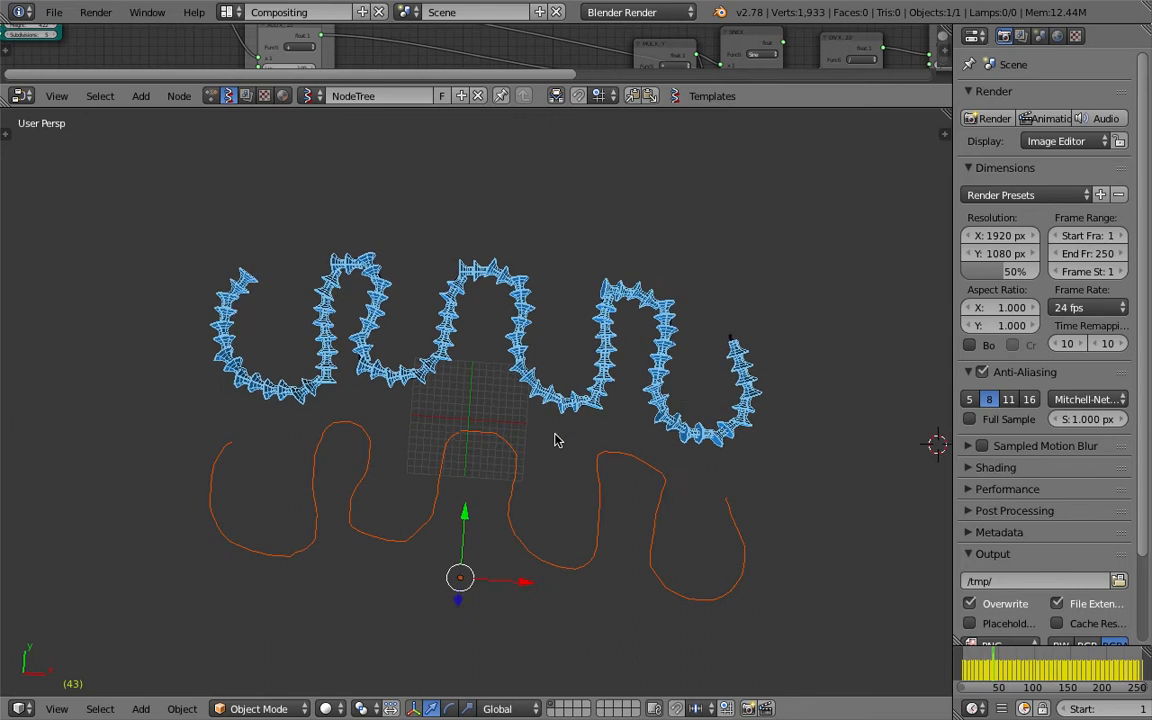
# Examine the spiky tube mesh along the wavy curve up close and from several angles.
pyautogui.scroll(8, 401, 391)
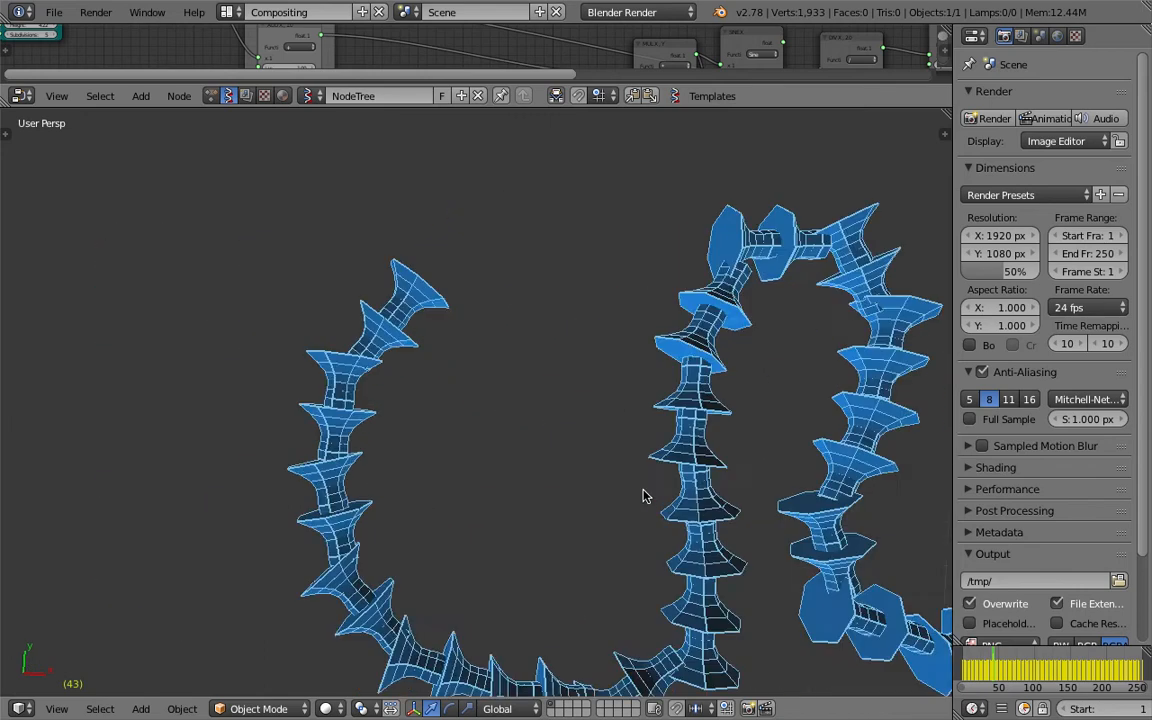
pyautogui.moveTo(497, 522); pyautogui.dragTo(437, 427, button='middle')
pyautogui.scroll(-2, 392, 335)
pyautogui.moveTo(392, 335); pyautogui.dragTo(478, 405, button='middle')
pyautogui.moveTo(407, 435); pyautogui.dragTo(780, 470, button='middle')
pyautogui.scroll(2, 590, 493)
pyautogui.moveTo(590, 493); pyautogui.dragTo(418, 420, button='middle')
pyautogui.moveTo(388, 468); pyautogui.dragTo(190, 362, button='middle')
pyautogui.moveTo(228, 434); pyautogui.dragTo(233, 380, button='middle')
pyautogui.moveTo(477, 588); pyautogui.dragTo(540, 433, button='middle')
pyautogui.keyDown('shift'); pyautogui.scroll(2, 540, 433); pyautogui.keyUp('shift')
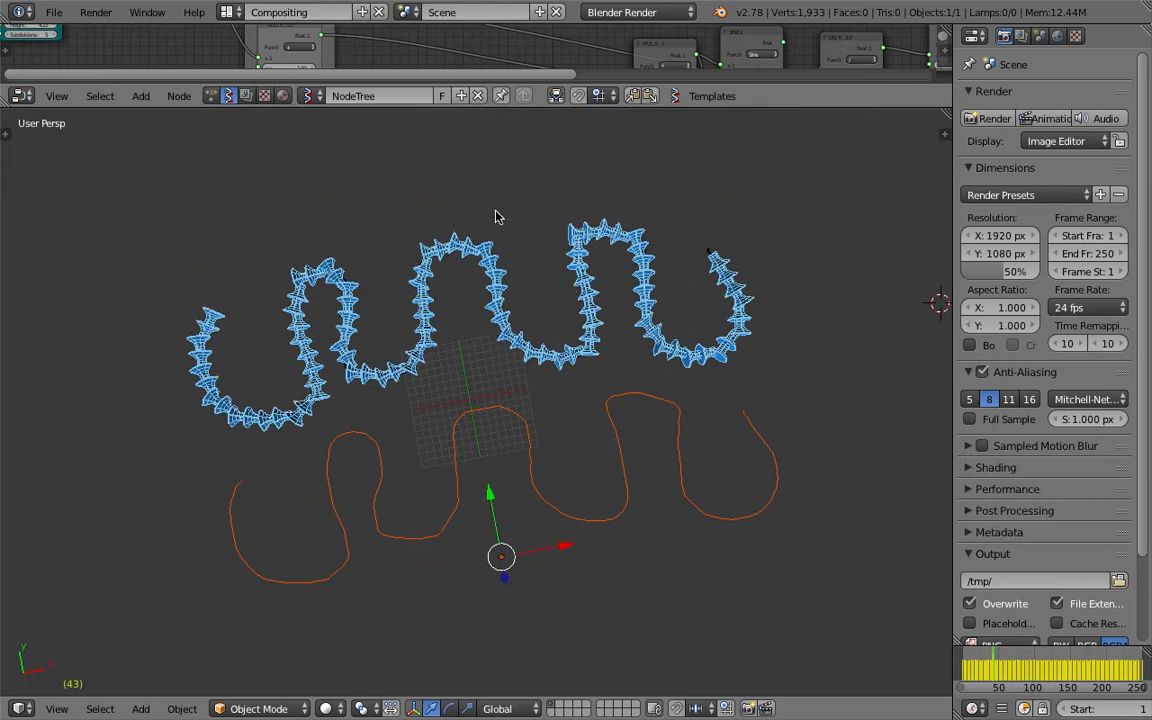
pyautogui.scroll(1, 545, 305)
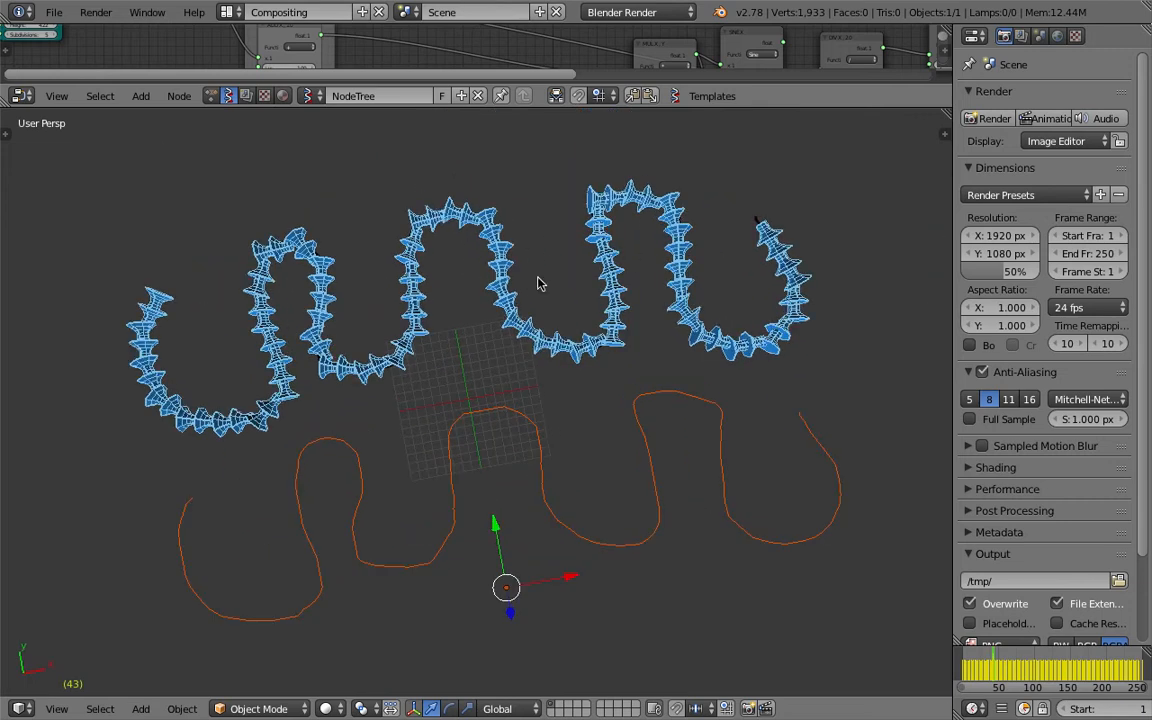
# Start a new file and delete all the default objects: cube, camera and lamp.
pyautogui.click(54, 12)
pyautogui.click(80, 31)
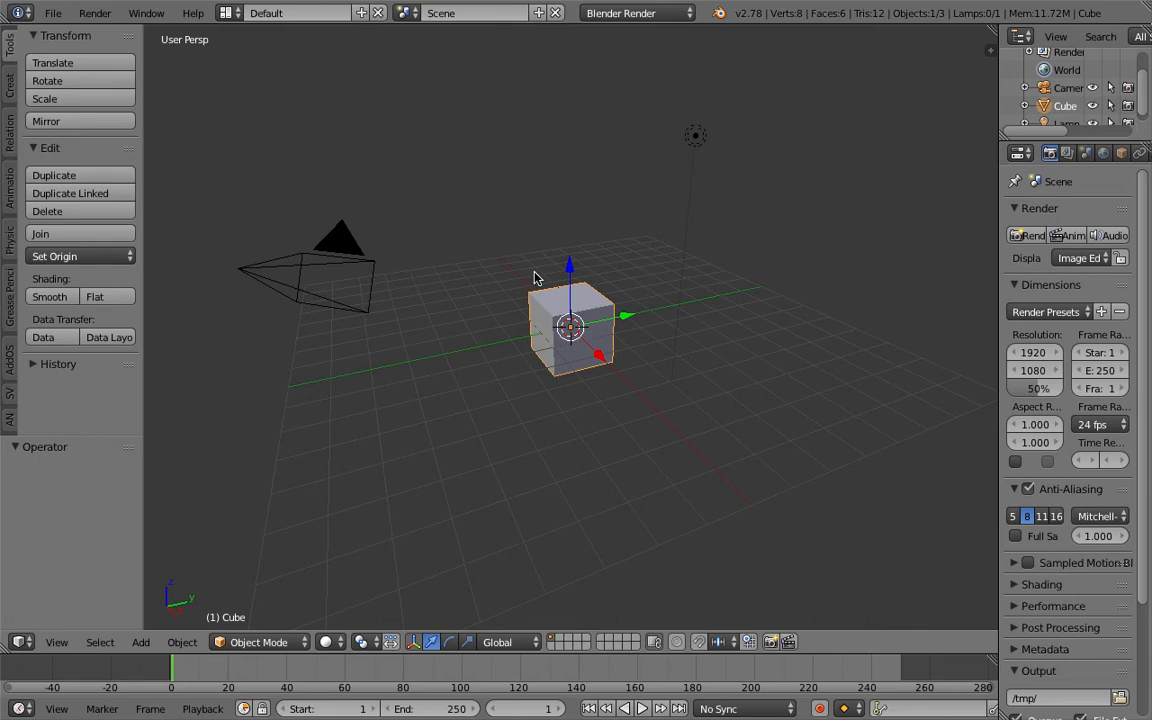
pyautogui.moveTo(632, 327); pyautogui.dragTo(645, 306, button='middle')
pyautogui.press('a')
pyautogui.press('a')
pyautogui.press('x')
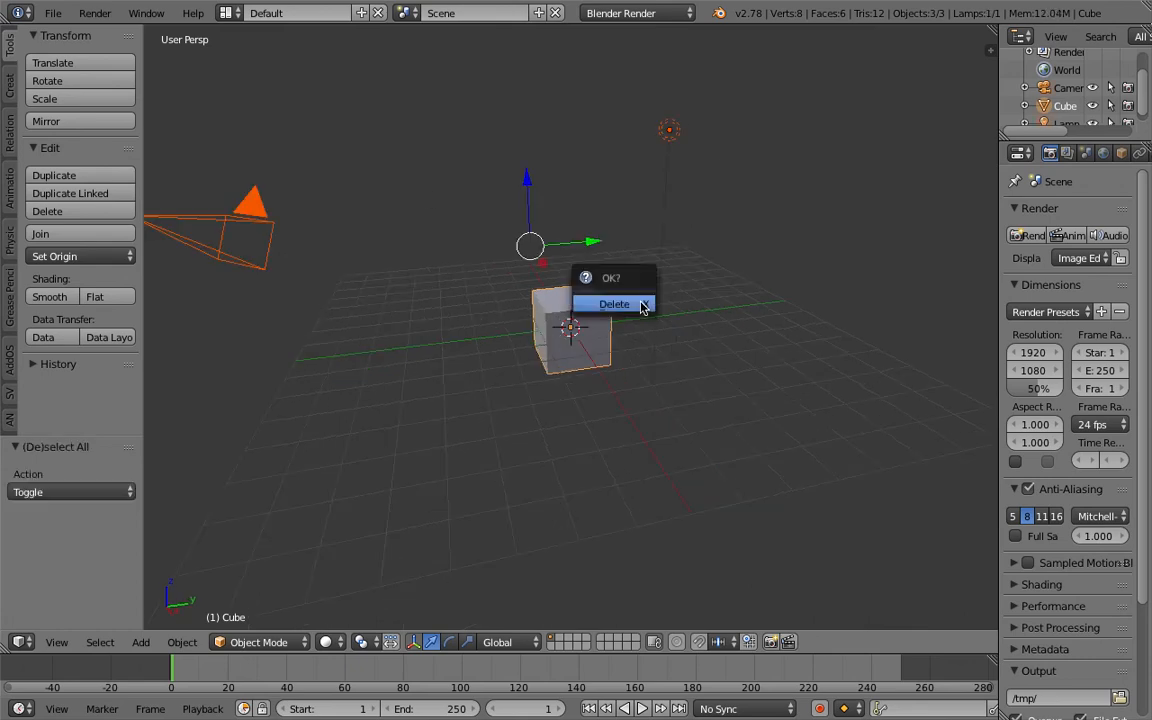
pyautogui.click(636, 306)
# Save the file to the Desktop as cylinder_hacking_two_001.blend.
pyautogui.click(53, 13)
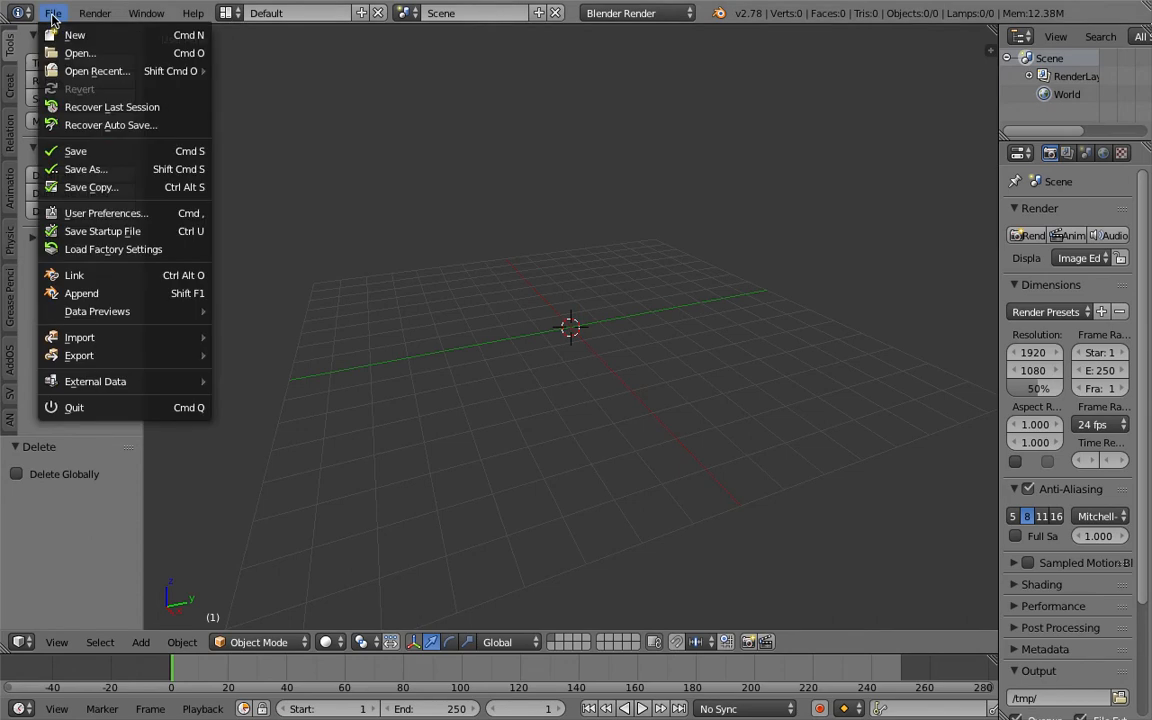
pyautogui.click(200, 169)
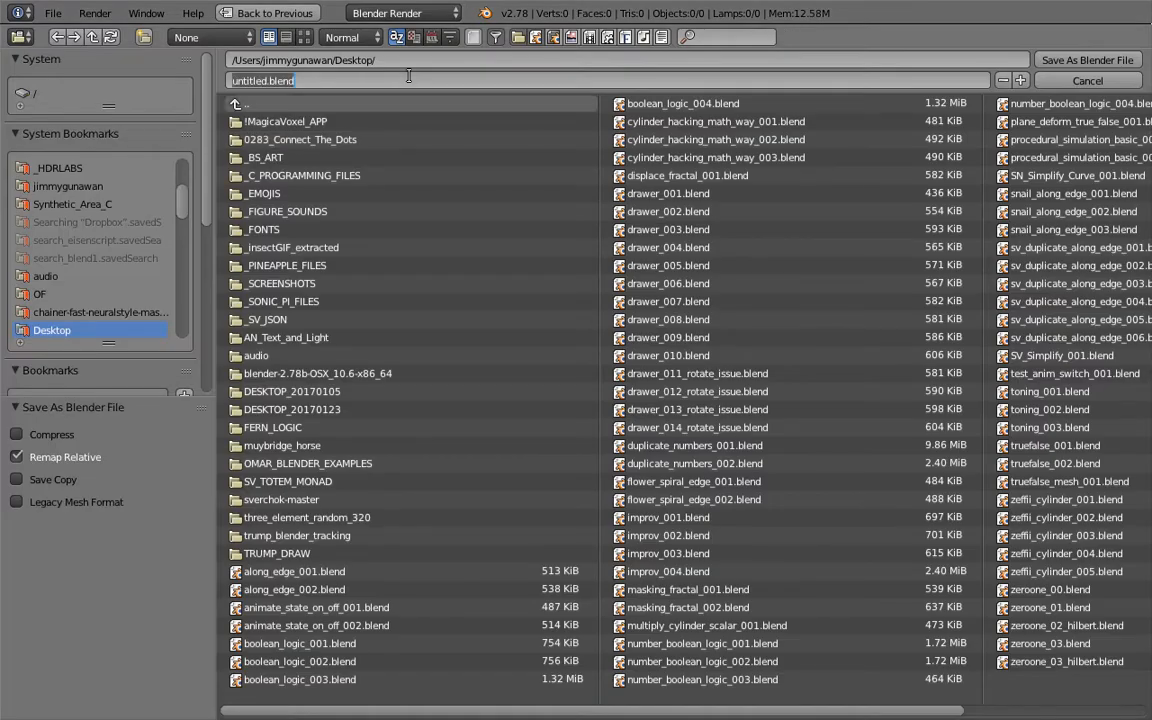
pyautogui.write('cylinder_hacking_t')
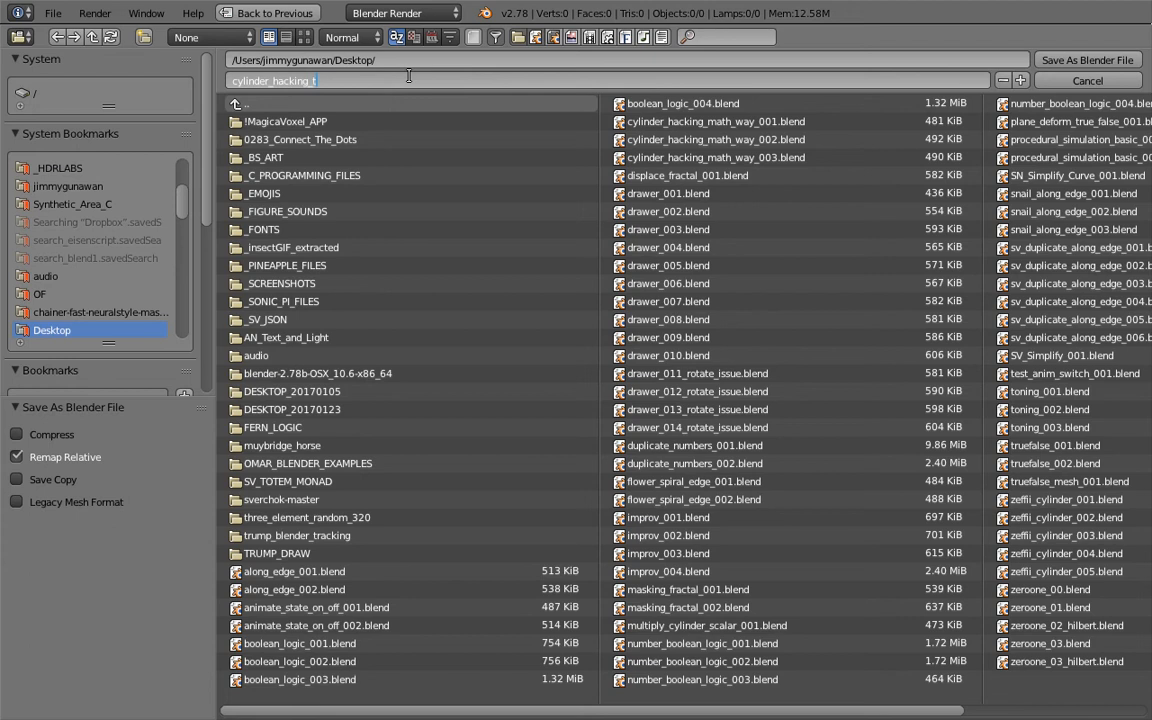
pyautogui.write('wo_001')
pyautogui.press('Return')
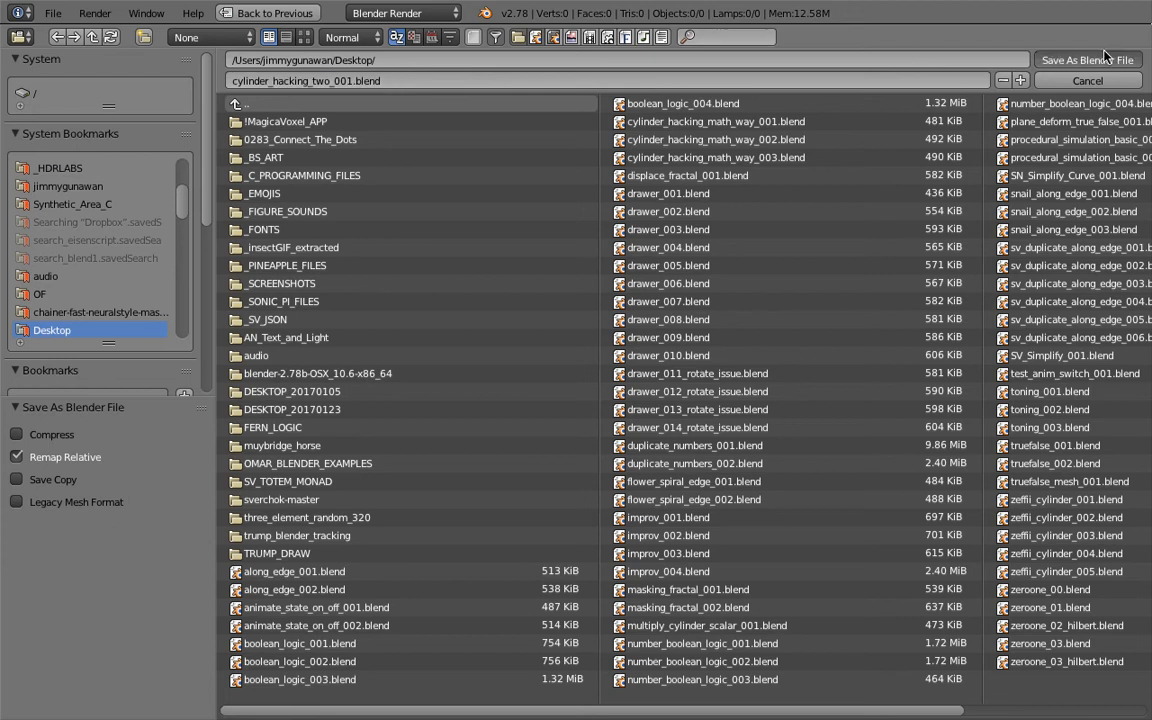
pyautogui.press('Return')
# Switch to the Compositing layout and create a new Sverchok node tree in the node editor.
pyautogui.click(227, 13)
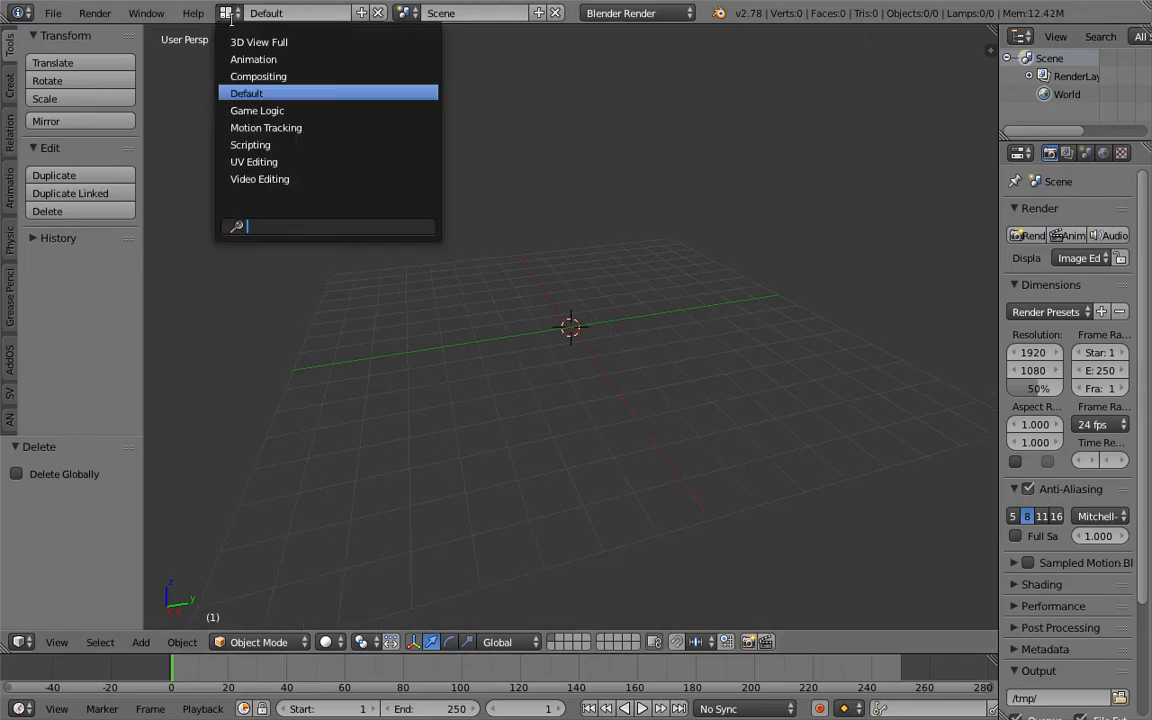
pyautogui.click(250, 75)
pyautogui.click(229, 420)
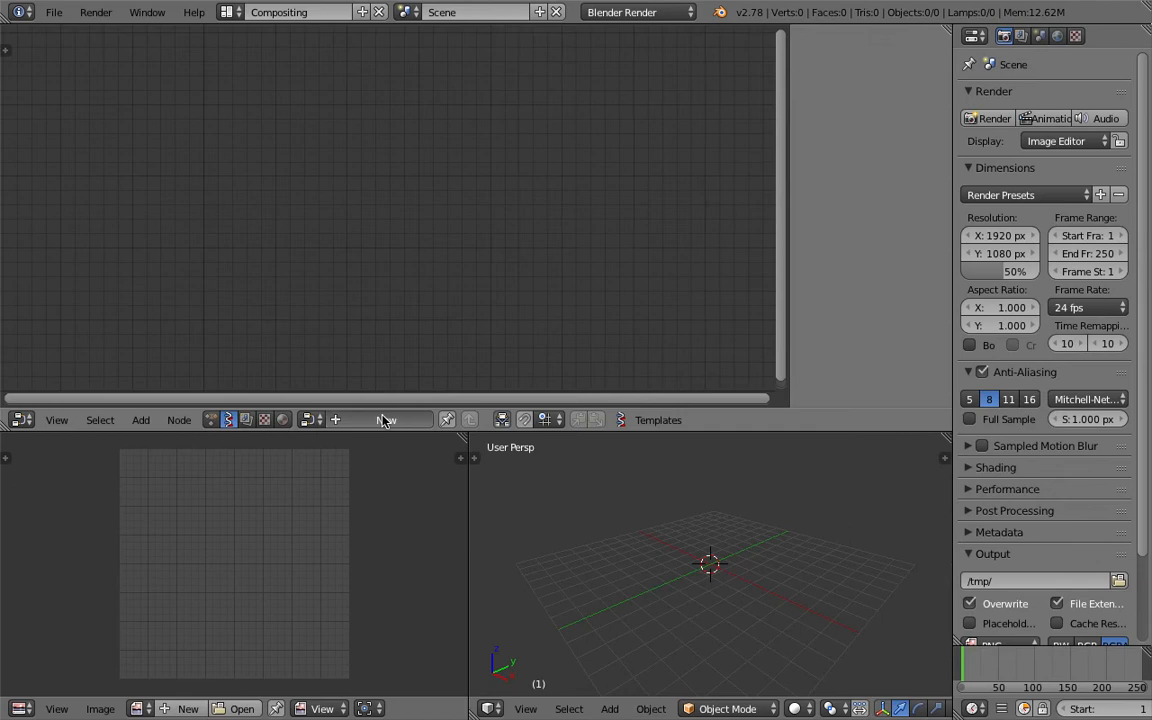
# Add a Cylinder node to the empty node tree.
pyautogui.hotkey('shift', 'a')
pyautogui.click(288, 162)
pyautogui.write('cyl')
pyautogui.press('Return')
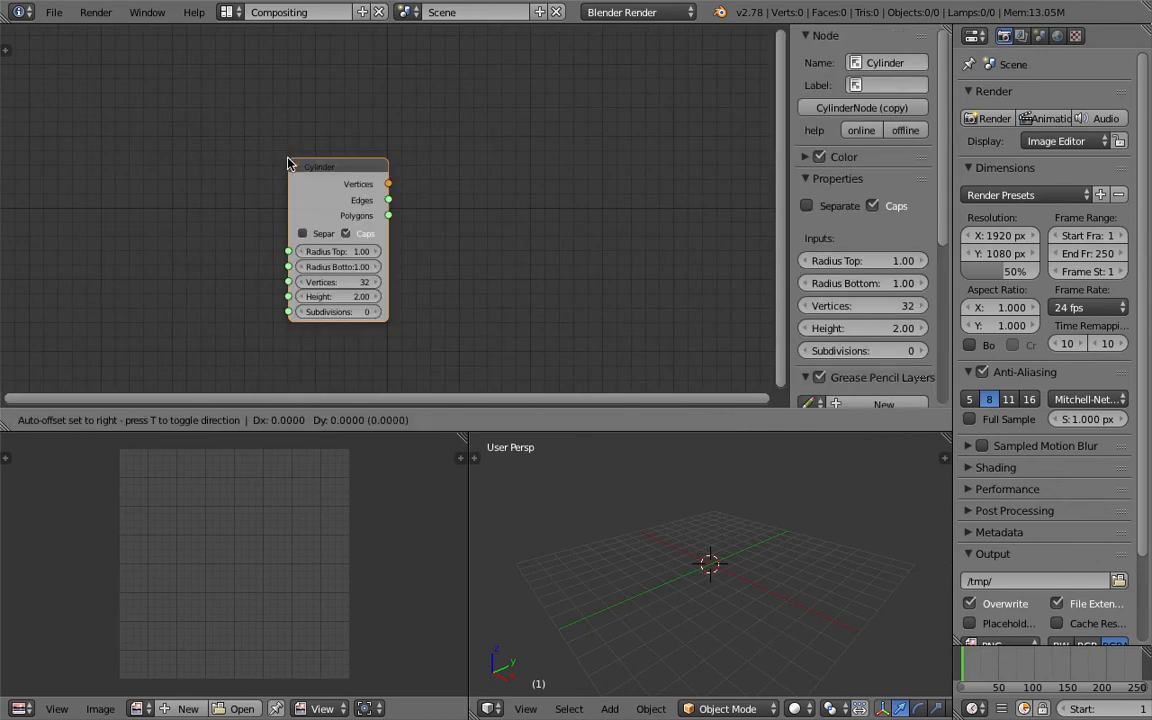
pyautogui.click(226, 160)
# Add a Viewer Draw node to the right of the Cylinder node.
pyautogui.hotkey('shift', 'a')
pyautogui.click(476, 161)
pyautogui.write('view')
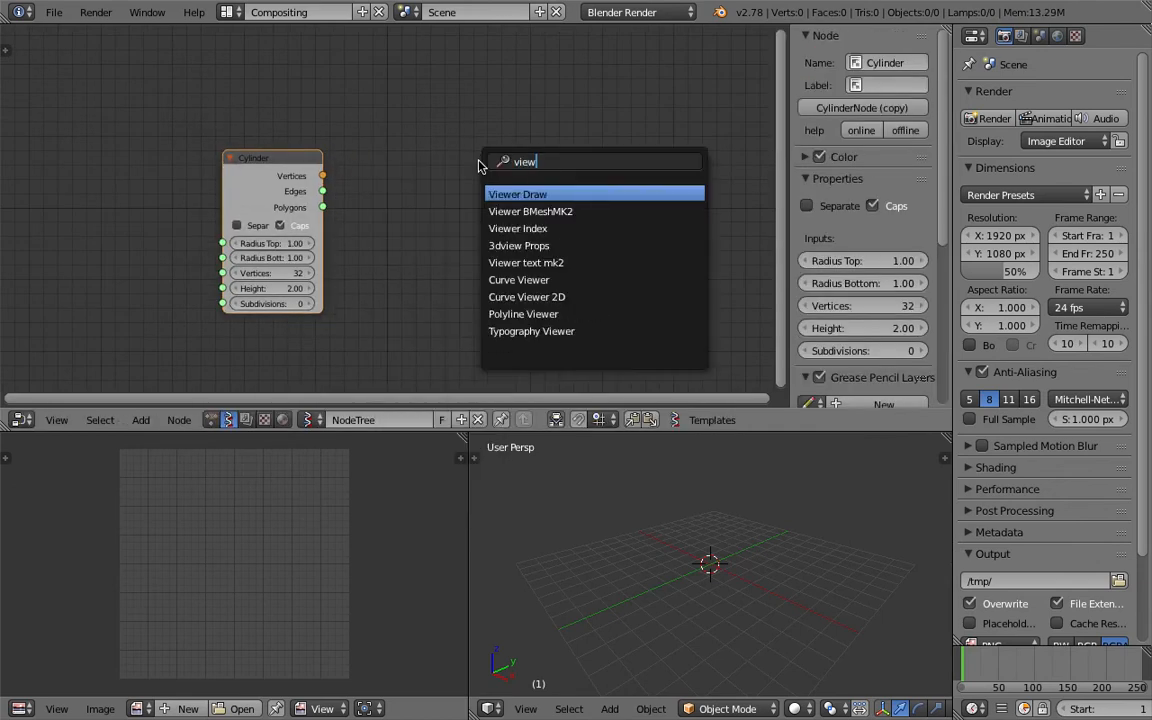
pyautogui.press('Return')
pyautogui.click(542, 160)
# Collapse the node editor's properties sidebar and save the file.
pyautogui.moveTo(788, 124); pyautogui.dragTo(905, 125)
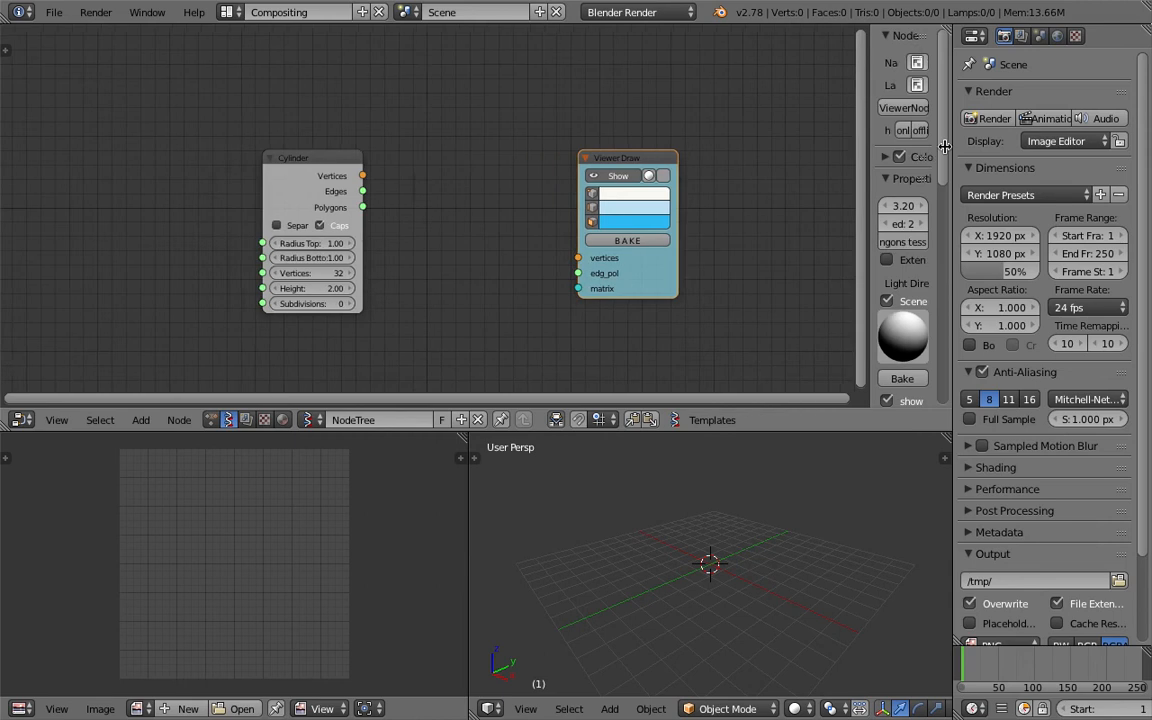
pyautogui.scroll(3, 419, 147)
pyautogui.hotkey('ctrl', 's')
pyautogui.click(346, 161)
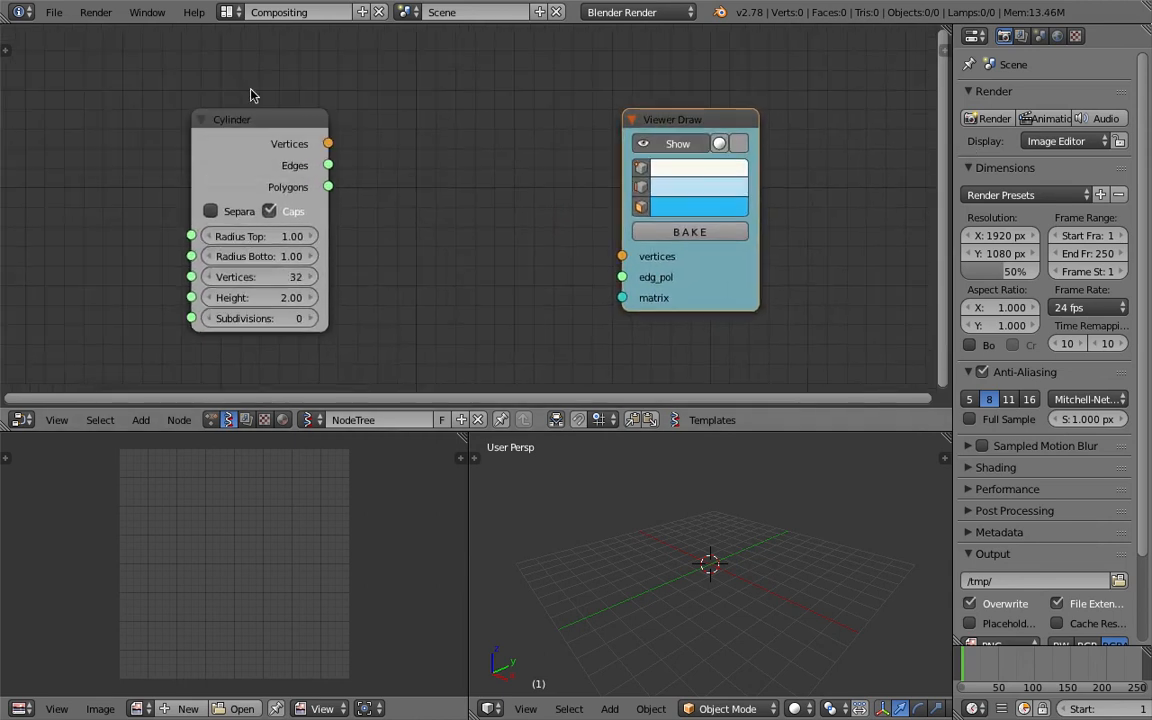
# Connect the Cylinder's Vertices and Polygons outputs to the Viewer Draw's vertices and edg_pol inputs.
pyautogui.moveTo(328, 143); pyautogui.dragTo(624, 256)
pyautogui.moveTo(728, 275); pyautogui.dragTo(794, 261)
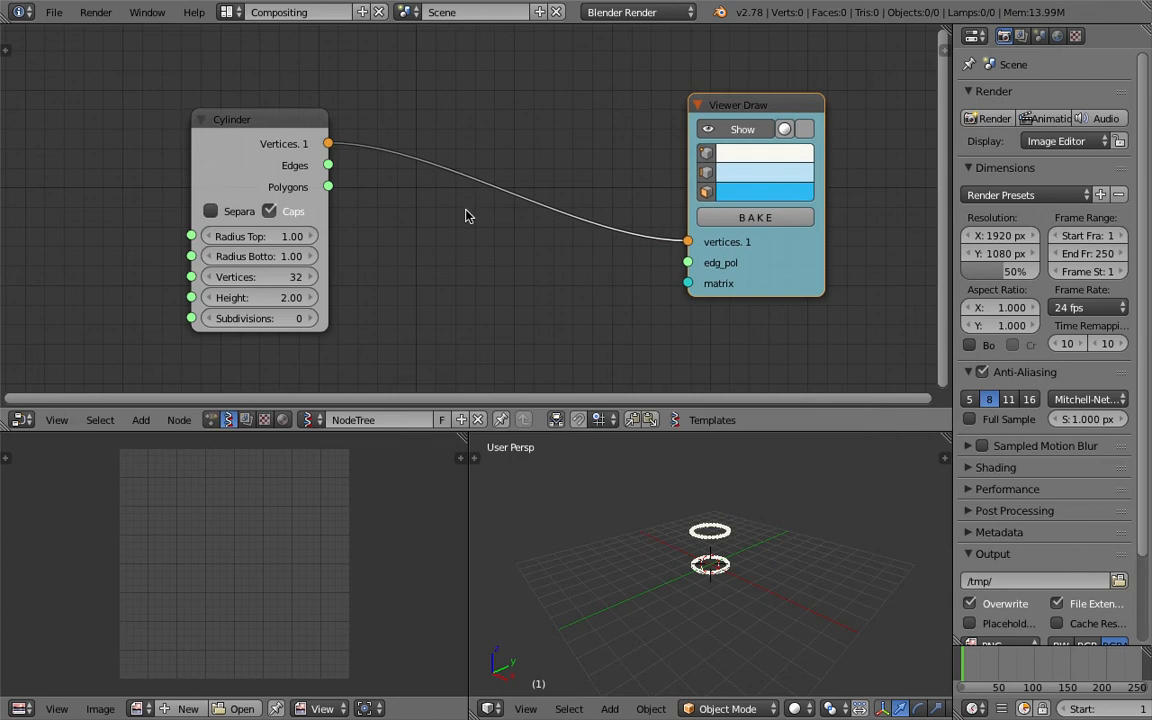
pyautogui.moveTo(328, 186); pyautogui.dragTo(688, 262)
pyautogui.scroll(7, 720, 523)
pyautogui.moveTo(720, 526)
pyautogui.keyDown('shift'); pyautogui.mouseDown(button='middle')
pyautogui.moveTo(706, 572)
pyautogui.moveTo(706, 538)
pyautogui.mouseUp(button='middle'); pyautogui.keyUp('shift')
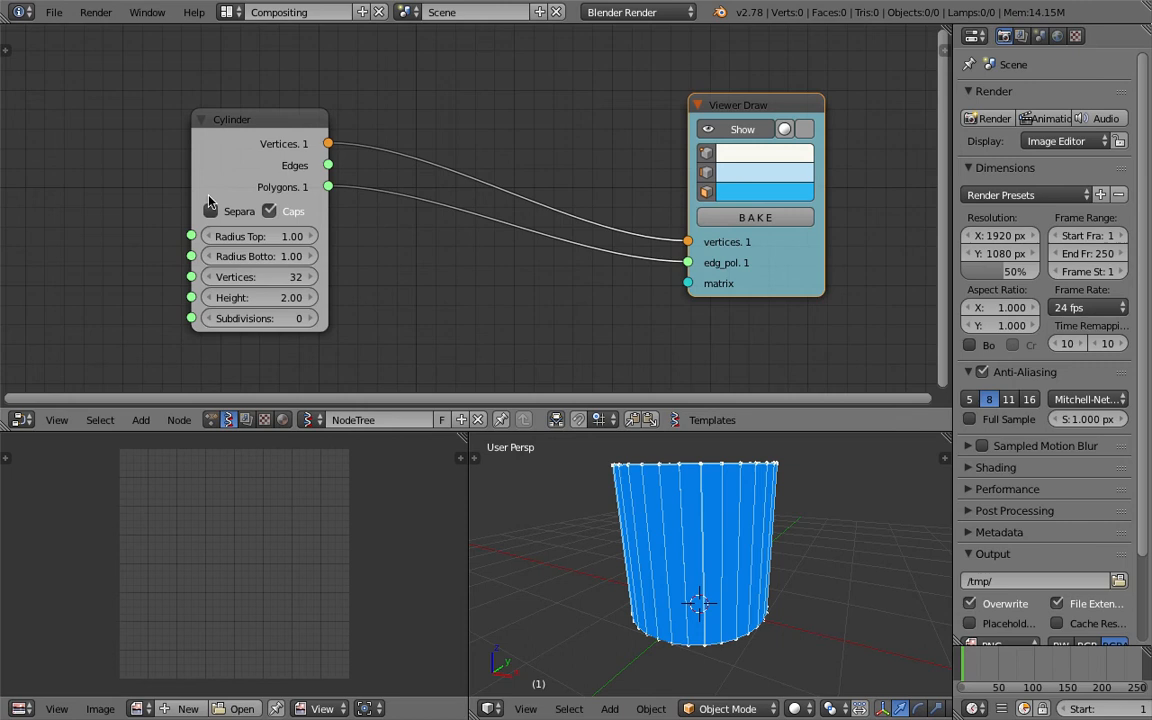
# Set the Cylinder node's Vertices to 24 and its Subdivisions to 3.
pyautogui.moveTo(243, 160); pyautogui.dragTo(249, 149)
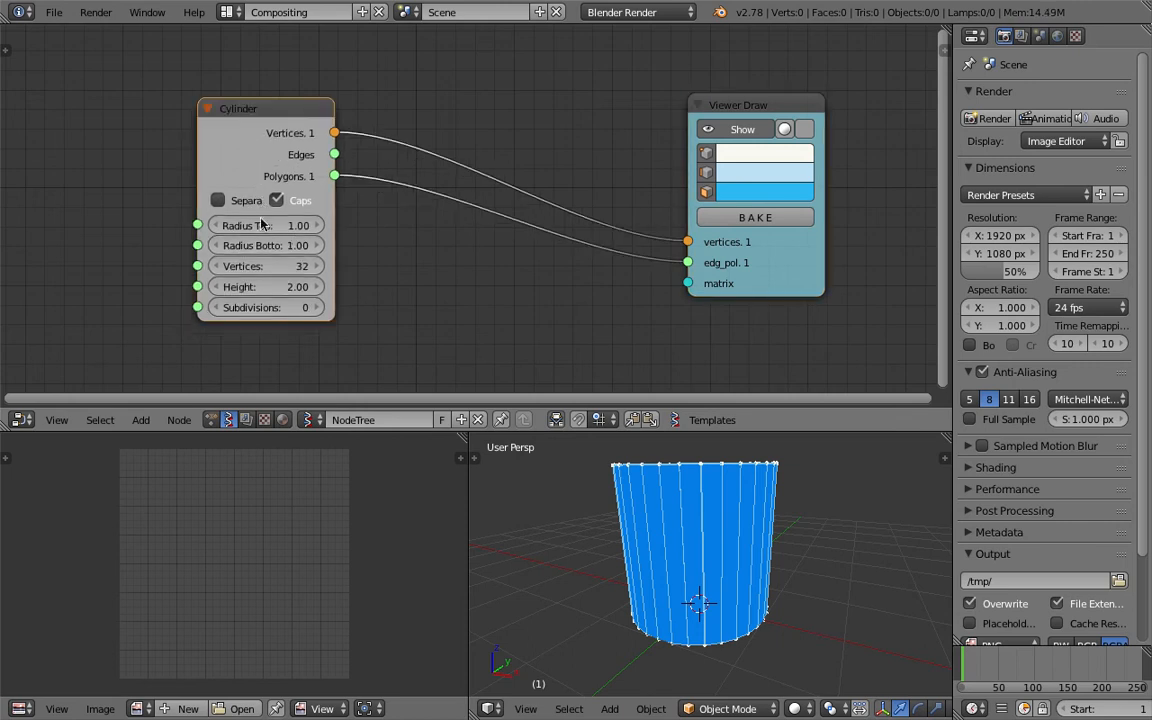
pyautogui.moveTo(279, 265); pyautogui.dragTo(265, 307)
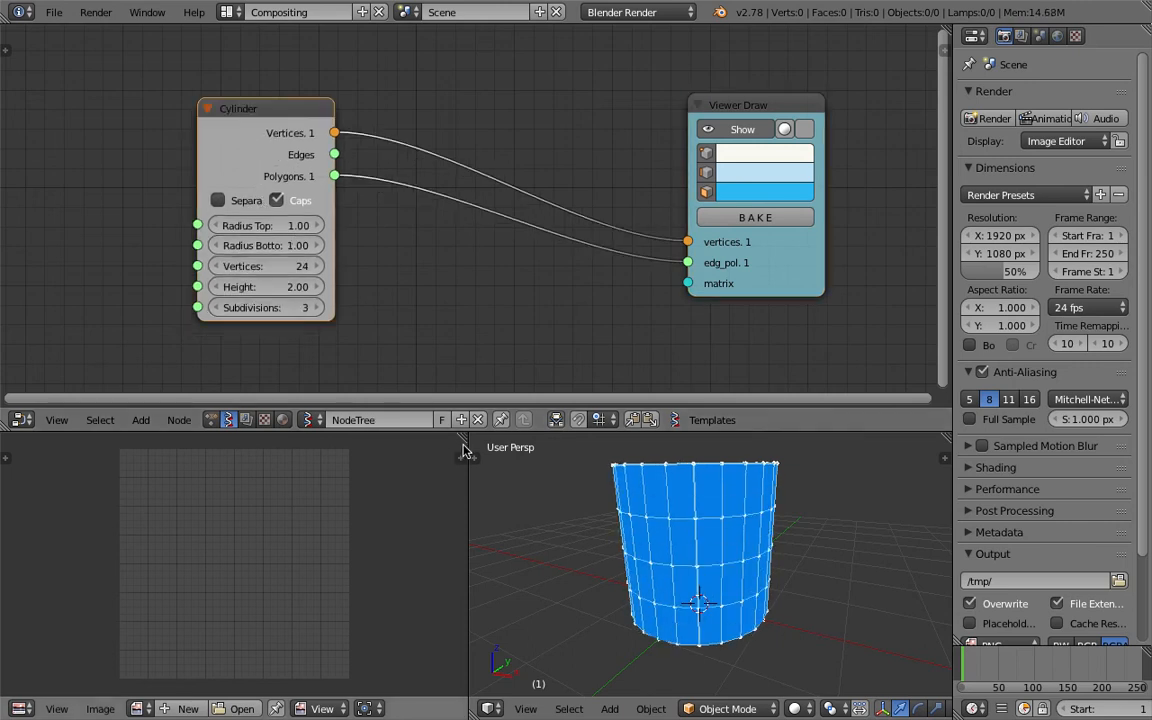
# Extend the 3D view over the image editor's area and rearrange the Cylinder and Viewer Draw nodes.
pyautogui.moveTo(466, 437); pyautogui.dragTo(316, 458)
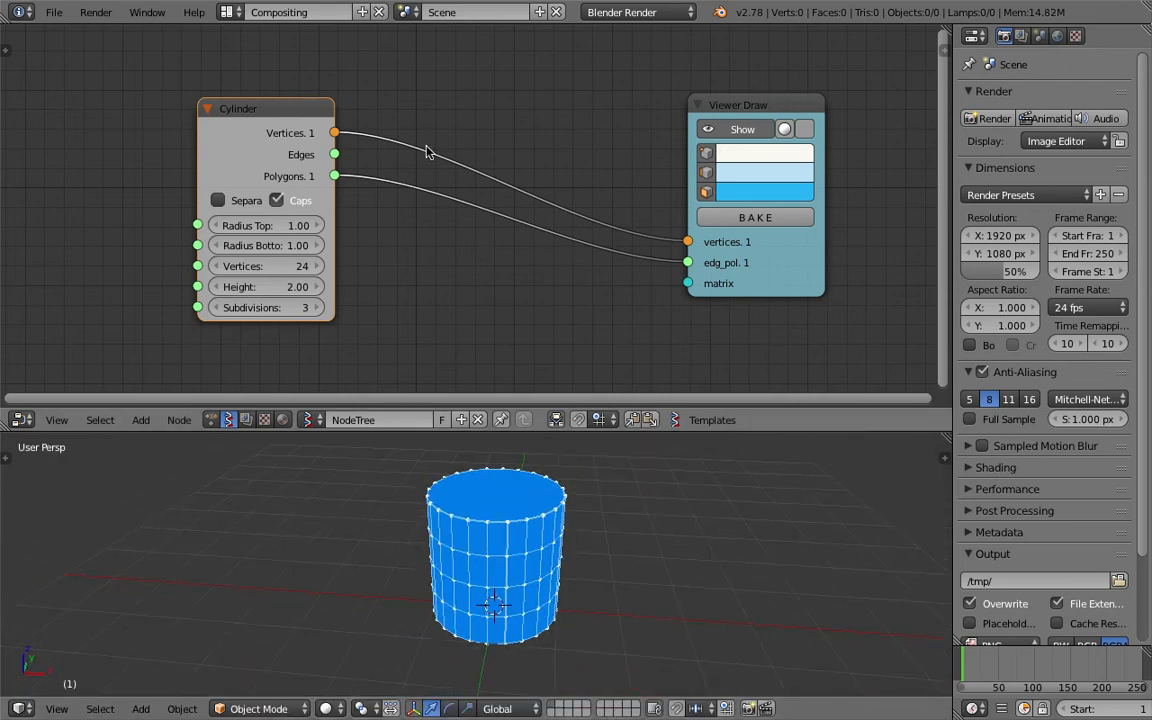
pyautogui.moveTo(403, 211); pyautogui.dragTo(410, 211, button='middle')
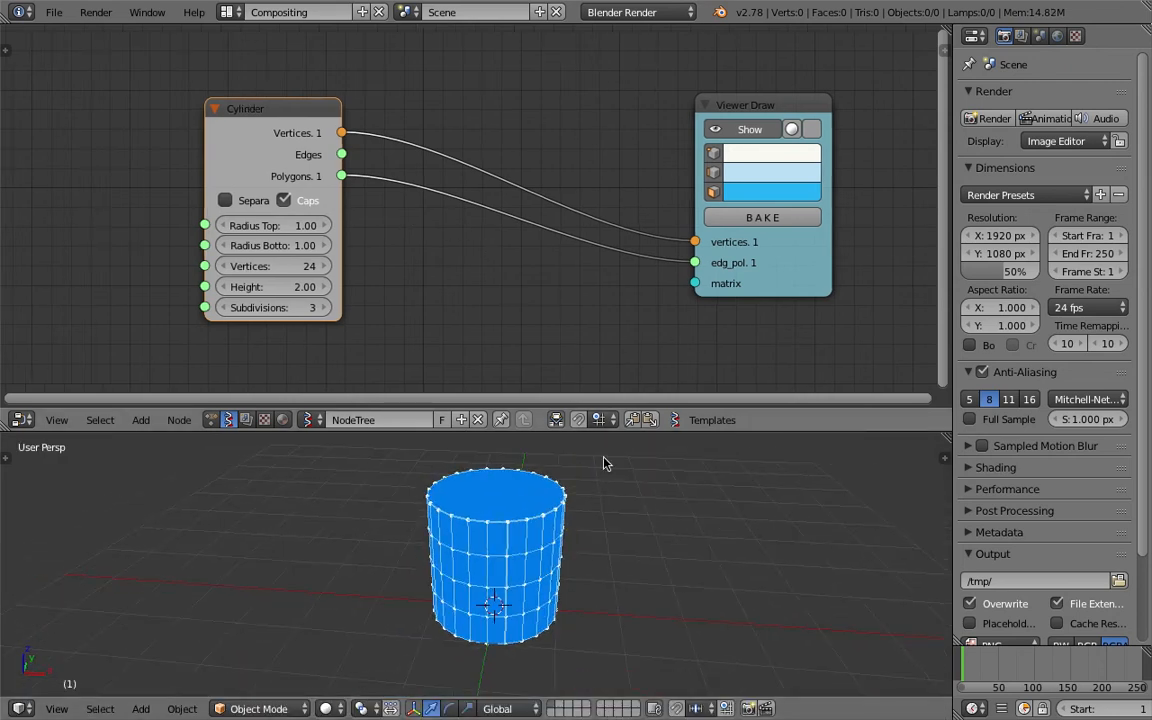
pyautogui.moveTo(708, 501); pyautogui.dragTo(684, 490, button='middle')
pyautogui.moveTo(258, 105); pyautogui.dragTo(275, 104)
pyautogui.moveTo(747, 106); pyautogui.dragTo(719, 106)
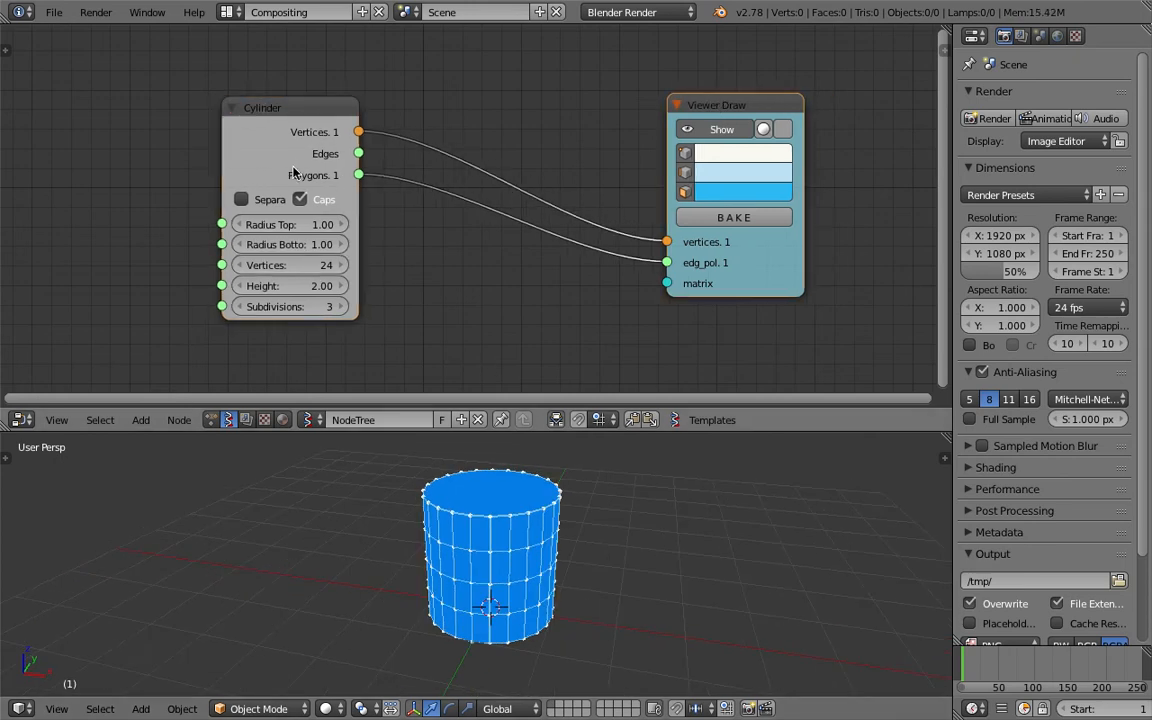
pyautogui.moveTo(250, 188); pyautogui.dragTo(233, 186)
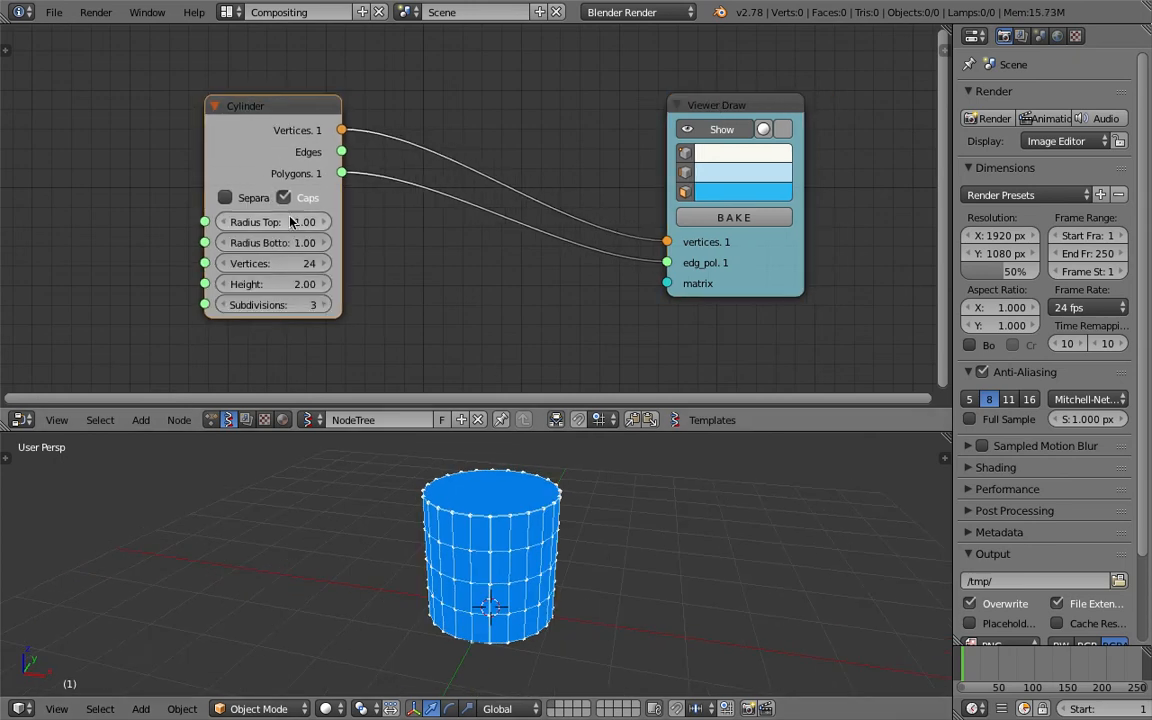
pyautogui.moveTo(259, 106); pyautogui.dragTo(246, 104)
# Set the Cylinder node to Radius Top 0.79, Radius Bottom 1.36, Vertices 8, Height 2.18 and Subdivisions 2.
pyautogui.click(222, 194)
pyautogui.click(250, 198)
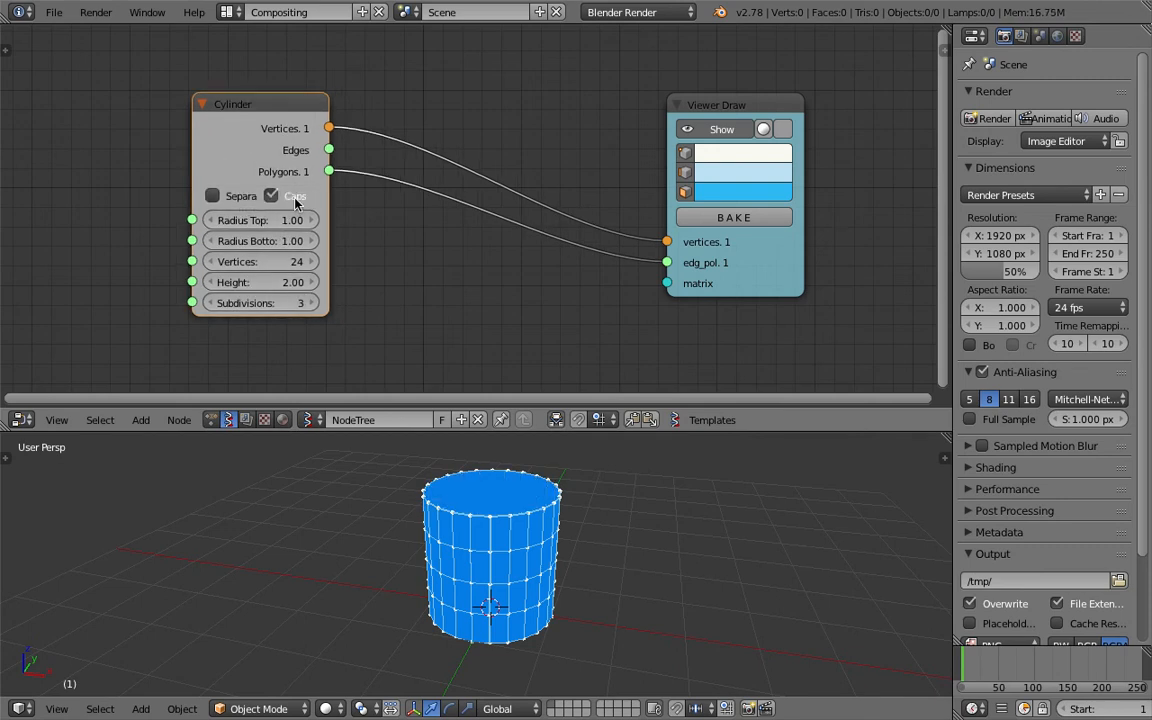
pyautogui.moveTo(290, 220); pyautogui.dragTo(214, 261)
pyautogui.moveTo(288, 304)
pyautogui.mouseDown()
pyautogui.moveTo(310, 304)
pyautogui.moveTo(278, 304)
pyautogui.mouseUp()
pyautogui.moveTo(508, 592); pyautogui.dragTo(563, 512, button='middle')
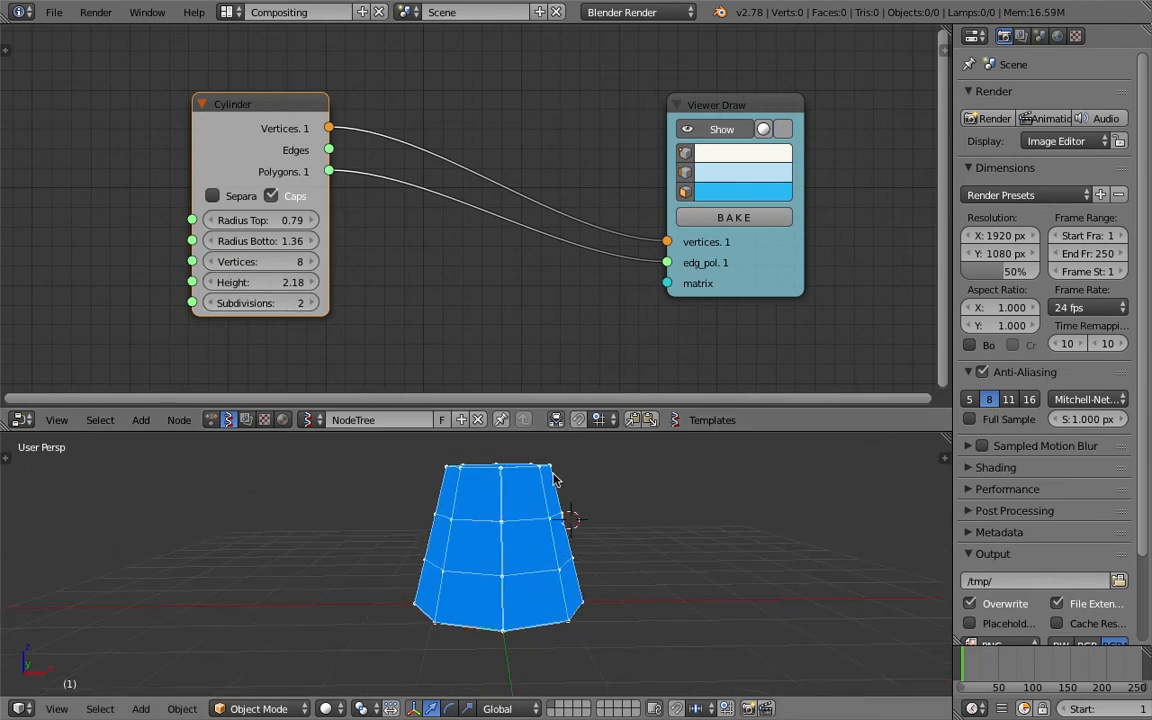
pyautogui.click(575, 569)
pyautogui.moveTo(558, 517); pyautogui.dragTo(530, 498, button='middle')
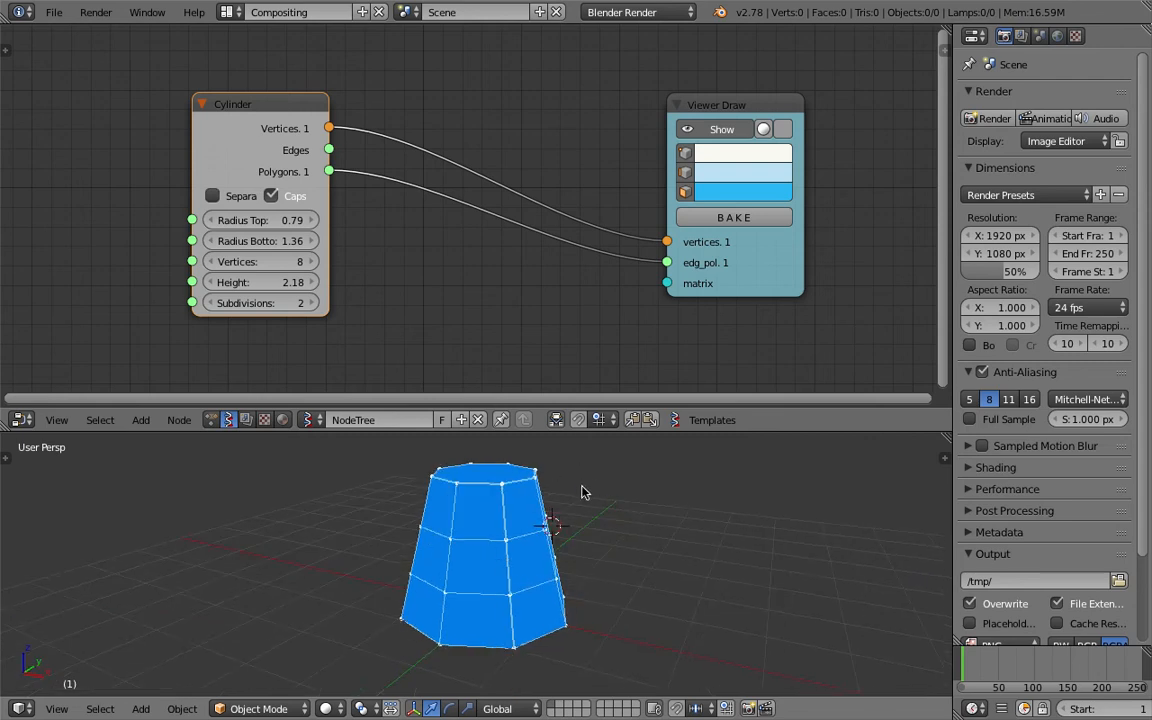
# Narrow the render properties editor to widen the node editor and the 3D view.
pyautogui.moveTo(683, 233); pyautogui.dragTo(715, 223)
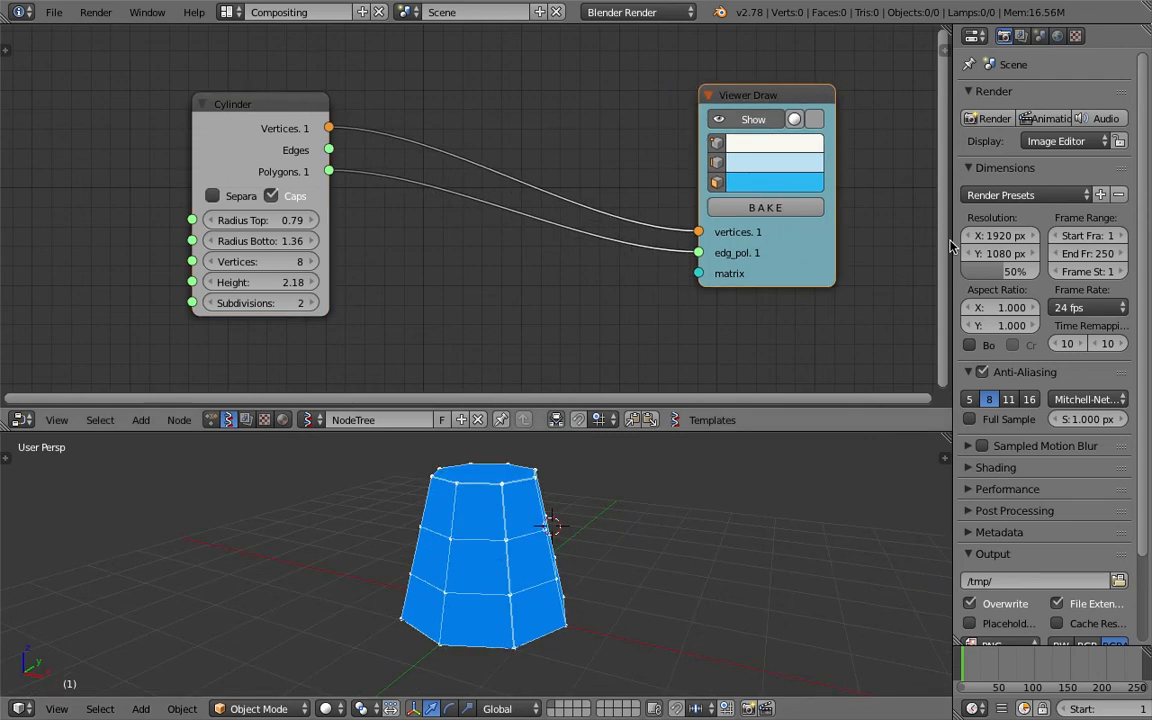
pyautogui.moveTo(950, 245); pyautogui.dragTo(994, 245)
pyautogui.scroll(-1, 527, 288)
pyautogui.moveTo(527, 288); pyautogui.dragTo(452, 289, button='middle')
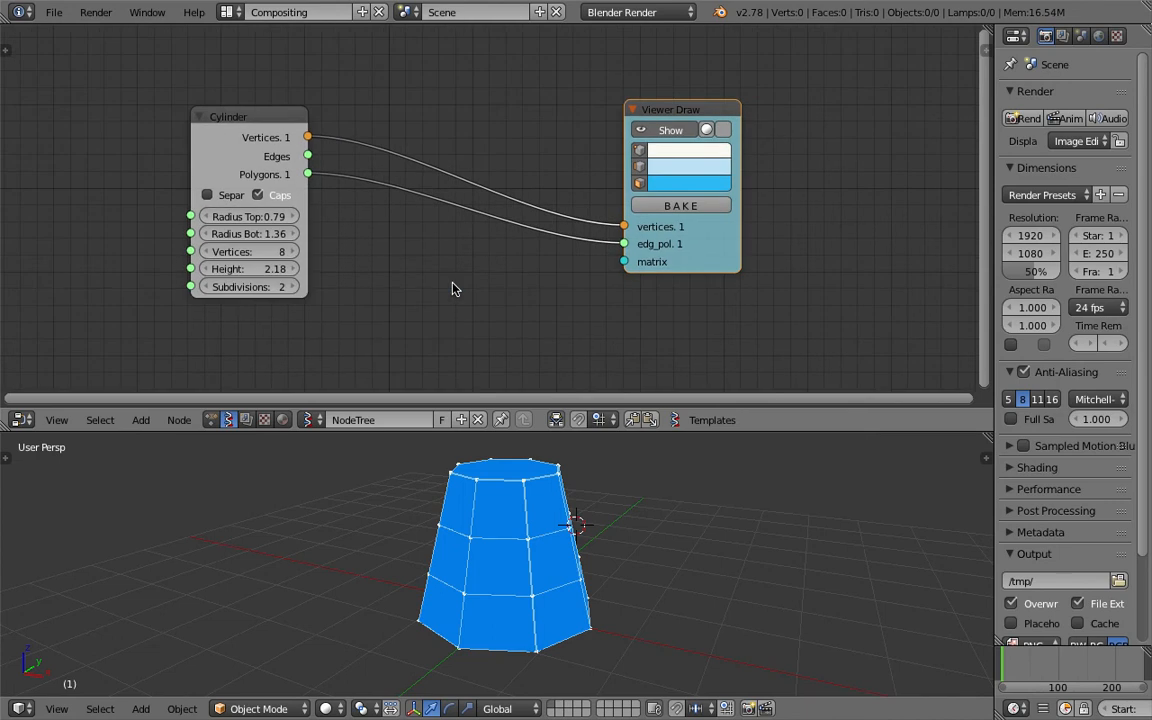
pyautogui.moveTo(455, 285); pyautogui.dragTo(499, 296, button='middle')
# Move the Cylinder and Viewer Draw nodes farther apart and save the file.
pyautogui.moveTo(727, 127); pyautogui.dragTo(771, 122)
pyautogui.moveTo(234, 131); pyautogui.dragTo(142, 135)
pyautogui.hotkey('ctrl', 's')
pyautogui.click(188, 134)
pyautogui.moveTo(357, 195); pyautogui.dragTo(361, 208, button='middle')
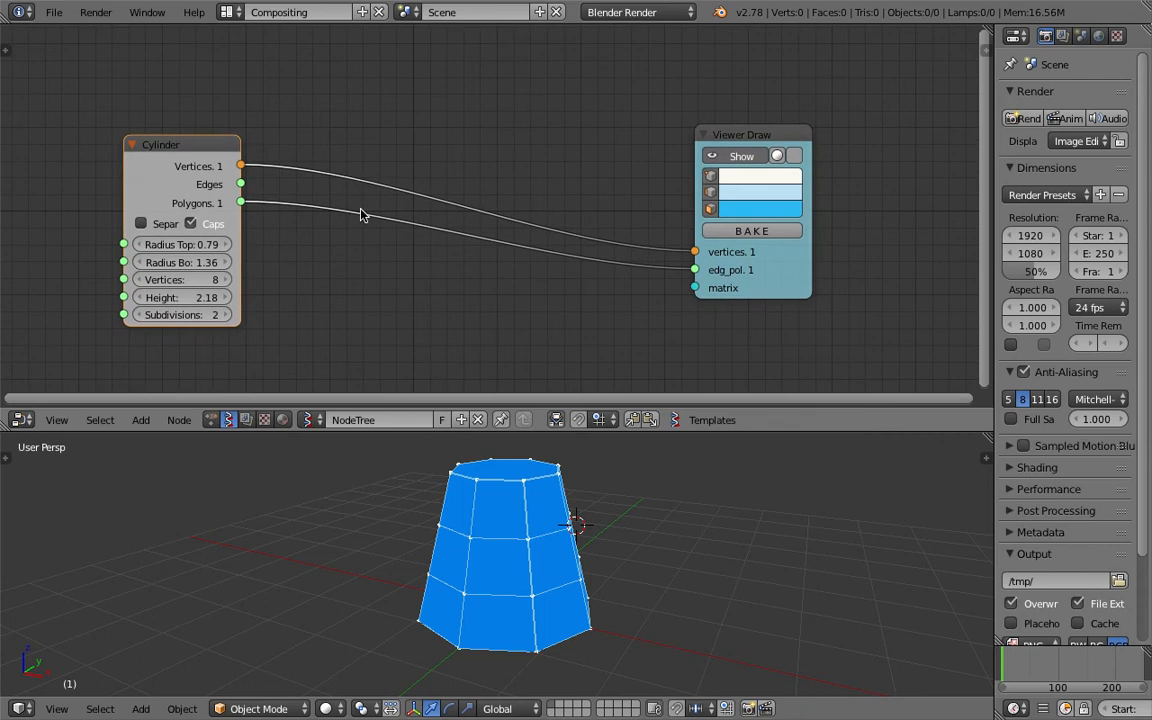
# Set the Cylinder node's Height to 2.00 and its Vertices to 8.
pyautogui.moveTo(200, 298); pyautogui.dragTo(164, 298)
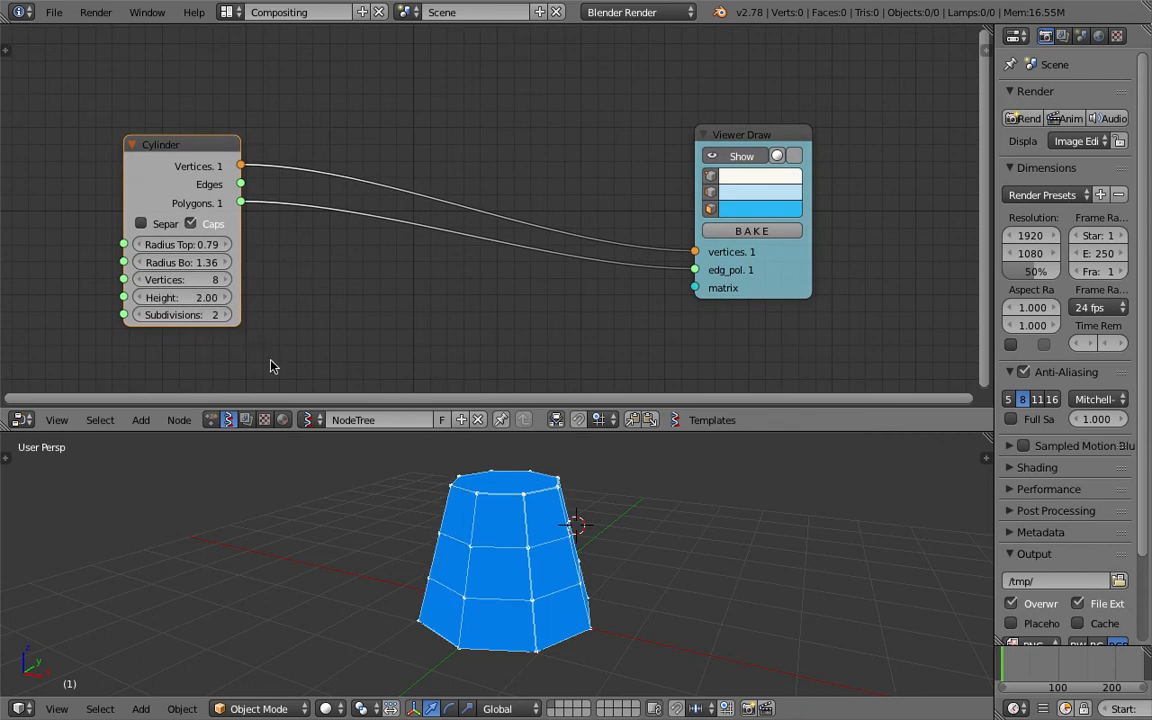
pyautogui.click(225, 316)
pyautogui.moveTo(200, 315); pyautogui.dragTo(200, 282)
pyautogui.click(168, 282)
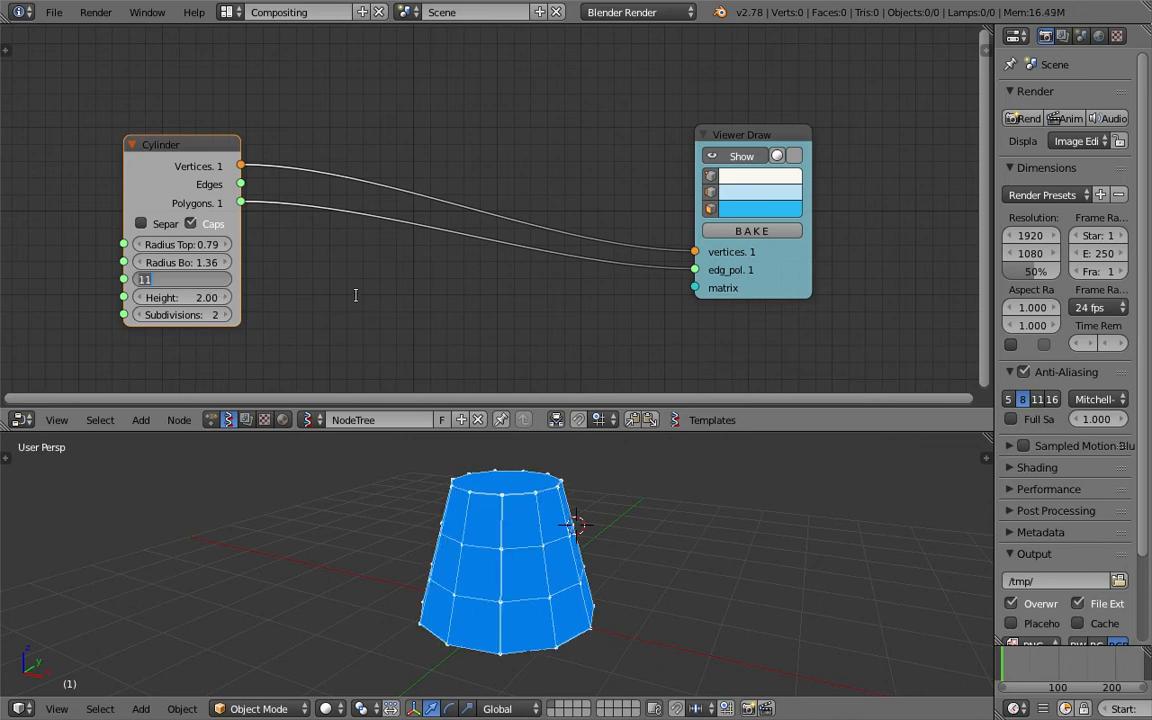
pyautogui.write('8')
pyautogui.press('Return')
# Reposition the 3D cursor beside the cylinder and save the file.
pyautogui.moveTo(606, 540)
pyautogui.mouseDown(button='middle')
pyautogui.moveTo(586, 594)
pyautogui.moveTo(594, 540)
pyautogui.mouseUp(button='middle')
pyautogui.hotkey('ctrl', 's')
pyautogui.click(594, 540)
pyautogui.click(625, 535)
pyautogui.hotkey('ctrl', 's')
pyautogui.click(680, 552)
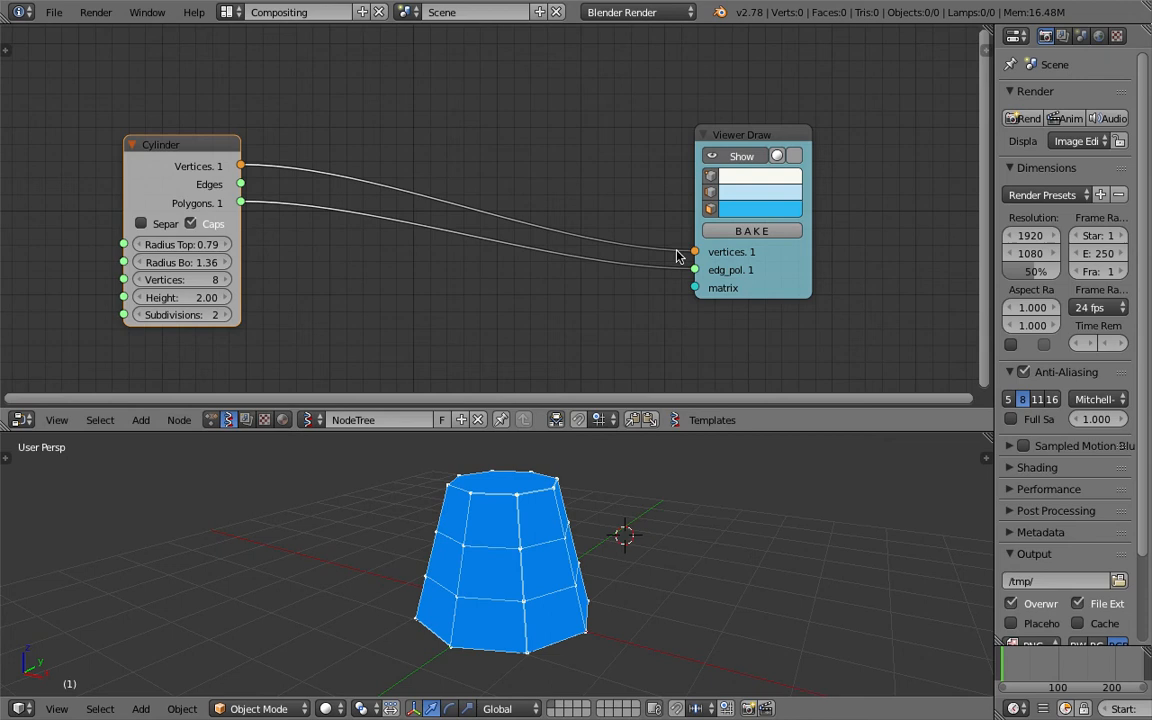
# Make more room for additional nodes between the Cylinder and Viewer Draw nodes.
pyautogui.moveTo(744, 139); pyautogui.dragTo(770, 145)
pyautogui.moveTo(155, 153); pyautogui.dragTo(145, 151)
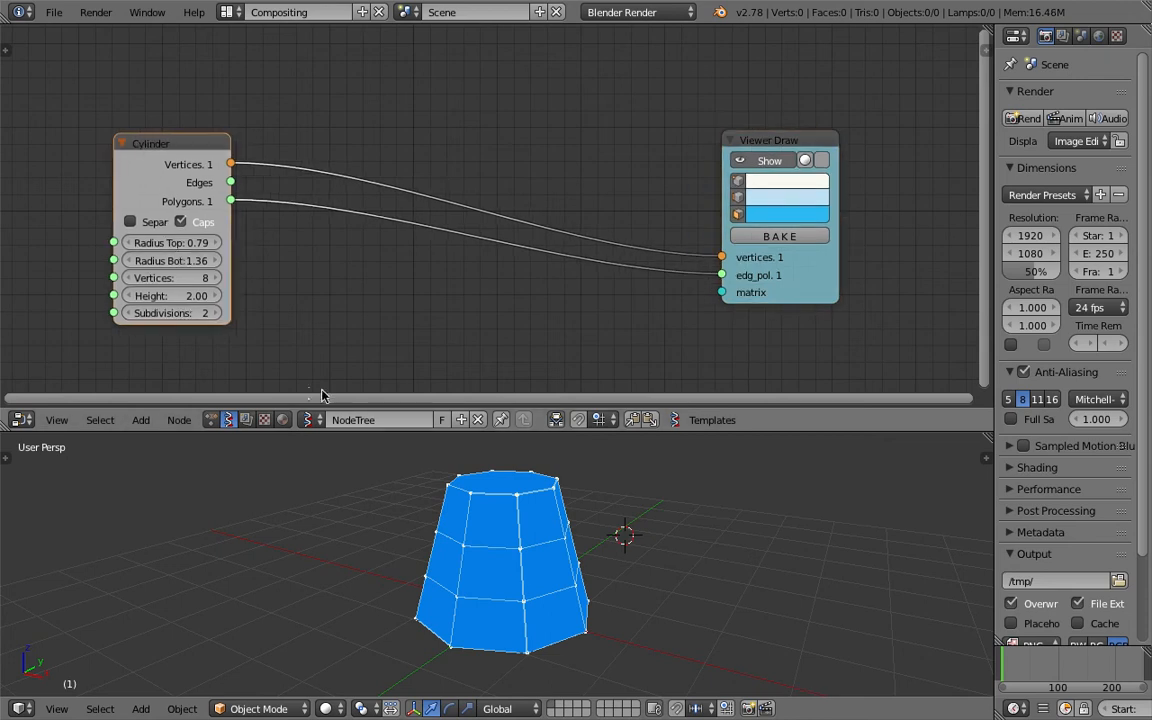
pyautogui.moveTo(522, 581); pyautogui.dragTo(467, 549, button='middle')
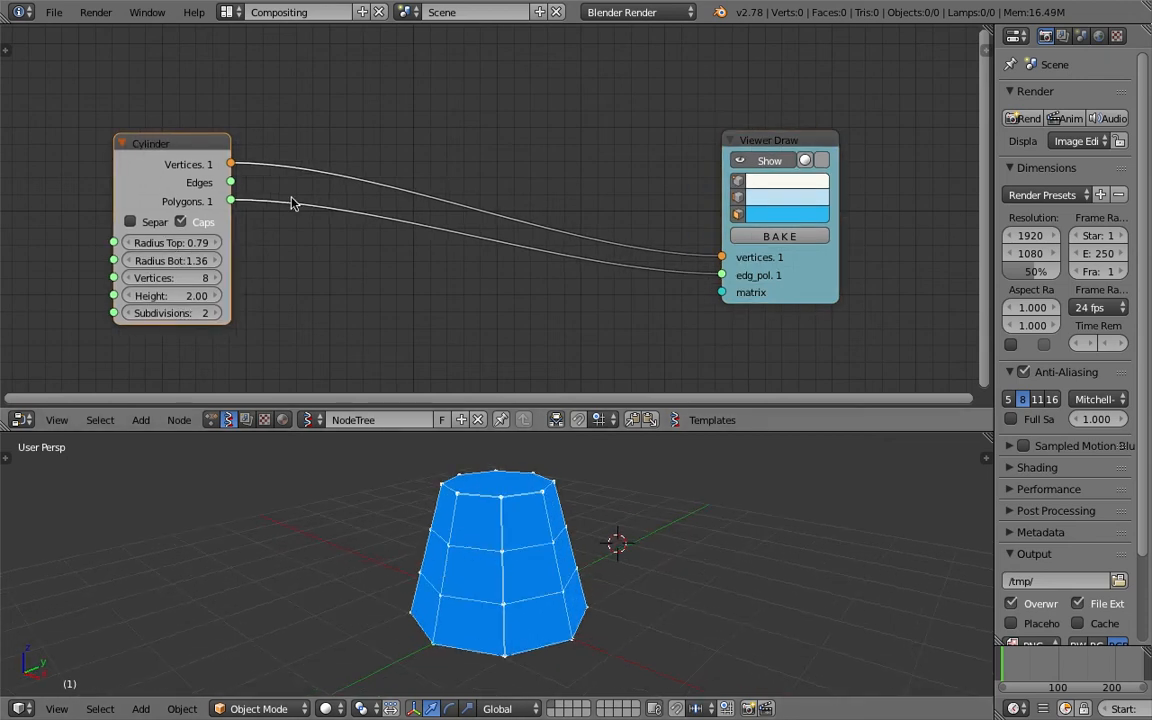
pyautogui.moveTo(184, 147)
pyautogui.mouseDown()
pyautogui.moveTo(175, 143)
pyautogui.moveTo(195, 159)
pyautogui.mouseUp()
# Add a Vector out node after the Cylinder node, fed by the Cylinder's Vertices output.
pyautogui.hotkey('shift', 'a')
pyautogui.click(286, 137)
pyautogui.write('vector')
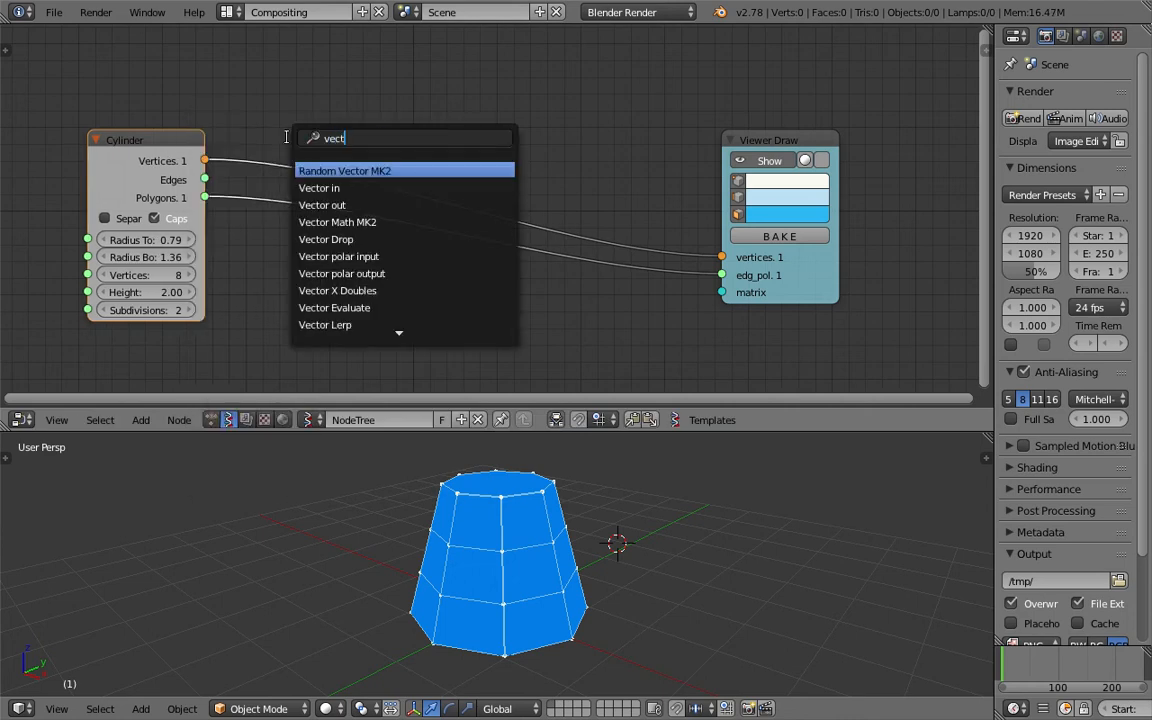
pyautogui.click(337, 203)
pyautogui.click(278, 96)
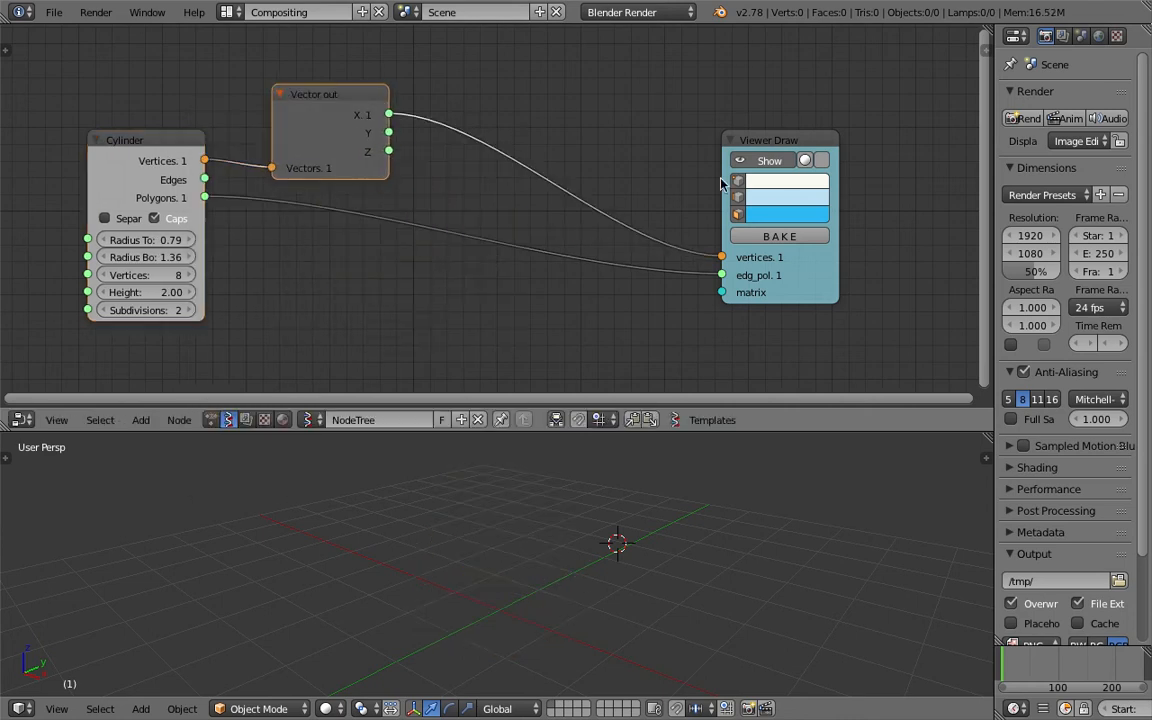
# Add a Vector in node on the link between Vector out's X output and Viewer Draw's vertices input.
pyautogui.hotkey('shift', 'a')
pyautogui.click(620, 98)
pyautogui.write('vec')
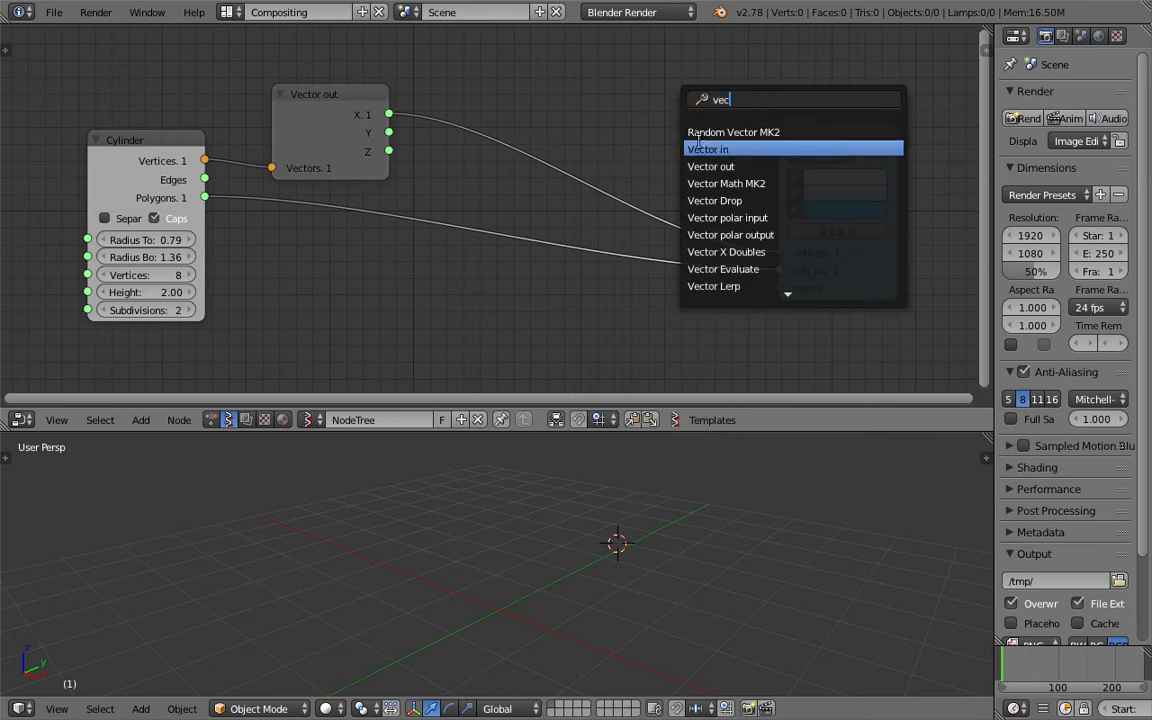
pyautogui.click(705, 150)
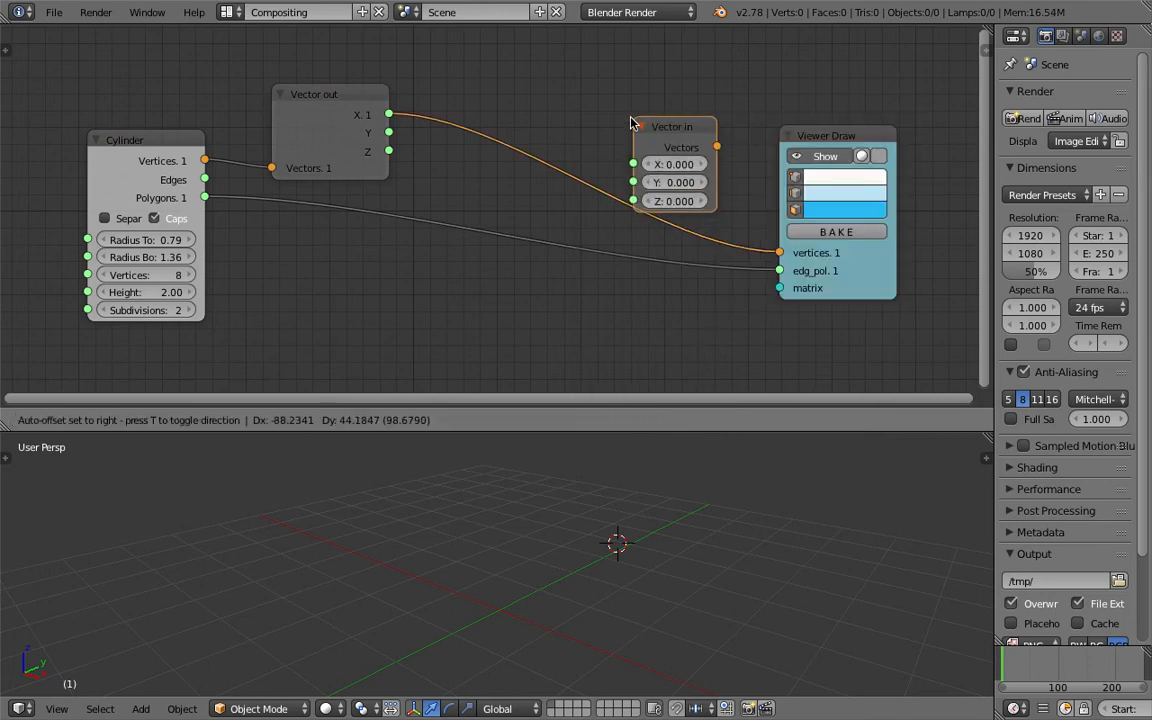
pyautogui.click(598, 121)
# Spread out the Cylinder, Vector out, Vector in and Viewer Draw nodes to leave a wide gap between both vector nodes.
pyautogui.moveTo(637, 134); pyautogui.dragTo(615, 122)
pyautogui.moveTo(825, 143); pyautogui.dragTo(857, 149)
pyautogui.moveTo(332, 113); pyautogui.dragTo(337, 103)
pyautogui.moveTo(648, 122); pyautogui.dragTo(730, 128)
pyautogui.moveTo(152, 136); pyautogui.dragTo(103, 149)
pyautogui.moveTo(324, 88); pyautogui.dragTo(265, 100)
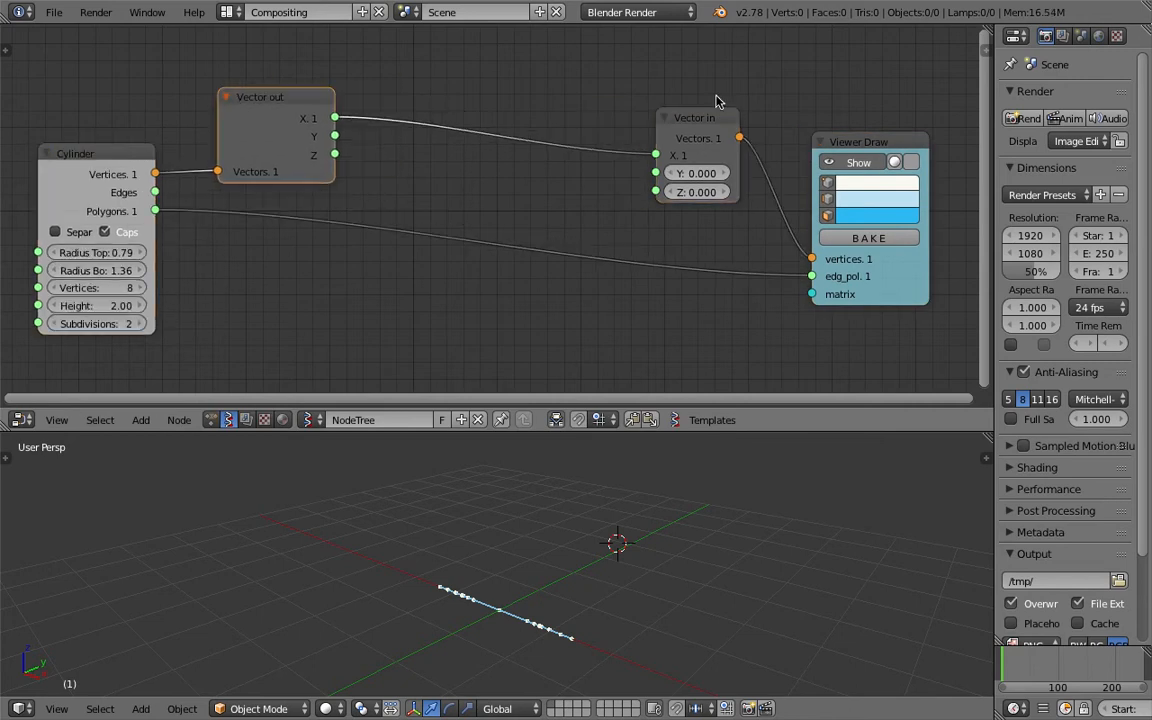
pyautogui.moveTo(842, 147); pyautogui.dragTo(867, 146)
pyautogui.moveTo(697, 119); pyautogui.dragTo(731, 115)
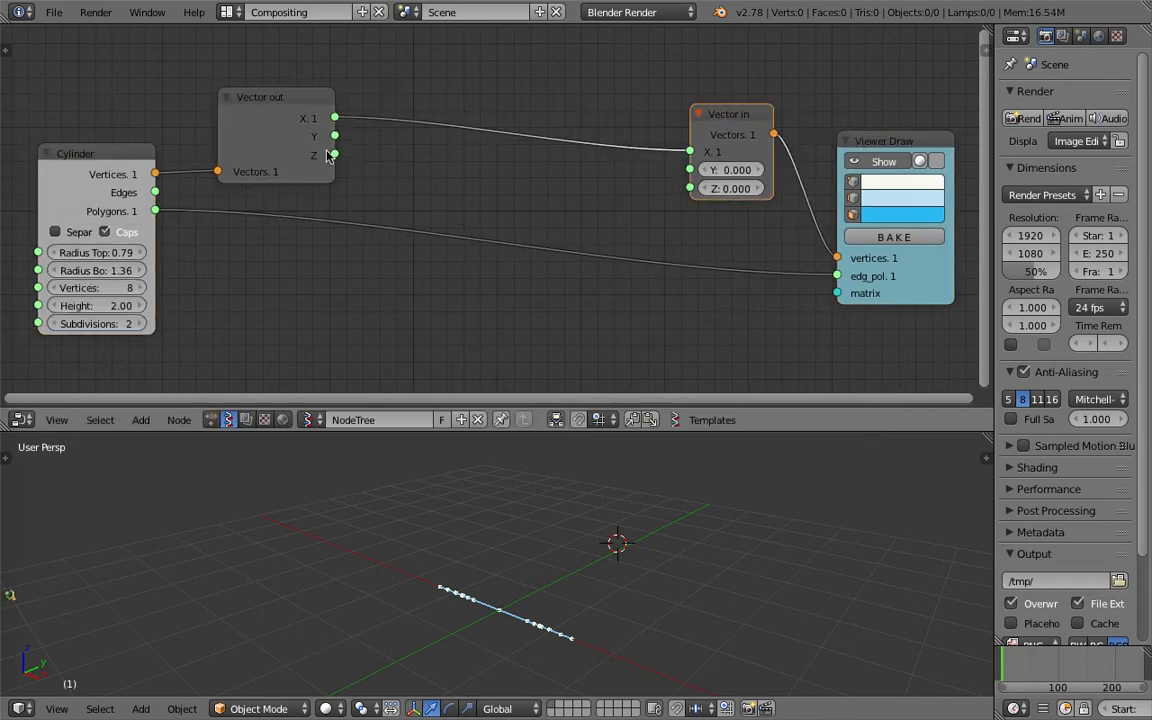
# Link the Z output of Vector out to the Z input of Vector in and save the file.
pyautogui.moveTo(475, 549); pyautogui.dragTo(501, 543, button='middle')
pyautogui.moveTo(337, 156); pyautogui.dragTo(690, 187)
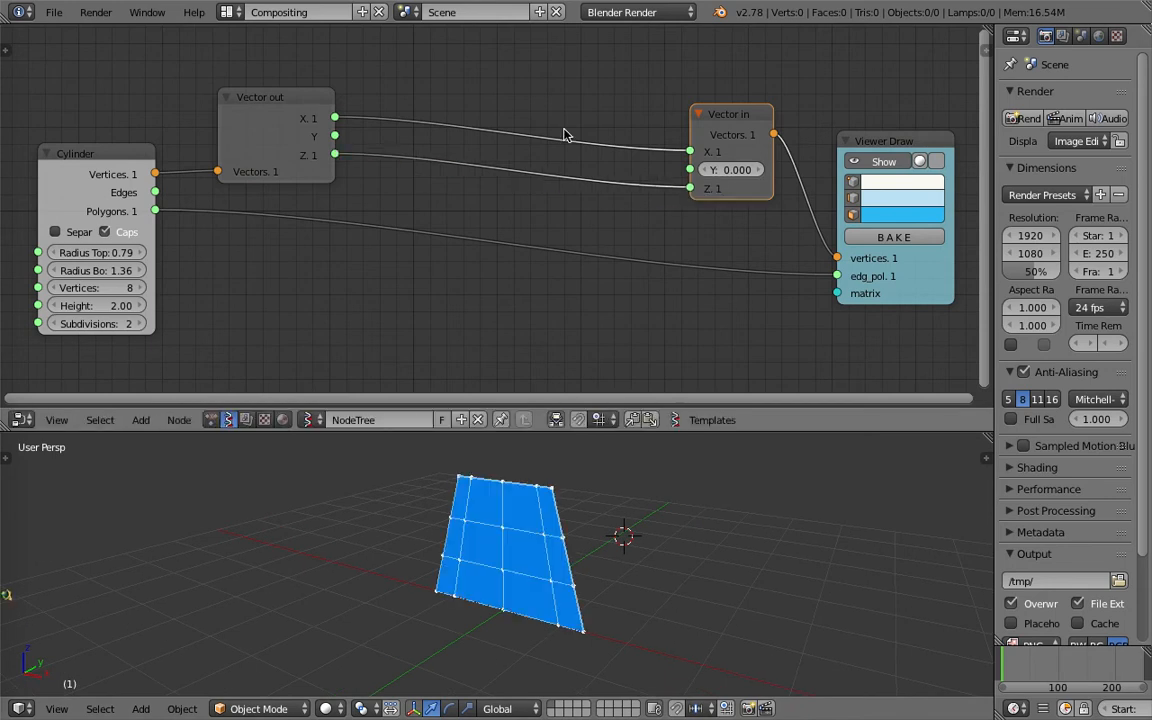
pyautogui.moveTo(722, 119); pyautogui.dragTo(733, 122)
pyautogui.hotkey('ctrl', 's')
pyautogui.click(467, 113)
# Duplicate the Vector in node, place the copy above the chain, and feed it X and Y from Vector out.
pyautogui.click(95, 154)
pyautogui.moveTo(298, 130); pyautogui.dragTo(285, 205, button='middle')
pyautogui.click(710, 196)
pyautogui.hotkey('shift', 'd')
pyautogui.click(445, 98)
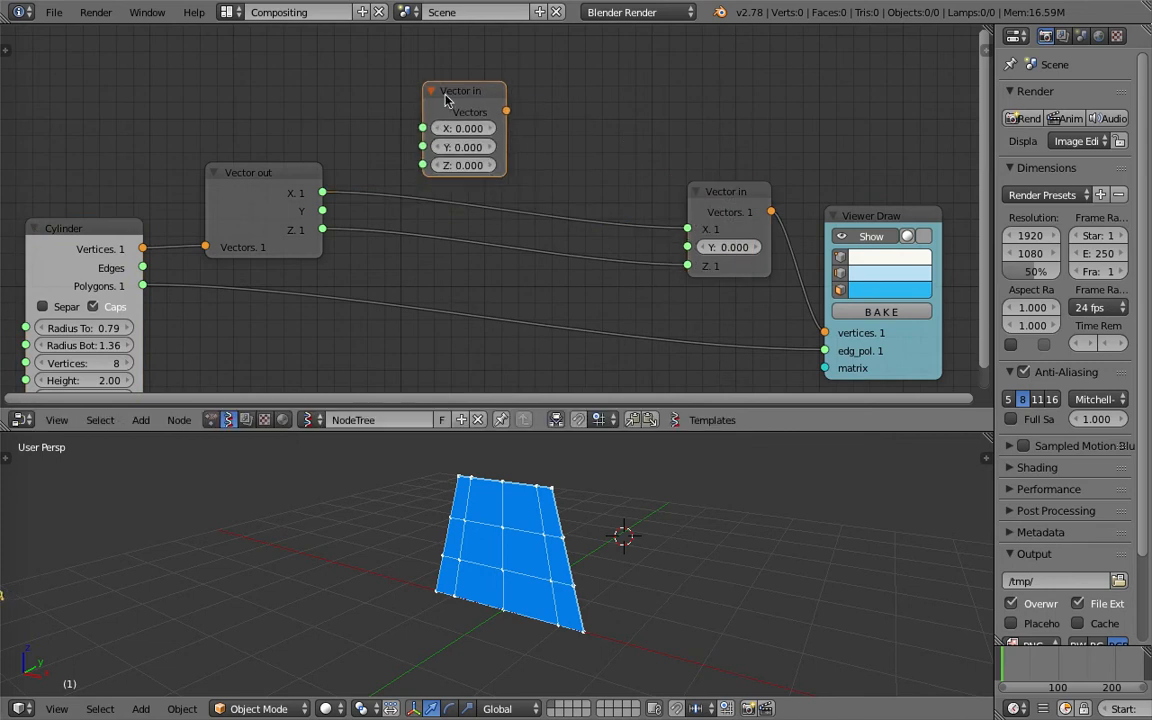
pyautogui.moveTo(322, 192); pyautogui.dragTo(422, 147)
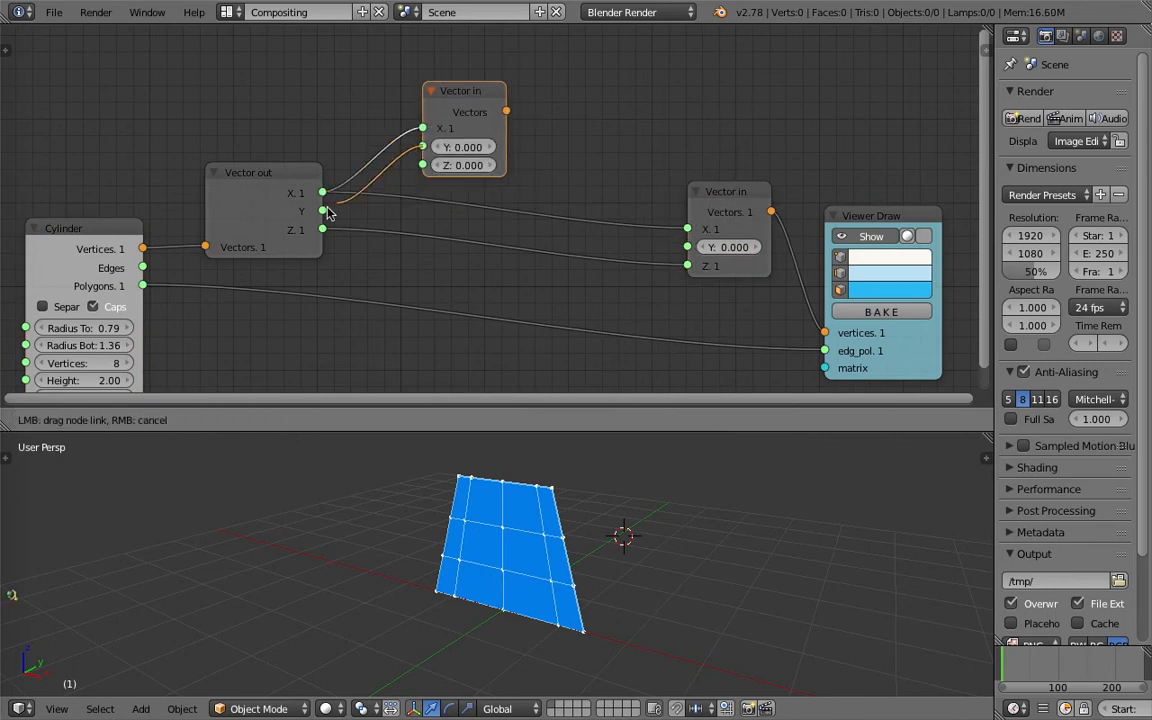
pyautogui.moveTo(461, 110); pyautogui.dragTo(445, 100)
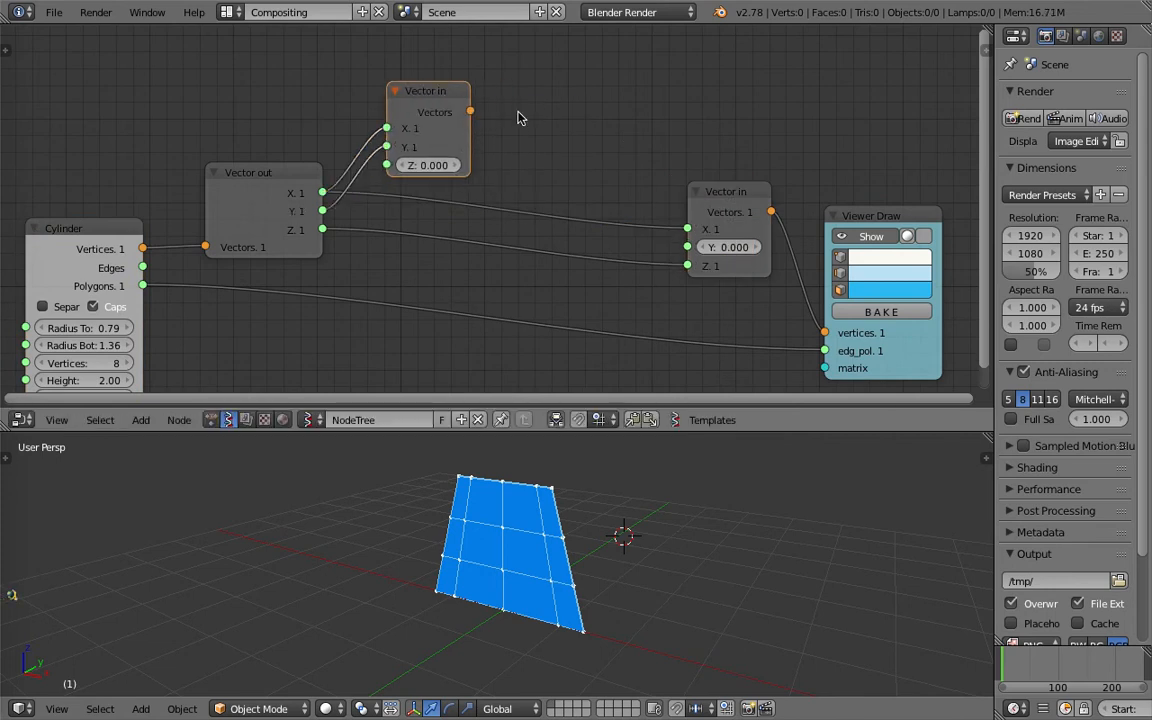
# Add a Vector Math node beside the upper Vector in node and set its function to Multiply Scalar.
pyautogui.hotkey('ctrl', 'a')
pyautogui.write('vector m')
pyautogui.press('Down')
pyautogui.press('Return')
pyautogui.click(481, 112)
pyautogui.click(591, 129)
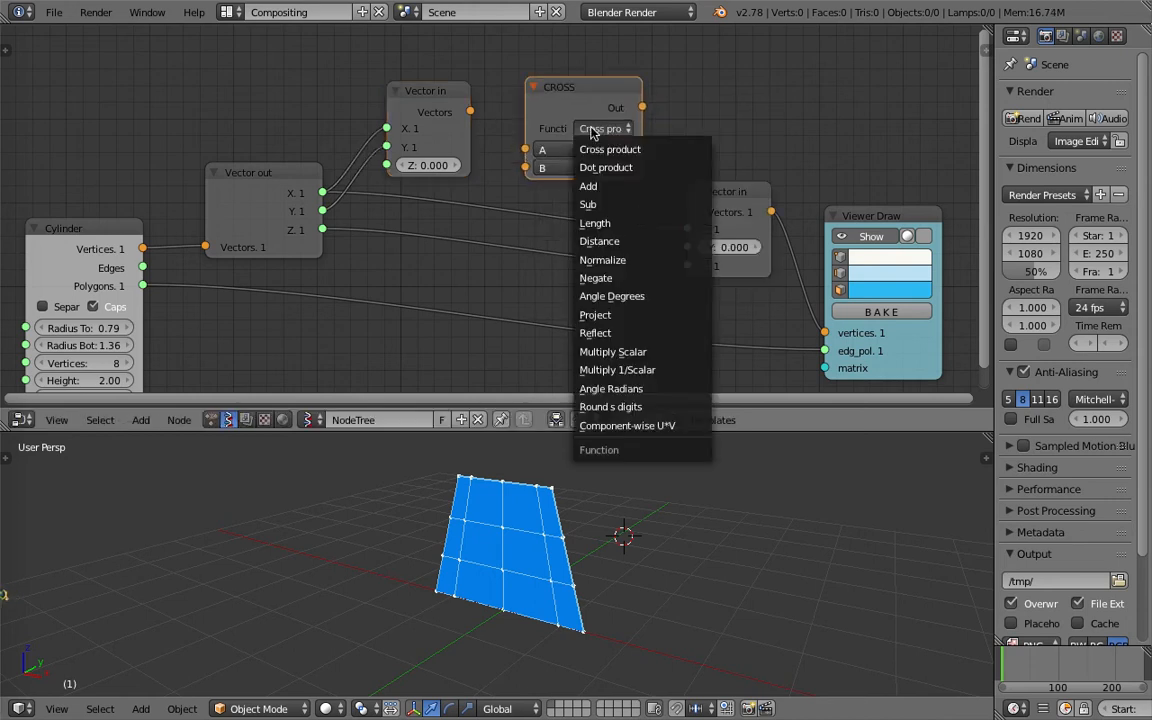
pyautogui.click(645, 352)
# Connect the Multiply Scalar node after the upper Vector in, then place a duplicated Vector out node after it.
pyautogui.moveTo(553, 111); pyautogui.dragTo(540, 83)
pyautogui.moveTo(706, 192); pyautogui.dragTo(729, 194)
pyautogui.click(292, 172)
pyautogui.hotkey('shift', 'd')
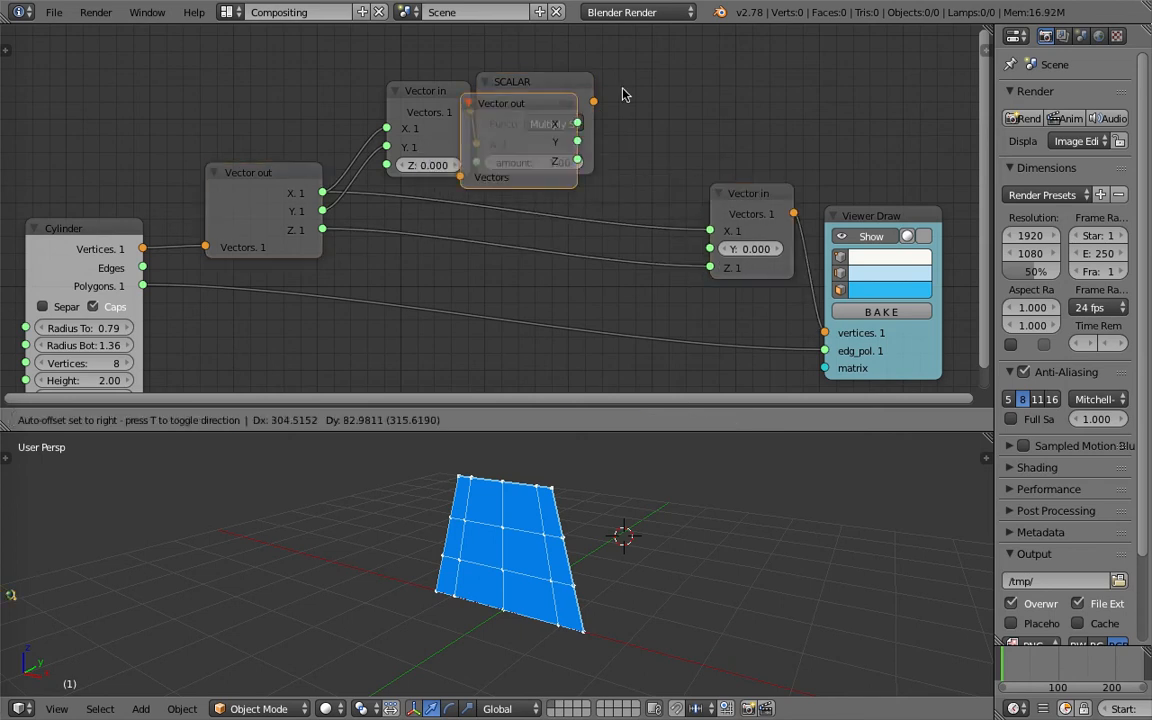
pyautogui.click(783, 60)
pyautogui.moveTo(594, 101); pyautogui.dragTo(620, 144)
# Shift Viewer Draw and the last Vector in aside, and feed that Vector in's X and Y from the upper Vector out.
pyautogui.moveTo(851, 215); pyautogui.dragTo(701, 208, button='middle')
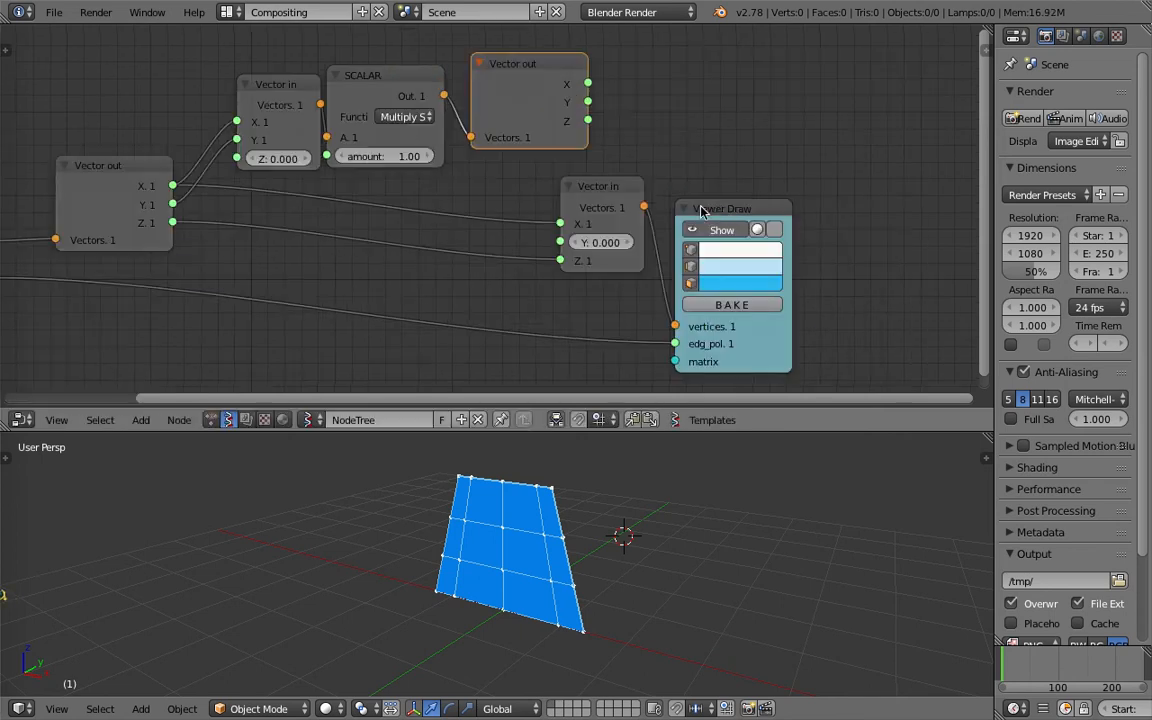
pyautogui.moveTo(720, 208); pyautogui.dragTo(824, 208)
pyautogui.moveTo(631, 185); pyautogui.dragTo(721, 185)
pyautogui.moveTo(588, 83)
pyautogui.mouseDown()
pyautogui.moveTo(655, 219)
pyautogui.moveTo(649, 241)
pyautogui.mouseUp()
pyautogui.moveTo(460, 211); pyautogui.dragTo(527, 234, button='middle')
pyautogui.scroll(-2, 527, 234)
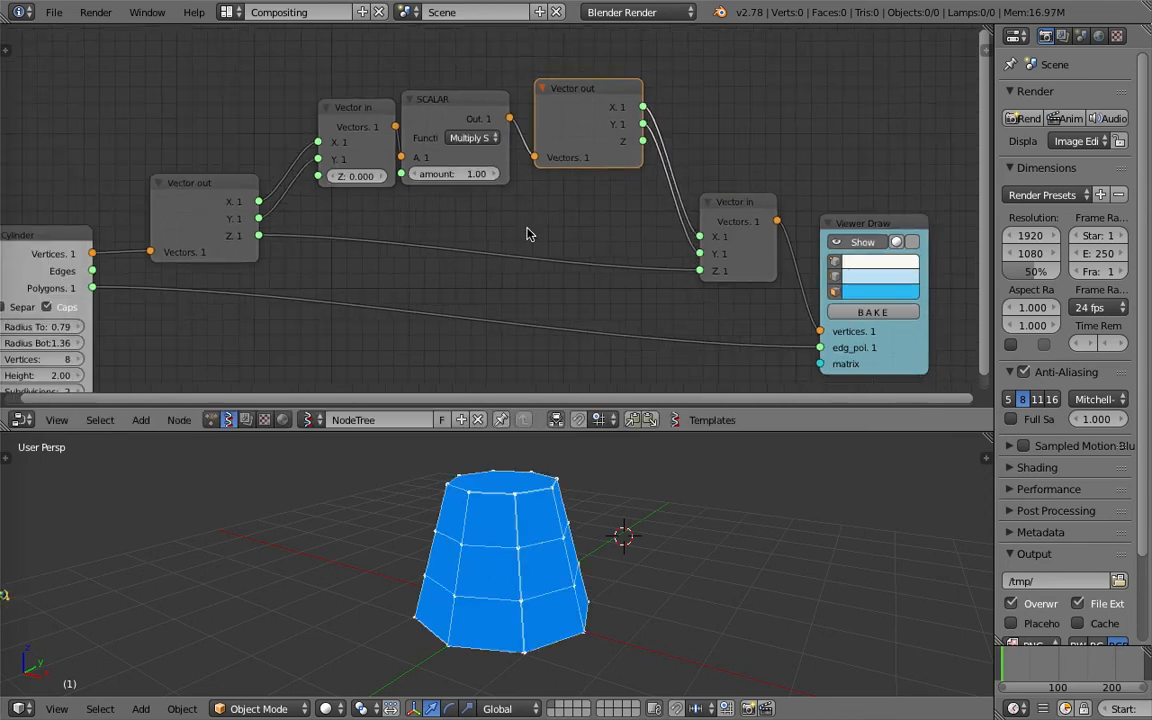
# Set the Multiply Scalar node's amount to 0.40 and save the file.
pyautogui.hotkey('ctrl', 's')
pyautogui.click(527, 231)
pyautogui.moveTo(553, 558); pyautogui.dragTo(522, 578, button='middle')
pyautogui.moveTo(463, 177)
pyautogui.mouseDown()
pyautogui.moveTo(400, 177)
pyautogui.moveTo(468, 183)
pyautogui.mouseUp()
pyautogui.hotkey('ctrl', 's')
pyautogui.click(466, 183)
# Inspect the narrowed cylinder from several angles, save the file, and move the Cylinder node lower.
pyautogui.moveTo(200, 277); pyautogui.dragTo(251, 241, button='middle')
pyautogui.moveTo(121, 196); pyautogui.dragTo(112, 189)
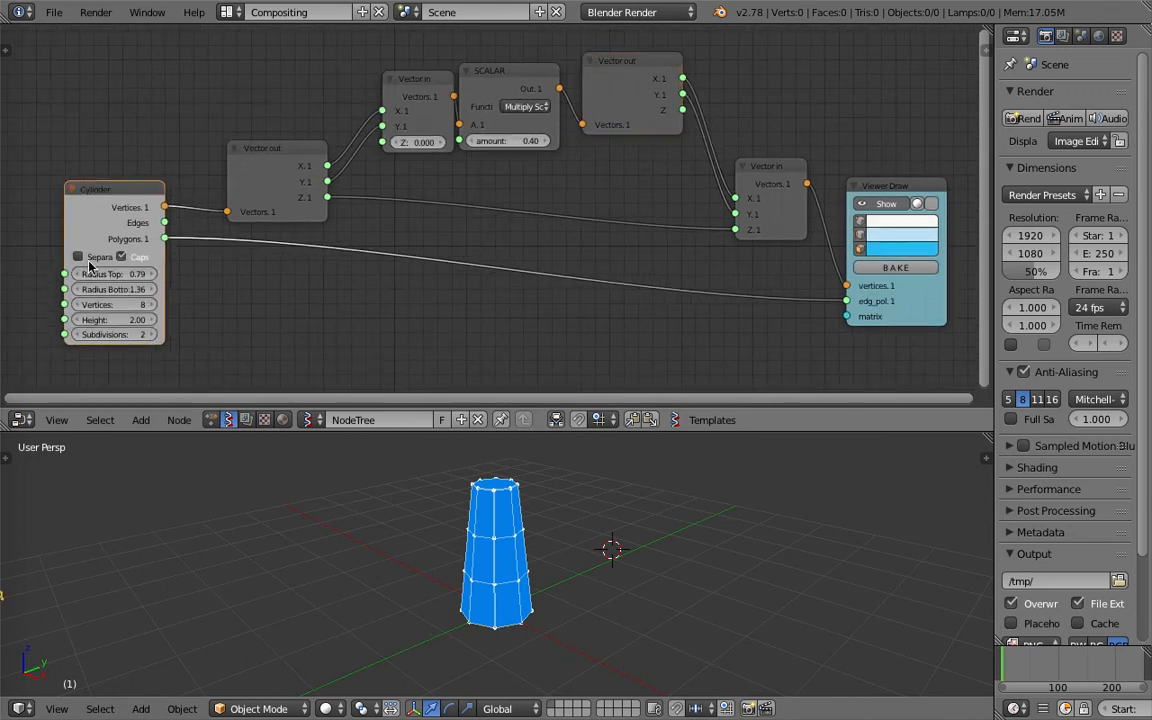
pyautogui.moveTo(676, 600); pyautogui.dragTo(640, 591, button='middle')
pyautogui.scroll(2, 640, 591)
pyautogui.scroll(-1, 641, 595)
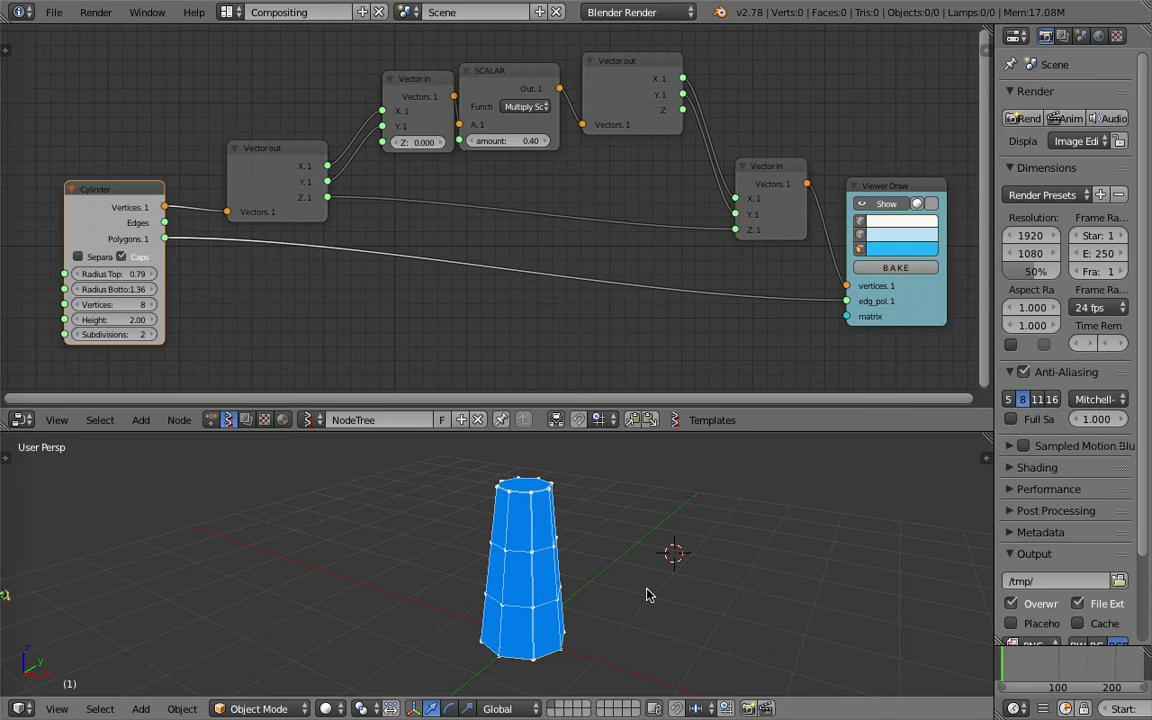
pyautogui.moveTo(646, 595); pyautogui.dragTo(555, 574, button='middle')
pyautogui.hotkey('ctrl', 's')
pyautogui.click(555, 572)
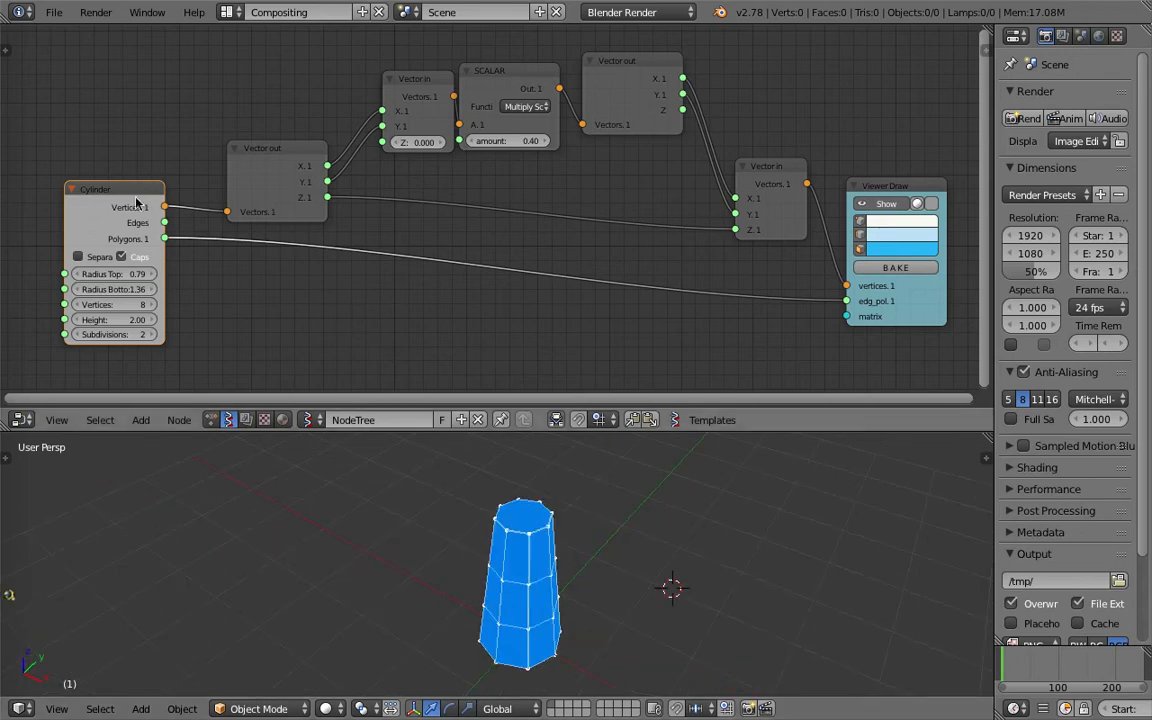
pyautogui.moveTo(135, 203); pyautogui.dragTo(124, 252)
pyautogui.moveTo(166, 293); pyautogui.dragTo(173, 267, button='middle')
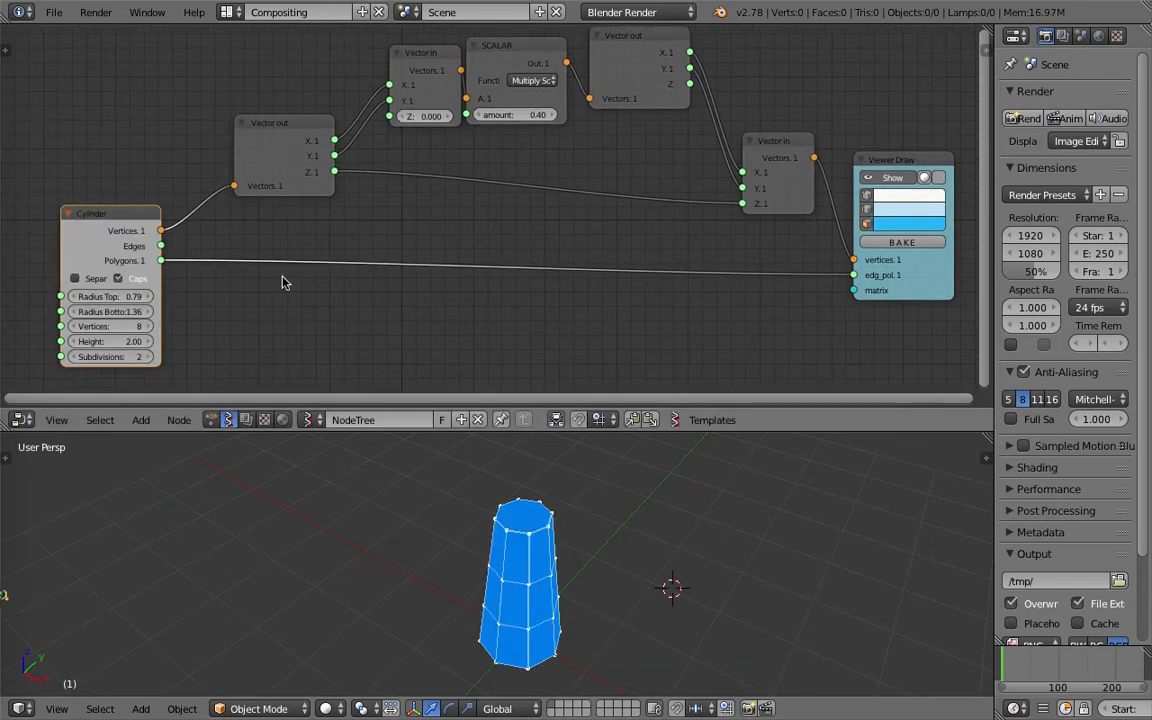
# Try the Cylinder's Edges output in Viewer Draw's edg_pol input, then reconnect Polygons.
pyautogui.moveTo(162, 248)
pyautogui.mouseDown()
pyautogui.moveTo(802, 298)
pyautogui.moveTo(854, 274)
pyautogui.mouseUp()
pyautogui.moveTo(163, 260); pyautogui.dragTo(854, 274)
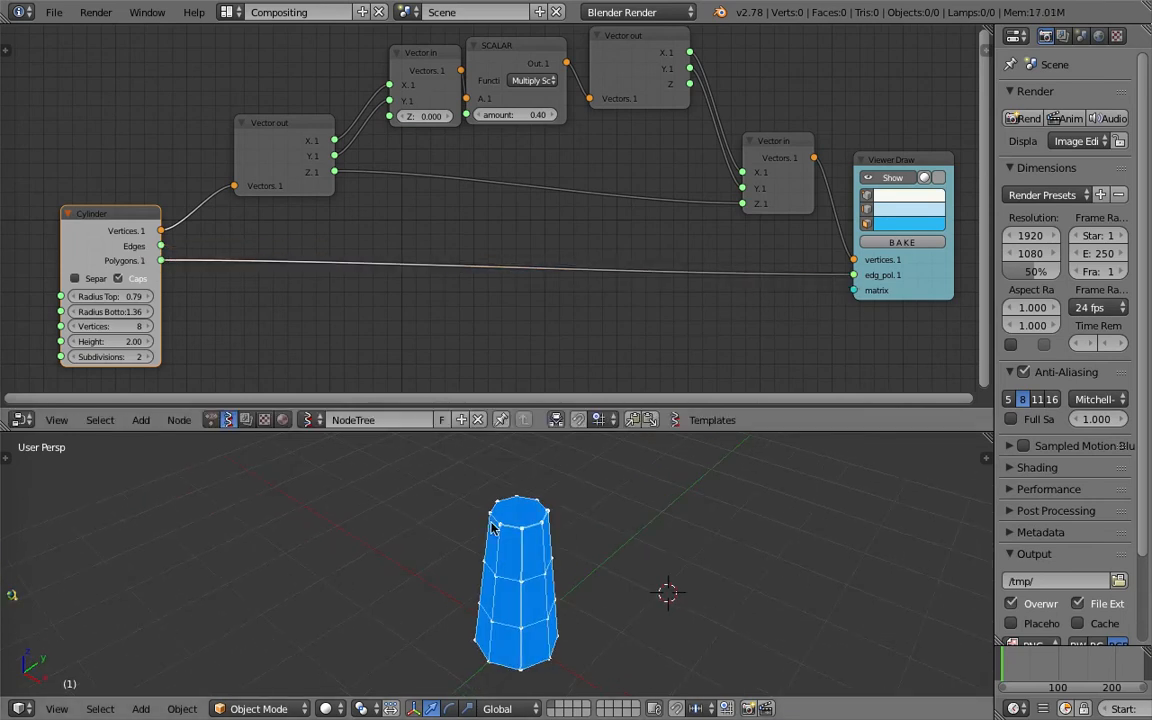
# Rearrange the vector, Multiply Scalar and Viewer Draw nodes into a clear, evenly spaced layout and save the file.
pyautogui.moveTo(892, 169); pyautogui.dragTo(885, 189)
pyautogui.moveTo(766, 141); pyautogui.dragTo(772, 137)
pyautogui.hotkey('ctrl', 's')
pyautogui.click(771, 136)
pyautogui.moveTo(259, 133); pyautogui.dragTo(265, 174, button='middle')
pyautogui.moveTo(274, 164); pyautogui.dragTo(250, 205)
pyautogui.moveTo(776, 180); pyautogui.dragTo(774, 202)
pyautogui.moveTo(432, 103); pyautogui.dragTo(406, 106)
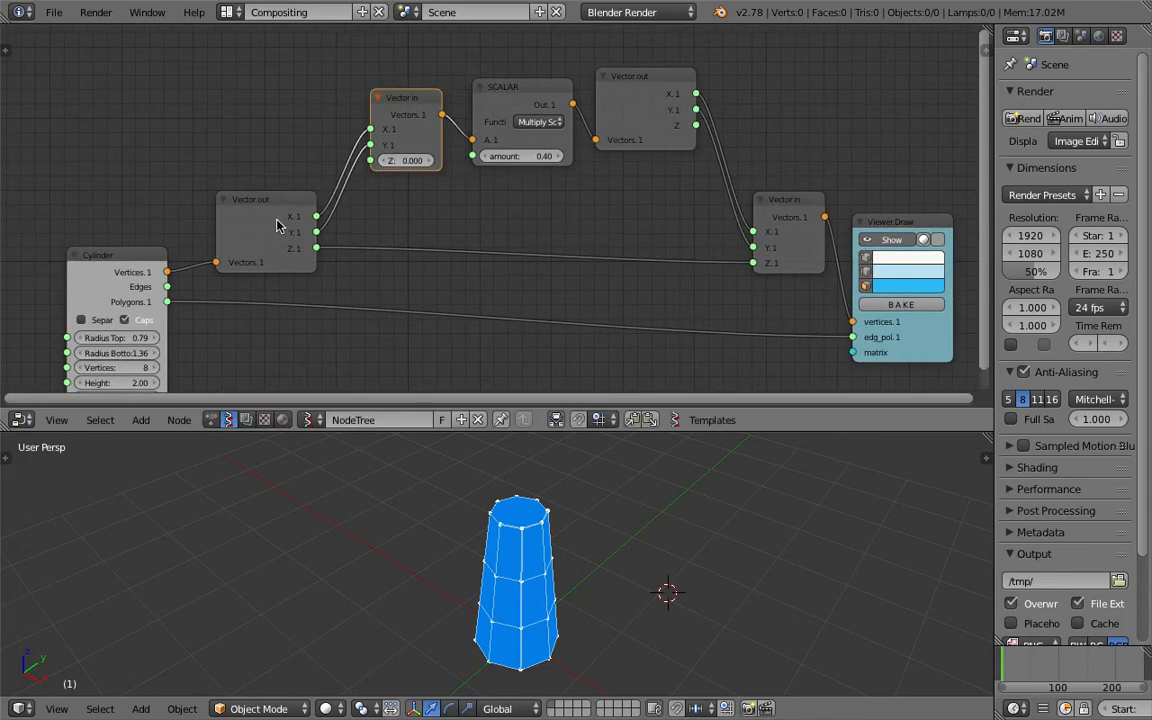
pyautogui.moveTo(519, 100); pyautogui.dragTo(504, 105)
pyautogui.moveTo(648, 88); pyautogui.dragTo(663, 103)
pyautogui.hotkey('ctrl', 's')
pyautogui.click(529, 169)
# Set the Multiply Scalar node's amount to 0.70 and save the file.
pyautogui.moveTo(529, 161); pyautogui.dragTo(558, 161)
pyautogui.scroll(-2, 516, 218)
pyautogui.moveTo(517, 227); pyautogui.dragTo(535, 214, button='middle')
pyautogui.hotkey('ctrl', 's')
pyautogui.click(535, 215)
pyautogui.moveTo(604, 530); pyautogui.dragTo(672, 545, button='middle')
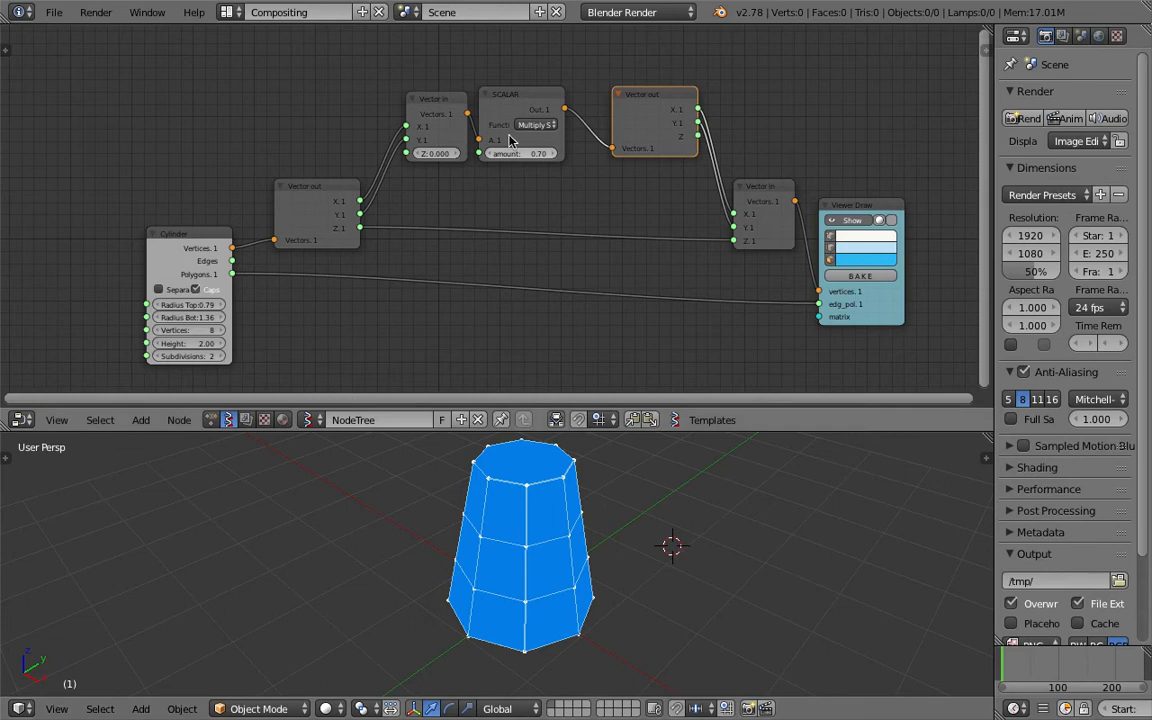
# Try to drive the Multiply Scalar amount with a Randomize input vertices node.
pyautogui.scroll(1, 533, 191)
pyautogui.hotkey('alt', 'space')
pyautogui.write('rand')
pyautogui.click(260, 157)
pyautogui.click(190, 106)
pyautogui.moveTo(255, 121); pyautogui.dragTo(415, 159)
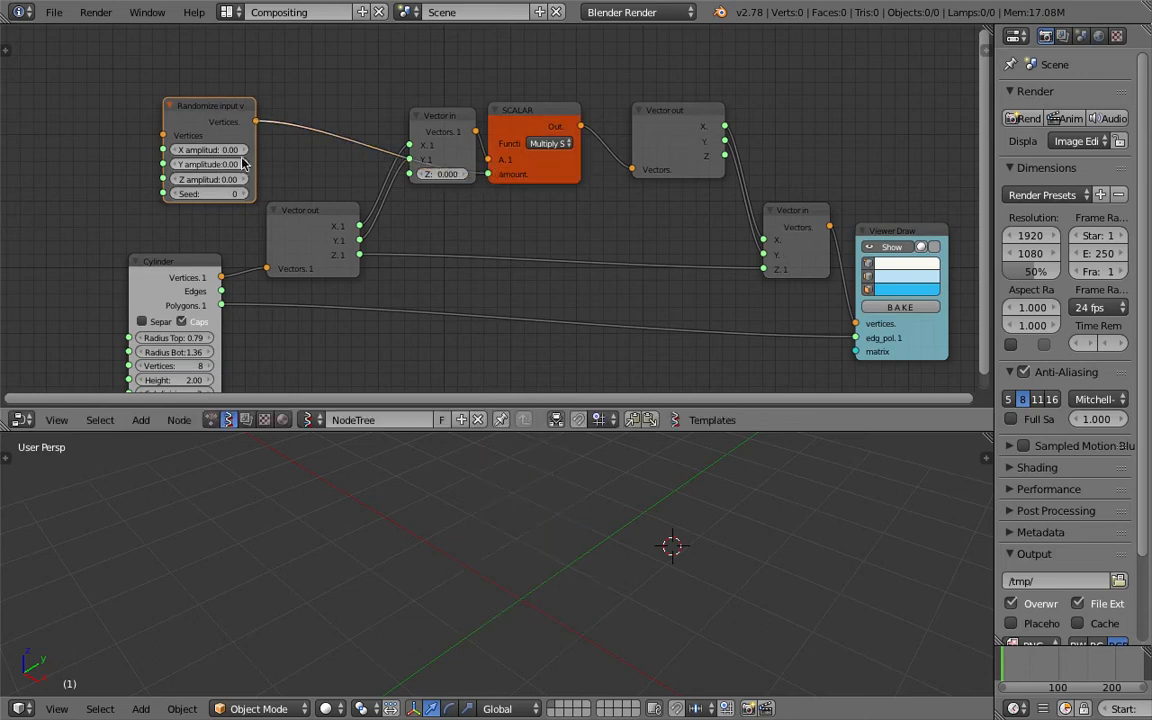
# Add a Random Num Gen node in Float mode and link its Value to the Multiply Scalar amount.
pyautogui.hotkey('shift', 'a')
pyautogui.click(212, 106)
pyautogui.write('random n')
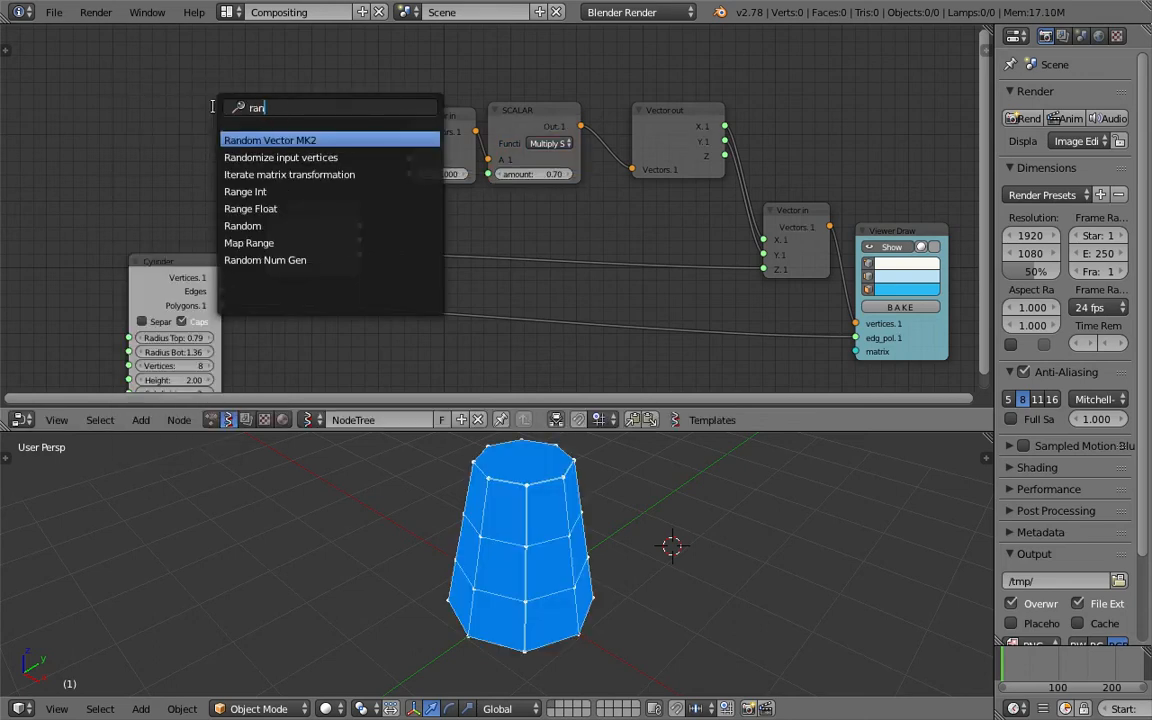
pyautogui.press('Return')
pyautogui.click(140, 70)
pyautogui.moveTo(234, 94); pyautogui.dragTo(409, 159)
pyautogui.click(214, 113)
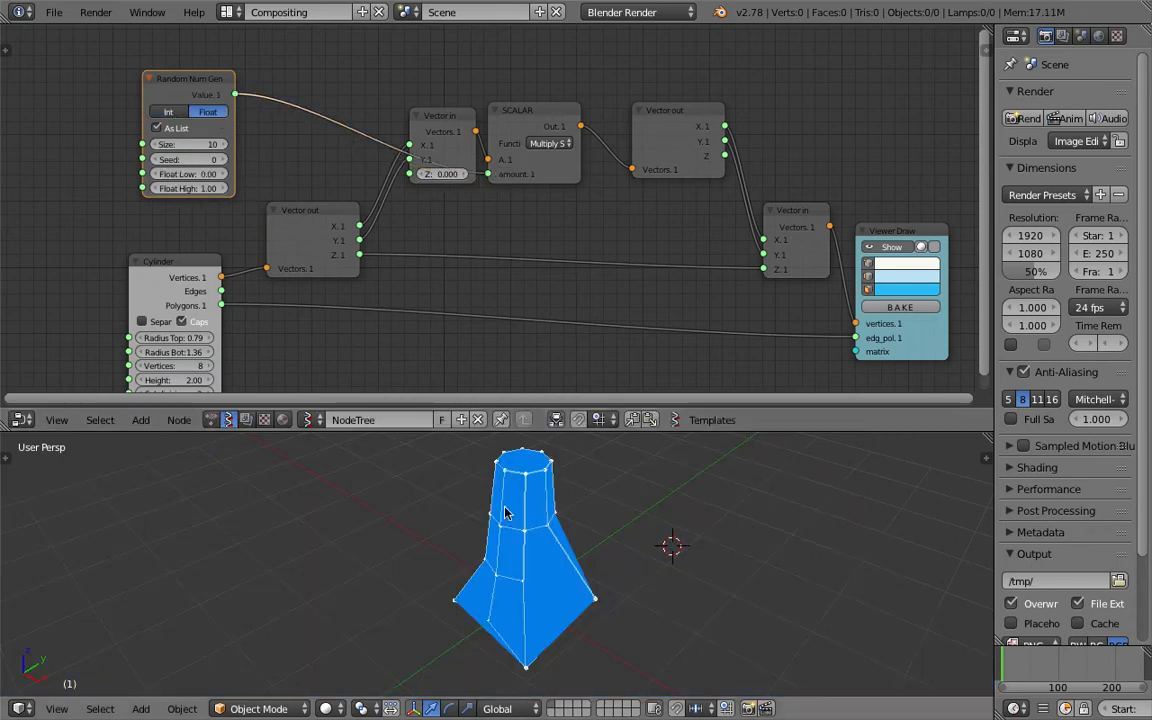
# Set the Random Num Gen's Float Low to 0.54 and its Seed to 92.
pyautogui.moveTo(213, 181); pyautogui.dragTo(275, 171)
pyautogui.moveTo(219, 142); pyautogui.dragTo(290, 142)
pyautogui.moveTo(219, 145); pyautogui.dragTo(286, 157)
pyautogui.moveTo(548, 640); pyautogui.dragTo(500, 540, button='middle')
pyautogui.moveTo(196, 156)
pyautogui.mouseDown()
pyautogui.moveTo(282, 155)
pyautogui.moveTo(210, 152)
pyautogui.mouseUp()
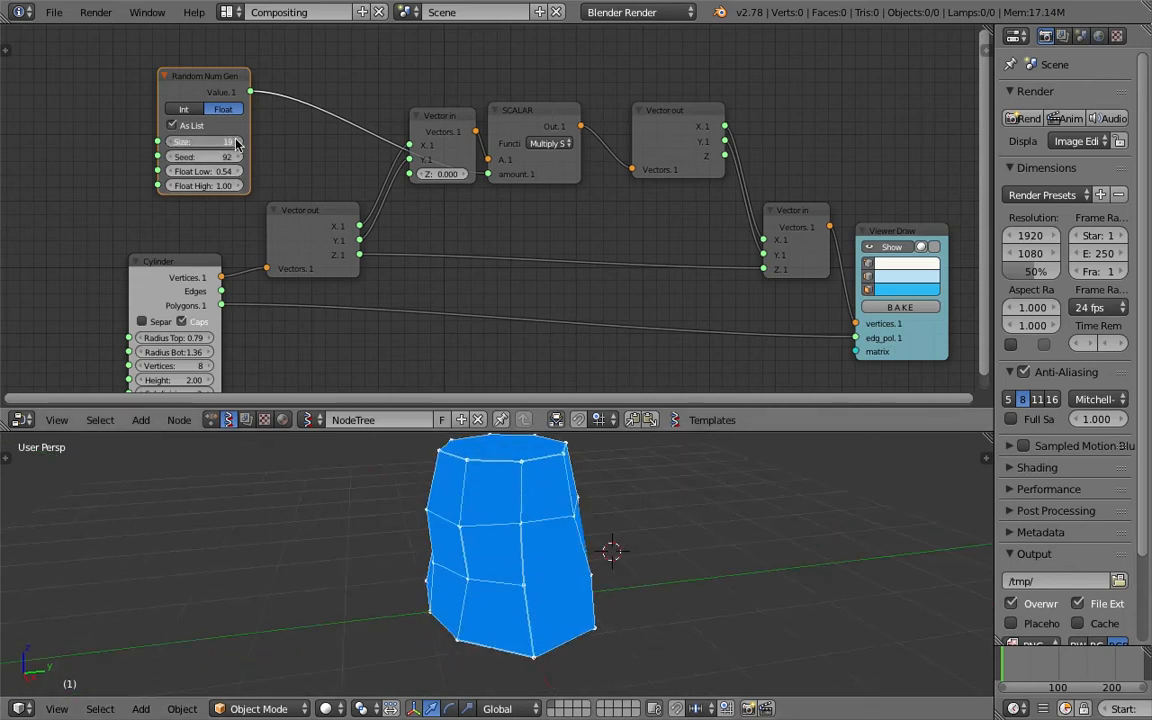
# Set the Random Num Gen's Size to 23 and Seed to 157, save the file, and inspect the deformed cylinder.
pyautogui.click(236, 142)
pyautogui.moveTo(524, 519); pyautogui.dragTo(537, 525, button='middle')
pyautogui.moveTo(210, 157); pyautogui.dragTo(275, 157)
pyautogui.hotkey('ctrl', 's')
pyautogui.moveTo(591, 571); pyautogui.dragTo(499, 470, button='middle')
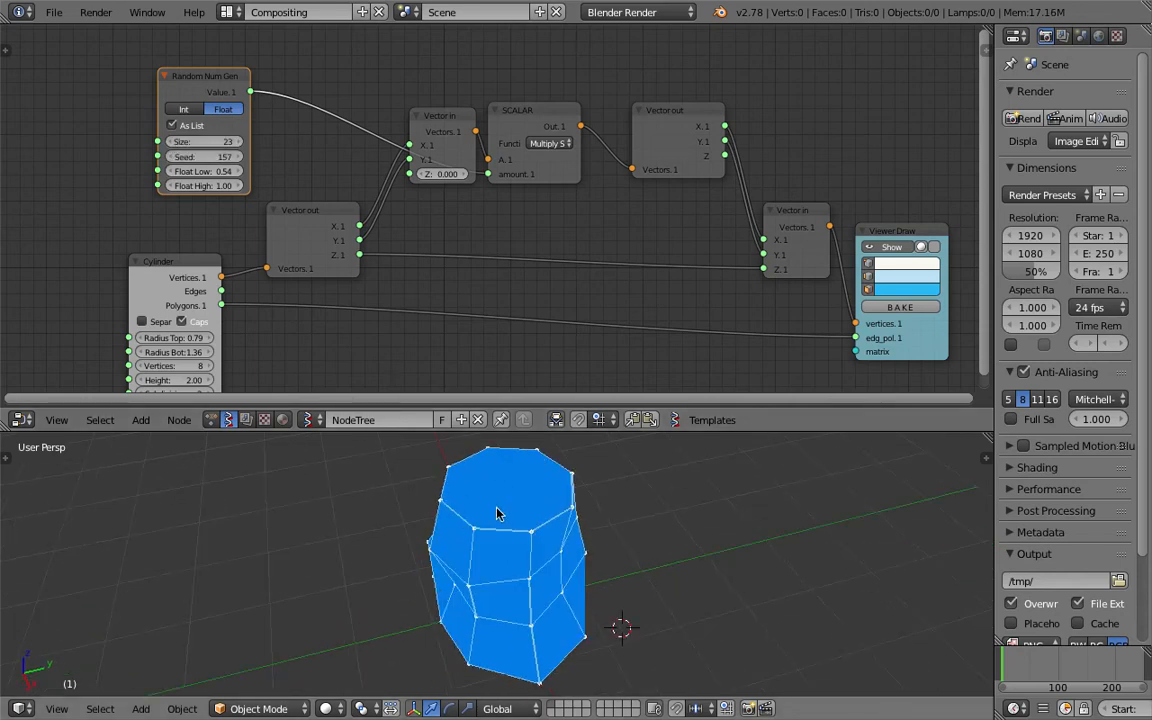
pyautogui.moveTo(532, 558); pyautogui.dragTo(532, 465, button='middle')
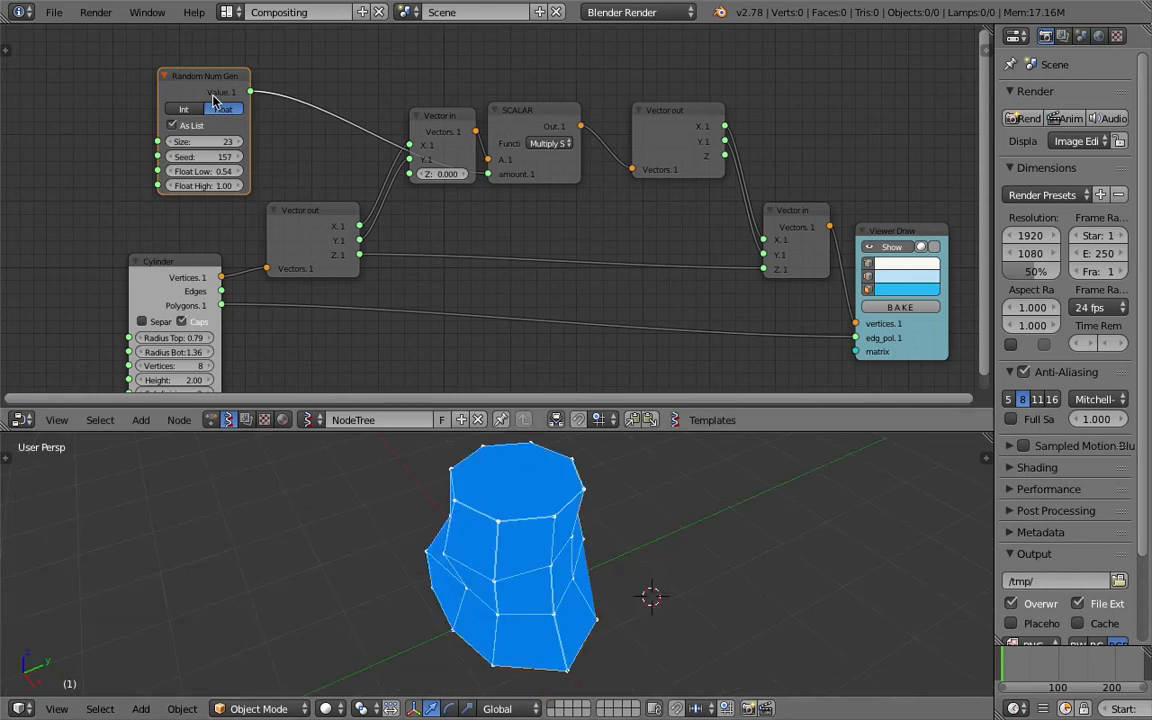
# Enlarge the node editor area, space out the outer nodes of the chain, and save the file.
pyautogui.scroll(-2, 284, 281)
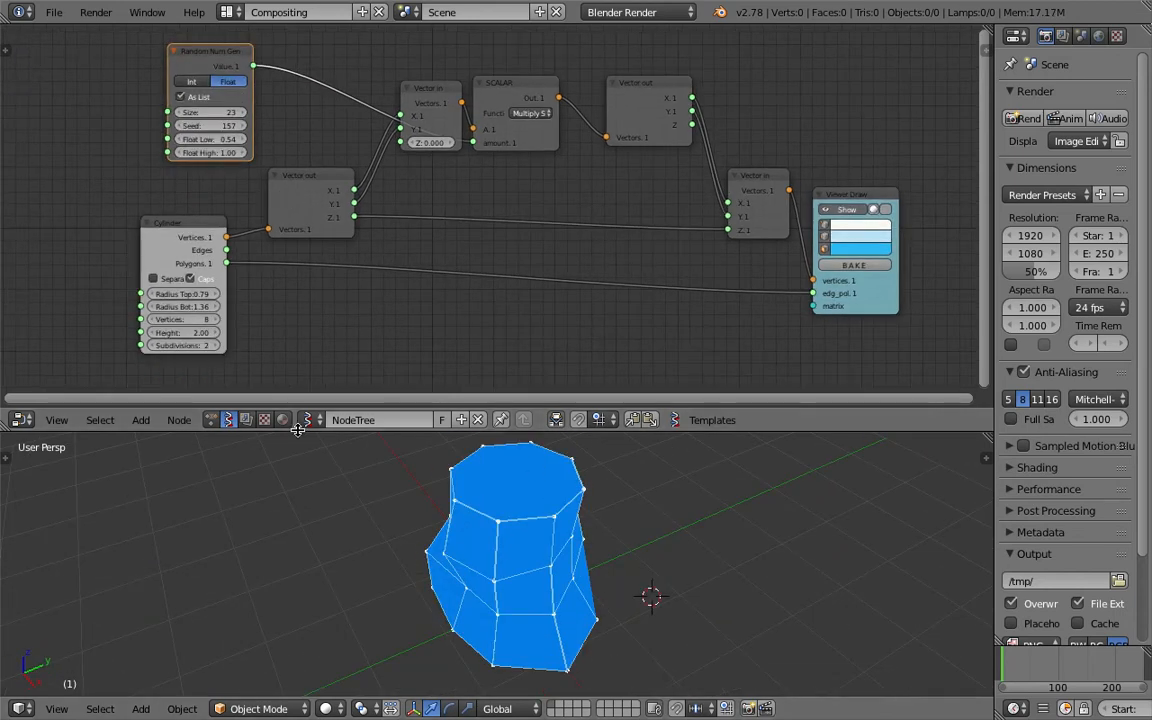
pyautogui.moveTo(298, 431); pyautogui.dragTo(305, 474)
pyautogui.scroll(-3, 375, 357)
pyautogui.moveTo(351, 202); pyautogui.dragTo(355, 185)
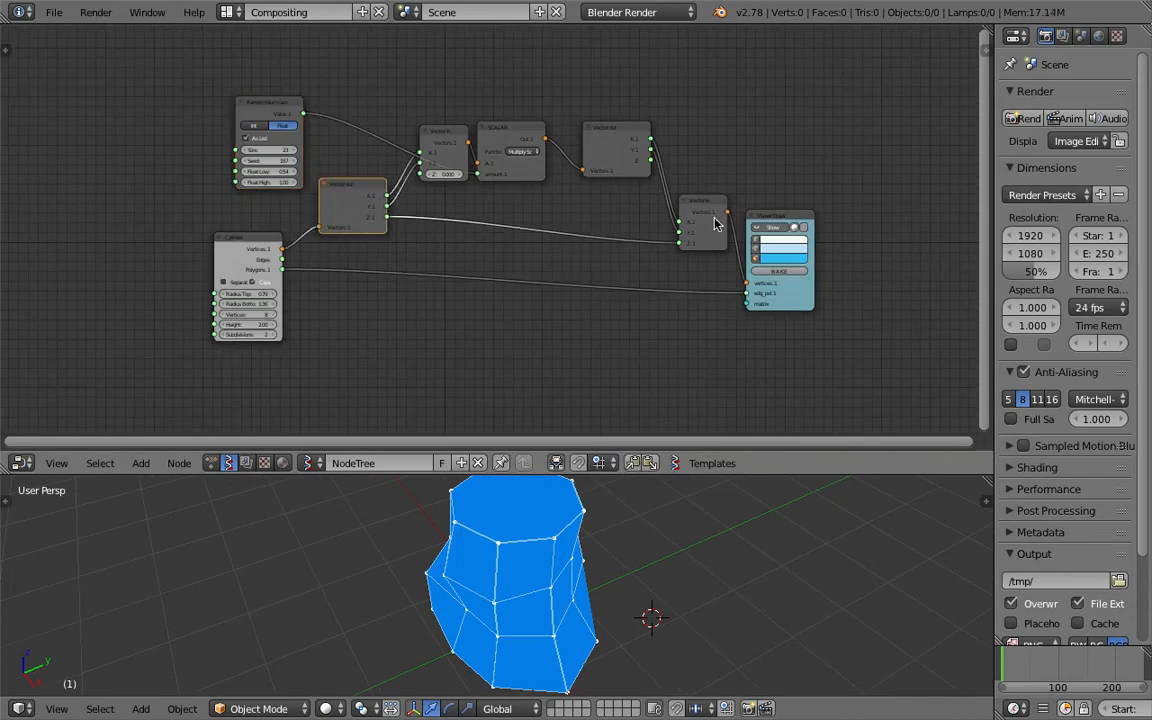
pyautogui.moveTo(705, 207); pyautogui.dragTo(711, 191)
pyautogui.moveTo(770, 217); pyautogui.dragTo(818, 217)
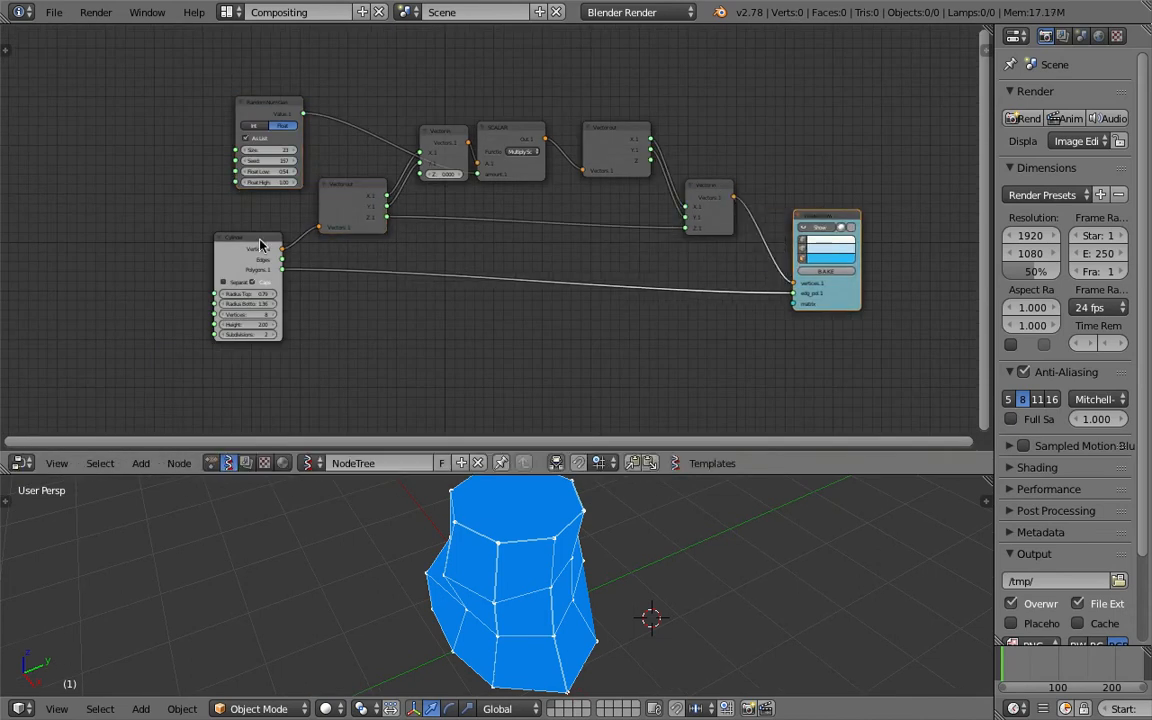
pyautogui.moveTo(254, 246); pyautogui.dragTo(229, 246)
pyautogui.scroll(1, 300, 262)
pyautogui.hotkey('ctrl', 's')
pyautogui.moveTo(325, 278); pyautogui.dragTo(291, 307, button='middle')
pyautogui.click(326, 264)
pyautogui.scroll(3, 291, 291)
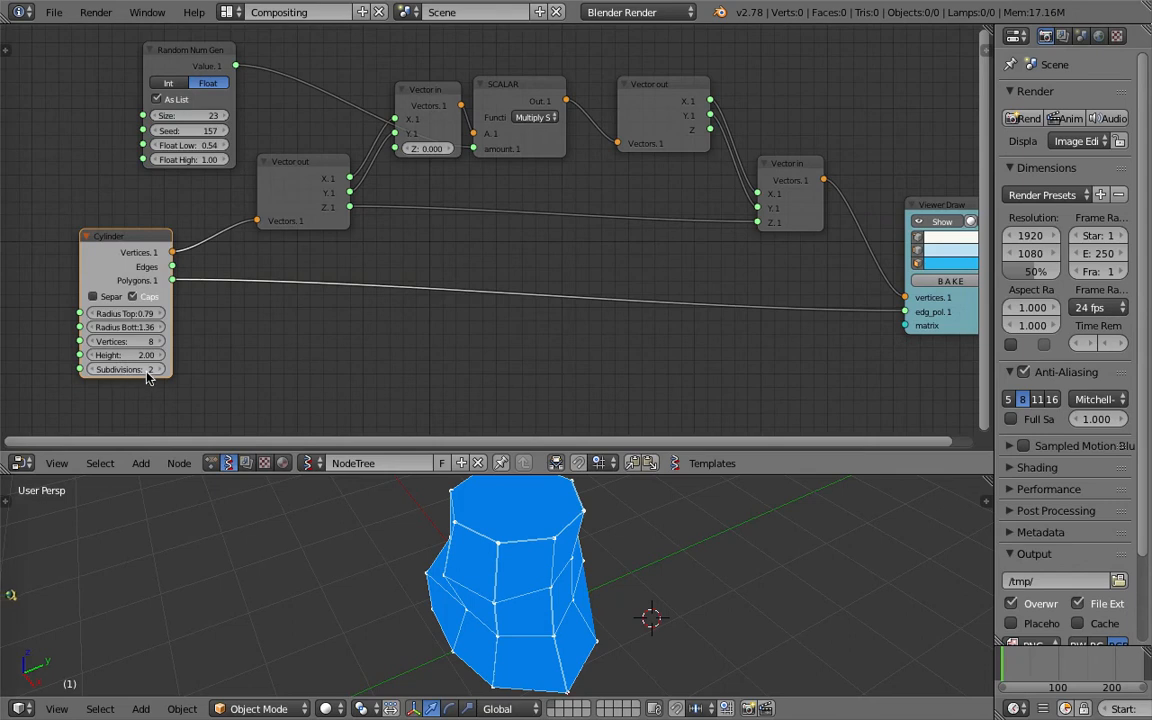
# Move the Random Num Gen node slightly aside and set its Size to 4.
pyautogui.moveTo(193, 55); pyautogui.dragTo(162, 68)
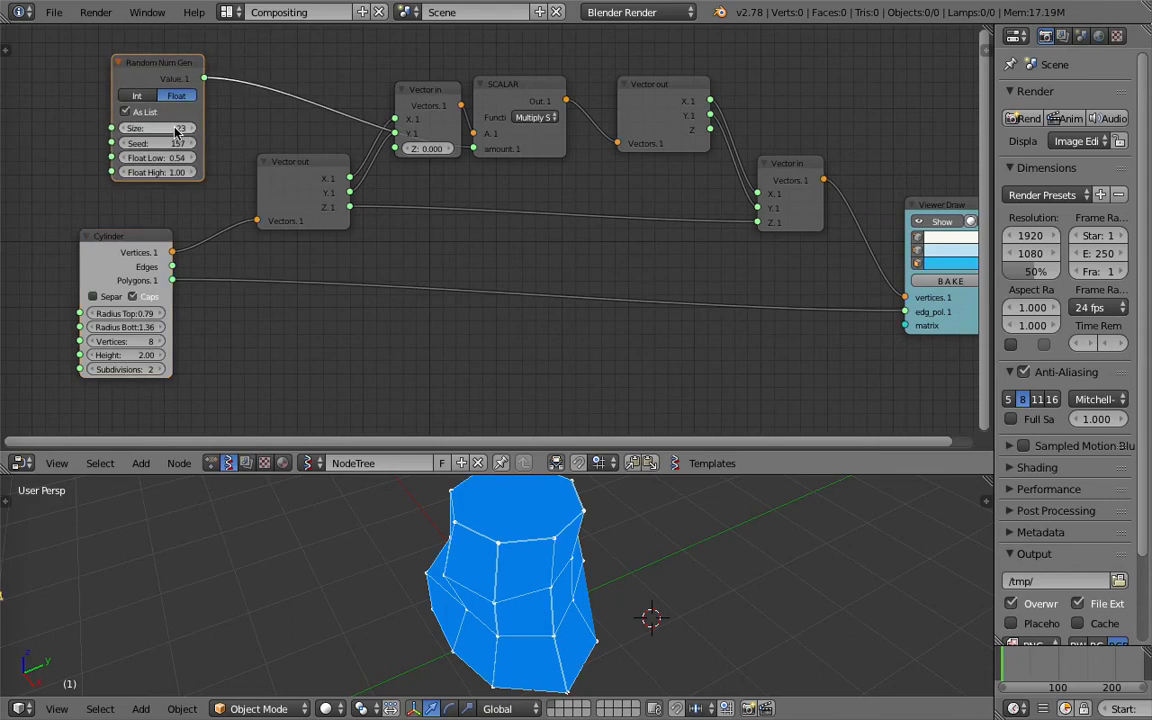
pyautogui.click(176, 129)
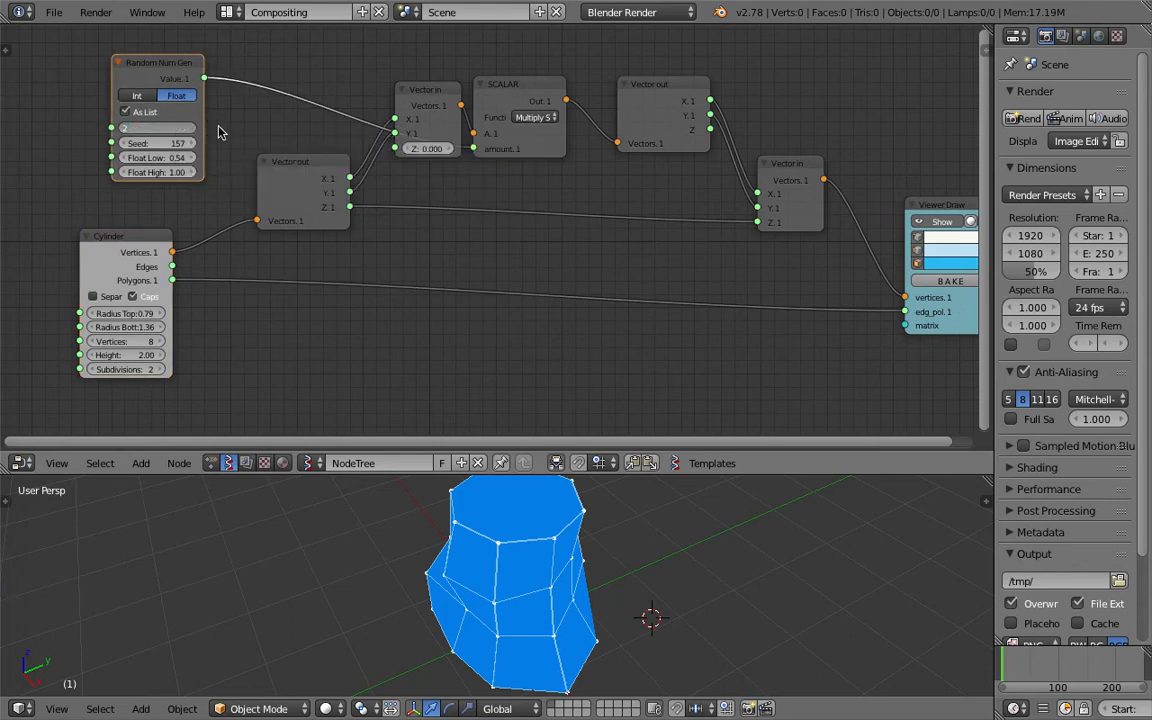
pyautogui.press('Return')
pyautogui.moveTo(548, 607); pyautogui.dragTo(559, 574, button='middle')
pyautogui.click(176, 129)
pyautogui.write('4')
pyautogui.press('Return')
# Move the Random Num Gen node below the chain and raise the Cylinder node beside the first Vector out.
pyautogui.scroll(-1, 465, 316)
pyautogui.moveTo(231, 136); pyautogui.dragTo(366, 432)
pyautogui.moveTo(191, 236); pyautogui.dragTo(116, 164)
pyautogui.moveTo(310, 322); pyautogui.dragTo(300, 245, button='middle')
pyautogui.moveTo(290, 262); pyautogui.dragTo(248, 254)
pyautogui.moveTo(328, 261); pyautogui.dragTo(315, 298, button='middle')
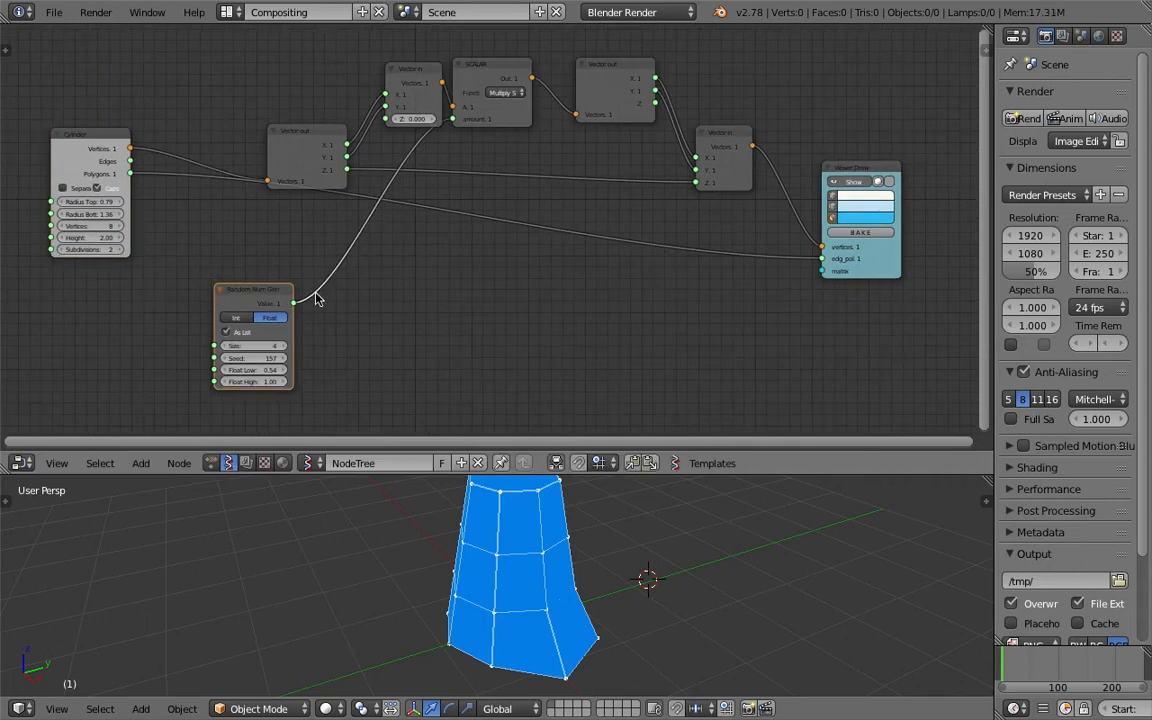
pyautogui.moveTo(268, 291); pyautogui.dragTo(235, 282)
pyautogui.moveTo(331, 245); pyautogui.dragTo(353, 264, button='middle')
pyautogui.moveTo(322, 307); pyautogui.dragTo(321, 301, button='middle')
# Add a Stethoscope node and link the Random Num Gen's Value to it to read the generated numbers.
pyautogui.hotkey('shift', 'a')
pyautogui.click(478, 313)
pyautogui.write('ste')
pyautogui.click(510, 348)
pyautogui.moveTo(280, 305); pyautogui.dragTo(491, 349)
pyautogui.moveTo(475, 306); pyautogui.dragTo(424, 271, button='middle')
pyautogui.scroll(4, 424, 271)
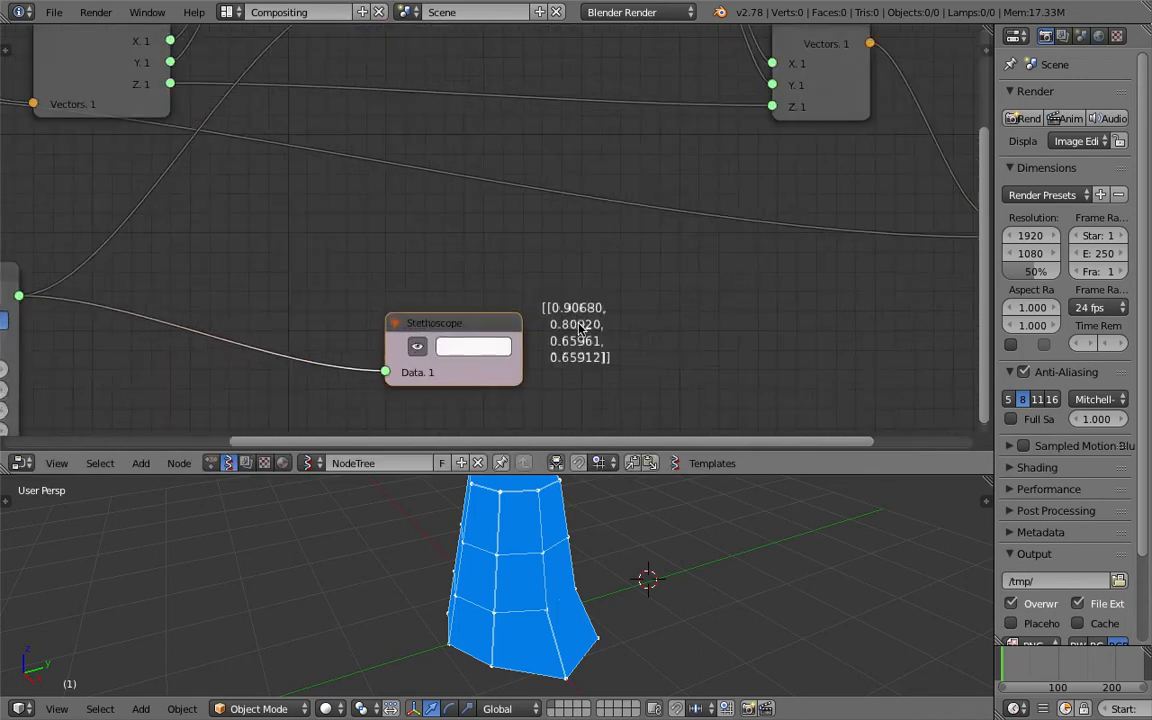
# Save the file and remove the Stethoscope node from below the chain.
pyautogui.hotkey('ctrl', 's')
pyautogui.click(577, 330)
pyautogui.scroll(-3, 429, 298)
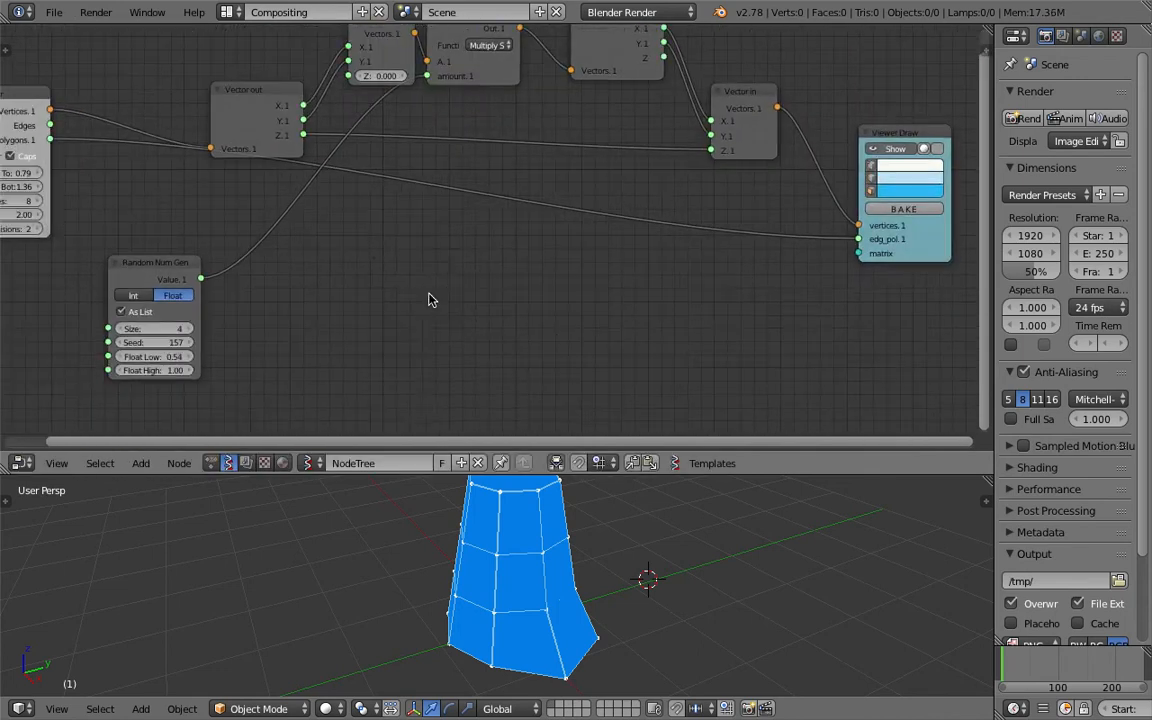
# Add a Viewer text mk2 node, link the Random Num Gen's Value to its edg_pol input, and print the data.
pyautogui.hotkey('shift', 'a')
pyautogui.click(430, 297)
pyautogui.write('view')
pyautogui.press('Down')
pyautogui.press('Down')
pyautogui.press('Down')
pyautogui.press('Down')
pyautogui.press('Return')
pyautogui.click(403, 251)
pyautogui.moveTo(201, 280); pyautogui.dragTo(403, 345)
pyautogui.scroll(-2, 589, 273)
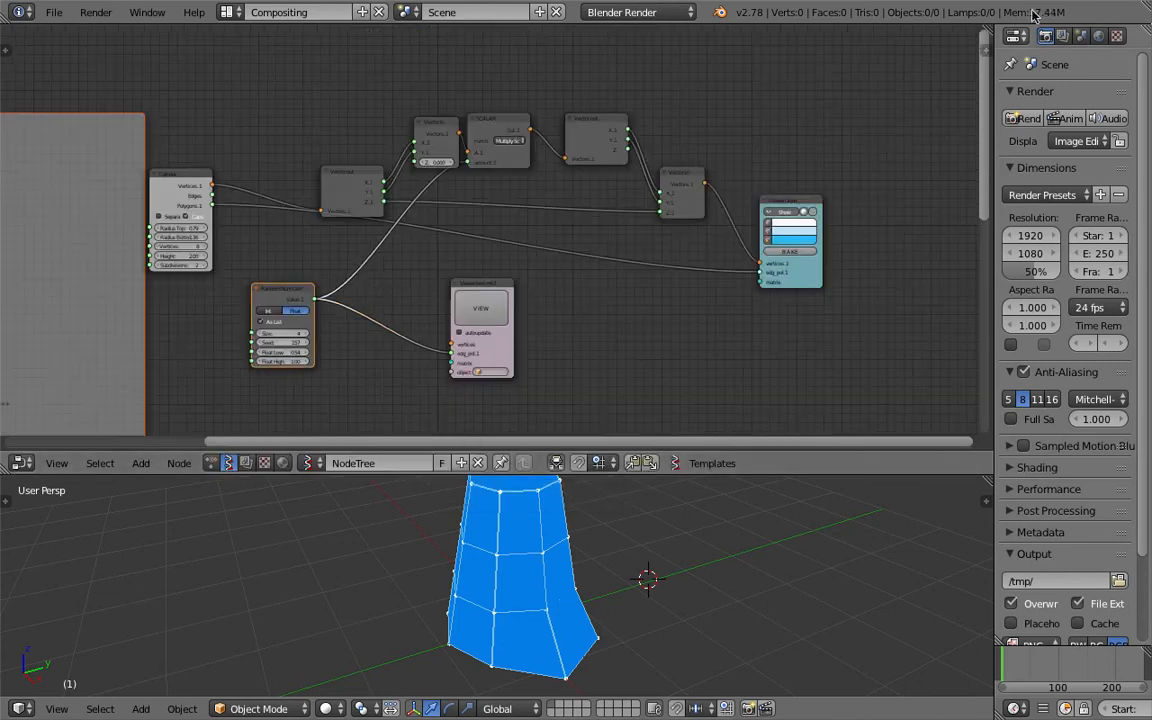
# Split the node editor vertically, frame the Sverchok_viewer printout in the new area, and save the file.
pyautogui.moveTo(985, 32); pyautogui.dragTo(597, 90)
pyautogui.moveTo(699, 153); pyautogui.dragTo(699, 153, button='middle')
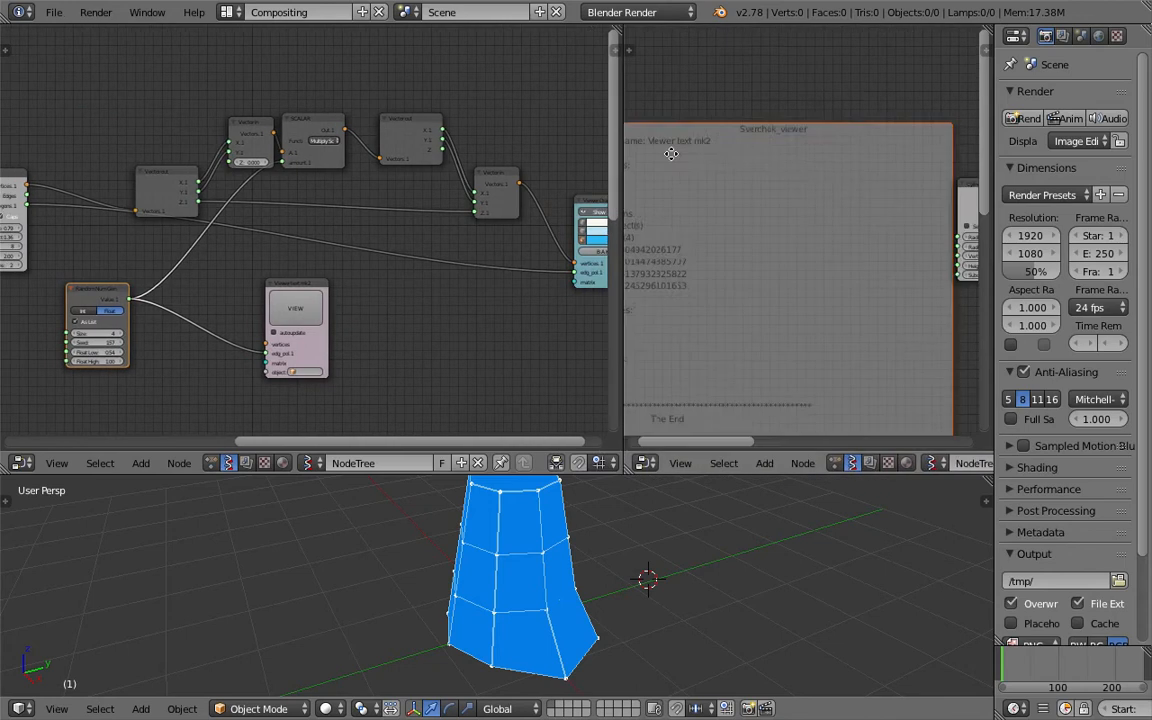
pyautogui.moveTo(671, 154); pyautogui.dragTo(982, 115, button='middle')
pyautogui.scroll(3, 841, 141)
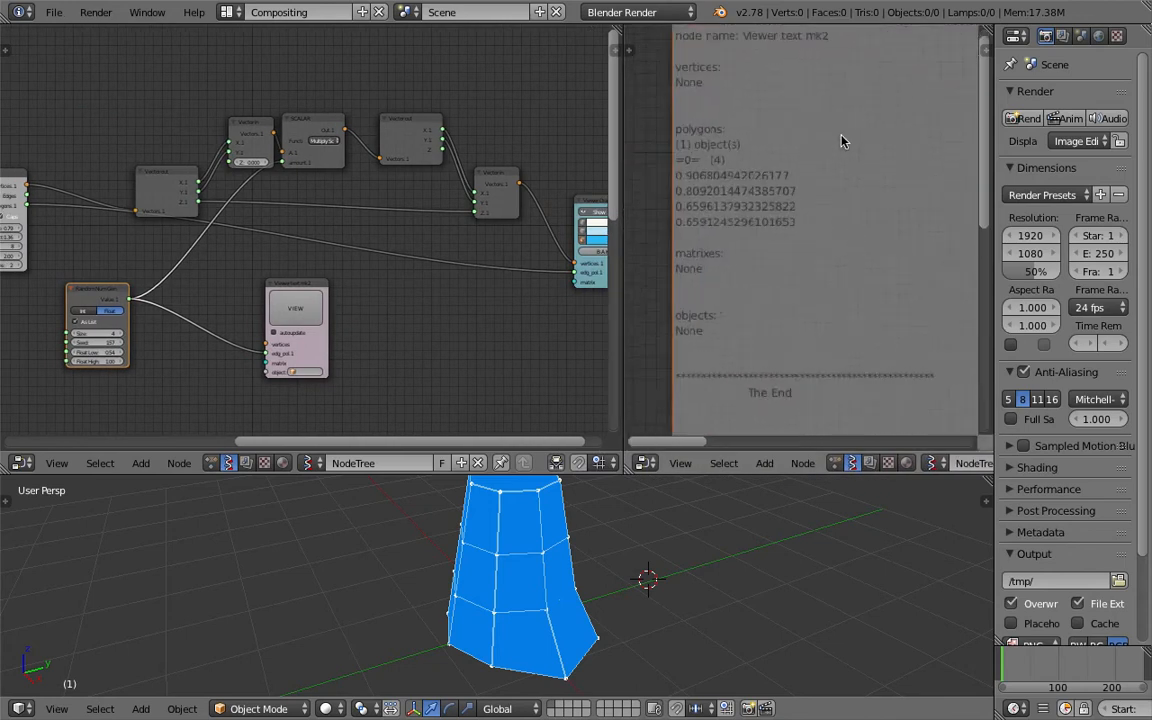
pyautogui.scroll(2, 841, 141)
pyautogui.moveTo(795, 169); pyautogui.dragTo(787, 203, button='middle')
pyautogui.hotkey('ctrl', 's')
pyautogui.moveTo(141, 350); pyautogui.dragTo(357, 309, button='middle')
pyautogui.scroll(3, 290, 330)
pyautogui.hotkey('ctrl', 's')
pyautogui.click(305, 322)
# Examine the tube's vertex rings from above against the printed random values.
pyautogui.moveTo(599, 602); pyautogui.dragTo(604, 622, button='middle')
pyautogui.scroll(1, 564, 562)
pyautogui.moveTo(564, 562); pyautogui.dragTo(550, 542, button='middle')
pyautogui.click(537, 509)
pyautogui.moveTo(562, 611); pyautogui.dragTo(568, 608, button='middle')
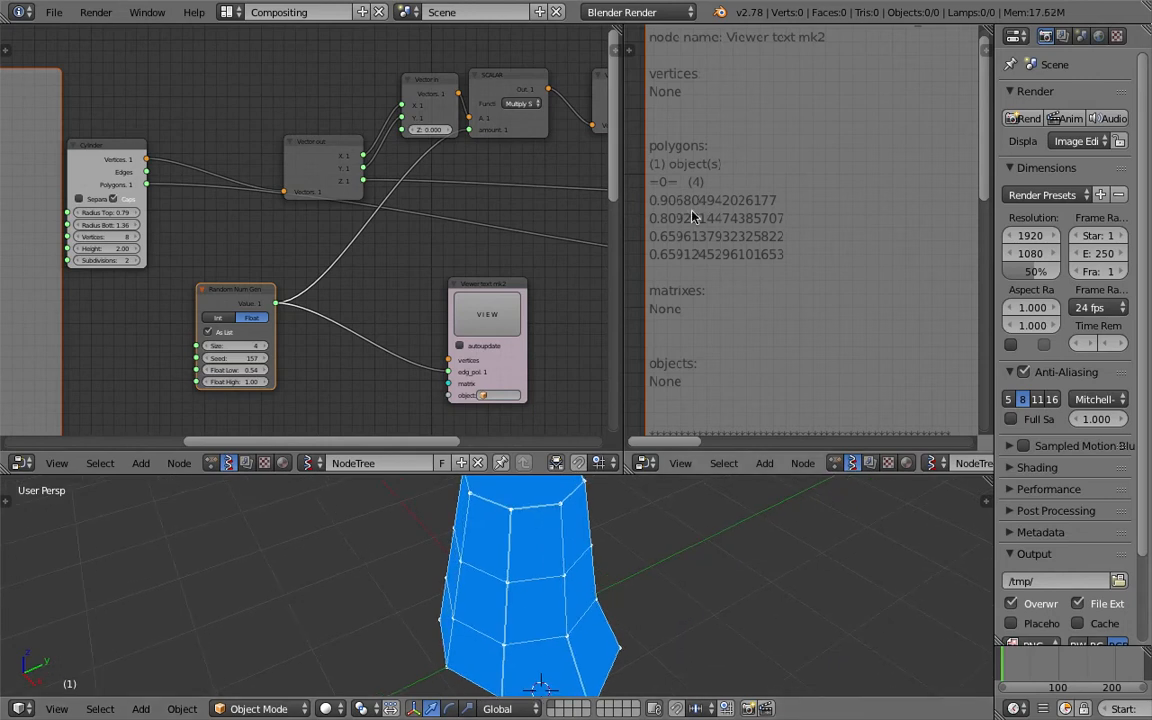
pyautogui.moveTo(599, 591); pyautogui.dragTo(519, 596, button='middle')
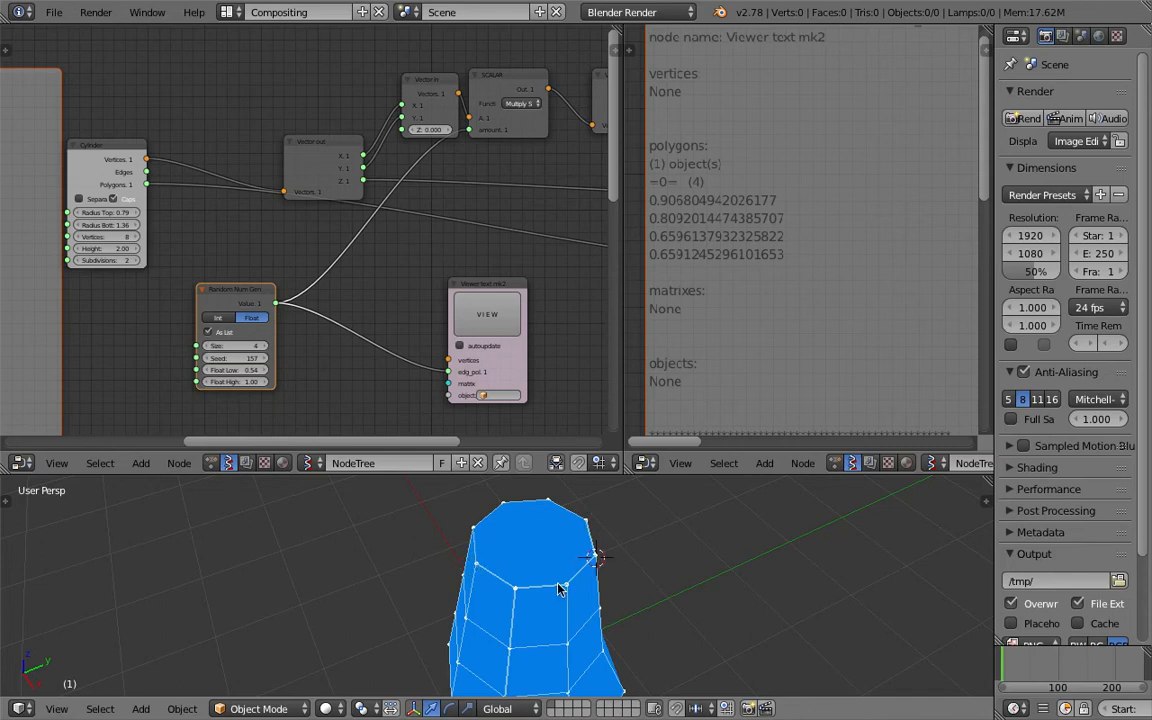
pyautogui.click(686, 220)
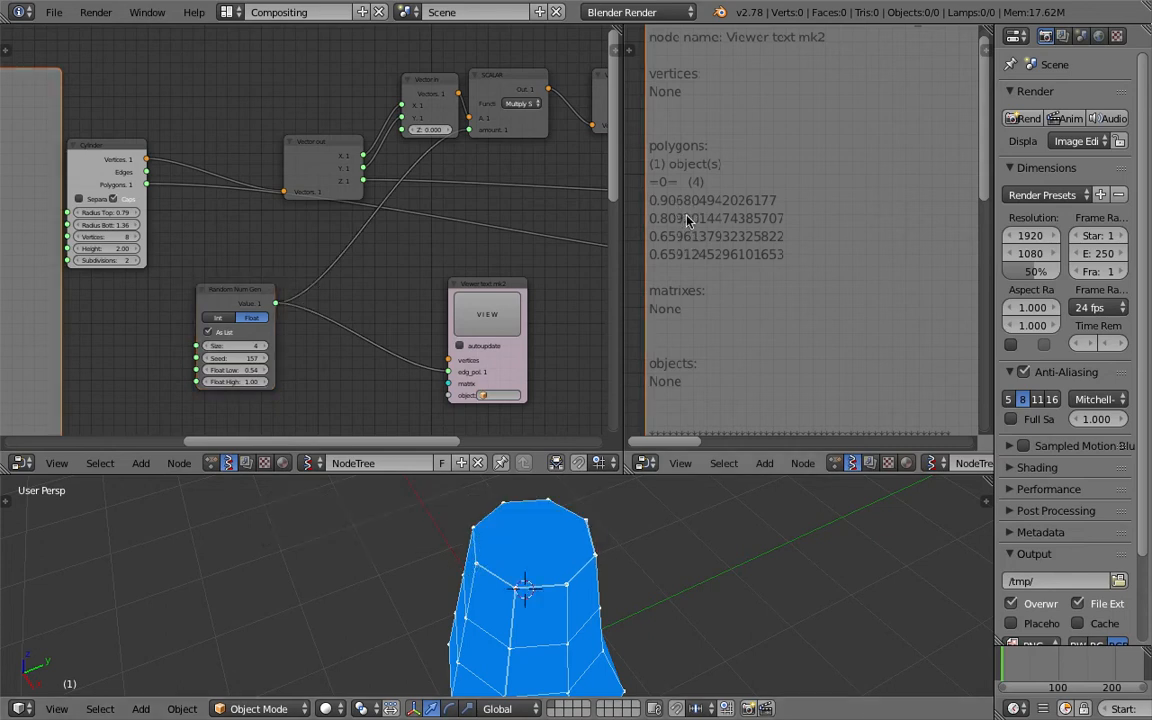
# Insert a List Repeater node into the link between Random Num Gen and Viewer text mk2.
pyautogui.scroll(-2, 344, 335)
pyautogui.scroll(2, 358, 239)
pyautogui.hotkey('alt', 'space')
pyautogui.write('rep')
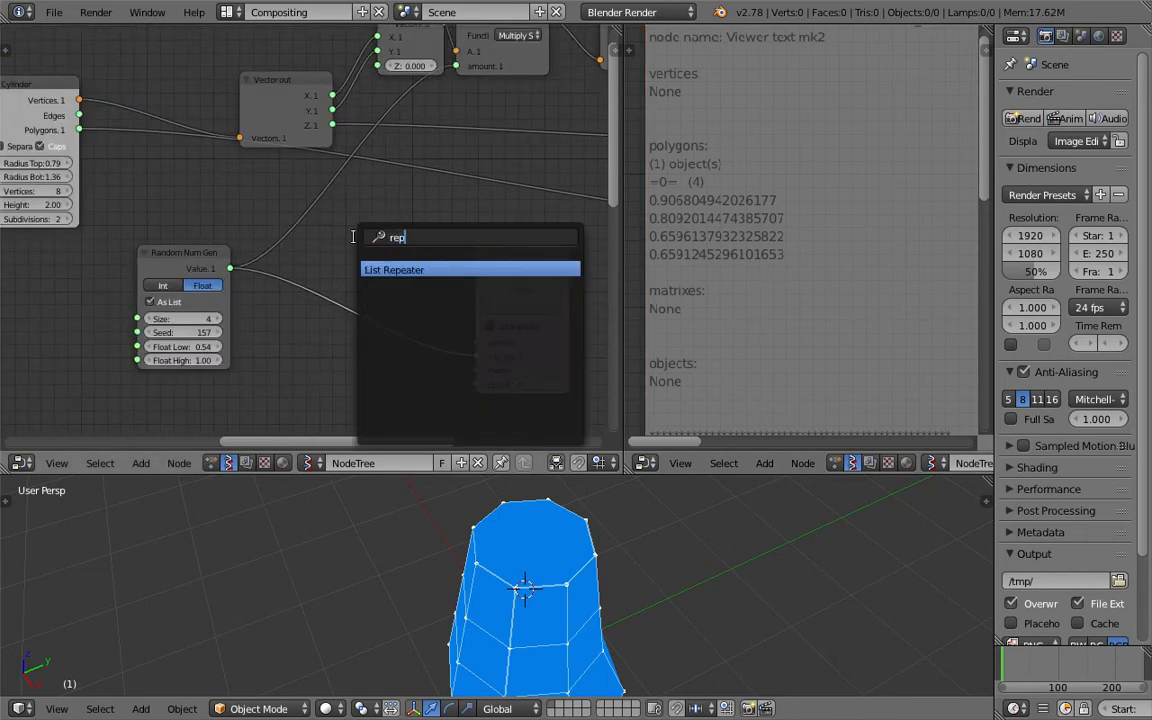
pyautogui.write('e')
pyautogui.press('Return')
pyautogui.click(305, 252)
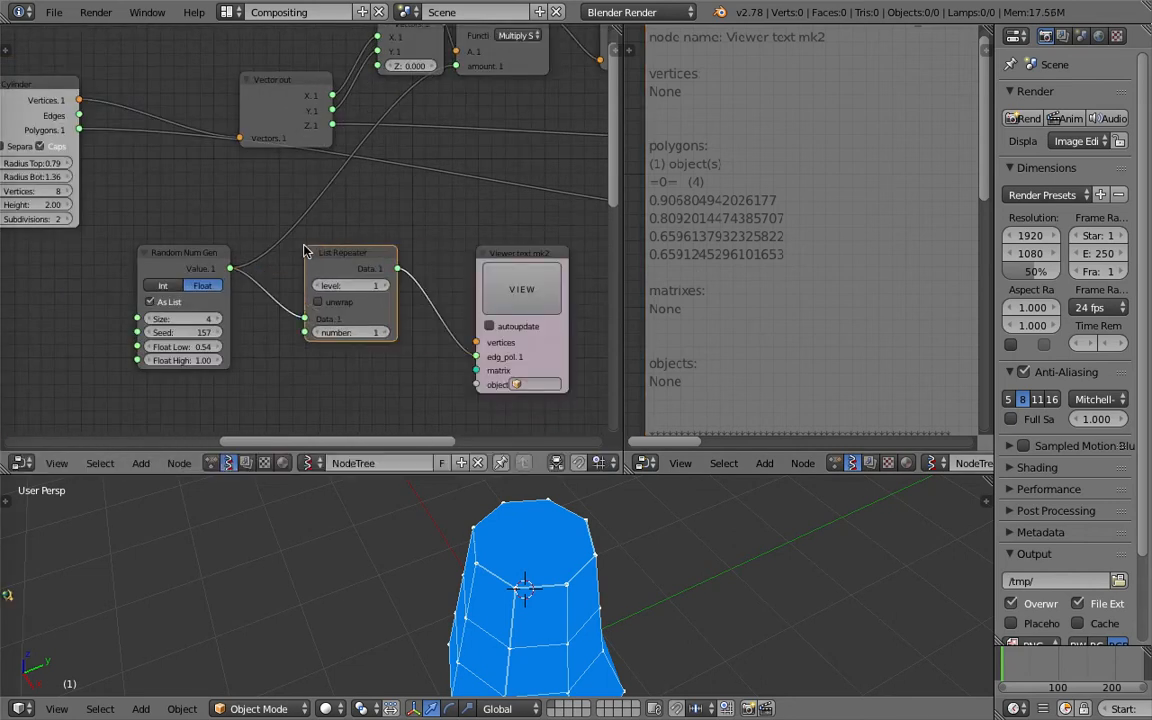
pyautogui.moveTo(328, 252); pyautogui.dragTo(316, 243, button='middle')
# Refresh the Viewer text mk2 printout and turn on its autoupdate.
pyautogui.click(522, 278)
pyautogui.click(508, 283)
pyautogui.click(496, 319)
pyautogui.moveTo(450, 250); pyautogui.dragTo(394, 250, button='middle')
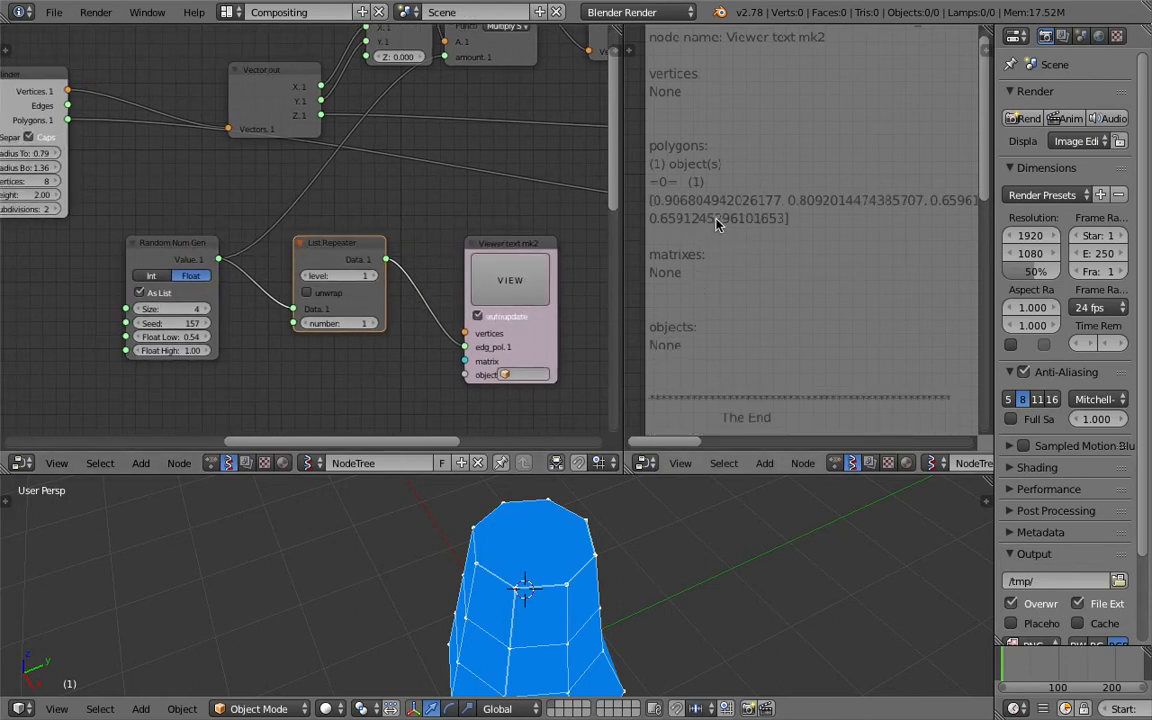
# Set the List Repeater's number to 8, matching the cylinder's vertices per ring.
pyautogui.click(376, 323)
pyautogui.click(374, 324)
pyautogui.click(374, 324)
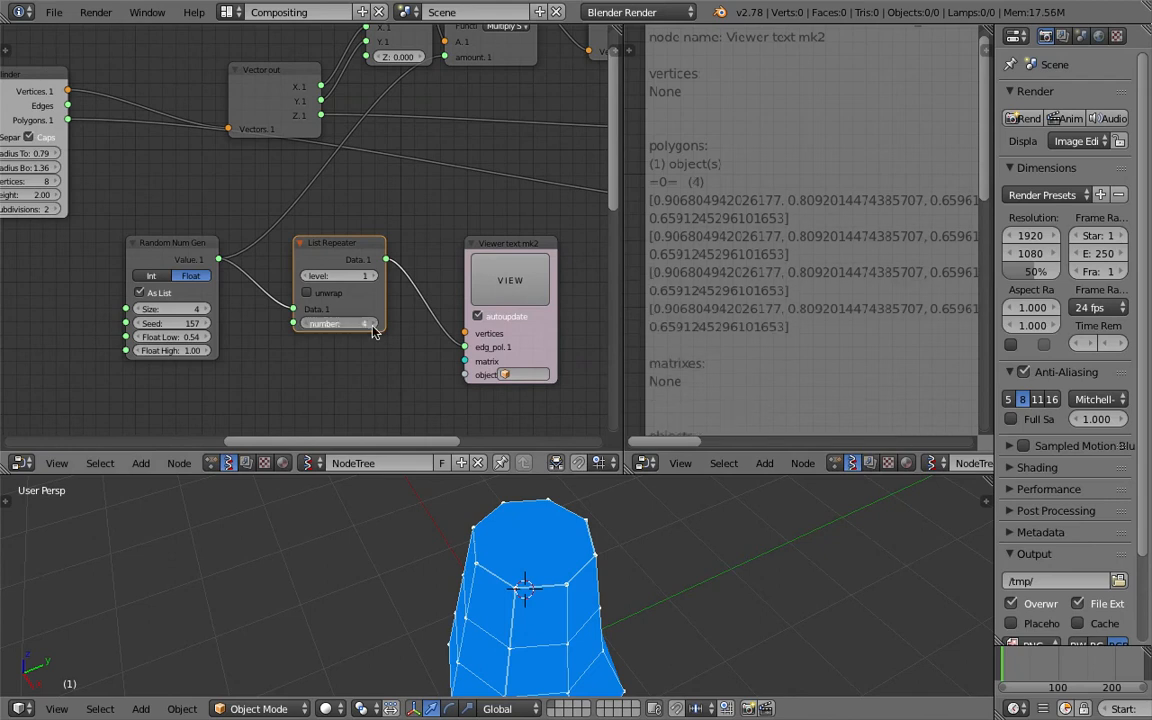
pyautogui.click(374, 324)
pyautogui.click(374, 324)
pyautogui.click(374, 324)
pyautogui.click(374, 324)
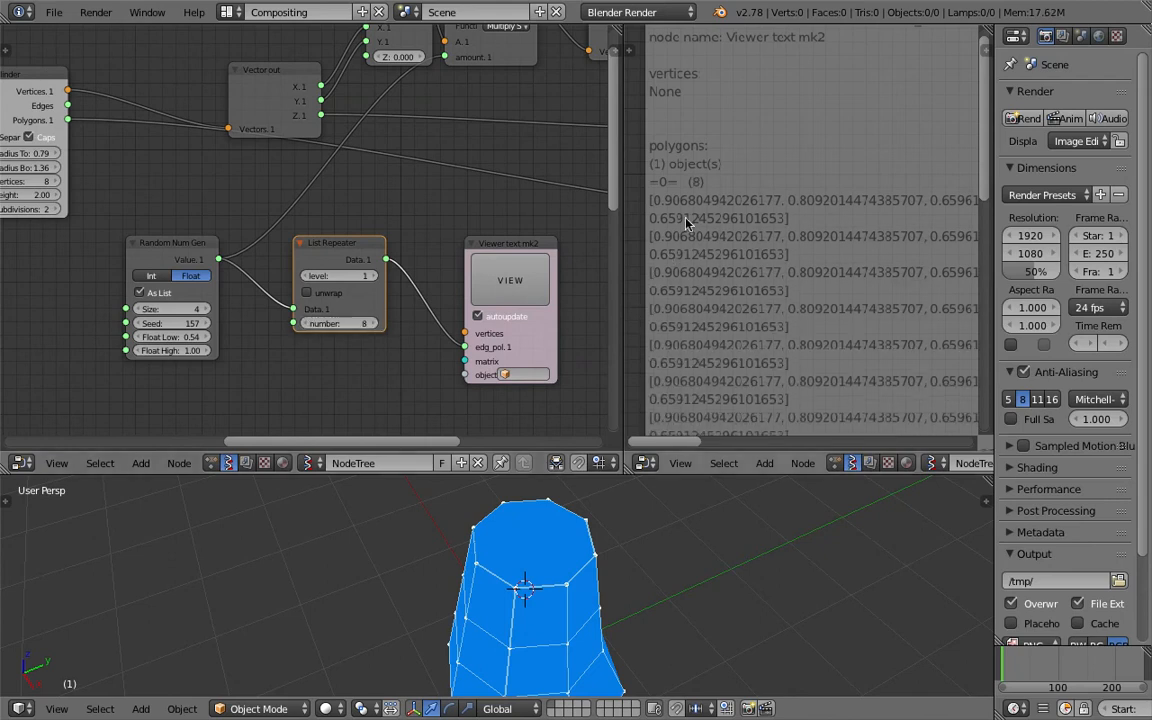
# Widen the printout area at the expense of the node chain and properties areas so the full lists fit.
pyautogui.moveTo(623, 190); pyautogui.dragTo(525, 188)
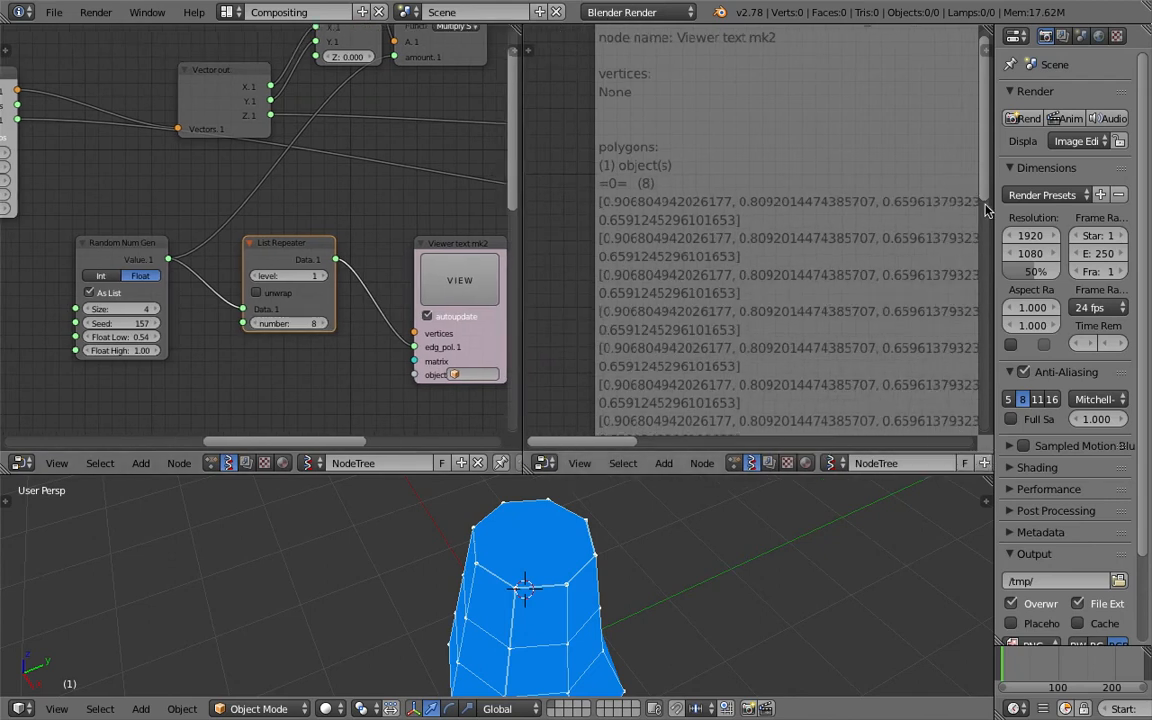
pyautogui.moveTo(995, 200); pyautogui.dragTo(1077, 208)
pyautogui.scroll(-4, 796, 205)
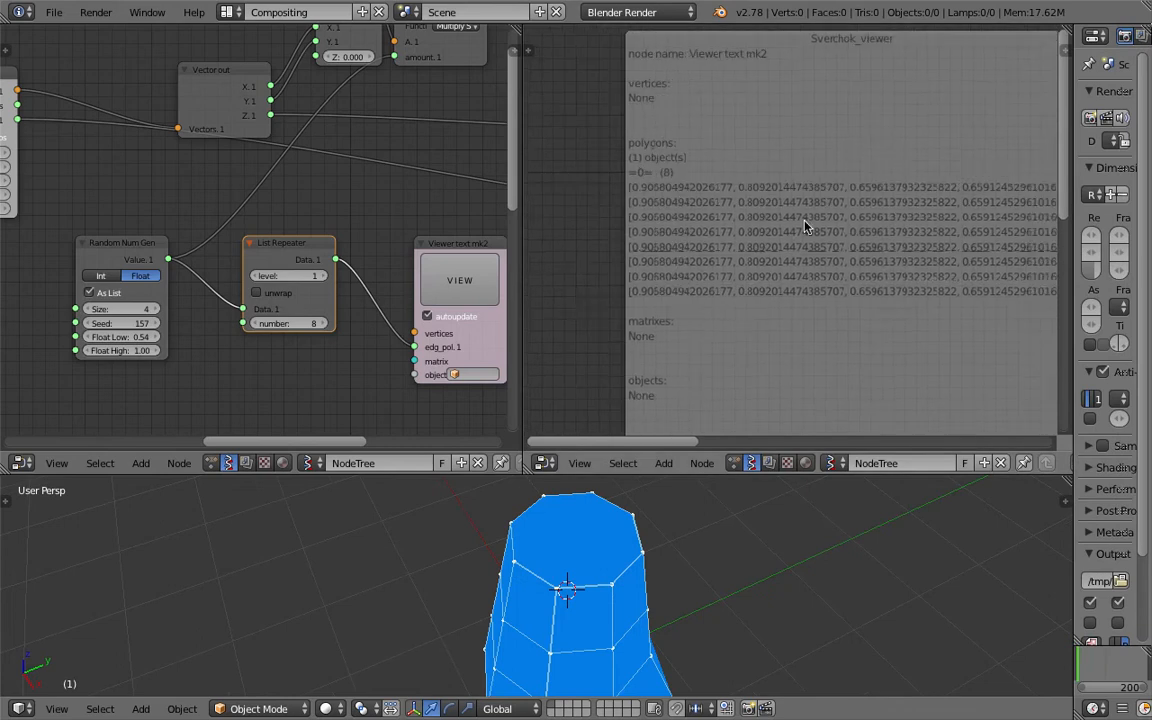
pyautogui.moveTo(707, 206); pyautogui.dragTo(700, 206, button='middle')
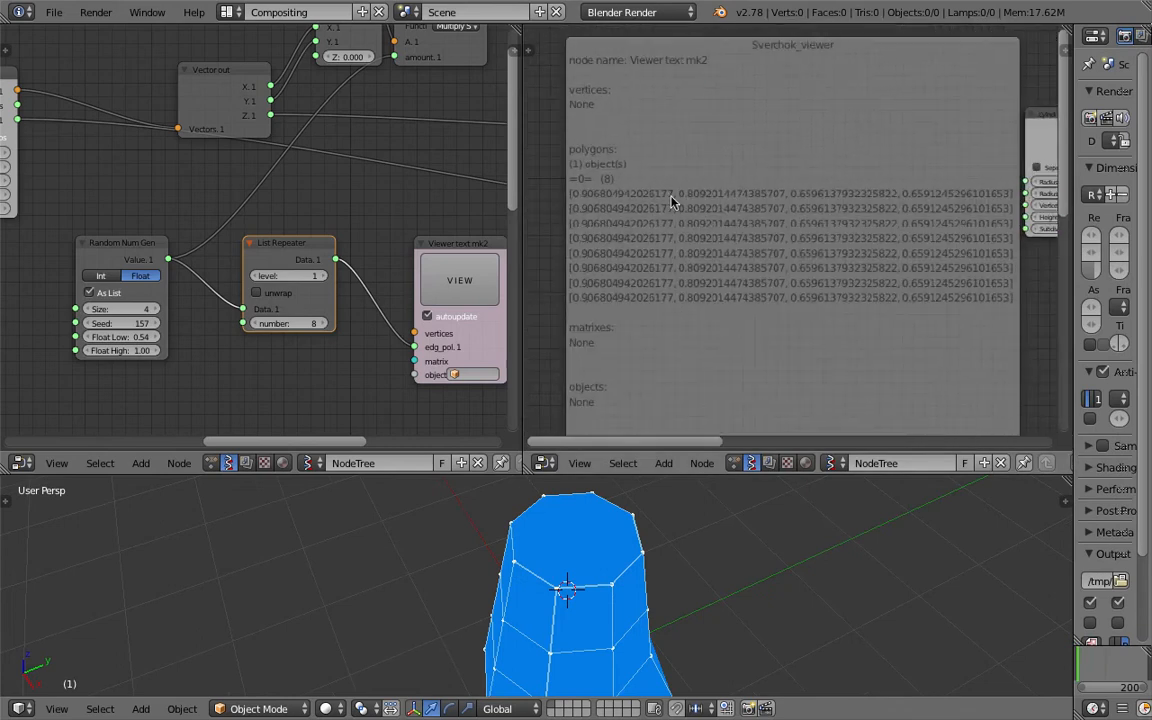
pyautogui.scroll(2, 640, 212)
pyautogui.scroll(-2, 638, 212)
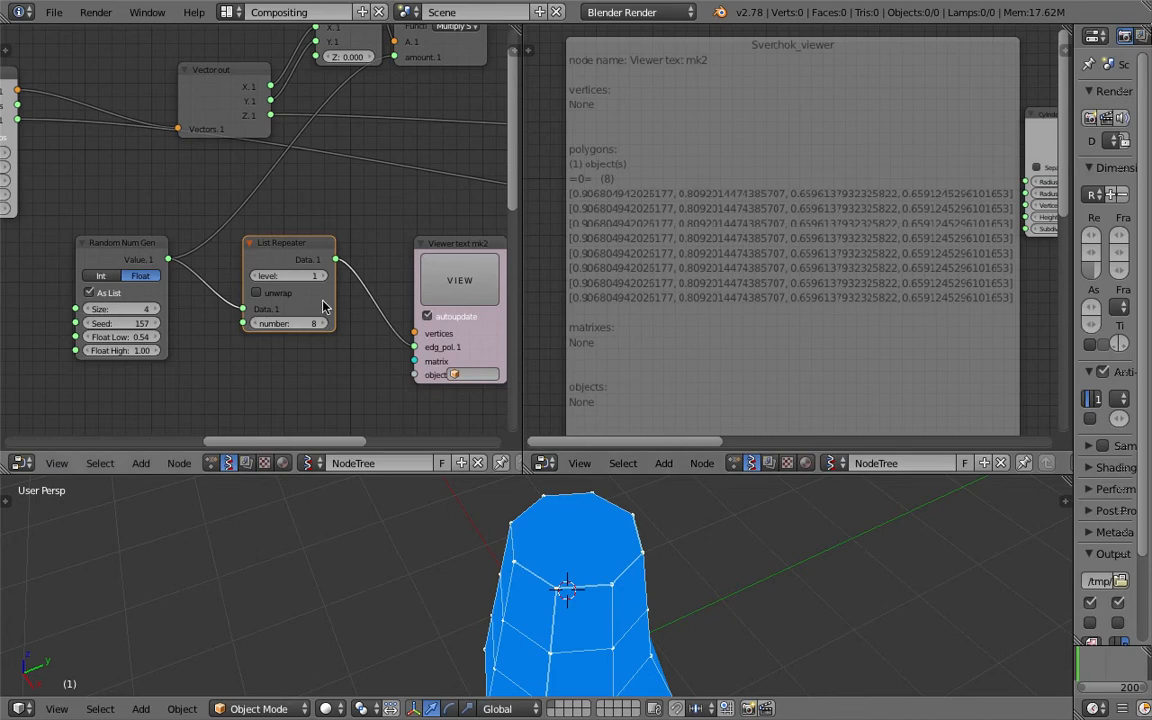
# Enable unwrap on the List Repeater and set its level to 2 to repeat each random value.
pyautogui.scroll(1, 275, 300)
pyautogui.click(280, 304)
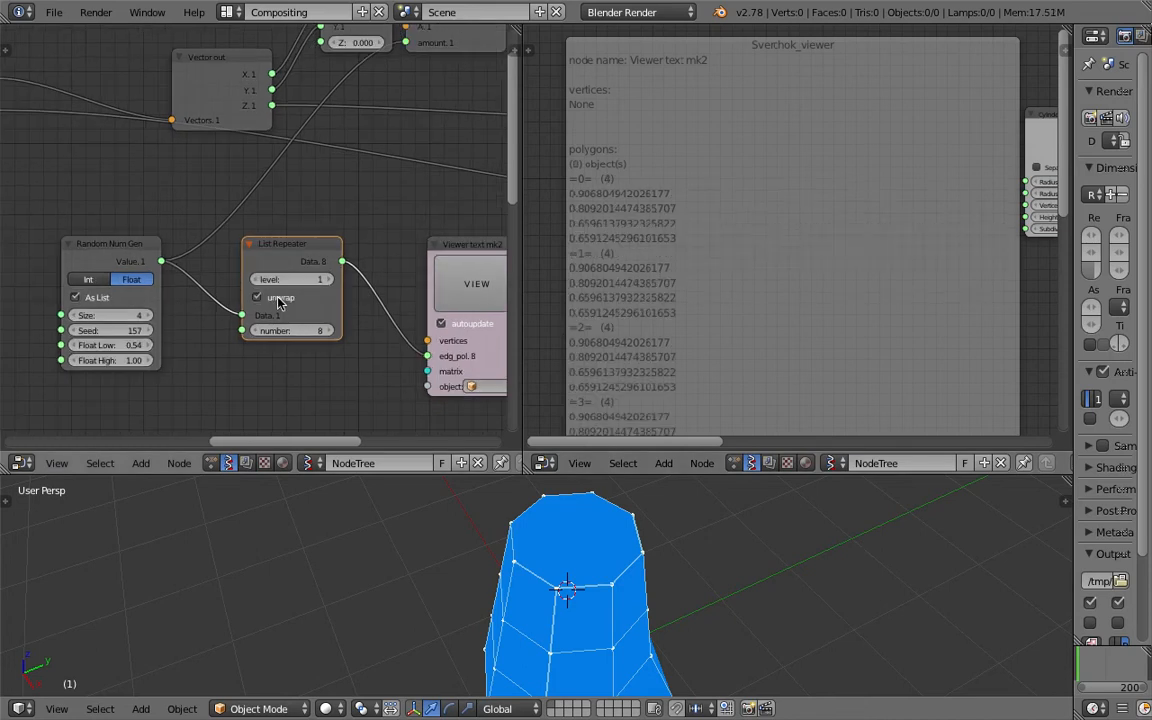
pyautogui.click(328, 280)
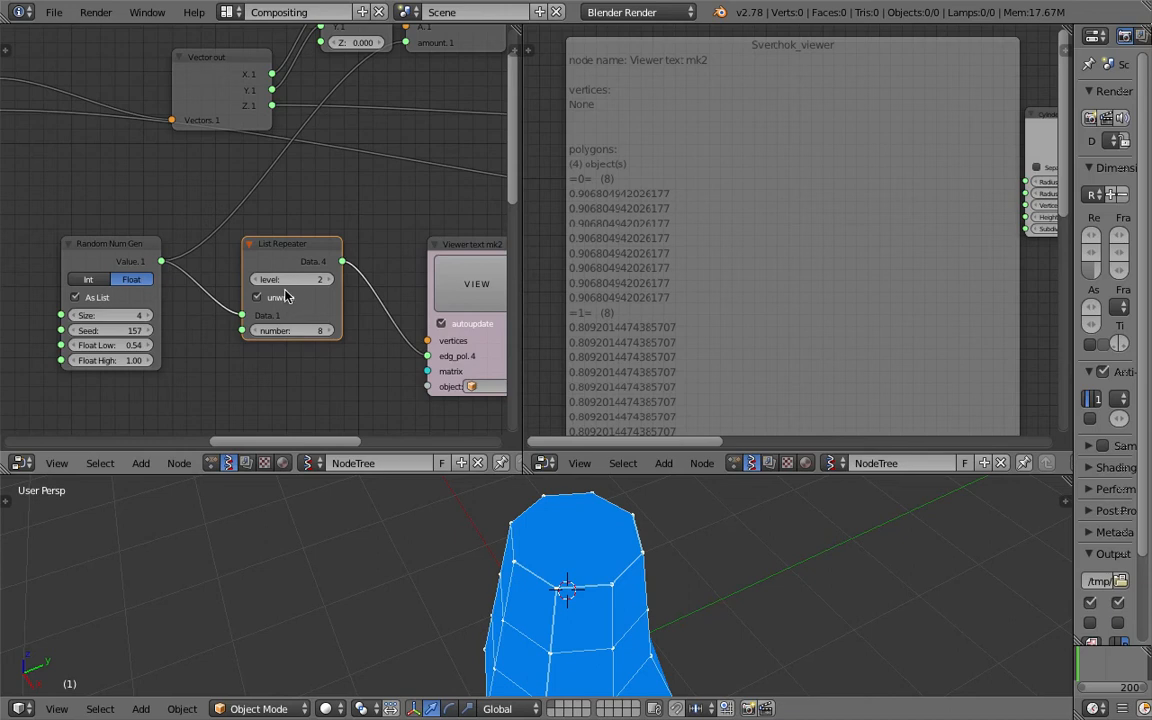
pyautogui.moveTo(627, 224); pyautogui.dragTo(645, 194, button='middle')
pyautogui.moveTo(655, 298); pyautogui.dragTo(648, 208, button='middle')
pyautogui.moveTo(660, 375); pyautogui.dragTo(684, 231, button='middle')
# Change the Random Num Gen's Seed to 169 and review the repeated value groups in the printout.
pyautogui.moveTo(140, 330); pyautogui.dragTo(200, 330)
pyautogui.moveTo(708, 209); pyautogui.dragTo(684, 292, button='middle')
pyautogui.moveTo(659, 166); pyautogui.dragTo(656, 225, button='middle')
pyautogui.moveTo(655, 140); pyautogui.dragTo(684, 236, button='middle')
pyautogui.scroll(3, 609, 211)
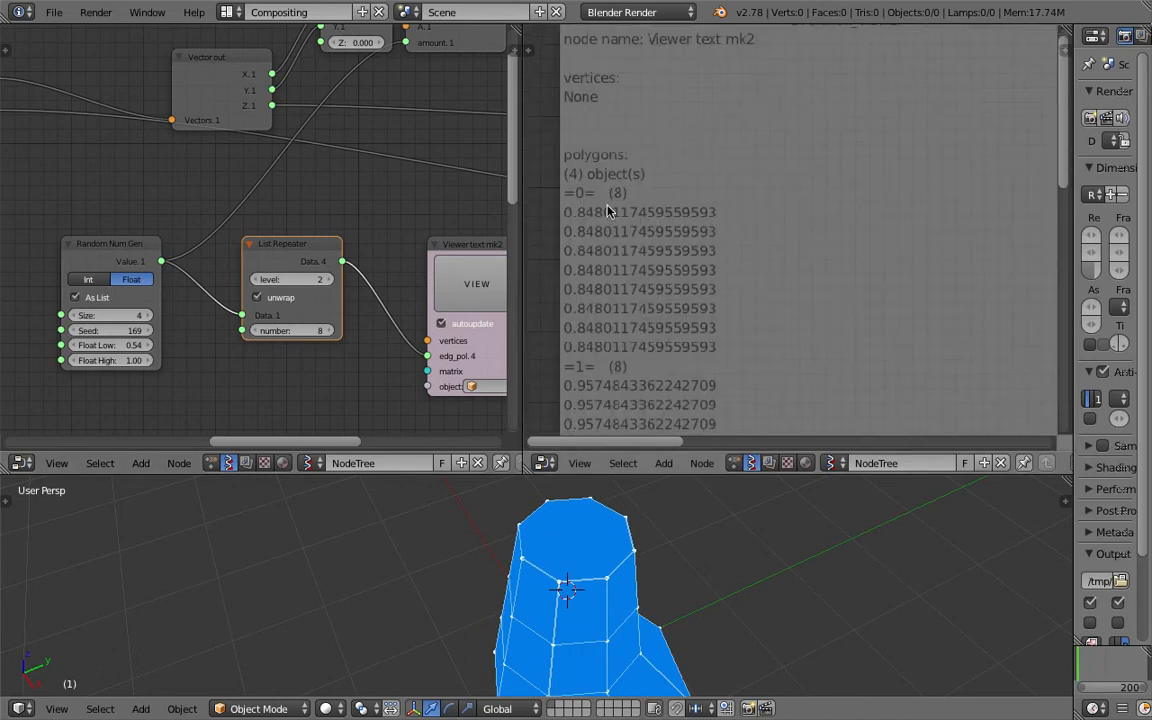
pyautogui.moveTo(556, 200); pyautogui.dragTo(587, 198, button='middle')
pyautogui.moveTo(748, 325); pyautogui.dragTo(728, 193, button='middle')
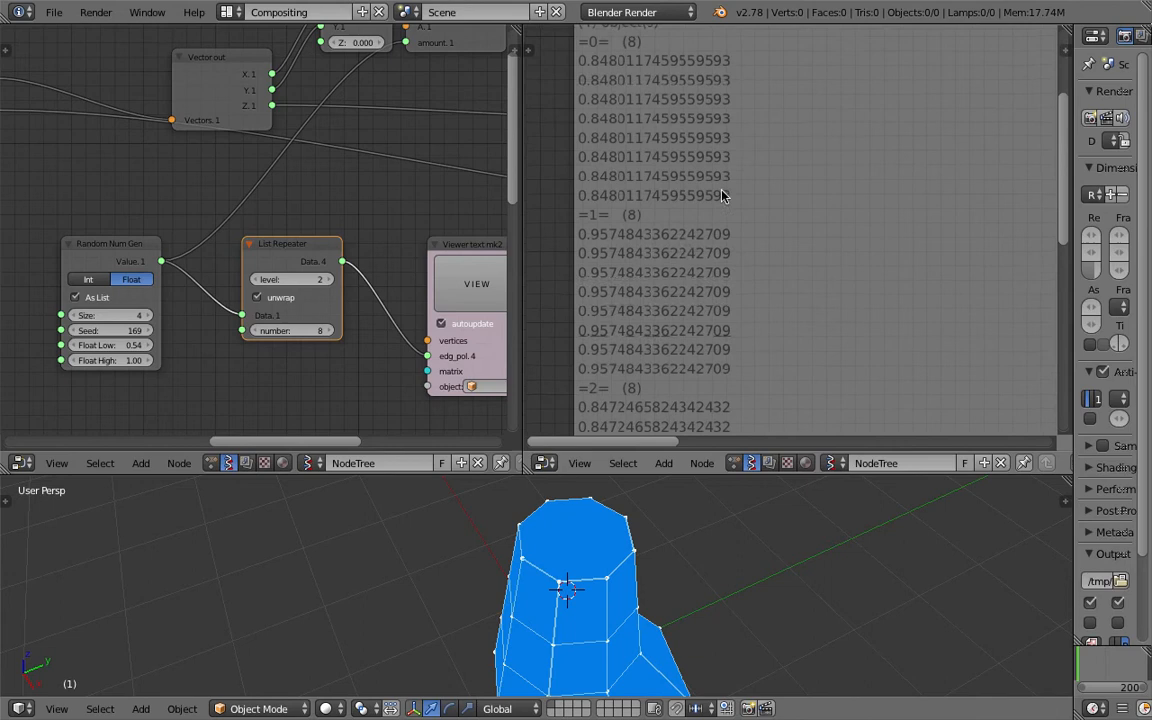
pyautogui.moveTo(662, 244); pyautogui.dragTo(668, 234, button='middle')
pyautogui.scroll(-3, 450, 310)
# Shift Viewer text mk2 aside and insert a List Join node between it and the List Repeater.
pyautogui.moveTo(450, 310); pyautogui.dragTo(381, 320, button='middle')
pyautogui.moveTo(366, 258); pyautogui.dragTo(392, 258)
pyautogui.hotkey('shift', 'a')
pyautogui.click(314, 250)
pyautogui.write('list join')
pyautogui.press('Return')
pyautogui.click(314, 254)
pyautogui.scroll(1, 316, 258)
pyautogui.scroll(1, 346, 288)
pyautogui.moveTo(346, 288); pyautogui.dragTo(281, 251, button='middle')
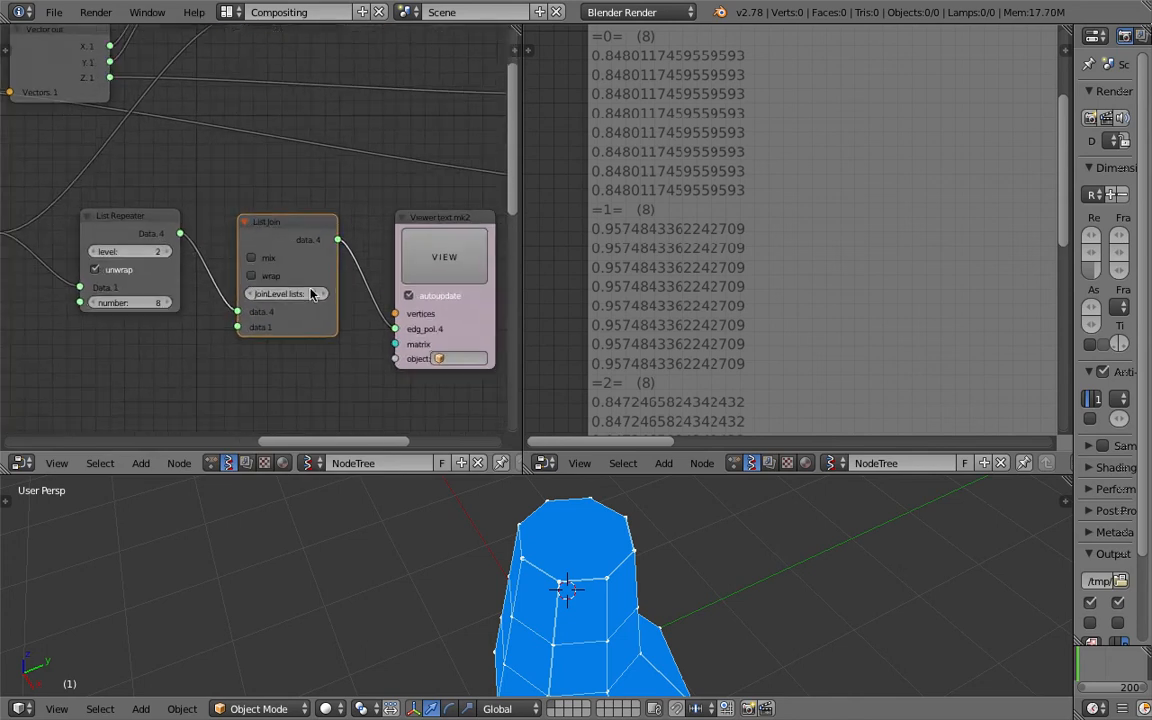
# Set the List Join's JoinLevel lists to 2 and review the merged list in the printout.
pyautogui.click(320, 294)
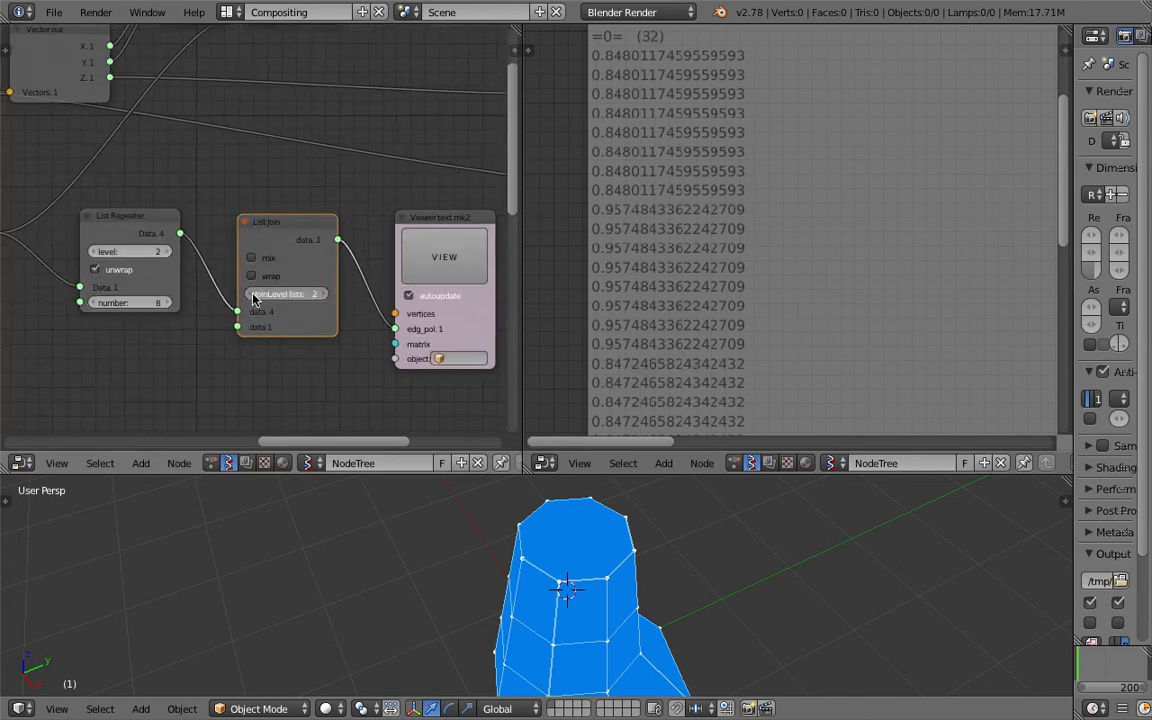
pyautogui.scroll(-3, 709, 234)
pyautogui.moveTo(709, 241); pyautogui.dragTo(700, 273, button='middle')
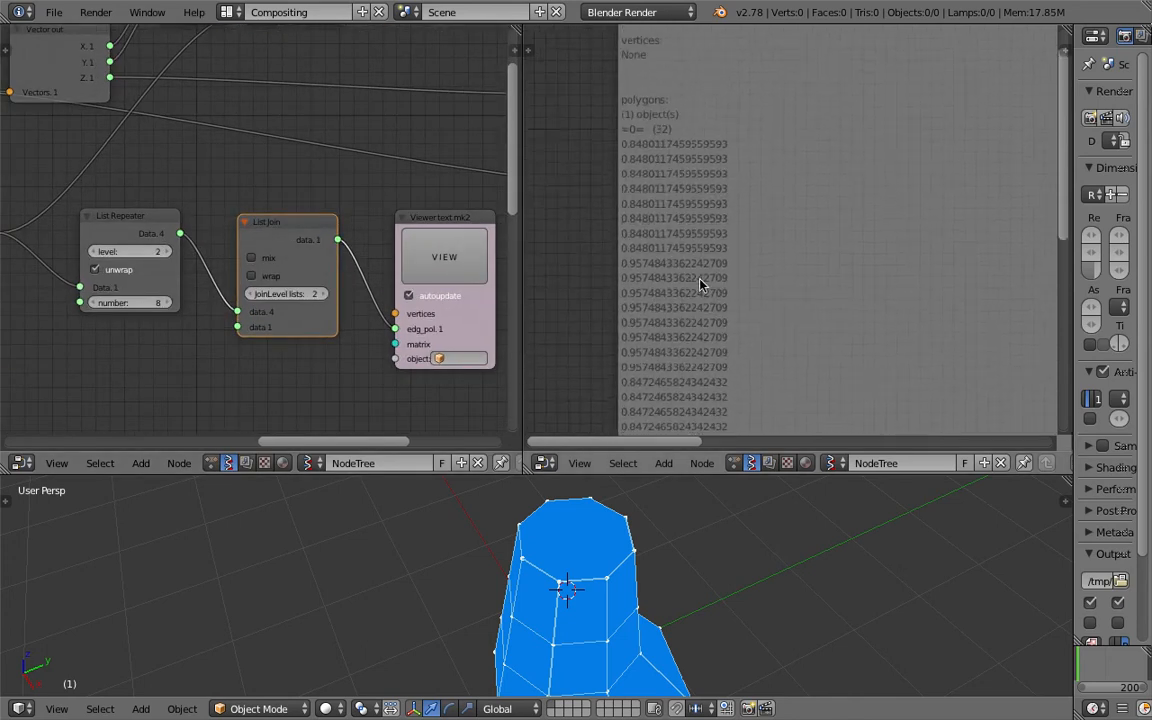
pyautogui.moveTo(313, 242); pyautogui.dragTo(298, 262, button='middle')
pyautogui.scroll(3, 675, 220)
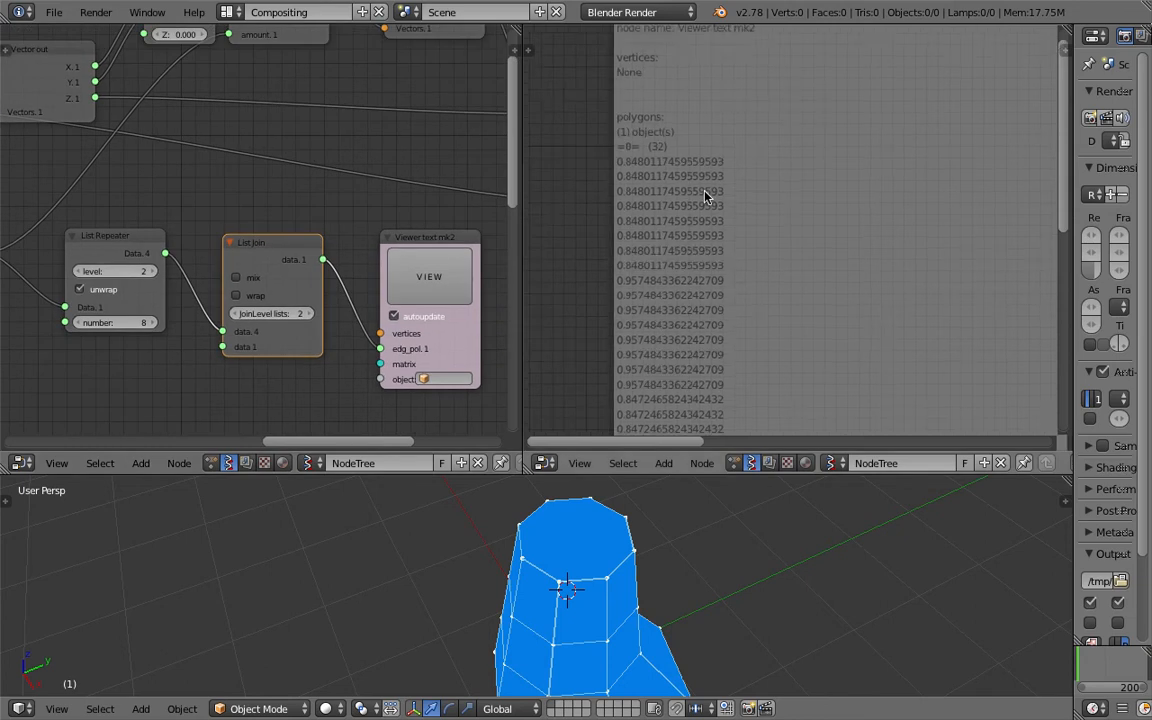
pyautogui.scroll(-2, 675, 151)
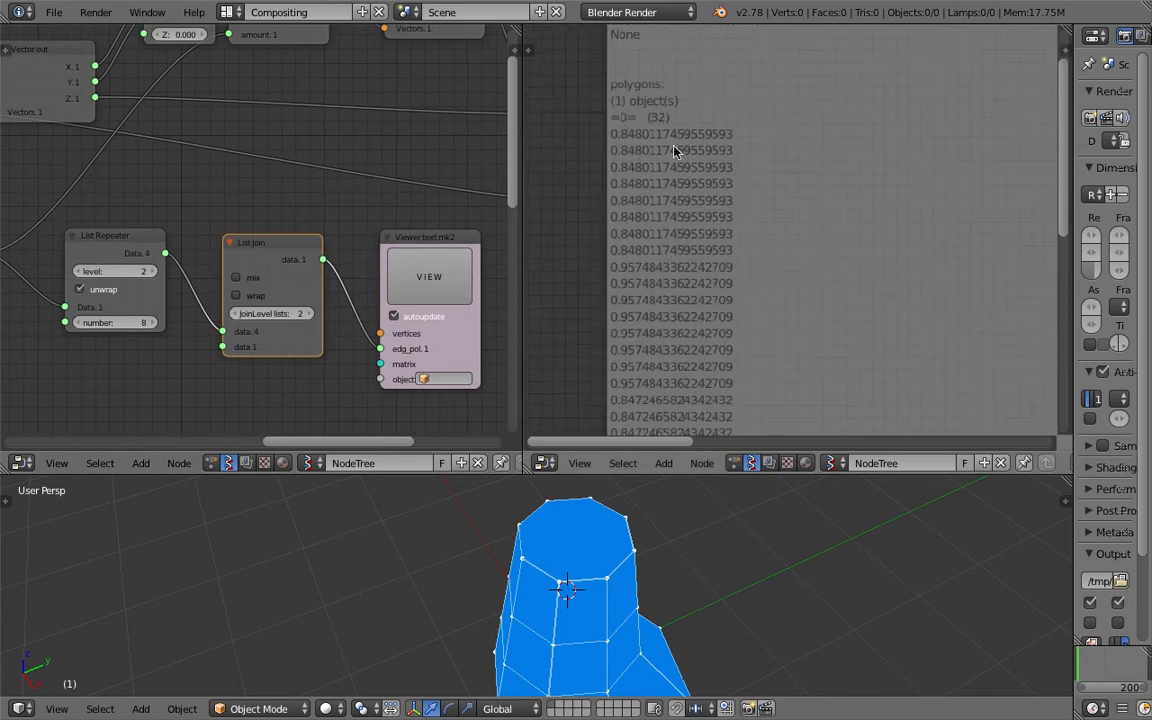
pyautogui.moveTo(673, 276); pyautogui.dragTo(694, 244, button='middle')
# Compare the printout with the List Repeater's data linked straight to the viewer, and reconnect the List Join output.
pyautogui.moveTo(165, 253); pyautogui.dragTo(380, 348)
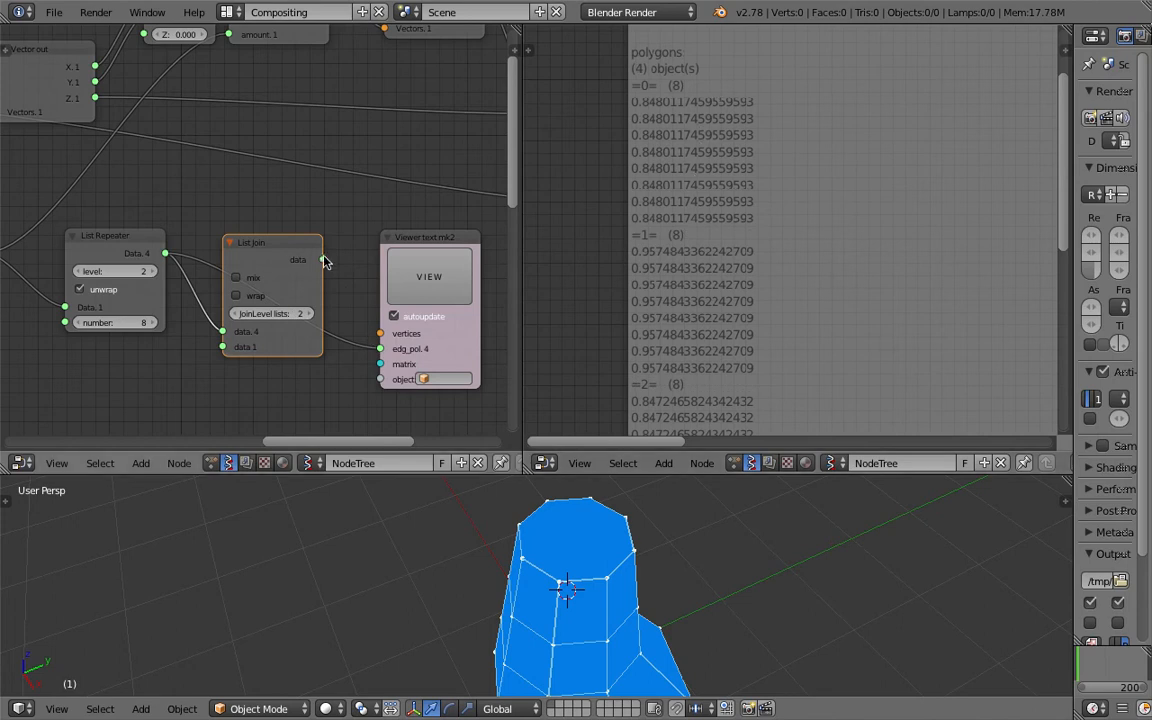
pyautogui.moveTo(323, 260); pyautogui.dragTo(378, 345)
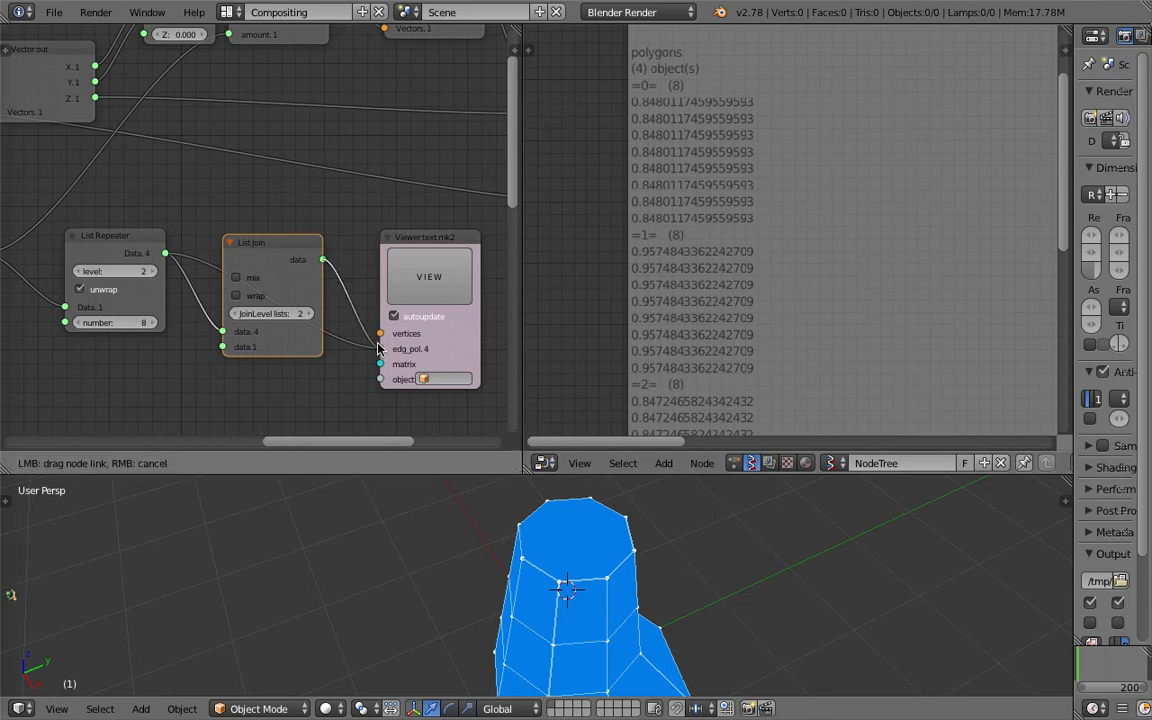
pyautogui.moveTo(378, 347); pyautogui.dragTo(380, 348)
# Save the file and link the List Join's data output to the SCALAR node's amount input.
pyautogui.scroll(-2, 401, 211)
pyautogui.moveTo(401, 211); pyautogui.dragTo(380, 256, button='middle')
pyautogui.hotkey('ctrl', 's')
pyautogui.click(422, 268)
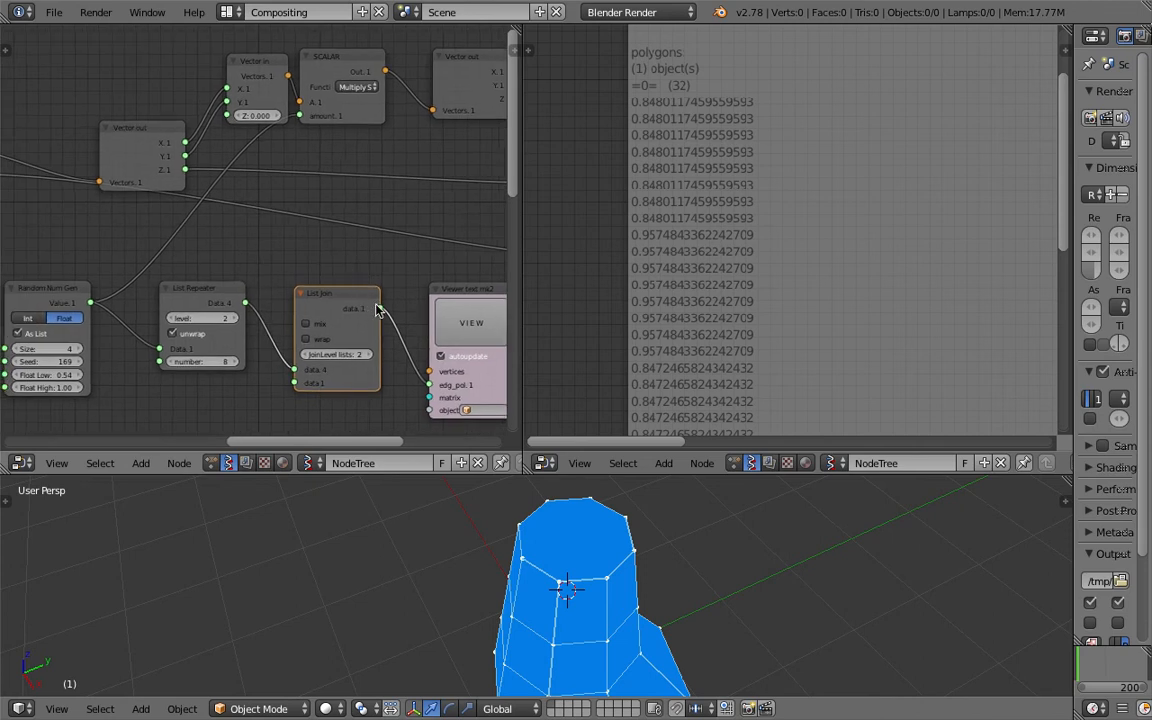
pyautogui.moveTo(378, 308); pyautogui.dragTo(420, 261)
pyautogui.moveTo(301, 117); pyautogui.dragTo(300, 116)
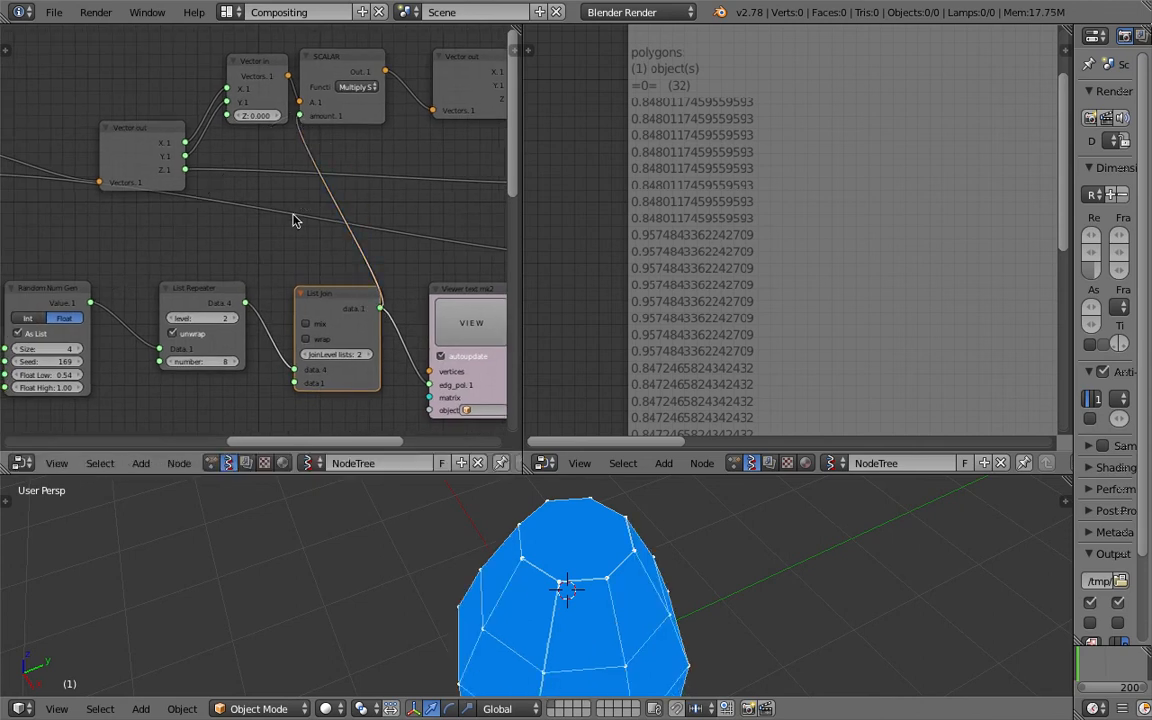
# Examine the reshaped tube's rings from several angles and compare them with the joined value list.
pyautogui.moveTo(295, 226); pyautogui.dragTo(339, 193, button='middle')
pyautogui.moveTo(668, 620); pyautogui.dragTo(649, 580, button='middle')
pyautogui.scroll(-2, 716, 556)
pyautogui.click(724, 563)
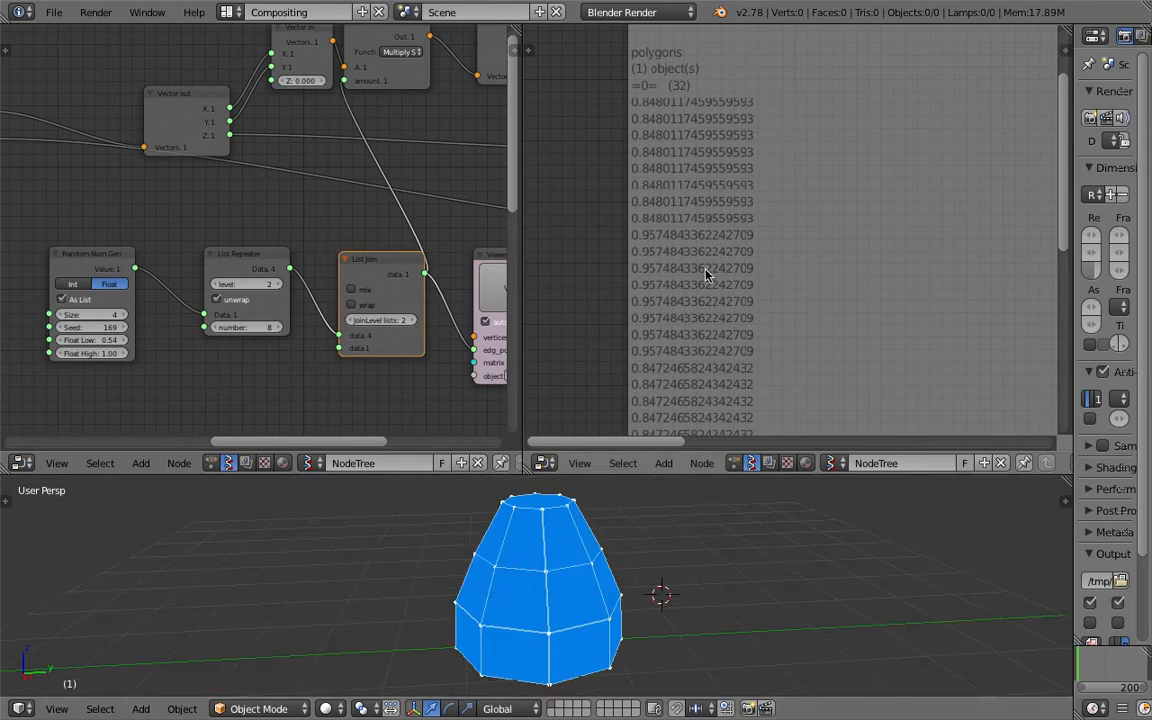
pyautogui.moveTo(638, 273); pyautogui.dragTo(650, 329, button='middle')
pyautogui.moveTo(345, 209); pyautogui.dragTo(295, 225, button='middle')
pyautogui.moveTo(480, 610); pyautogui.dragTo(531, 622, button='middle')
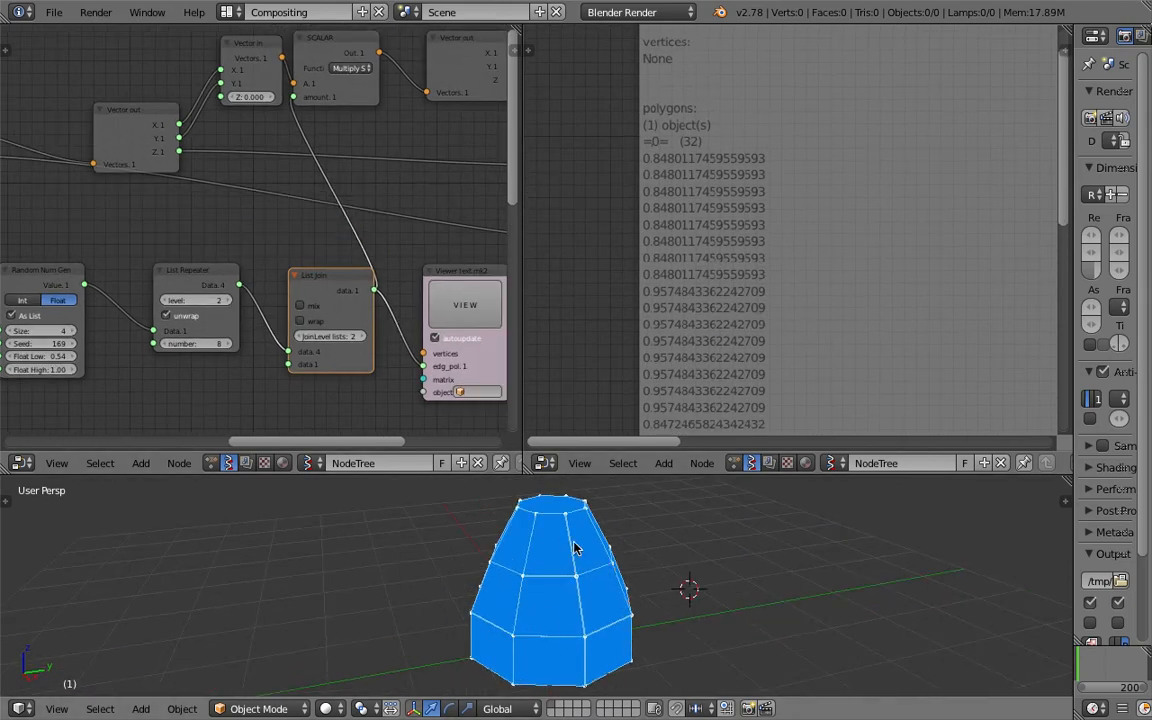
pyautogui.moveTo(538, 523); pyautogui.dragTo(575, 557, button='middle')
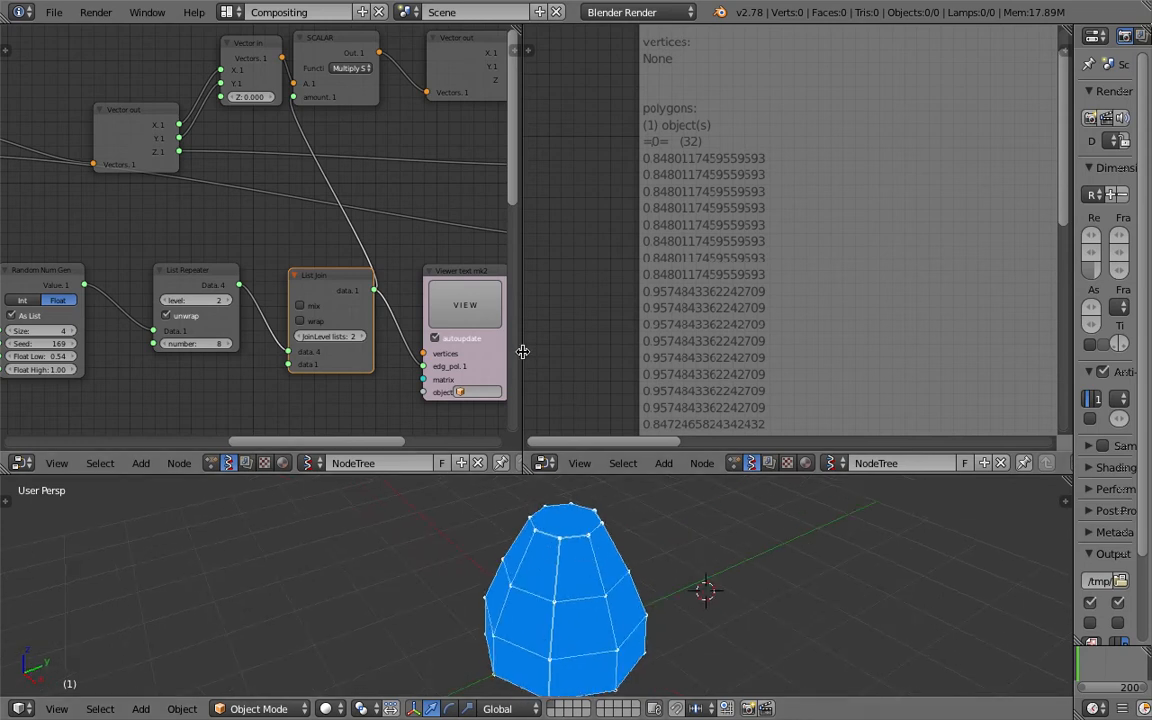
# Widen the node chain area, nudge the Random Num Gen node toward the List Repeater, and save the file.
pyautogui.moveTo(522, 352); pyautogui.dragTo(748, 345)
pyautogui.moveTo(539, 314); pyautogui.dragTo(588, 308, button='middle')
pyautogui.moveTo(151, 298); pyautogui.dragTo(226, 260, button='middle')
pyautogui.scroll(3, 232, 285)
pyautogui.scroll(2, 225, 260)
pyautogui.moveTo(213, 257); pyautogui.dragTo(241, 246)
pyautogui.moveTo(241, 256); pyautogui.dragTo(400, 283, button='middle')
pyautogui.hotkey('ctrl', 's')
pyautogui.click(366, 284)
# Bring the Cylinder node's settings into view, save the file again, and inspect the tube from another side.
pyautogui.scroll(-1, 365, 275)
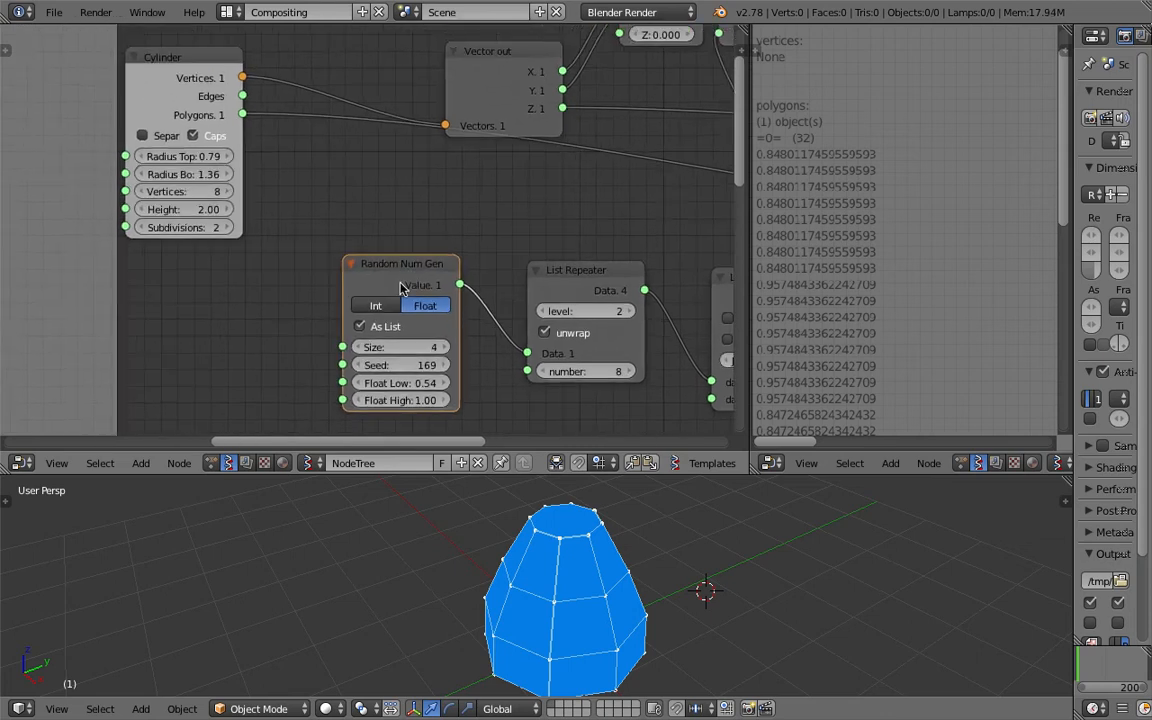
pyautogui.moveTo(296, 265); pyautogui.dragTo(339, 267, button='middle')
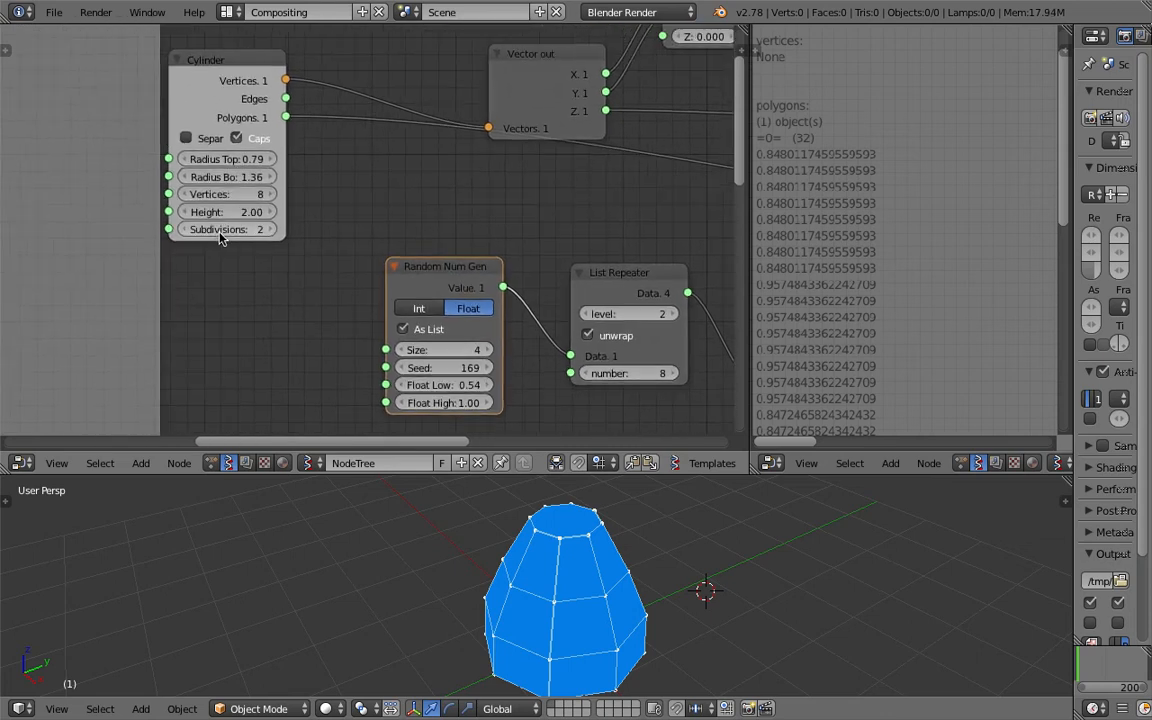
pyautogui.moveTo(222, 239); pyautogui.dragTo(250, 233, button='middle')
pyautogui.hotkey('ctrl', 's')
pyautogui.click(299, 271)
pyautogui.moveTo(565, 553); pyautogui.dragTo(573, 548, button='middle')
pyautogui.moveTo(600, 604); pyautogui.dragTo(567, 488, button='middle')
pyautogui.moveTo(587, 557); pyautogui.dragTo(612, 576, button='middle')
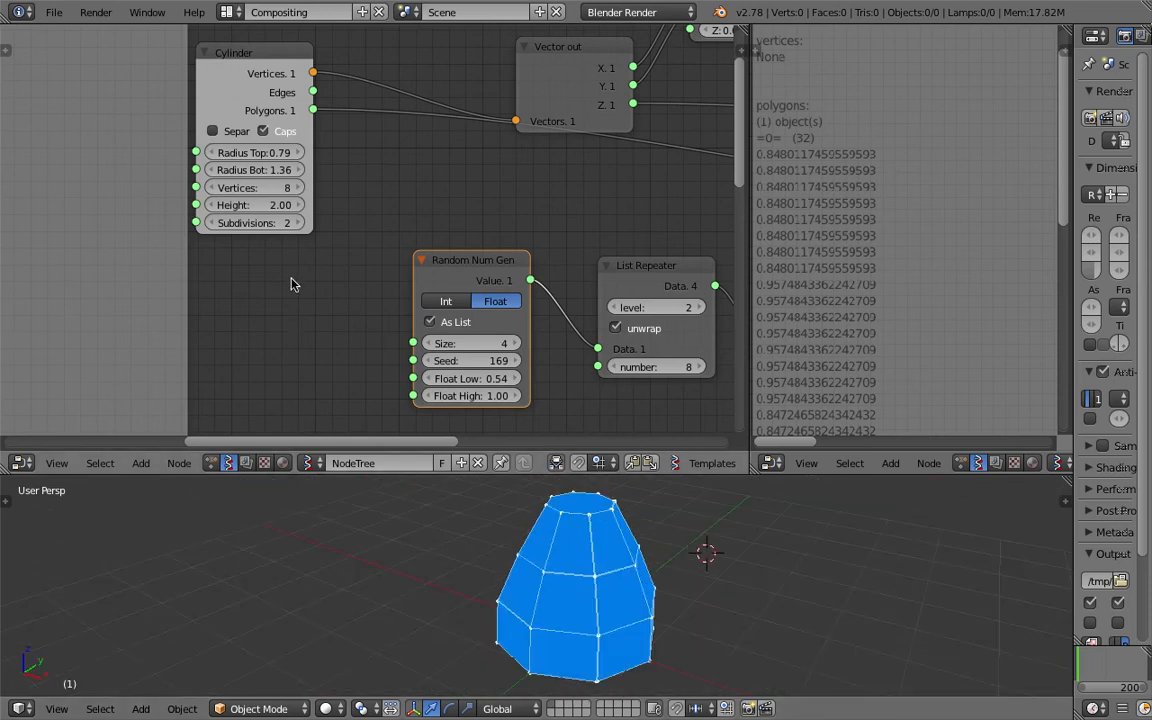
# Add a math function node beneath the Cylinder node, next to the Random Num Gen node.
pyautogui.moveTo(292, 285); pyautogui.dragTo(296, 299, button='middle')
pyautogui.press('space')
pyautogui.write('math')
pyautogui.press('Down')
pyautogui.press('Return')
pyautogui.click(277, 304)
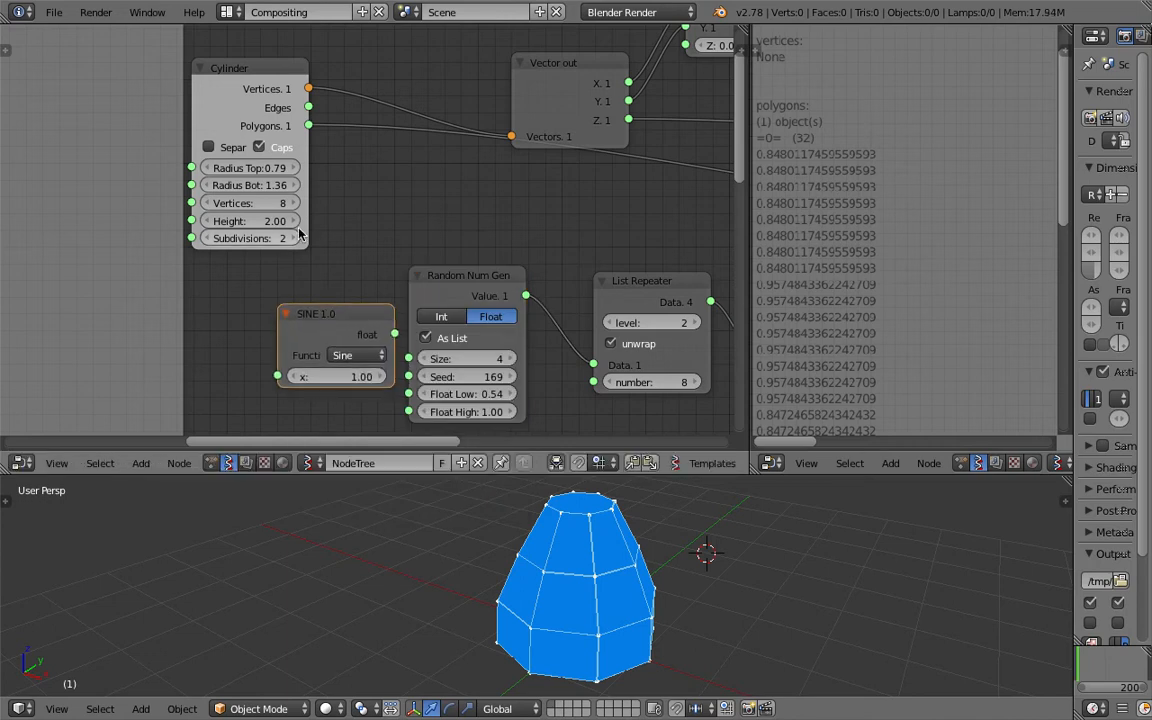
# Add an Int node beside the Cylinder, link it to the Subdivisions input, and set its value to 2.
pyautogui.scroll(-2, 245, 190)
pyautogui.moveTo(254, 46); pyautogui.dragTo(113, 67)
pyautogui.scroll(2, 200, 230)
pyautogui.press('space')
pyautogui.write('int')
pyautogui.press('Down')
pyautogui.press('Down')
pyautogui.press('Down')
pyautogui.press('Return')
pyautogui.click(210, 239)
pyautogui.moveTo(265, 244); pyautogui.dragTo(337, 242)
pyautogui.click(232, 271)
pyautogui.write('2')
# Switch the math node to addition with y at 2.00 and link it between the Int node and the Random Num Gen's Size.
pyautogui.moveTo(309, 285); pyautogui.dragTo(290, 266, button='middle')
pyautogui.click(447, 313)
pyautogui.click(449, 331)
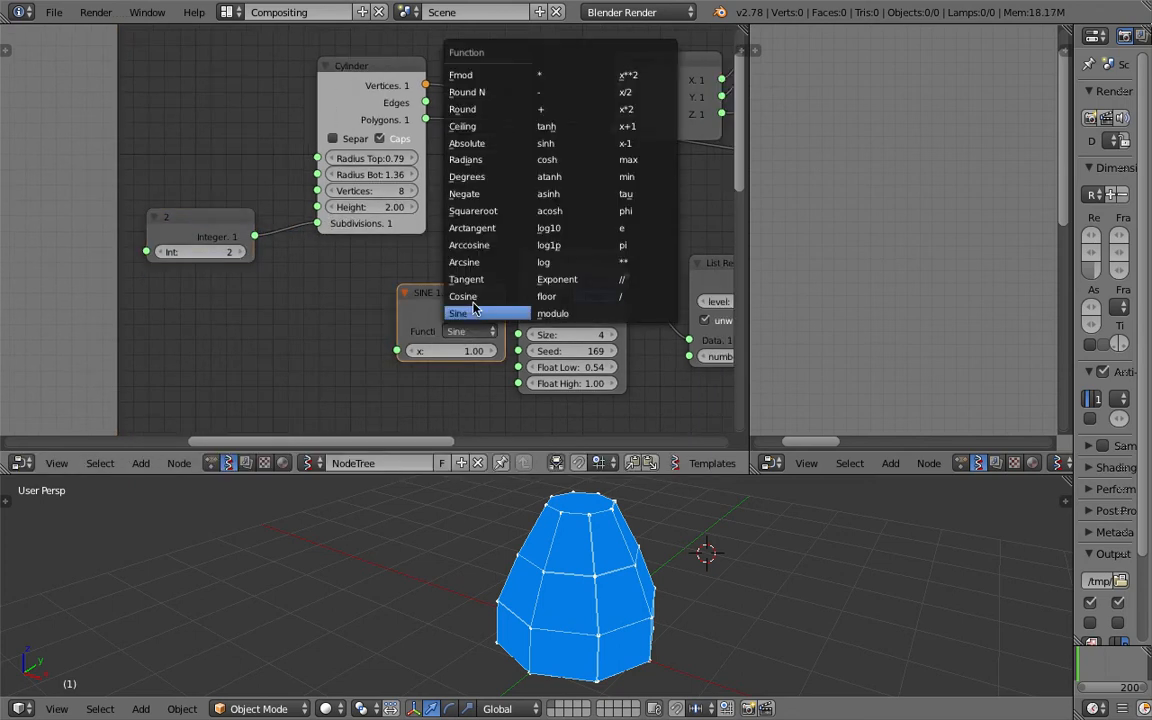
pyautogui.click(512, 97)
pyautogui.moveTo(257, 236); pyautogui.dragTo(398, 351)
pyautogui.moveTo(445, 291); pyautogui.dragTo(518, 335)
pyautogui.moveTo(578, 284); pyautogui.dragTo(518, 264, button='middle')
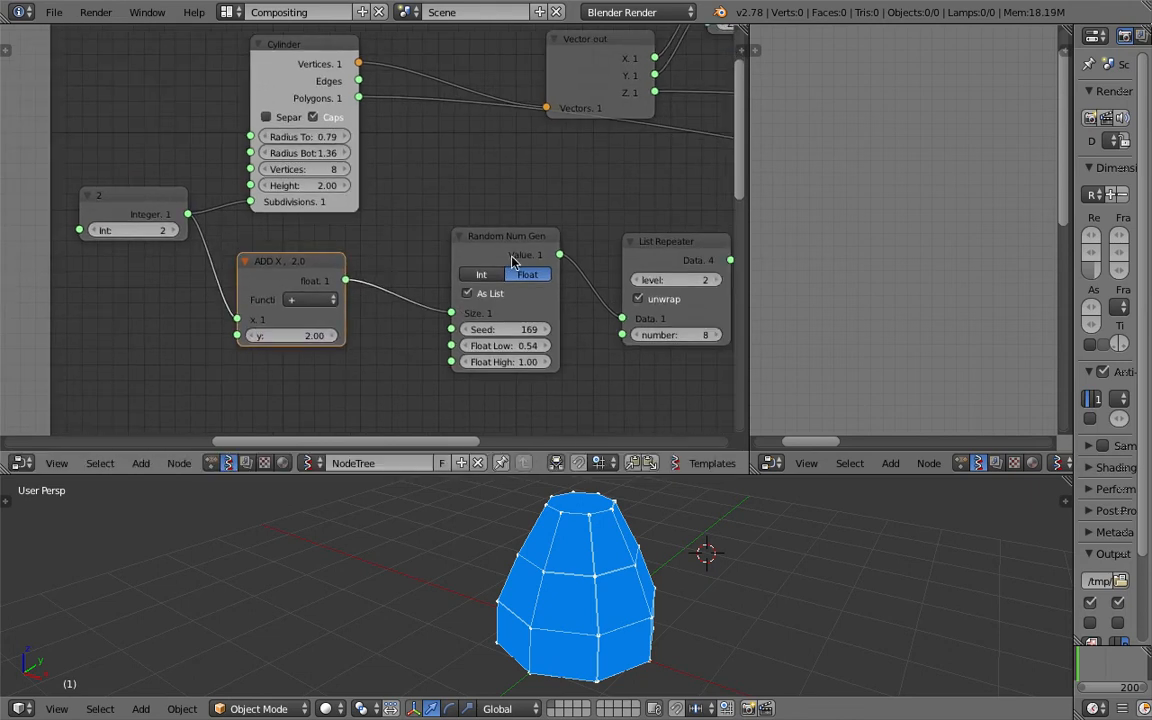
# Save the file and set the Random Num Gen's Seed to 241 and Float Low to 0.21.
pyautogui.hotkey('ctrl', 's')
pyautogui.click(512, 262)
pyautogui.moveTo(532, 329)
pyautogui.mouseDown()
pyautogui.moveTo(575, 329)
pyautogui.moveTo(488, 345)
pyautogui.moveTo(546, 331)
pyautogui.mouseUp()
pyautogui.moveTo(721, 617); pyautogui.dragTo(610, 545, button='middle')
# Group the List Repeater and List Join nodes in a frame and tidy the positions of the neighbouring nodes.
pyautogui.moveTo(576, 272); pyautogui.dragTo(386, 278, button='middle')
pyautogui.moveTo(470, 246); pyautogui.dragTo(493, 263)
pyautogui.keyDown('shift'); pyautogui.click(647, 263); pyautogui.keyUp('shift')
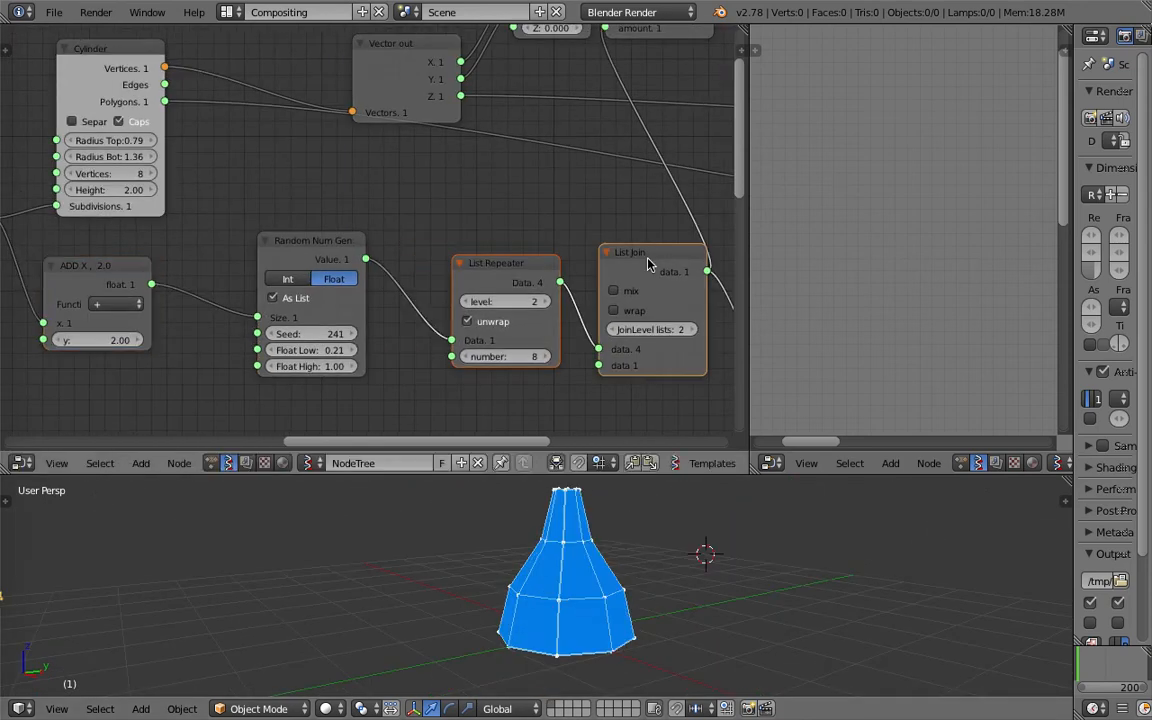
pyautogui.hotkey('ctrl', 'j')
pyautogui.moveTo(647, 263); pyautogui.dragTo(502, 258, button='middle')
pyautogui.moveTo(433, 249); pyautogui.dragTo(391, 249)
pyautogui.moveTo(215, 276); pyautogui.dragTo(196, 271)
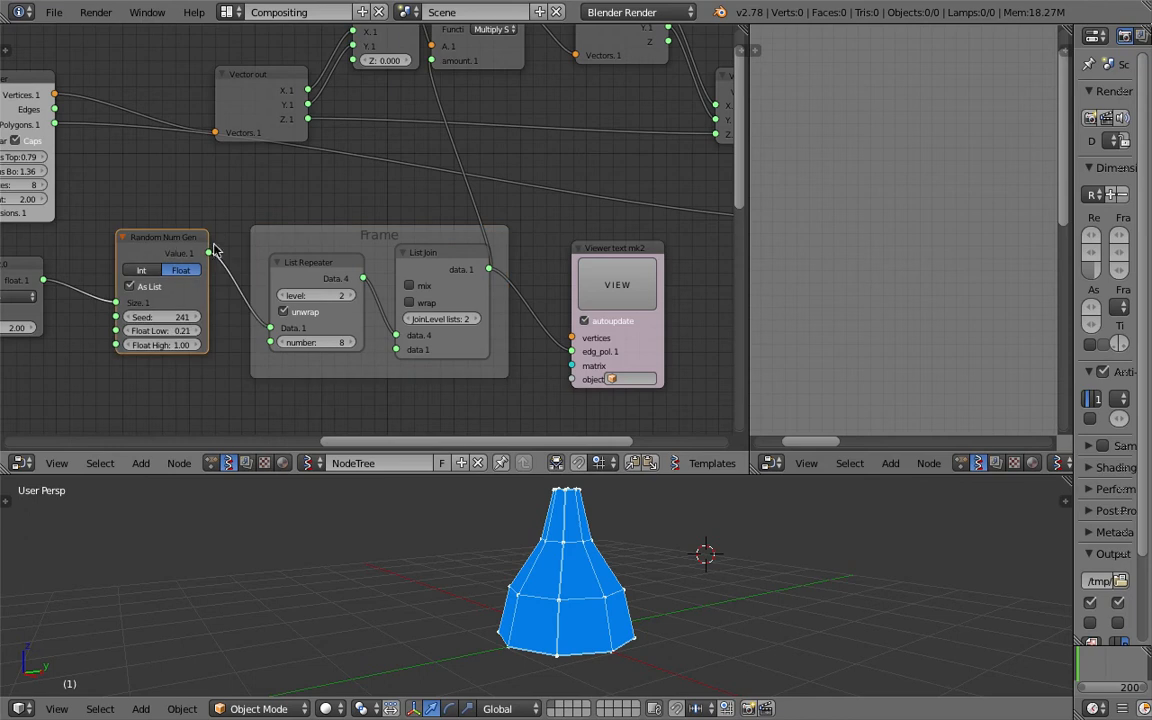
# Duplicate the subdivisions Int node, place the copy above it, and set the copy's value to 8.
pyautogui.moveTo(190, 345); pyautogui.dragTo(253, 355, button='middle')
pyautogui.moveTo(156, 294); pyautogui.dragTo(270, 329, button='middle')
pyautogui.scroll(2, 270, 329)
pyautogui.moveTo(304, 274); pyautogui.dragTo(309, 225, button='middle')
pyautogui.click(149, 249)
pyautogui.hotkey('shift', 'd')
pyautogui.click(176, 160)
pyautogui.click(167, 172)
pyautogui.write('8')
pyautogui.press('Return')
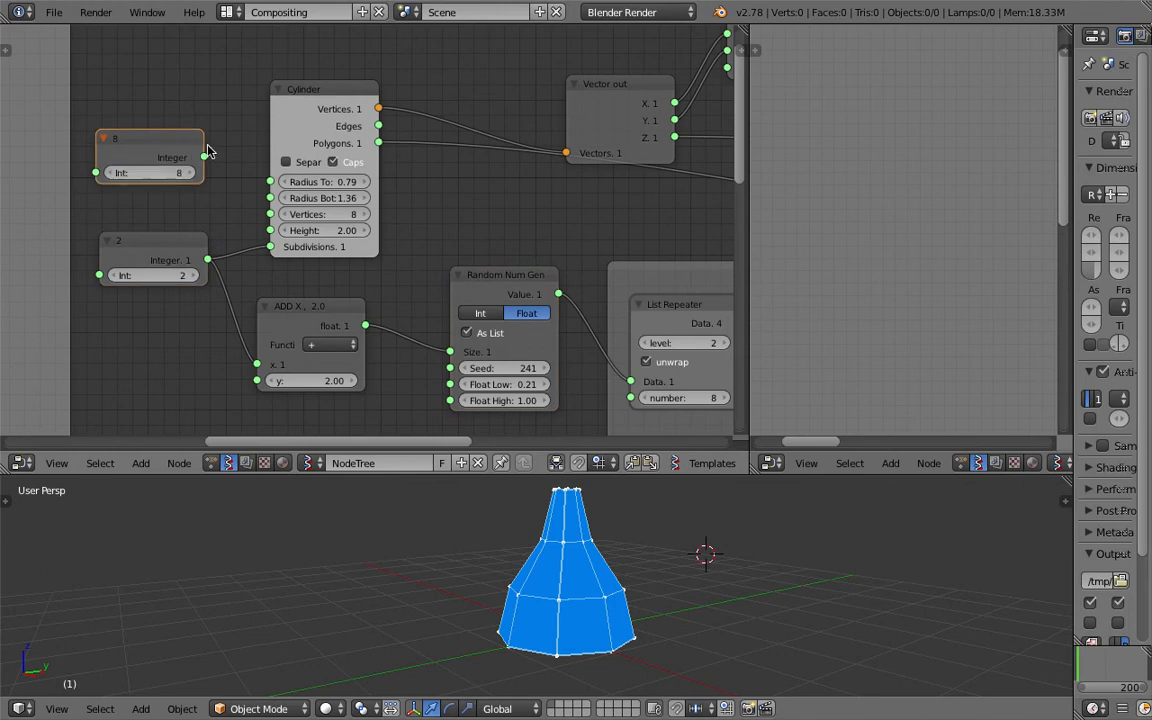
# Link the new Int node to the Cylinder's Height input and the List Repeater's number input.
pyautogui.moveTo(206, 157); pyautogui.dragTo(270, 230)
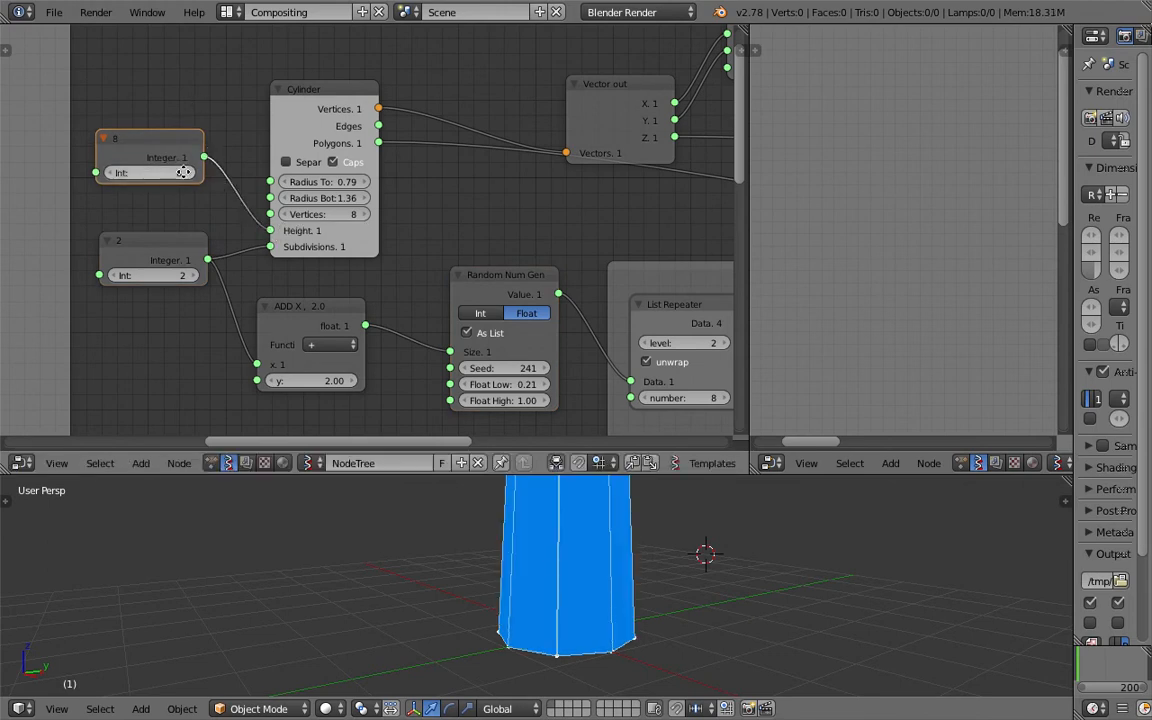
pyautogui.moveTo(183, 172); pyautogui.dragTo(136, 175, button='middle')
pyautogui.moveTo(157, 159); pyautogui.dragTo(169, 170)
pyautogui.moveTo(428, 333); pyautogui.dragTo(584, 400)
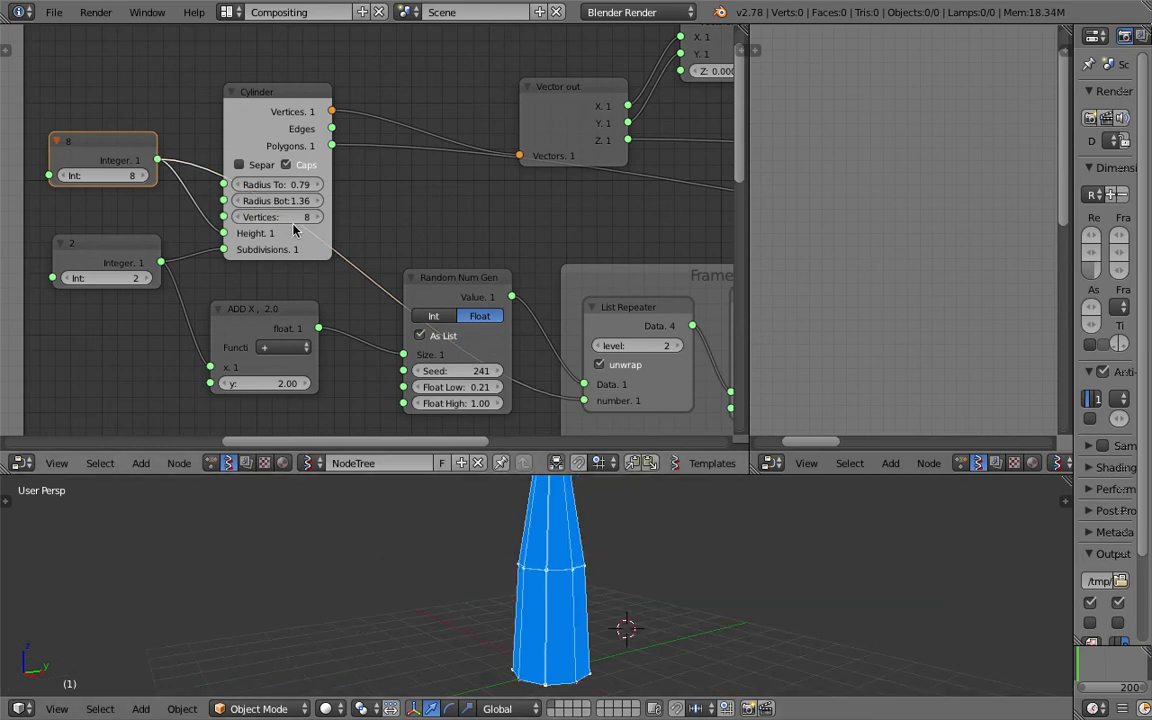
# Replace the Int node's Height link with one to the Cylinder's Vertices, set Height to 3.17, and save the file.
pyautogui.keyDown('ctrl'); pyautogui.moveTo(199, 207); pyautogui.dragTo(185, 212); pyautogui.keyUp('ctrl')
pyautogui.moveTo(157, 159); pyautogui.dragTo(308, 233)
pyautogui.hotkey('ctrl', 's')
# Set the vertices integer to 20 and the subdivisions integer to 7.
pyautogui.moveTo(121, 178); pyautogui.dragTo(176, 178)
pyautogui.moveTo(527, 610); pyautogui.dragTo(574, 622, button='middle')
pyautogui.moveTo(105, 278); pyautogui.dragTo(140, 278)
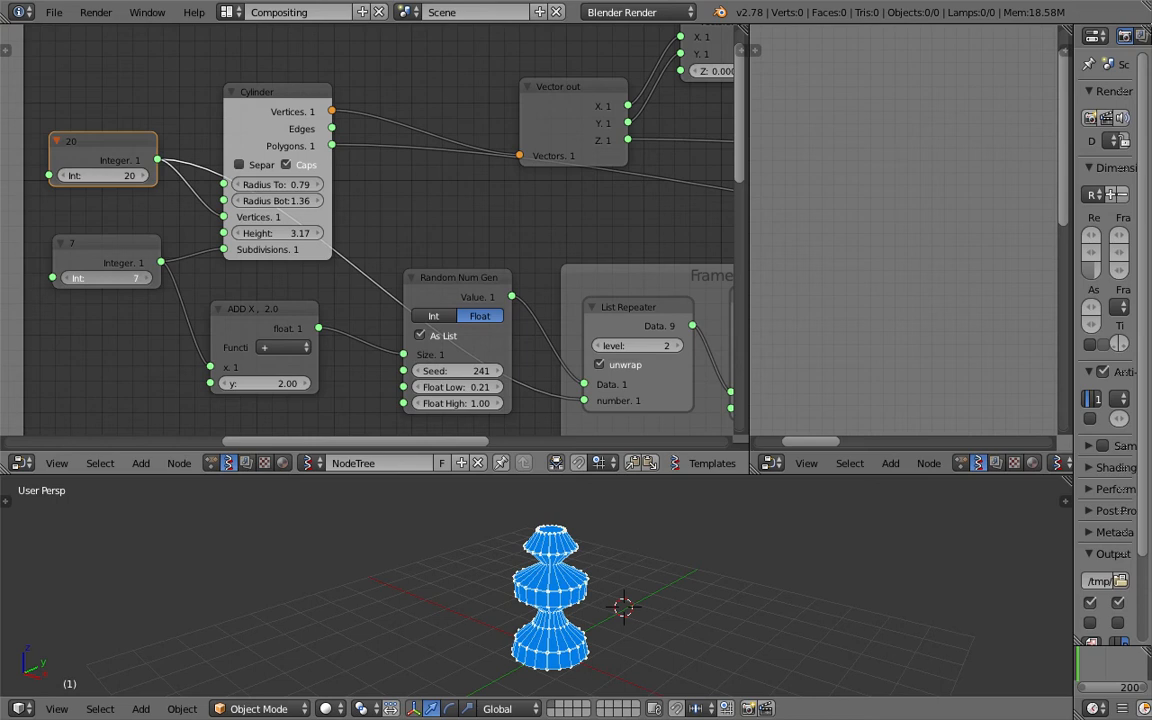
# Nudge the Random Num Gen node upward, set its Seed to 297, and save the file.
pyautogui.moveTo(542, 394); pyautogui.dragTo(480, 376, button='middle')
pyautogui.moveTo(404, 275); pyautogui.dragTo(389, 254)
pyautogui.moveTo(383, 343); pyautogui.dragTo(476, 343)
pyautogui.moveTo(622, 590); pyautogui.dragTo(566, 553, button='middle')
pyautogui.hotkey('ctrl', 's')
pyautogui.click(633, 558)
pyautogui.moveTo(380, 339); pyautogui.dragTo(440, 339)
# Refresh the text viewer and link the Random Num Gen's value output to its edg_pol input.
pyautogui.moveTo(524, 306); pyautogui.dragTo(315, 265, button='middle')
pyautogui.scroll(-3, 406, 296)
pyautogui.click(636, 262)
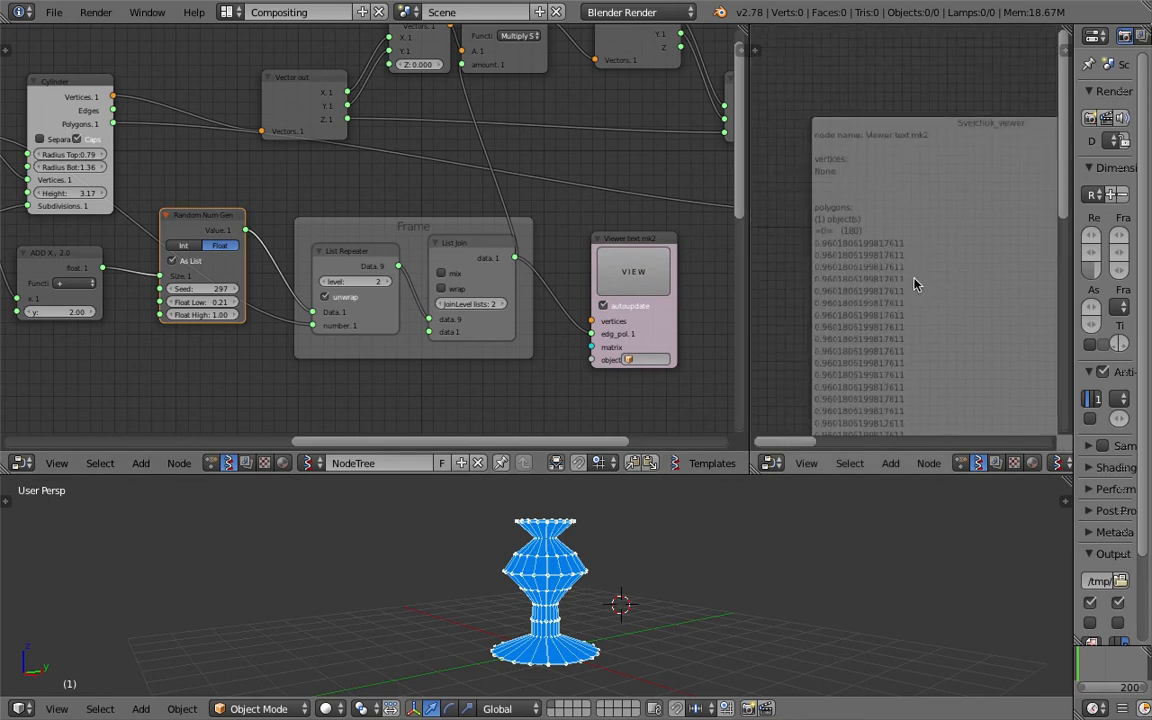
pyautogui.scroll(3, 913, 284)
pyautogui.moveTo(246, 230); pyautogui.dragTo(594, 321)
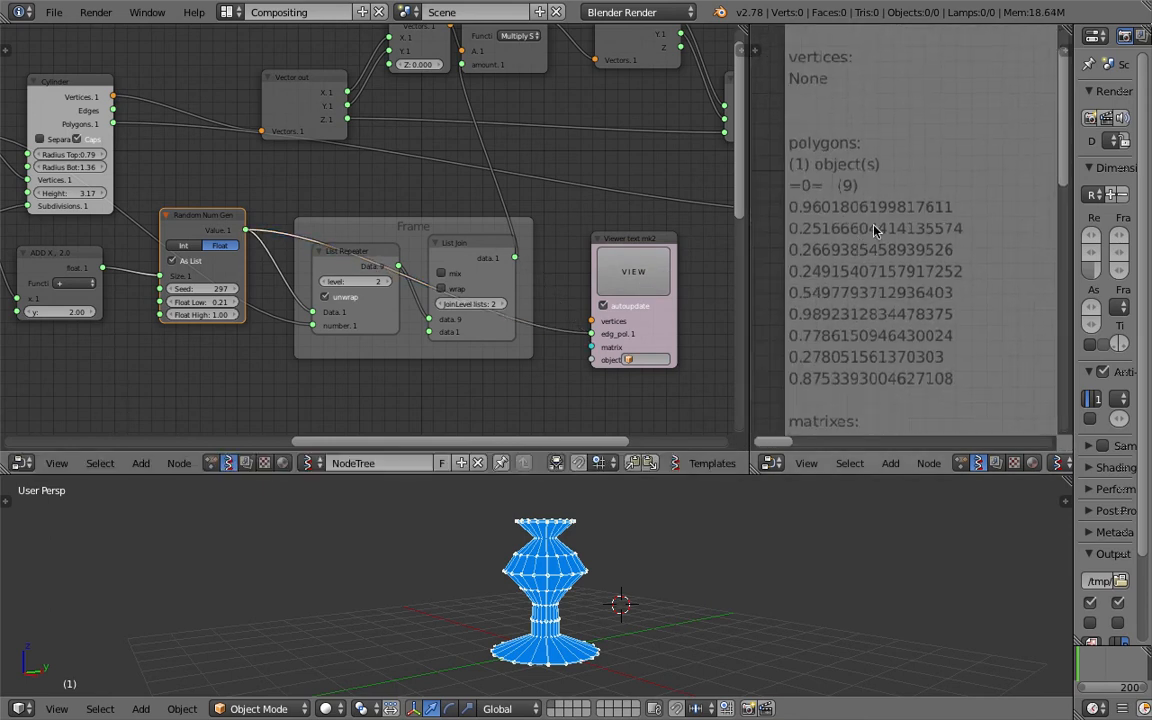
# Set the subdivisions integer to 5 and save the file.
pyautogui.moveTo(134, 313); pyautogui.dragTo(575, 333, button='middle')
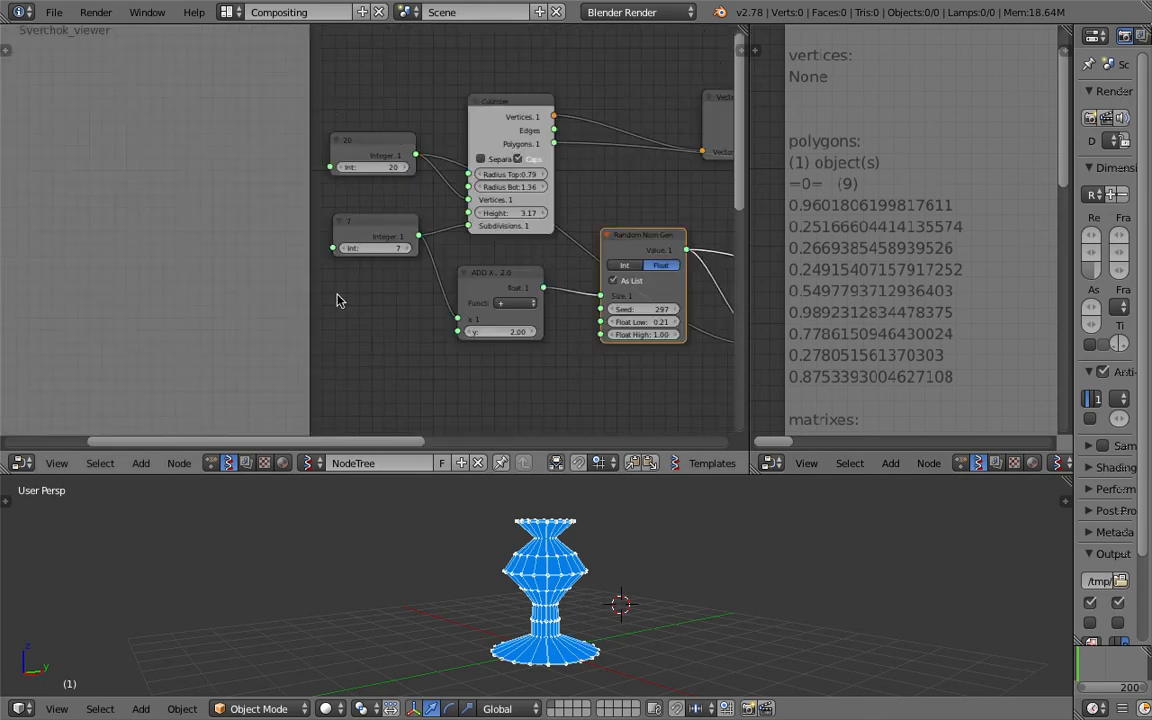
pyautogui.click(342, 248)
pyautogui.click(342, 248)
pyautogui.moveTo(403, 289); pyautogui.dragTo(165, 283, button='middle')
pyautogui.hotkey('ctrl', 's')
pyautogui.click(827, 250)
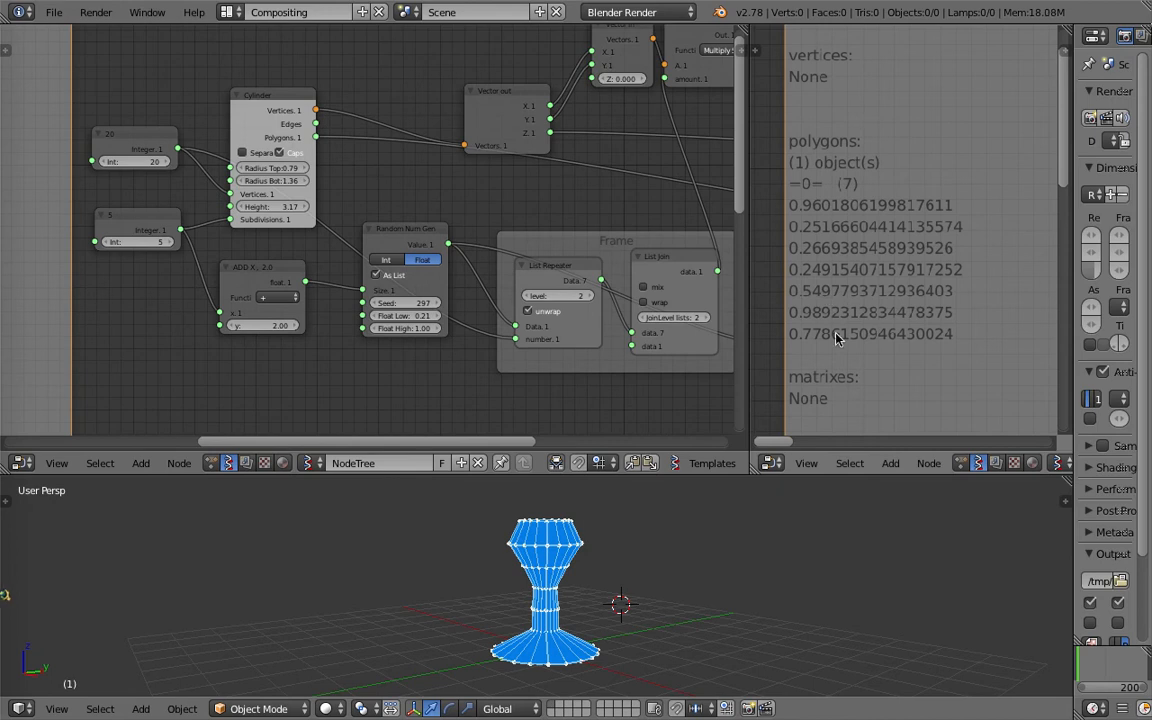
# Examine the tube's rings from several angles and compare them with the listed random values.
pyautogui.moveTo(430, 236); pyautogui.dragTo(330, 232, button='middle')
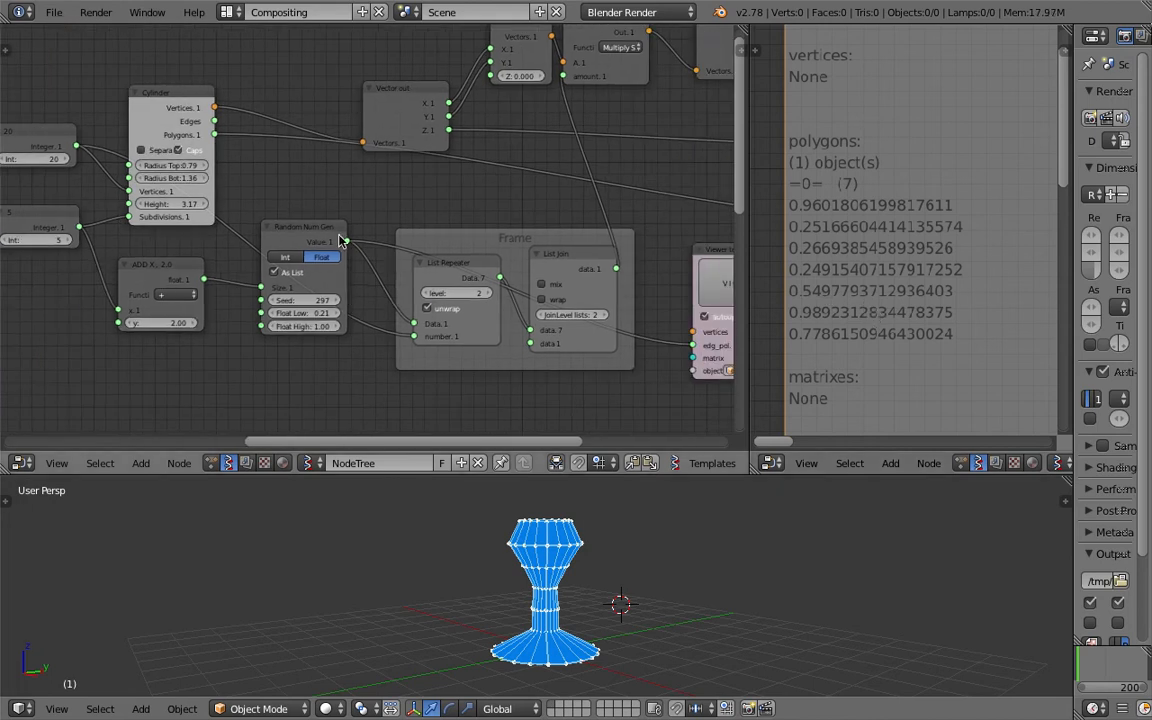
pyautogui.moveTo(573, 525); pyautogui.dragTo(573, 543, button='middle')
pyautogui.scroll(1, 573, 543)
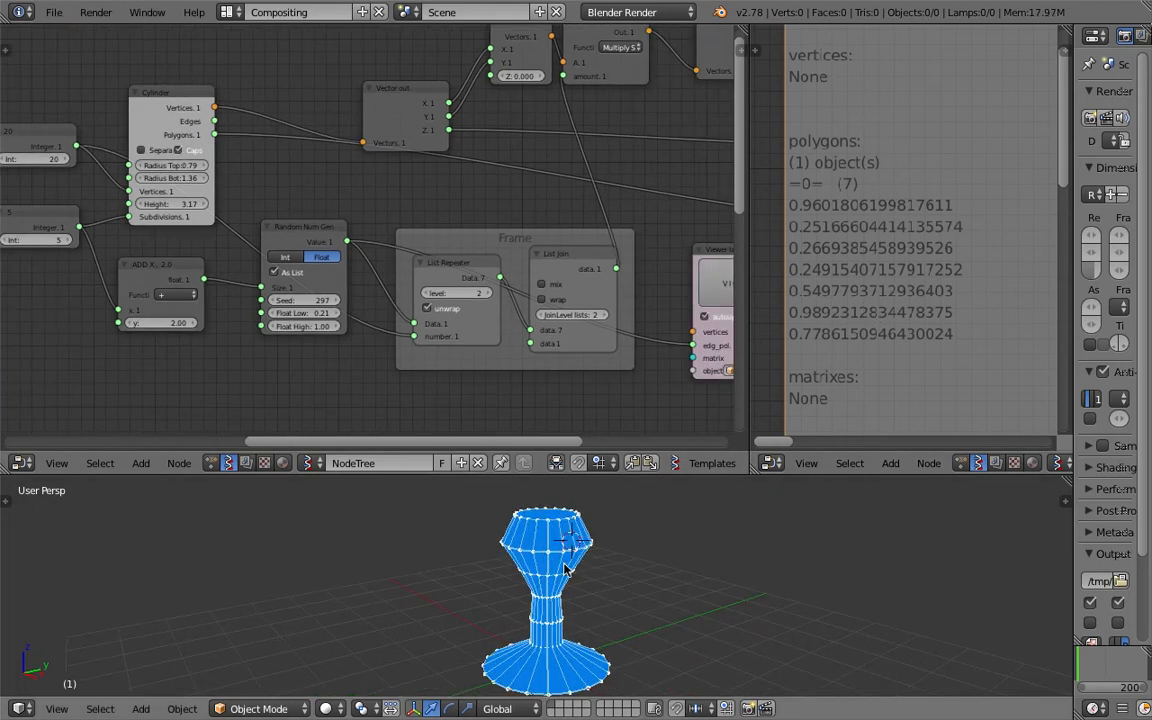
pyautogui.moveTo(557, 577); pyautogui.dragTo(563, 569, button='middle')
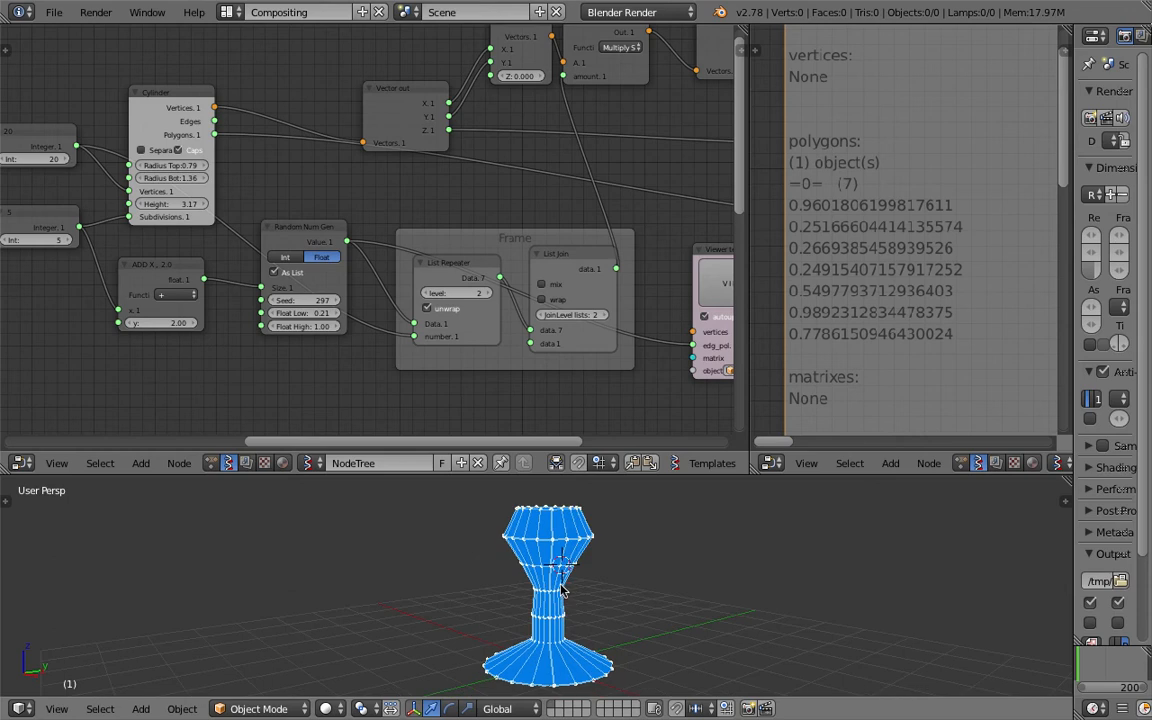
pyautogui.moveTo(605, 668); pyautogui.dragTo(512, 419, button='middle')
pyautogui.moveTo(450, 376); pyautogui.dragTo(405, 365, button='middle')
pyautogui.scroll(1, 405, 365)
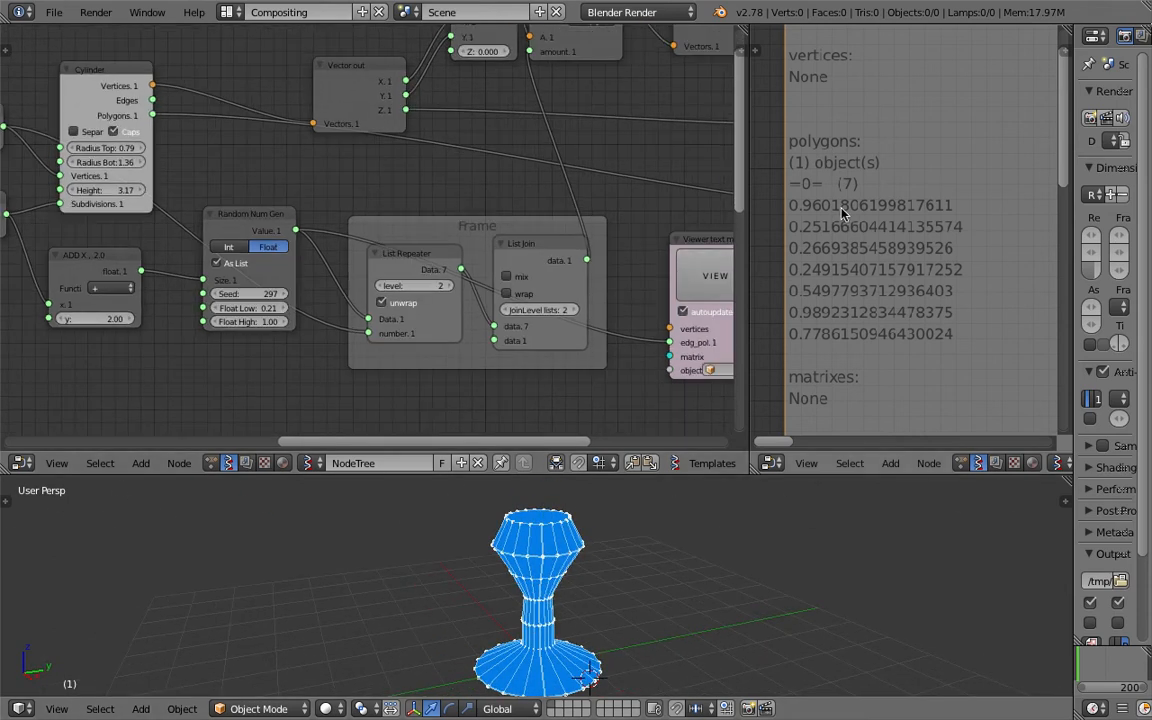
# Link the List Repeater's data output to the text viewer's edg_pol input.
pyautogui.moveTo(328, 137); pyautogui.dragTo(153, 98, button='middle')
pyautogui.moveTo(257, 216); pyautogui.dragTo(241, 200)
pyautogui.moveTo(271, 215); pyautogui.dragTo(382, 253)
pyautogui.moveTo(490, 305); pyautogui.dragTo(494, 303)
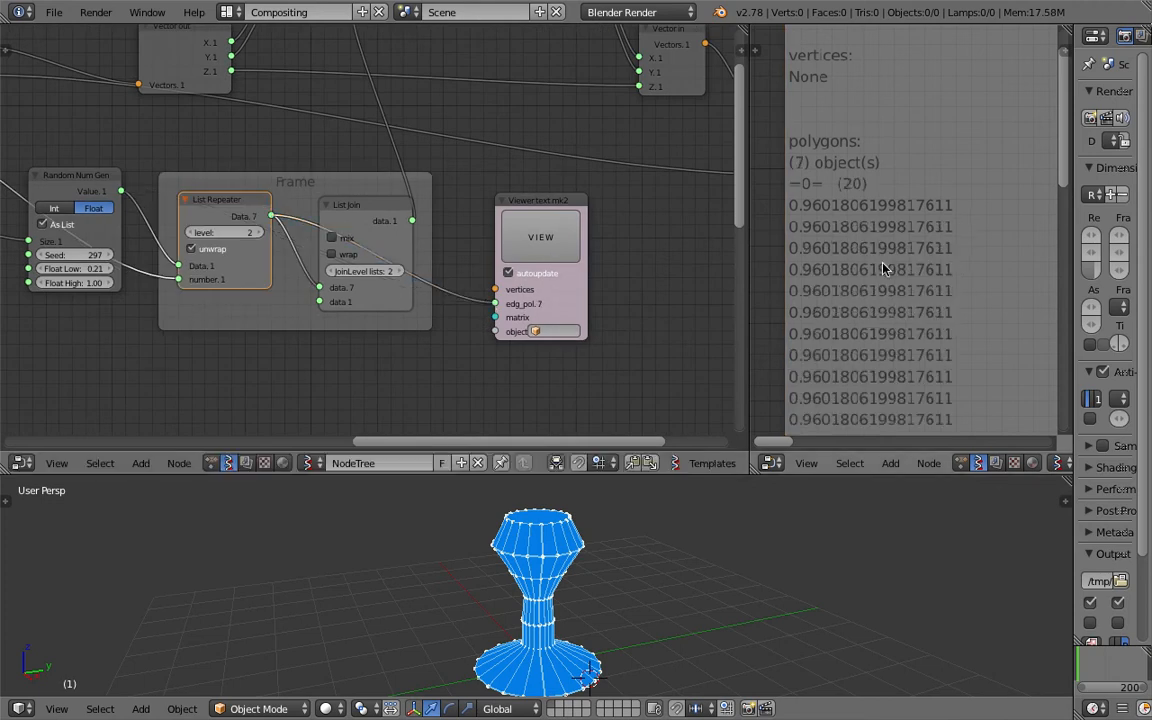
# Inspect the tube's upper rings up close and compare their vertices with the repeated value lists.
pyautogui.moveTo(435, 242); pyautogui.dragTo(497, 267, button='middle')
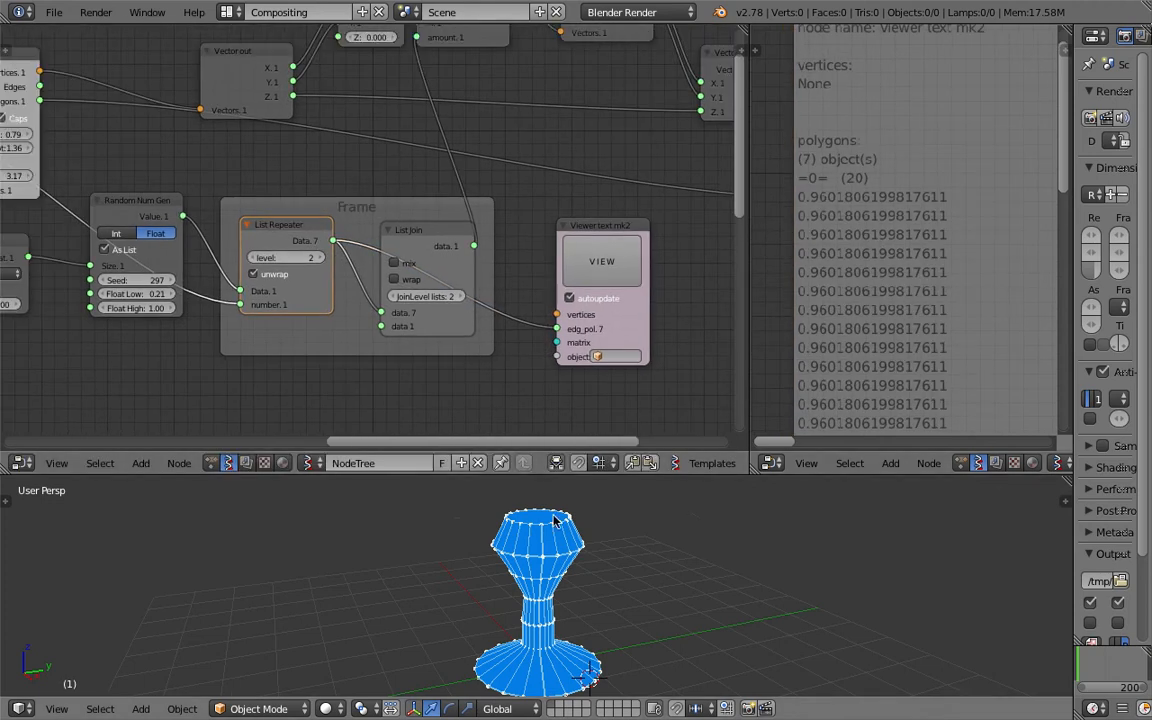
pyautogui.scroll(1, 550, 530)
pyautogui.moveTo(546, 510); pyautogui.dragTo(542, 534, button='middle')
pyautogui.scroll(1, 550, 538)
pyautogui.scroll(-1, 562, 530)
pyautogui.moveTo(600, 517); pyautogui.dragTo(553, 527, button='middle')
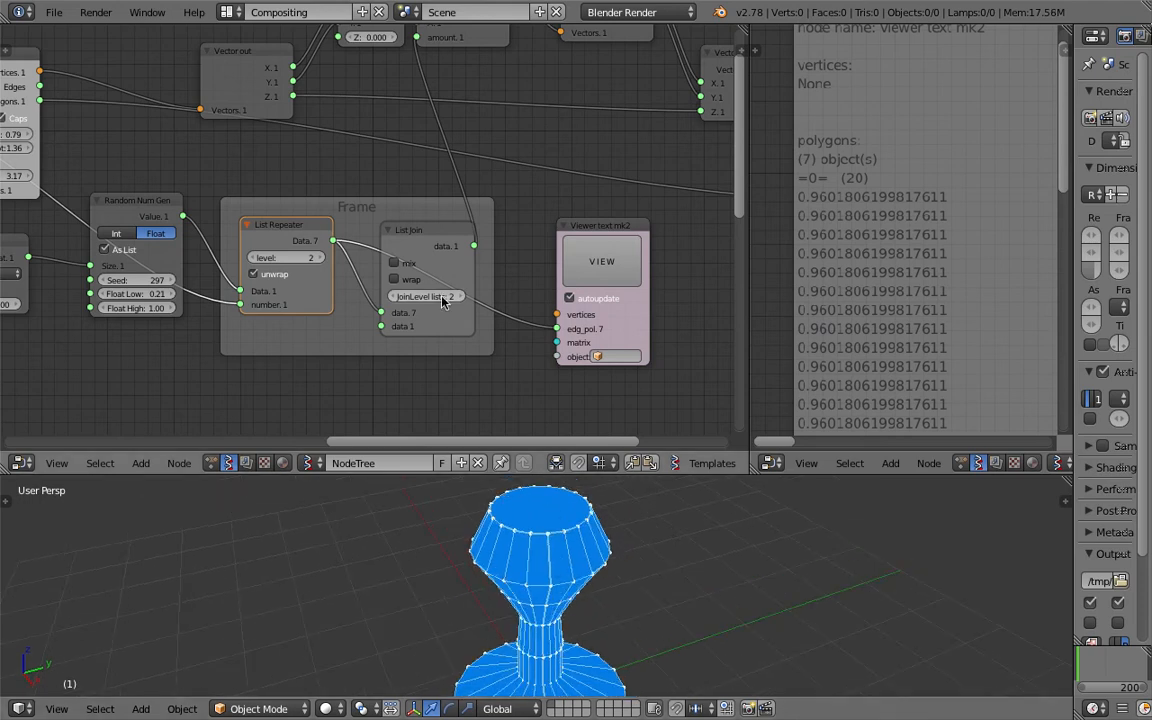
pyautogui.moveTo(835, 266); pyautogui.dragTo(831, 189, button='middle')
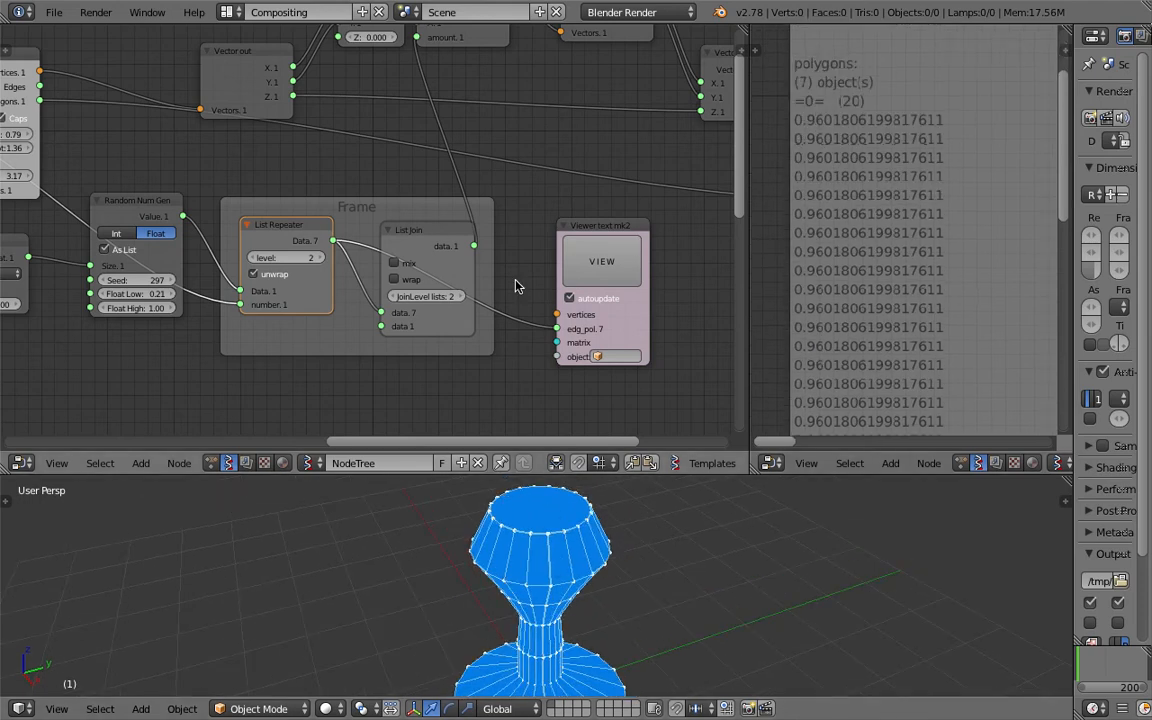
# Show the List Join's data in the text viewer, relink it to the Random Num Gen's value, and compare with the tube.
pyautogui.moveTo(475, 246); pyautogui.dragTo(556, 328)
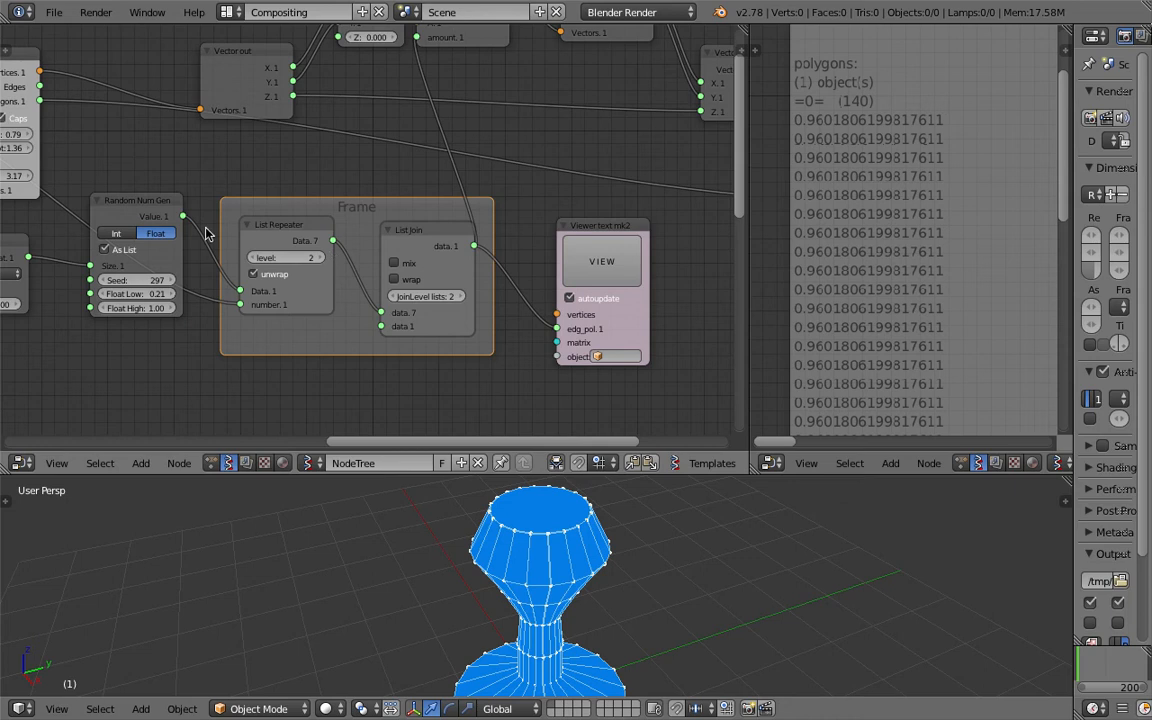
pyautogui.moveTo(184, 217); pyautogui.dragTo(556, 328)
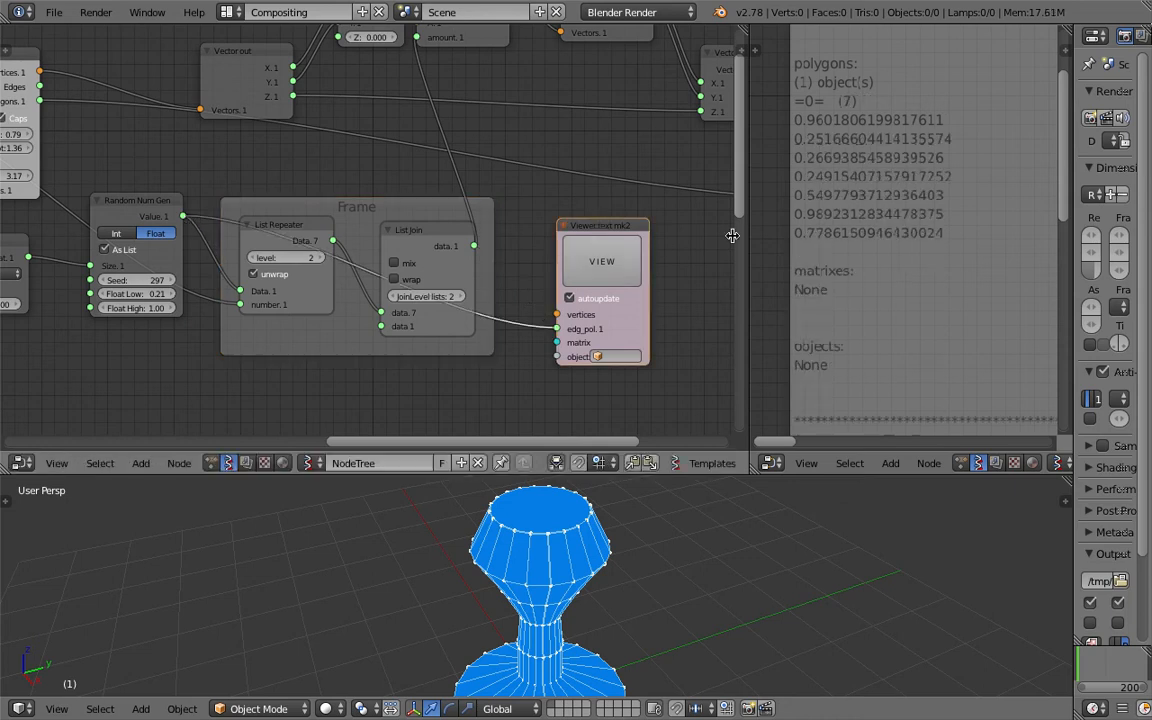
pyautogui.scroll(1, 900, 188)
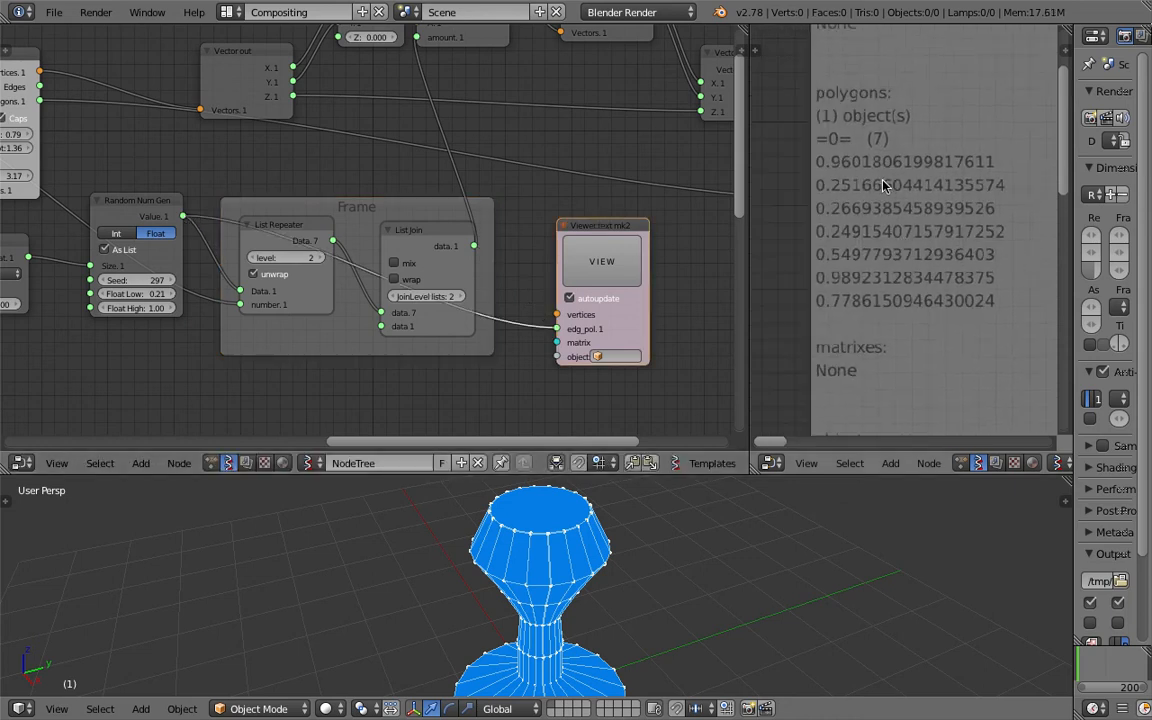
pyautogui.scroll(-3, 738, 550)
pyautogui.moveTo(681, 600); pyautogui.dragTo(676, 580, button='middle')
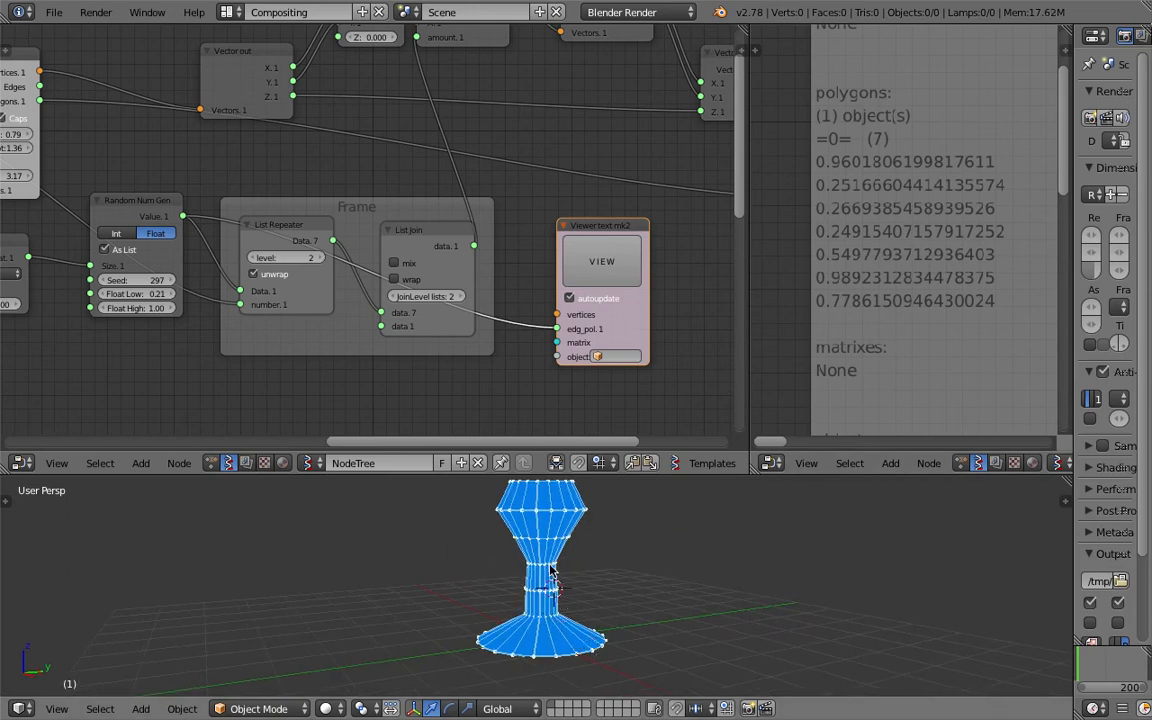
pyautogui.moveTo(569, 507); pyautogui.dragTo(581, 558, button='middle')
pyautogui.click(580, 556)
# Set the Random Num Gen's Seed to 370 and Float Low to 0.18, and save the file.
pyautogui.moveTo(259, 306); pyautogui.dragTo(332, 330, button='middle')
pyautogui.moveTo(329, 318); pyautogui.dragTo(402, 304)
pyautogui.hotkey('ctrl', 's')
pyautogui.click(329, 318)
pyautogui.moveTo(800, 590); pyautogui.dragTo(770, 580, button='middle')
# Shift the last Vector in, the Viewer Draw and the first Vector out nodes slightly upward.
pyautogui.scroll(-6, 574, 283)
pyautogui.moveTo(525, 221); pyautogui.dragTo(320, 240, button='middle')
pyautogui.scroll(1, 585, 187)
pyautogui.moveTo(527, 152); pyautogui.dragTo(535, 139)
pyautogui.moveTo(616, 175); pyautogui.dragTo(619, 157)
pyautogui.moveTo(258, 171); pyautogui.dragTo(332, 167, button='middle')
pyautogui.moveTo(268, 140); pyautogui.dragTo(246, 114)
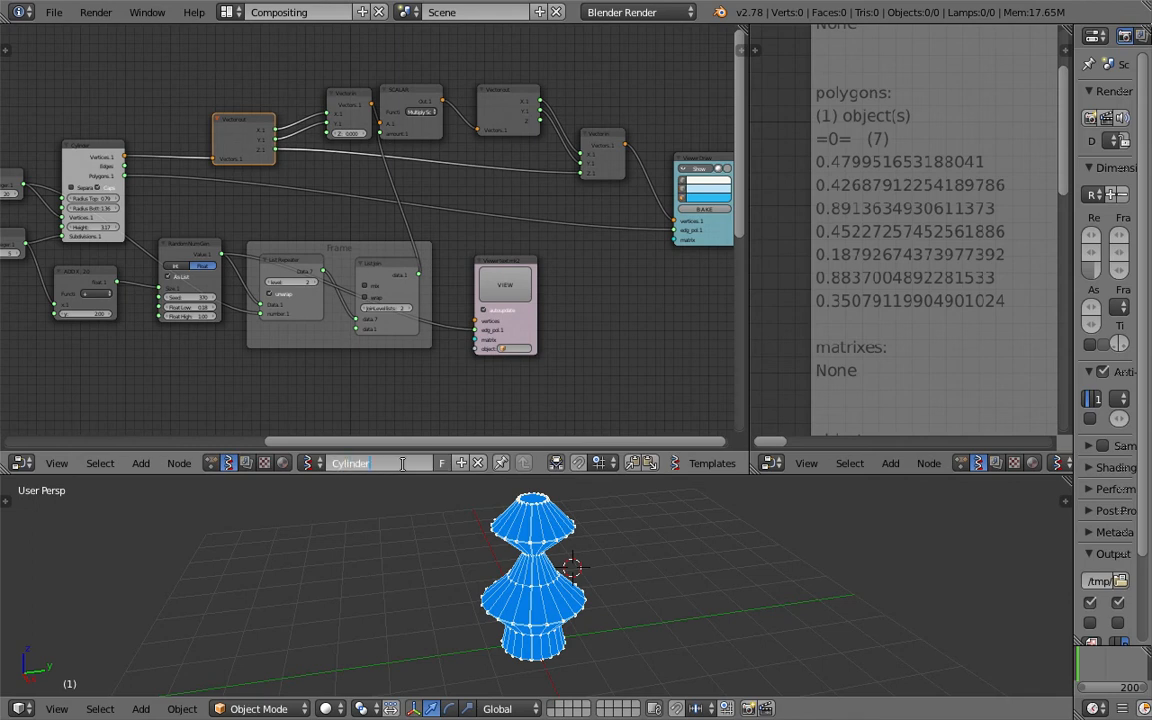
# Rename the node tree as CylinderTwo and save over the existing file.
pyautogui.write('wo')
pyautogui.press('Return')
pyautogui.hotkey('ctrl', 's')
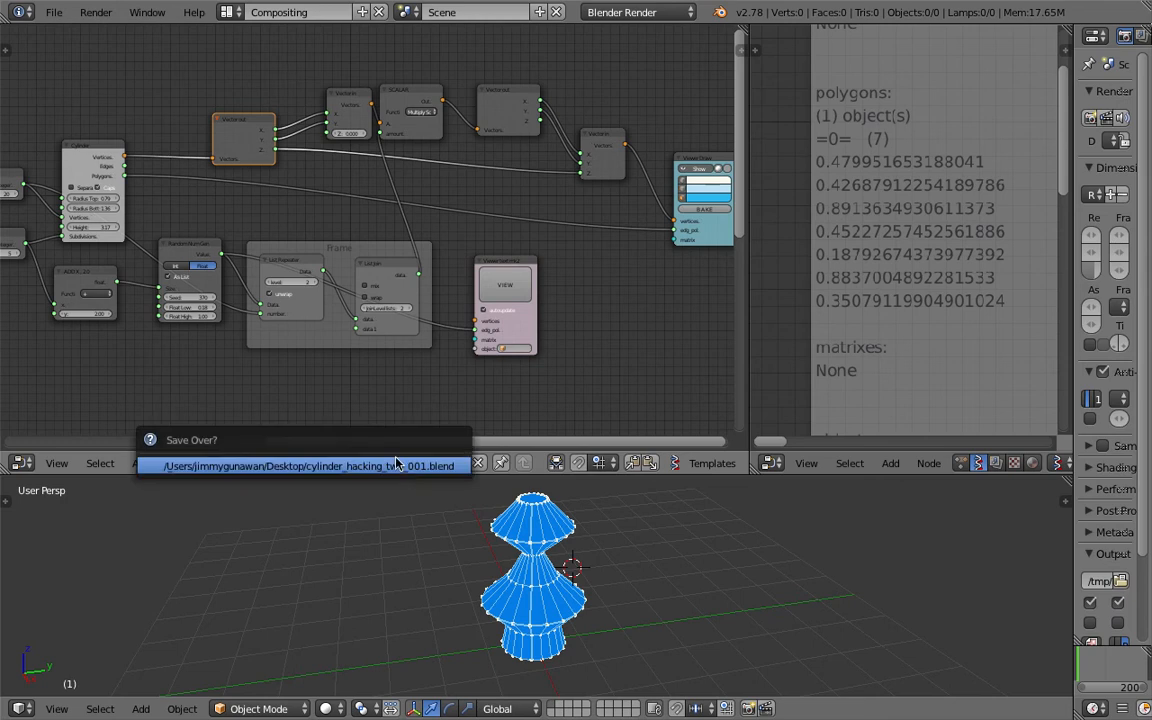
pyautogui.click(396, 463)
pyautogui.moveTo(478, 262); pyautogui.dragTo(444, 263, button='middle')
pyautogui.hotkey('ctrl', 's')
pyautogui.click(446, 263)
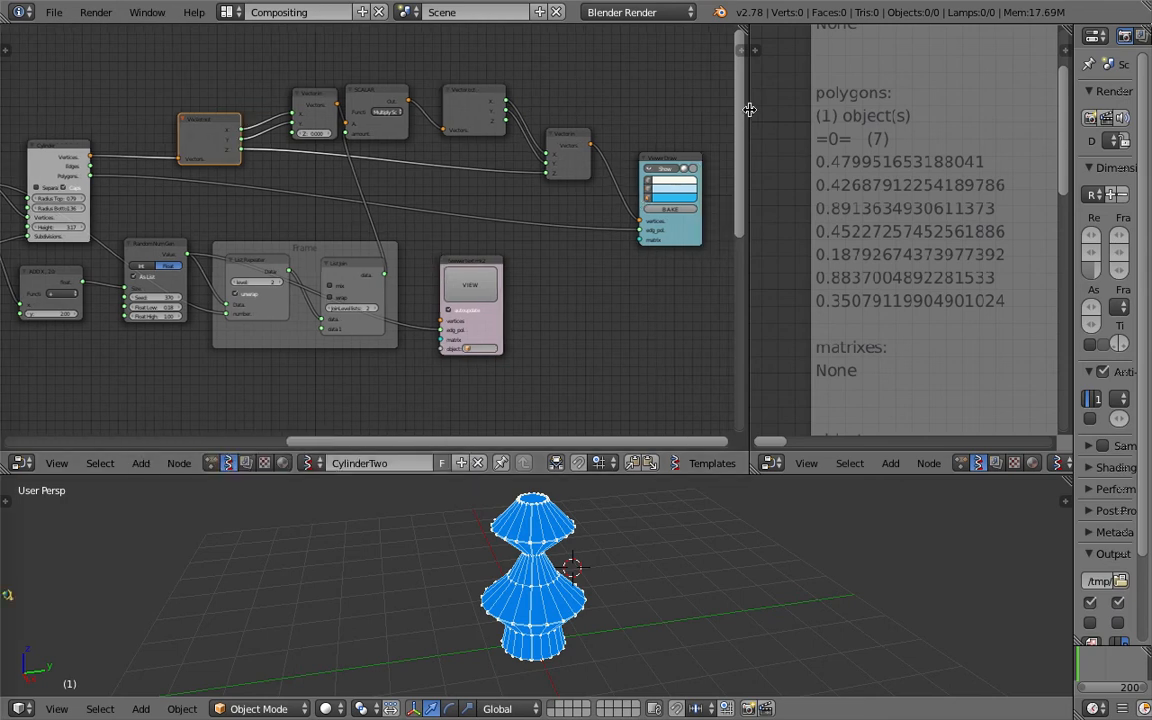
# Widen the node chain area and save the file again.
pyautogui.moveTo(748, 110); pyautogui.dragTo(830, 110)
pyautogui.moveTo(514, 244); pyautogui.dragTo(534, 215, button='middle')
pyautogui.hotkey('ctrl', 's')
pyautogui.click(535, 201)
# Move the Random Num Gen node and the list frame slightly upward.
pyautogui.scroll(3, 357, 240)
pyautogui.moveTo(357, 240); pyautogui.dragTo(468, 231, button='middle')
pyautogui.moveTo(278, 202); pyautogui.dragTo(283, 185)
pyautogui.moveTo(458, 213); pyautogui.dragTo(467, 186)
pyautogui.moveTo(585, 225); pyautogui.dragTo(589, 283, button='middle')
pyautogui.scroll(-2, 555, 123)
# Spread the Viewer Draw, SCALAR, Vector in and Vector out nodes farther along the chain, away from the Cylinder.
pyautogui.moveTo(609, 136); pyautogui.dragTo(468, 156, button='middle')
pyautogui.moveTo(708, 177); pyautogui.dragTo(806, 180)
pyautogui.moveTo(602, 165); pyautogui.dragTo(637, 165)
pyautogui.click(518, 118)
pyautogui.moveTo(518, 118); pyautogui.dragTo(588, 121)
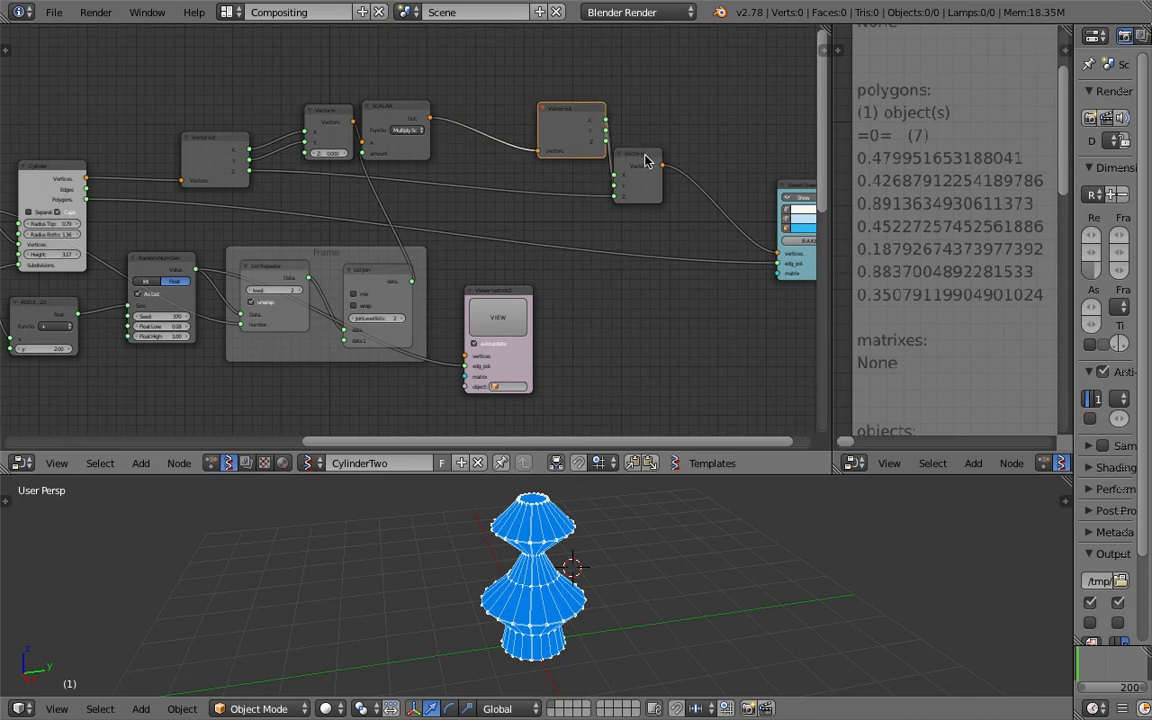
pyautogui.moveTo(648, 160); pyautogui.dragTo(698, 165)
pyautogui.moveTo(420, 110); pyautogui.dragTo(601, 133)
pyautogui.moveTo(307, 108); pyautogui.dragTo(409, 109)
pyautogui.moveTo(220, 144); pyautogui.dragTo(306, 133)
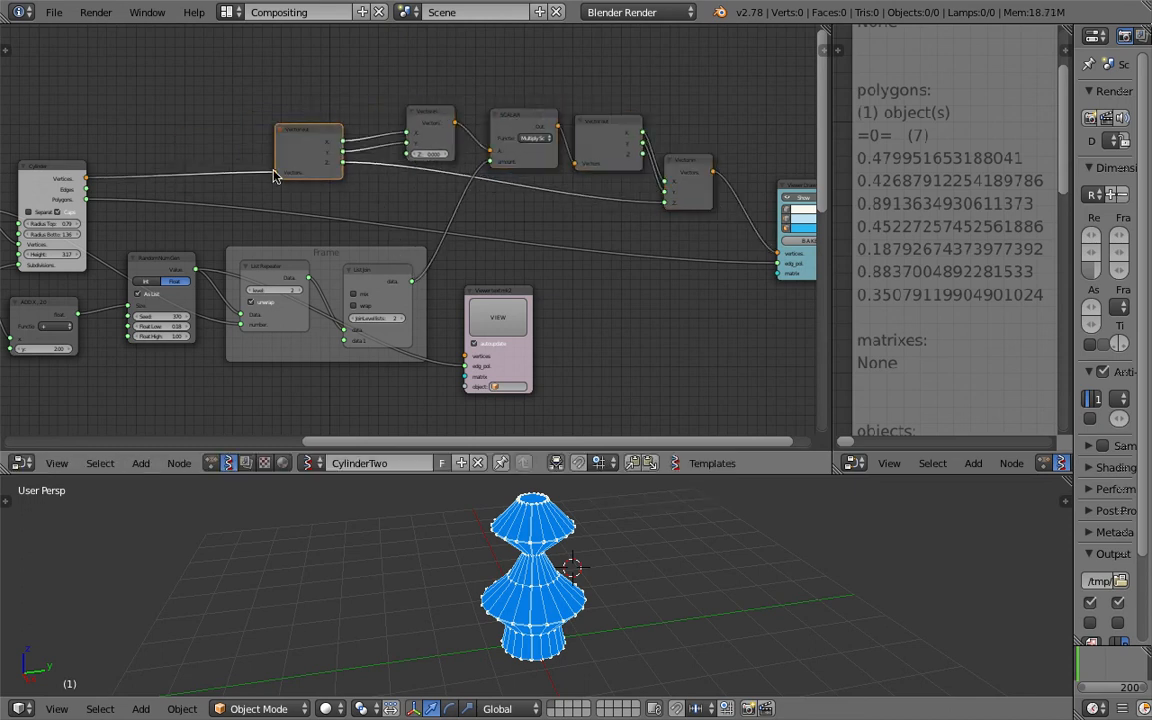
# Nudge the Random Num Gen node toward the addition node and set its Seed to 369.
pyautogui.moveTo(271, 172); pyautogui.dragTo(436, 133, button='middle')
pyautogui.moveTo(229, 306); pyautogui.dragTo(306, 255, button='middle')
pyautogui.moveTo(230, 274); pyautogui.dragTo(308, 279, button='middle')
pyautogui.scroll(2, 296, 239)
pyautogui.moveTo(512, 153); pyautogui.dragTo(497, 153)
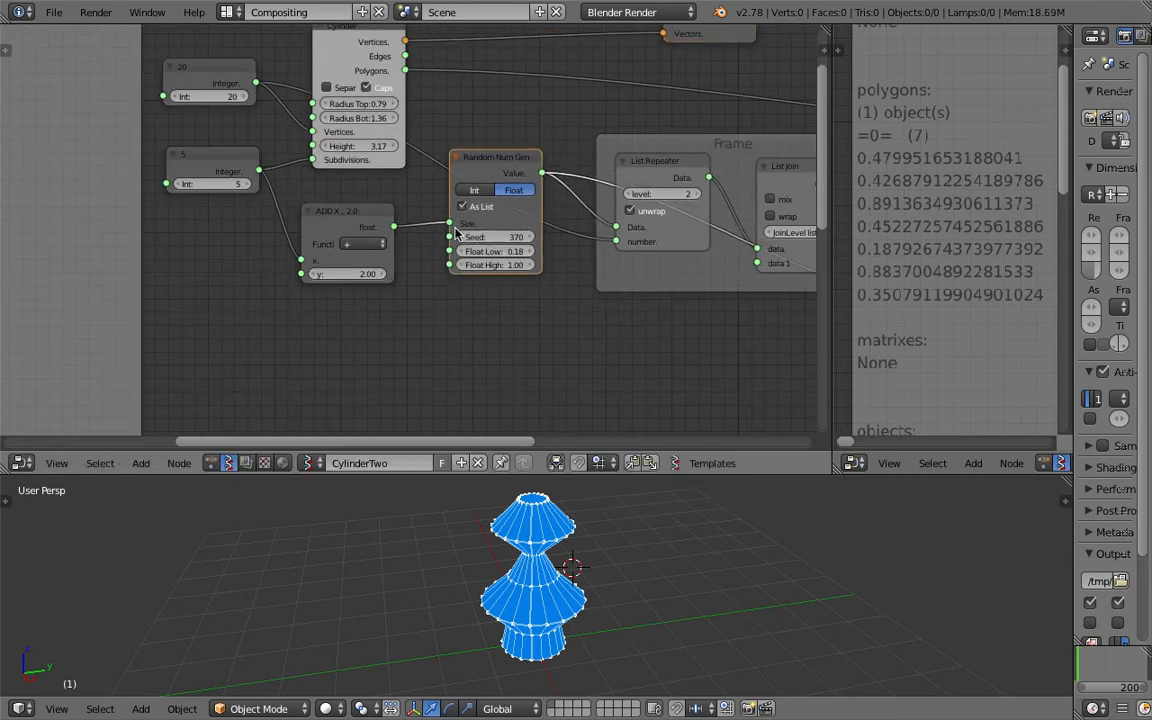
pyautogui.moveTo(466, 236); pyautogui.dragTo(427, 221, button='middle')
pyautogui.click(425, 220)
# Add a scalar math node set to Sine below the Random Num Gen node.
pyautogui.moveTo(352, 329); pyautogui.dragTo(327, 297, button='middle')
pyautogui.scroll(-1, 327, 297)
pyautogui.hotkey('shift', 'a')
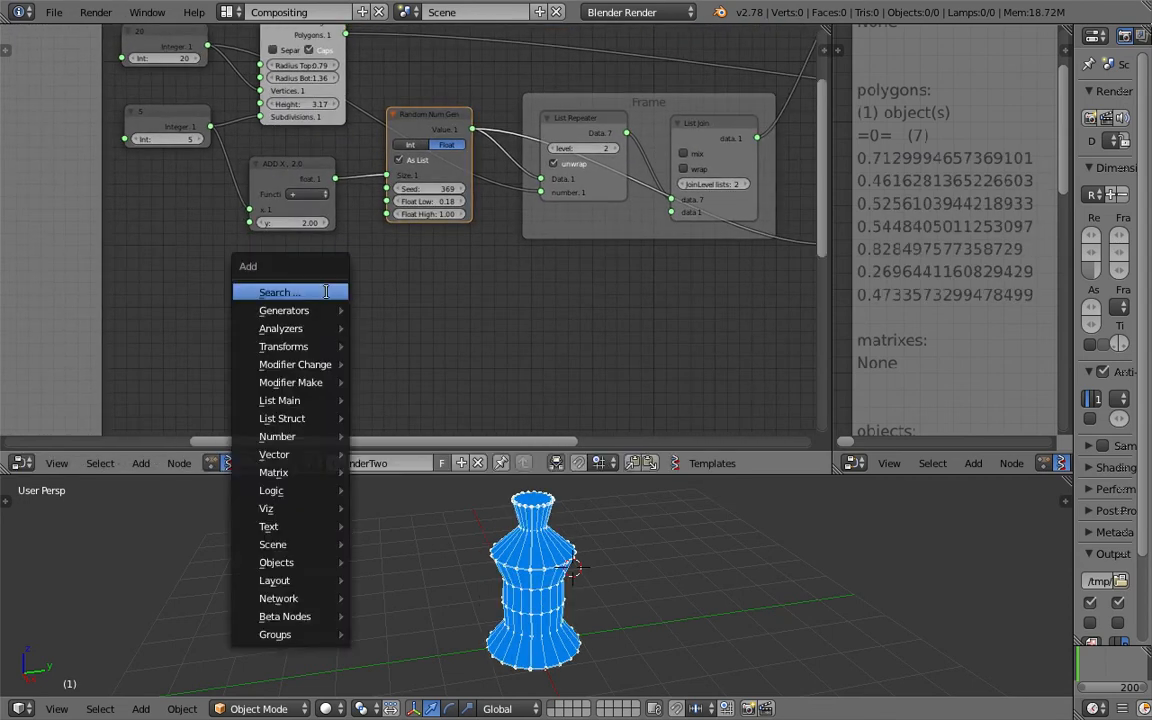
pyautogui.click(325, 292)
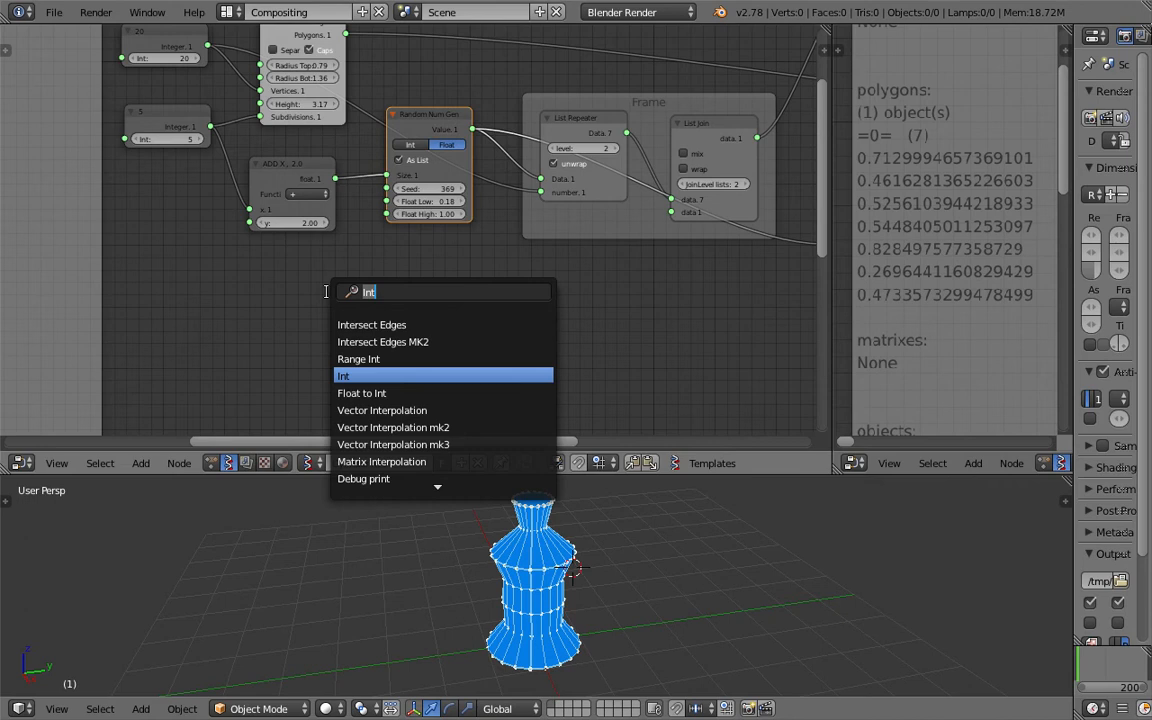
pyautogui.press('BackSpace')
pyautogui.write('mat')
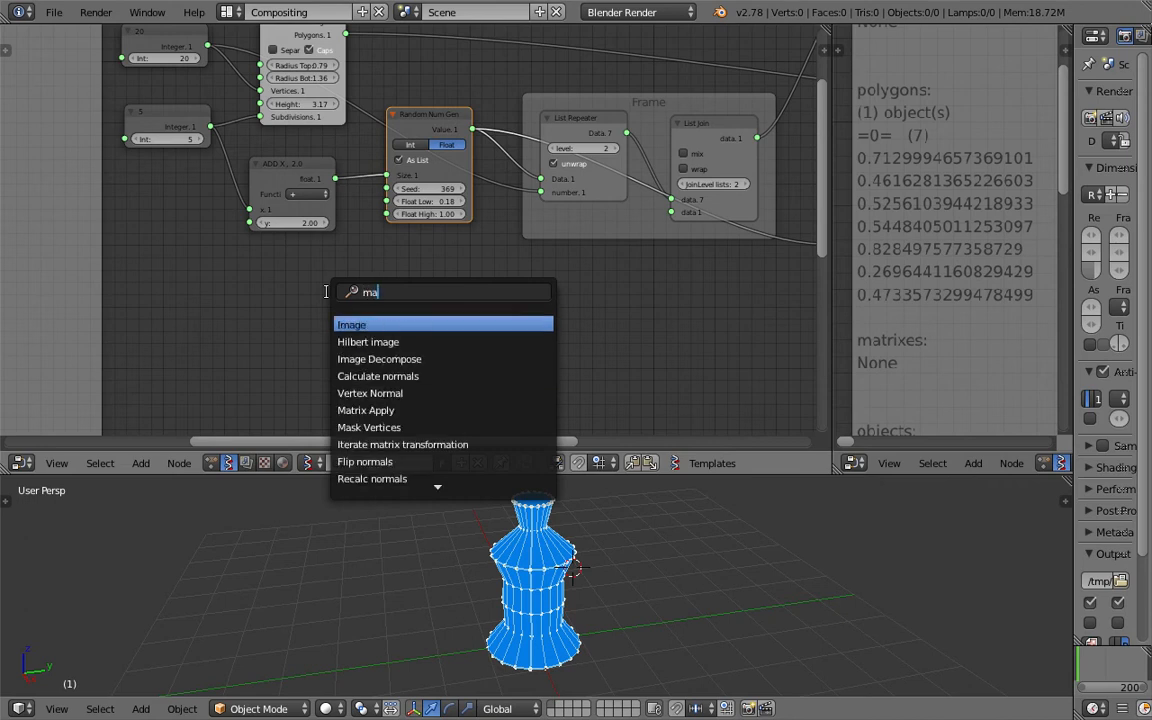
pyautogui.press('Down')
pyautogui.press('Down')
pyautogui.press('Down')
pyautogui.press('Down')
pyautogui.press('Return')
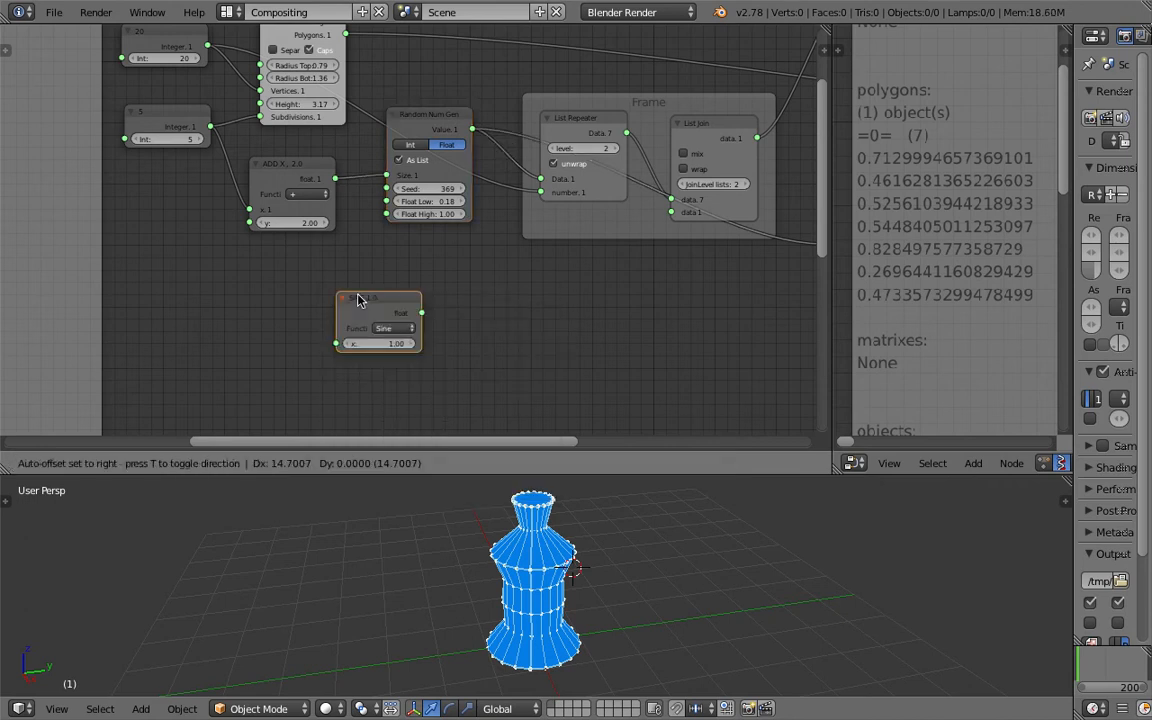
pyautogui.click(404, 314)
# Set the Sine node's x to 1.36 and attach a Stethoscope node to its float output.
pyautogui.scroll(3, 404, 314)
pyautogui.moveTo(463, 311); pyautogui.dragTo(425, 287)
pyautogui.moveTo(419, 335); pyautogui.dragTo(445, 323)
pyautogui.hotkey('shift', 'a')
pyautogui.click(558, 289)
pyautogui.write('ste')
pyautogui.click(581, 318)
pyautogui.click(573, 297)
pyautogui.moveTo(483, 287); pyautogui.dragTo(532, 303)
pyautogui.moveTo(577, 343); pyautogui.dragTo(575, 341)
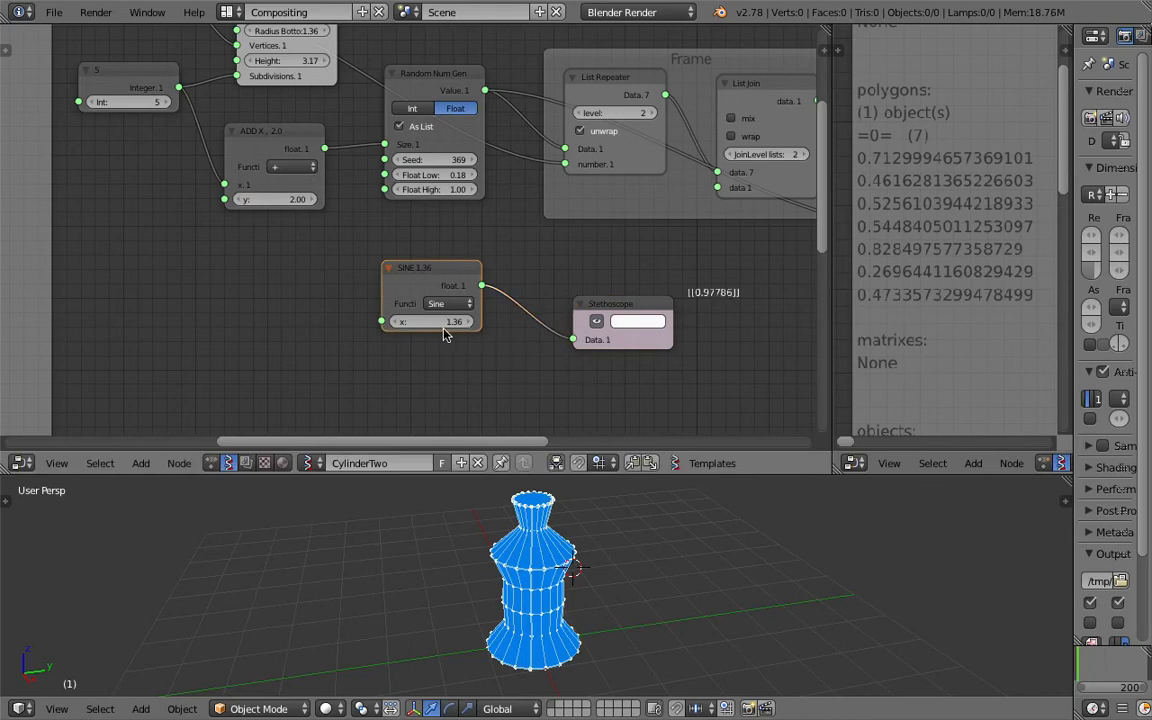
# Add a Range Float node before the Sine node and save over the file.
pyautogui.hotkey('shift', 'a')
pyautogui.click(149, 302)
pyautogui.write('range f')
pyautogui.press('Return')
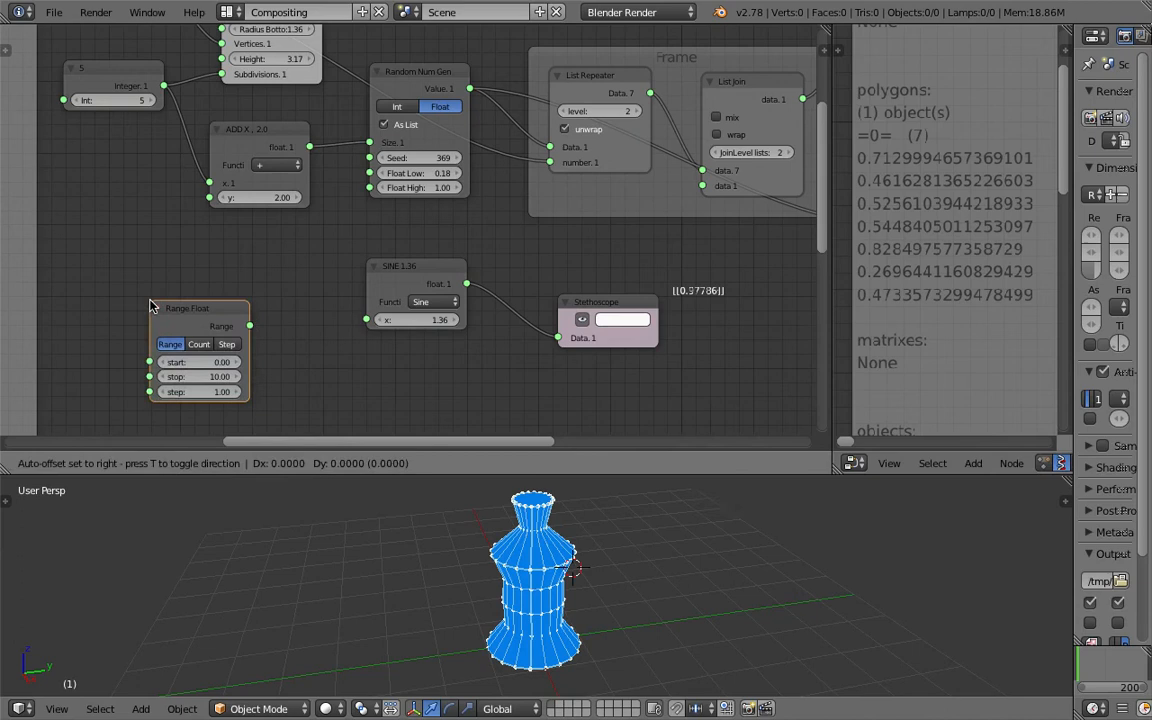
pyautogui.click(155, 283)
pyautogui.hotkey('ctrl', 's')
pyautogui.click(159, 285)
# Switch Range Float to Step mode and feed its count from the subdivisions integer node.
pyautogui.moveTo(183, 280); pyautogui.dragTo(250, 315, button='middle')
pyautogui.click(253, 332)
pyautogui.hotkey('ctrl', 's')
pyautogui.click(254, 332)
pyautogui.click(294, 342)
pyautogui.moveTo(289, 315); pyautogui.dragTo(310, 305)
pyautogui.moveTo(183, 103); pyautogui.dragTo(206, 118)
pyautogui.moveTo(215, 167); pyautogui.dragTo(236, 372)
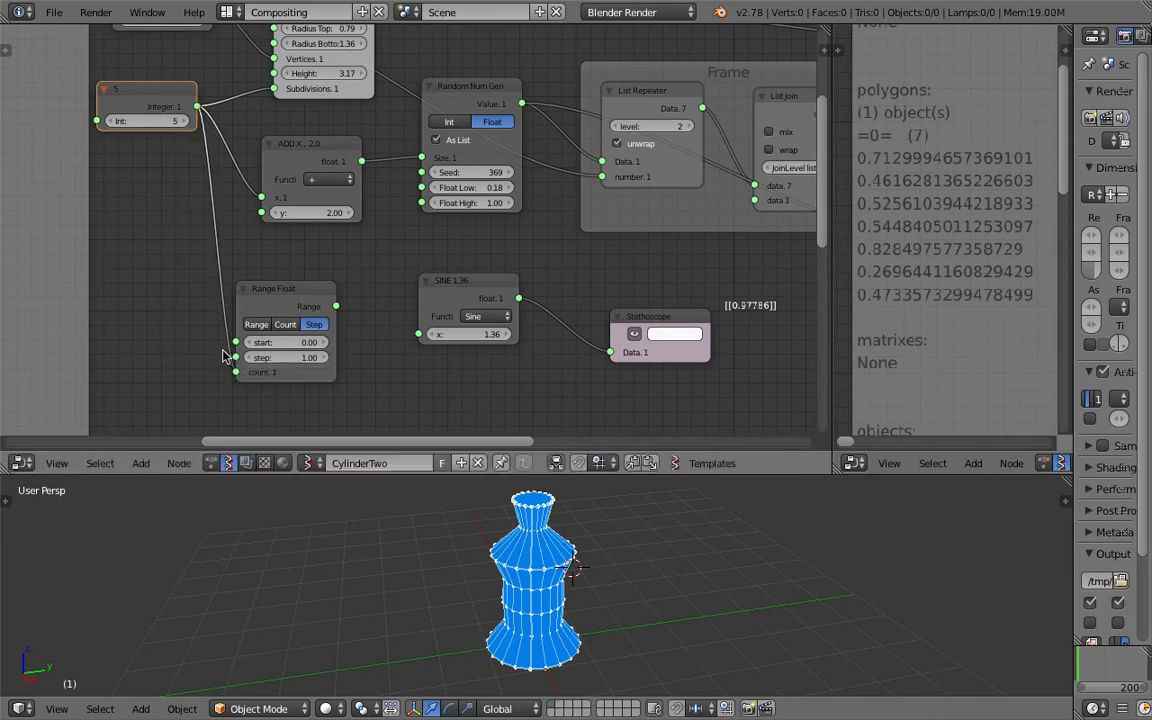
# Connect the Range Float output to the Sine node's x input and save over the file.
pyautogui.moveTo(333, 305); pyautogui.dragTo(419, 334)
pyautogui.scroll(3, 597, 290)
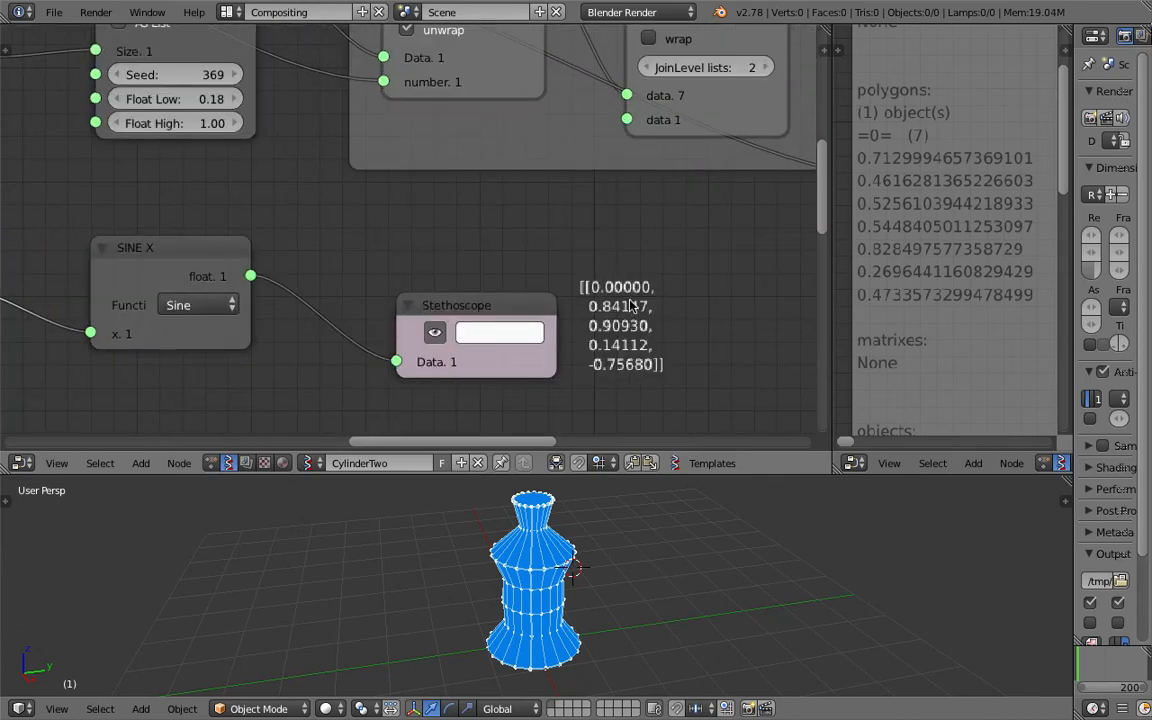
pyautogui.scroll(-3, 414, 275)
pyautogui.moveTo(414, 275); pyautogui.dragTo(650, 275, button='middle')
pyautogui.hotkey('ctrl', 's')
pyautogui.click(648, 272)
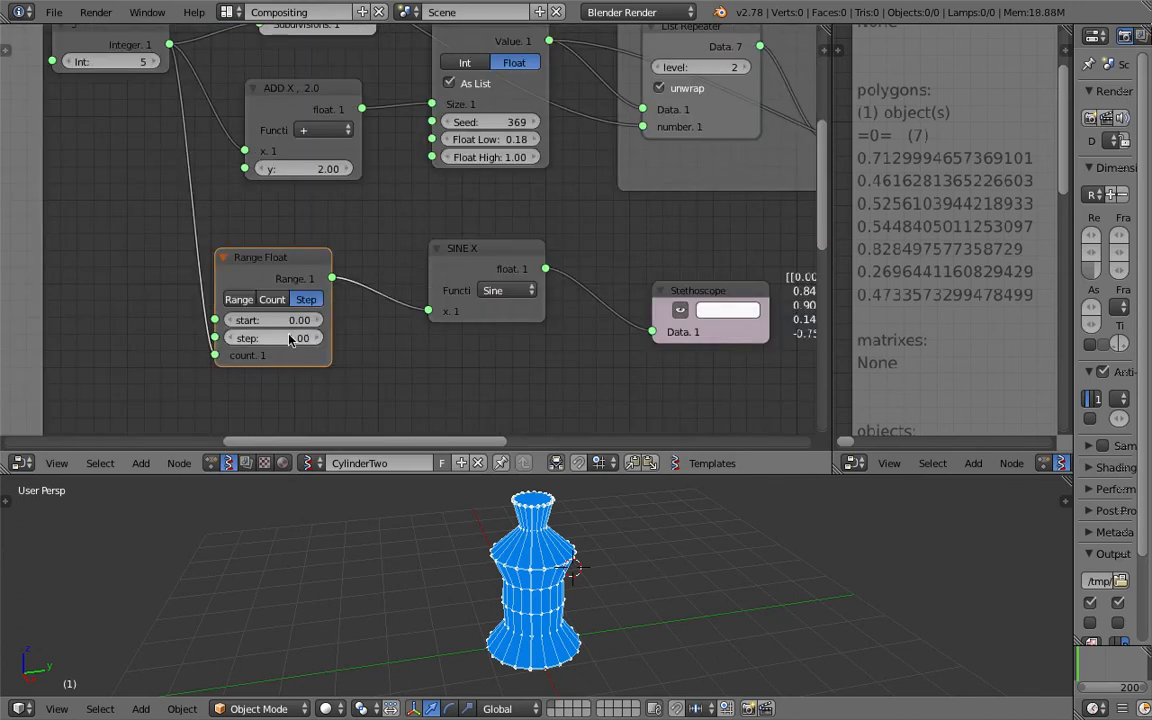
# Set the Range Float step to 0.76, move the node closer to the Sine node and save over the file.
pyautogui.moveTo(284, 342); pyautogui.dragTo(267, 338)
pyautogui.moveTo(251, 269); pyautogui.dragTo(285, 238)
pyautogui.hotkey('ctrl', 's')
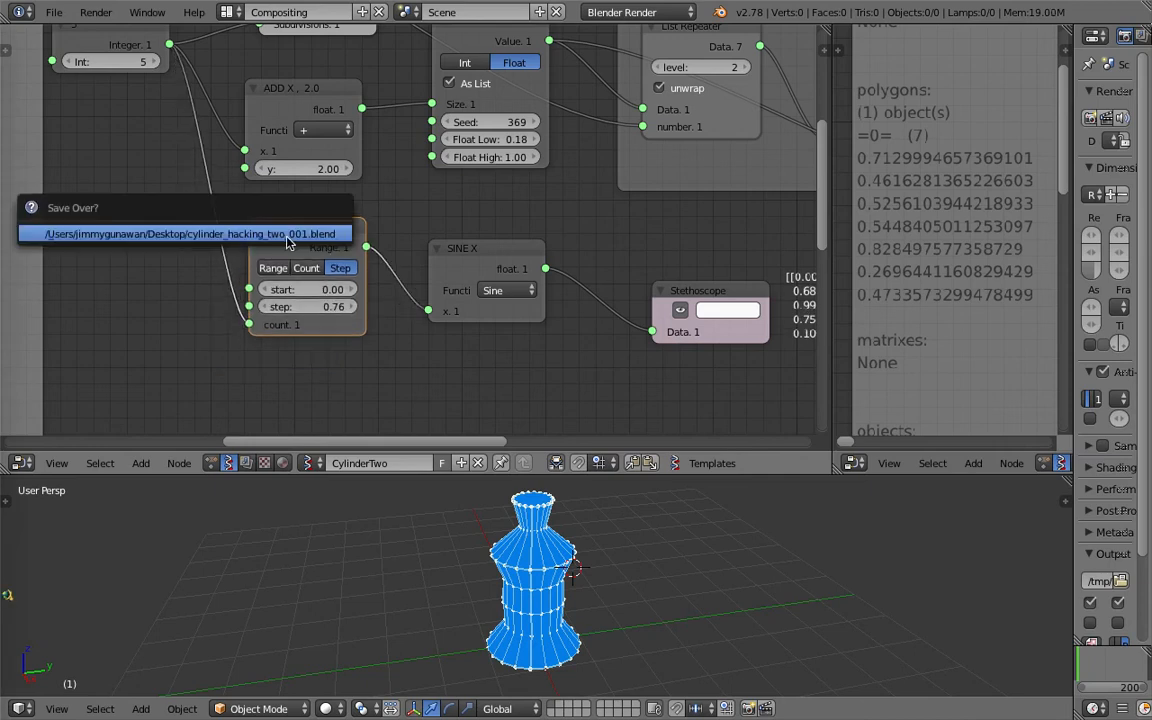
pyautogui.click(285, 237)
# Switch Range Float to Count mode with a stop of 15.31 and save over the file.
pyautogui.scroll(3, 293, 316)
pyautogui.click(272, 284)
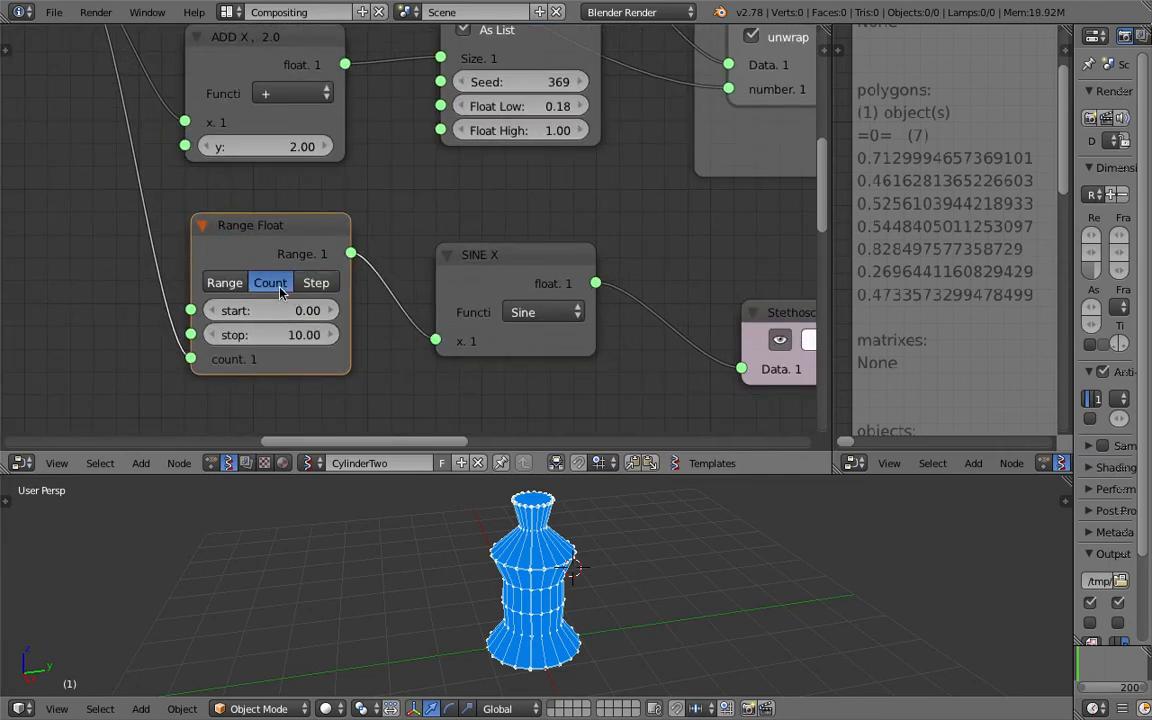
pyautogui.moveTo(296, 334); pyautogui.dragTo(345, 334)
pyautogui.scroll(-4, 526, 284)
pyautogui.moveTo(526, 284); pyautogui.dragTo(357, 278, button='middle')
pyautogui.hotkey('ctrl', 's')
pyautogui.click(357, 278)
pyautogui.moveTo(129, 300); pyautogui.dragTo(330, 300)
pyautogui.scroll(-4, 500, 305)
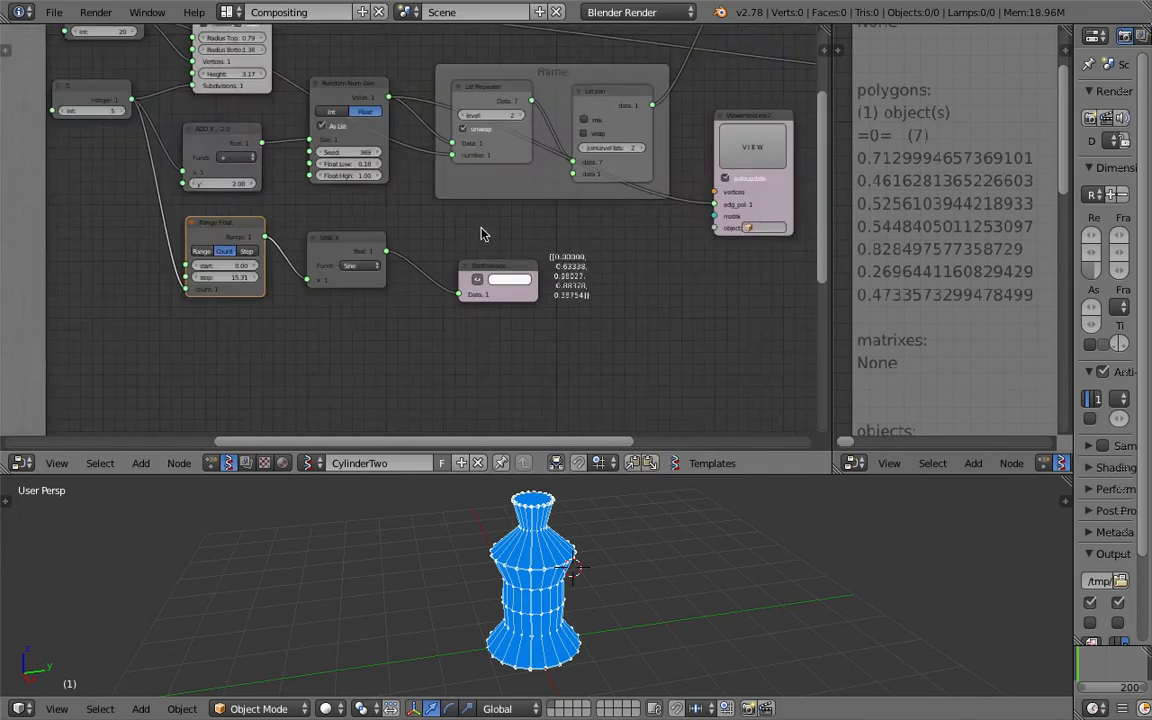
# Delete the Stethoscope node attached to the Sine output.
pyautogui.scroll(1, 498, 305)
pyautogui.moveTo(435, 370); pyautogui.dragTo(579, 368)
pyautogui.moveTo(579, 368); pyautogui.dragTo(494, 286, button='middle')
pyautogui.moveTo(485, 316); pyautogui.dragTo(478, 349)
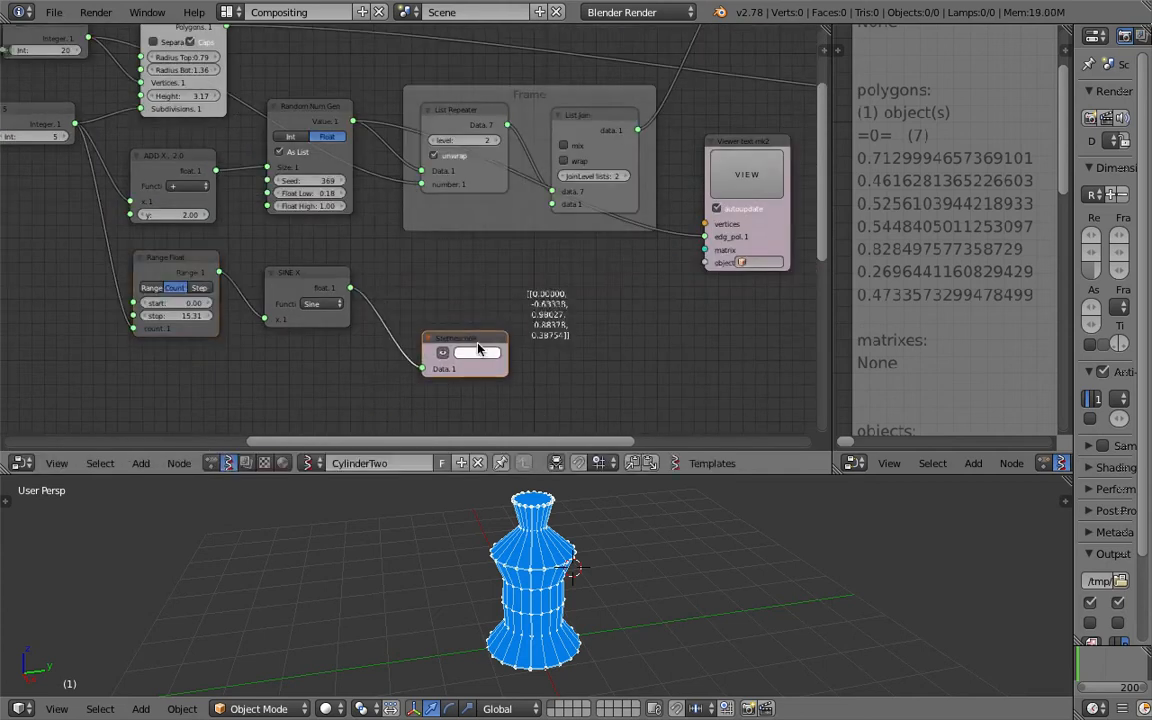
pyautogui.press('x')
# Duplicate the List Repeater and List Join pair below the original frame and connect the Sine output to the copied repeater's Data input.
pyautogui.click(475, 120)
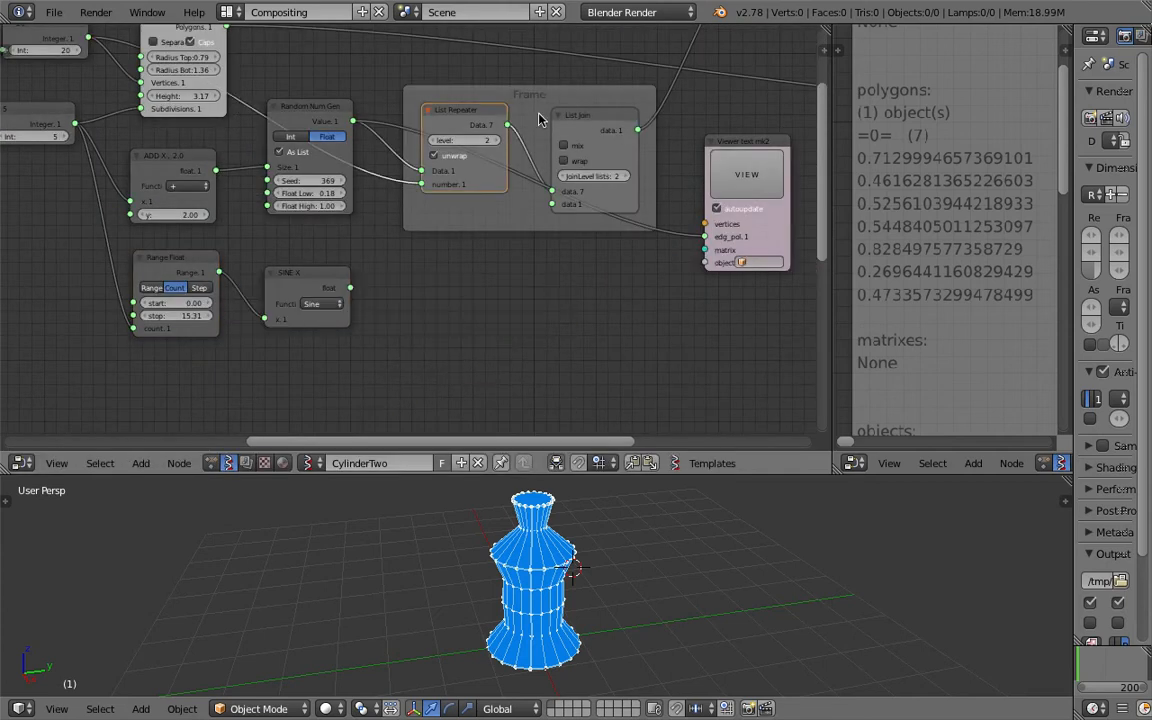
pyautogui.keyDown('shift'); pyautogui.click(594, 113); pyautogui.keyUp('shift')
pyautogui.hotkey('shift', 'd')
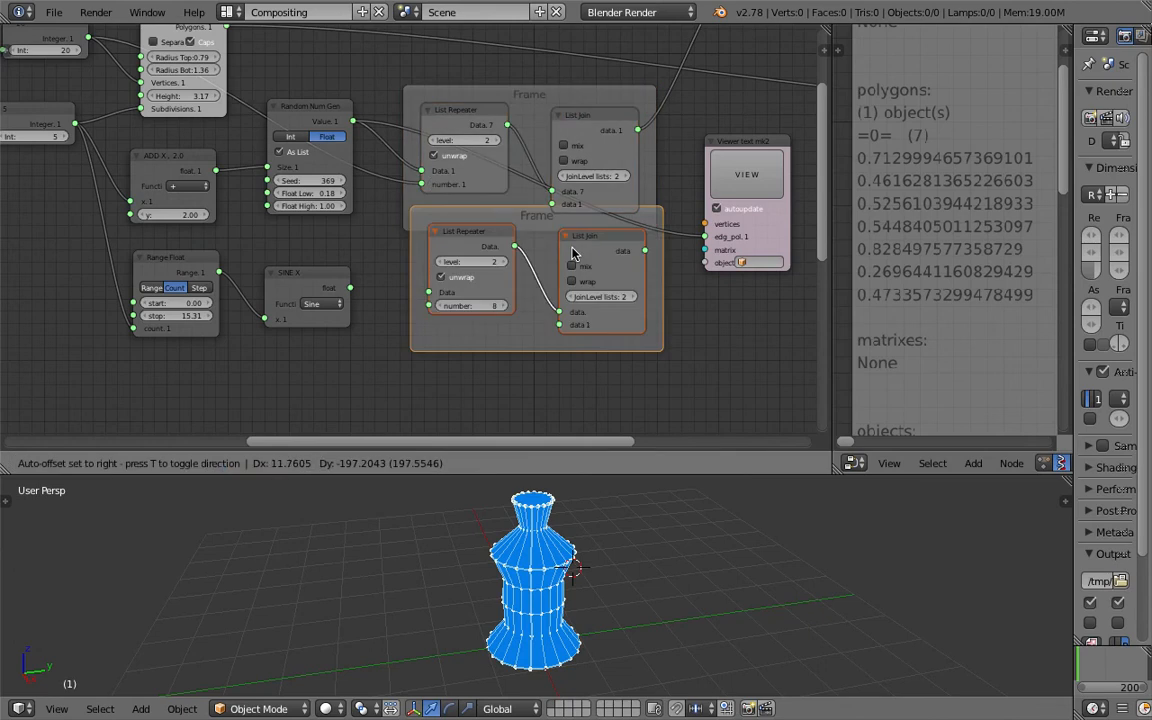
pyautogui.click(545, 262)
pyautogui.moveTo(377, 295); pyautogui.dragTo(384, 266, button='middle')
pyautogui.moveTo(358, 259); pyautogui.dragTo(423, 322)
# Save over the file and move the Viewer text mk2 node slightly upward.
pyautogui.moveTo(606, 282); pyautogui.dragTo(481, 278, button='middle')
pyautogui.hotkey('ctrl', 's')
pyautogui.click(481, 278)
pyautogui.moveTo(651, 118); pyautogui.dragTo(668, 98)
pyautogui.hotkey('shift', 'd')
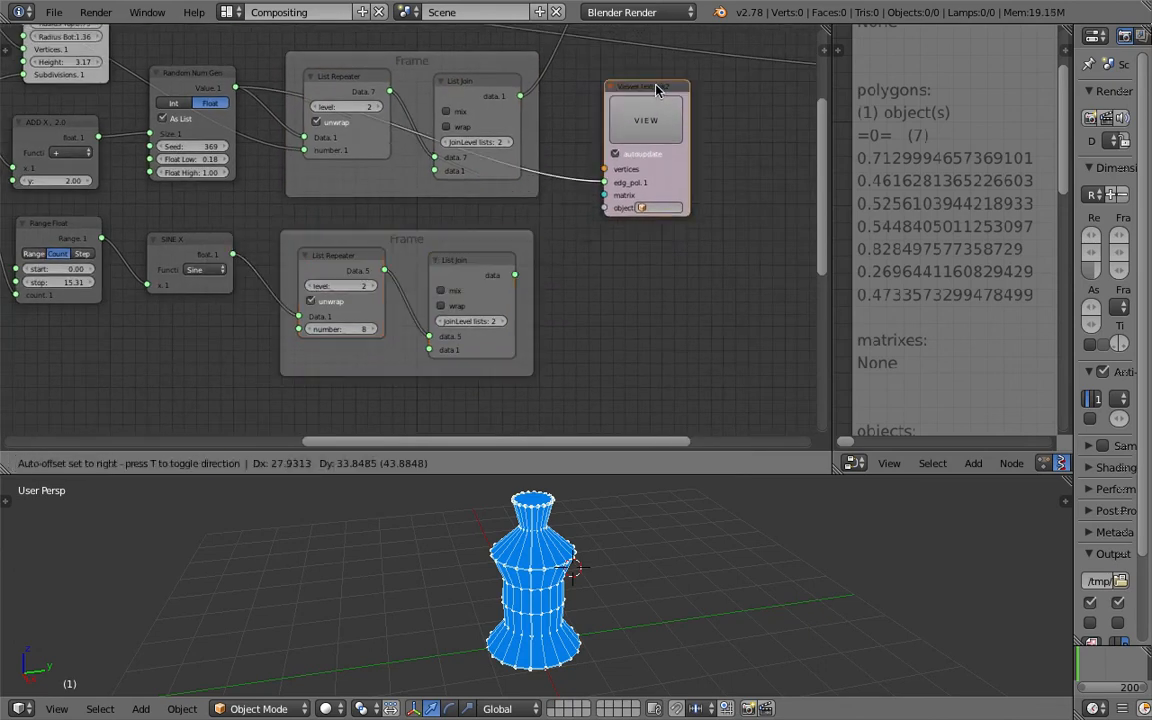
pyautogui.click(668, 258)
pyautogui.press('x')
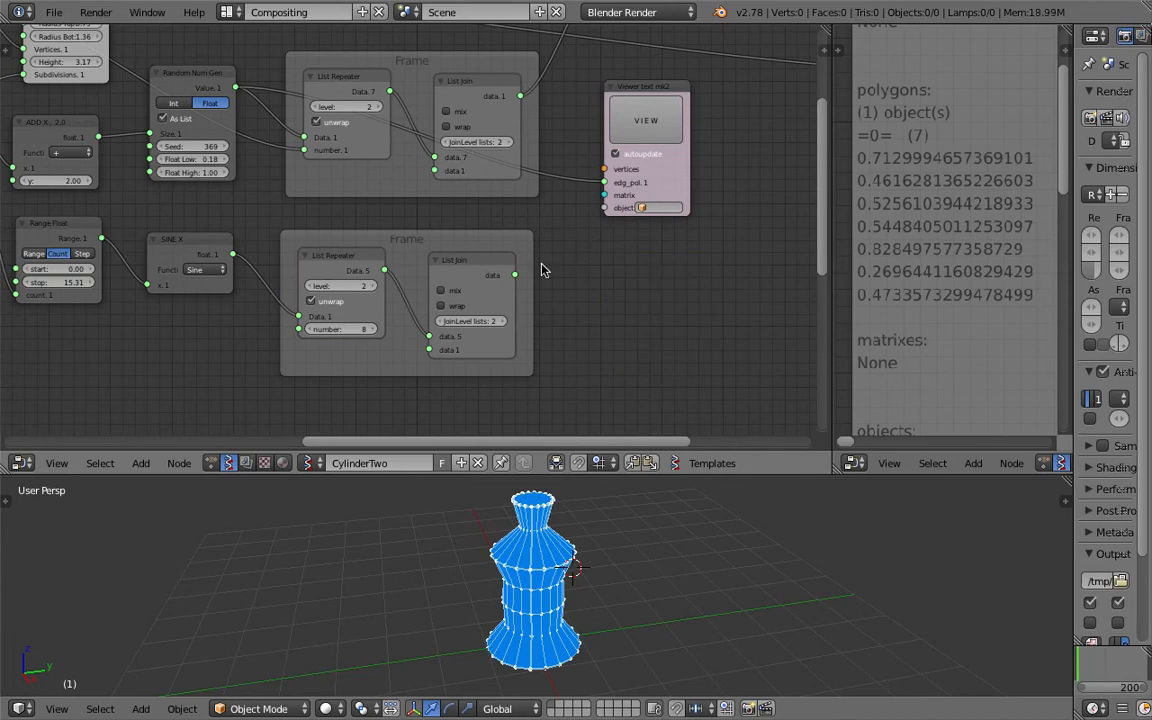
# Connect the copied List Join's data output to the text viewer's edg_pol input and read through the resulting list.
pyautogui.moveTo(515, 275); pyautogui.dragTo(604, 169)
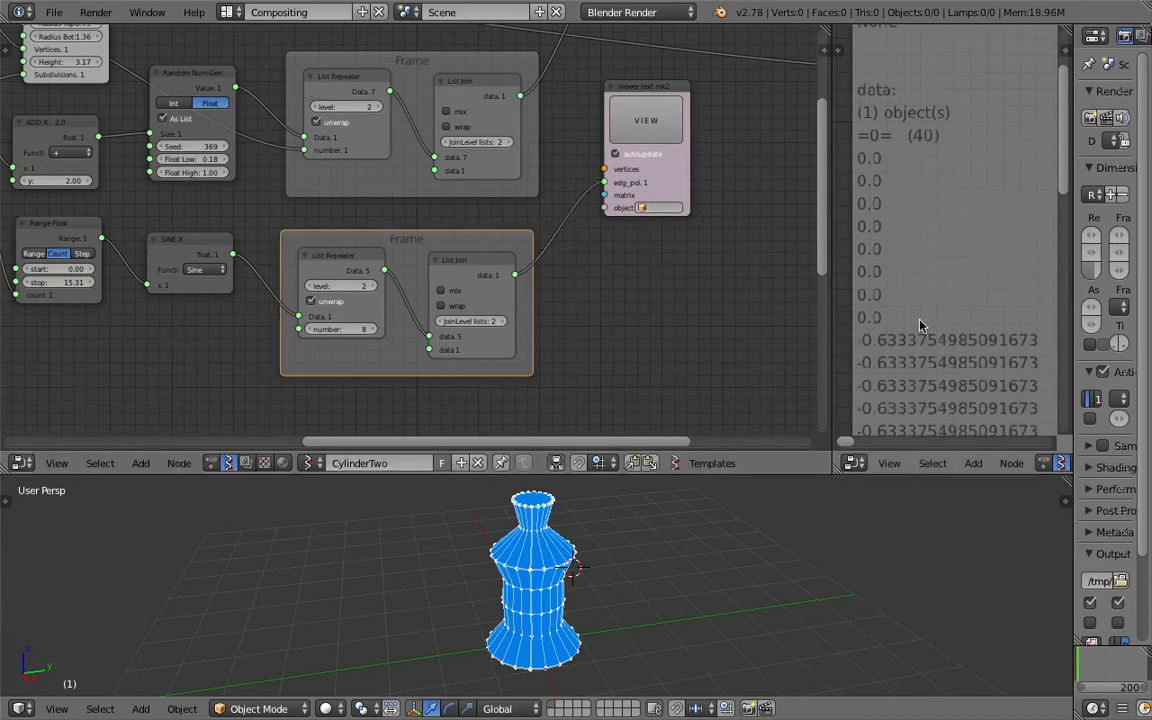
pyautogui.moveTo(917, 234); pyautogui.dragTo(913, 231, button='middle')
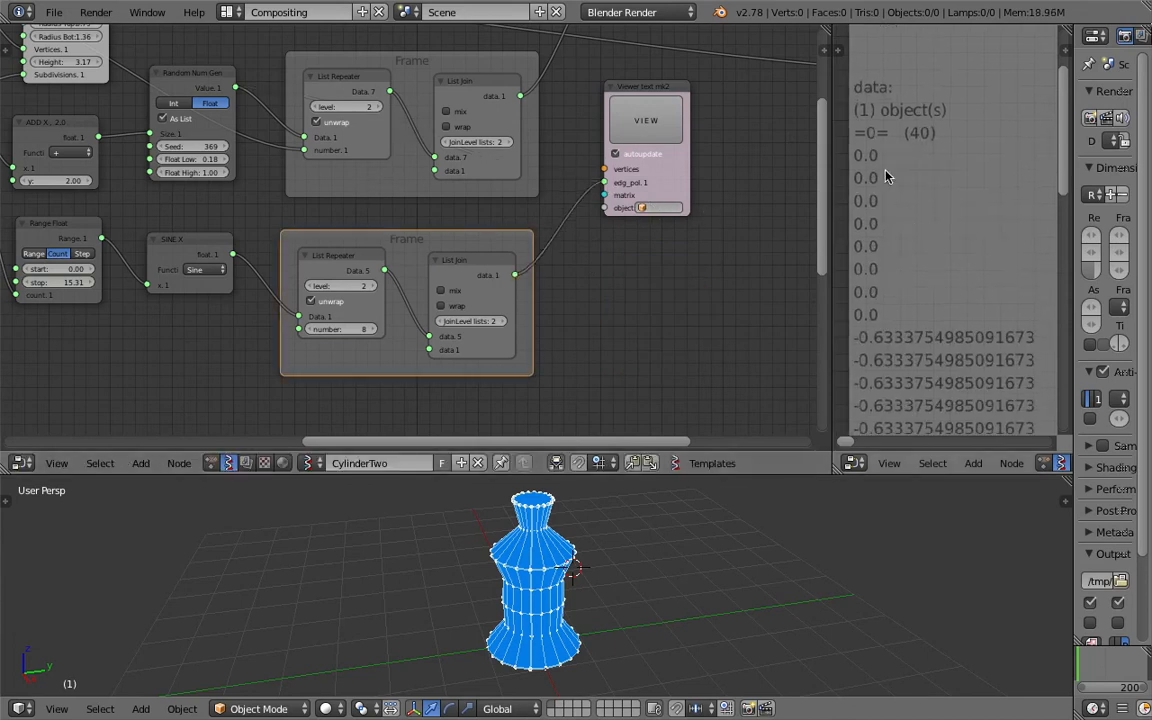
pyautogui.moveTo(891, 331); pyautogui.dragTo(904, 222, button='middle')
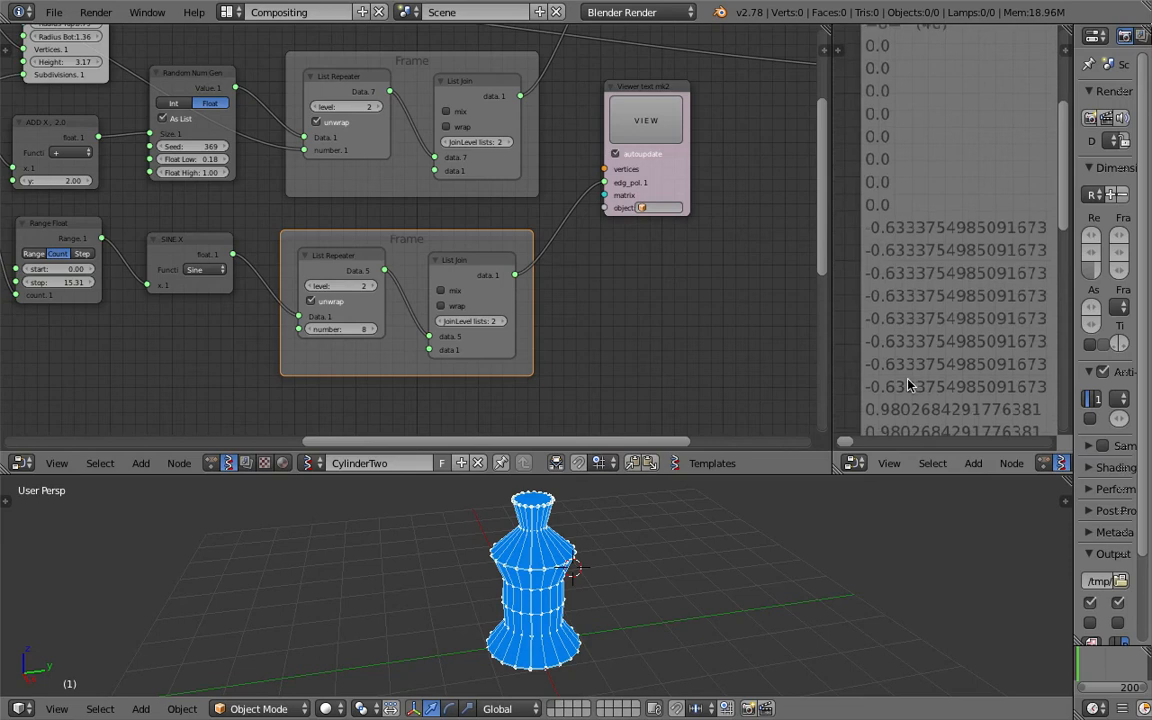
pyautogui.moveTo(908, 385); pyautogui.dragTo(901, 311, button='middle')
pyautogui.moveTo(916, 368); pyautogui.dragTo(911, 194, button='middle')
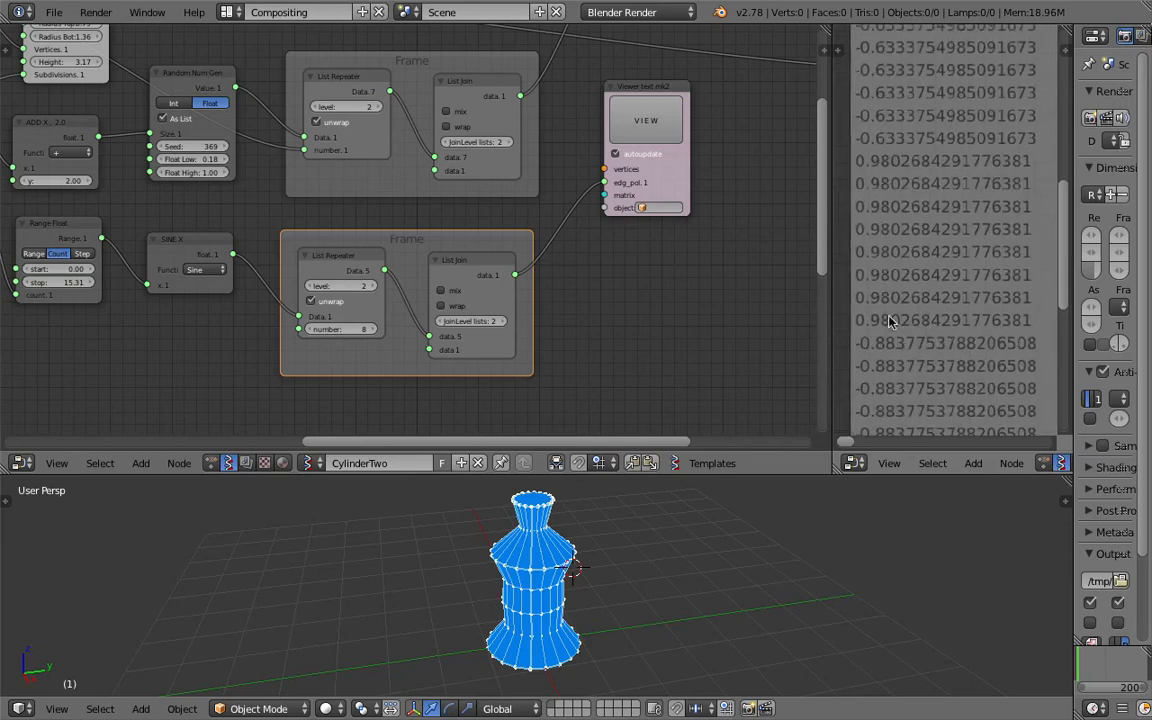
# Save over the file and connect the copied List Join's data output to the SCALAR node's amount input.
pyautogui.moveTo(681, 323); pyautogui.dragTo(674, 393, button='middle')
pyautogui.hotkey('ctrl', 's')
pyautogui.click(674, 393)
pyautogui.scroll(-2, 516, 270)
pyautogui.moveTo(516, 270); pyautogui.dragTo(499, 352, button='middle')
pyautogui.moveTo(470, 407); pyautogui.dragTo(557, 128)
pyautogui.moveTo(475, 213); pyautogui.dragTo(514, 173, button='middle')
pyautogui.moveTo(607, 535); pyautogui.dragTo(573, 514, button='middle')
pyautogui.moveTo(492, 348); pyautogui.dragTo(503, 294, button='middle')
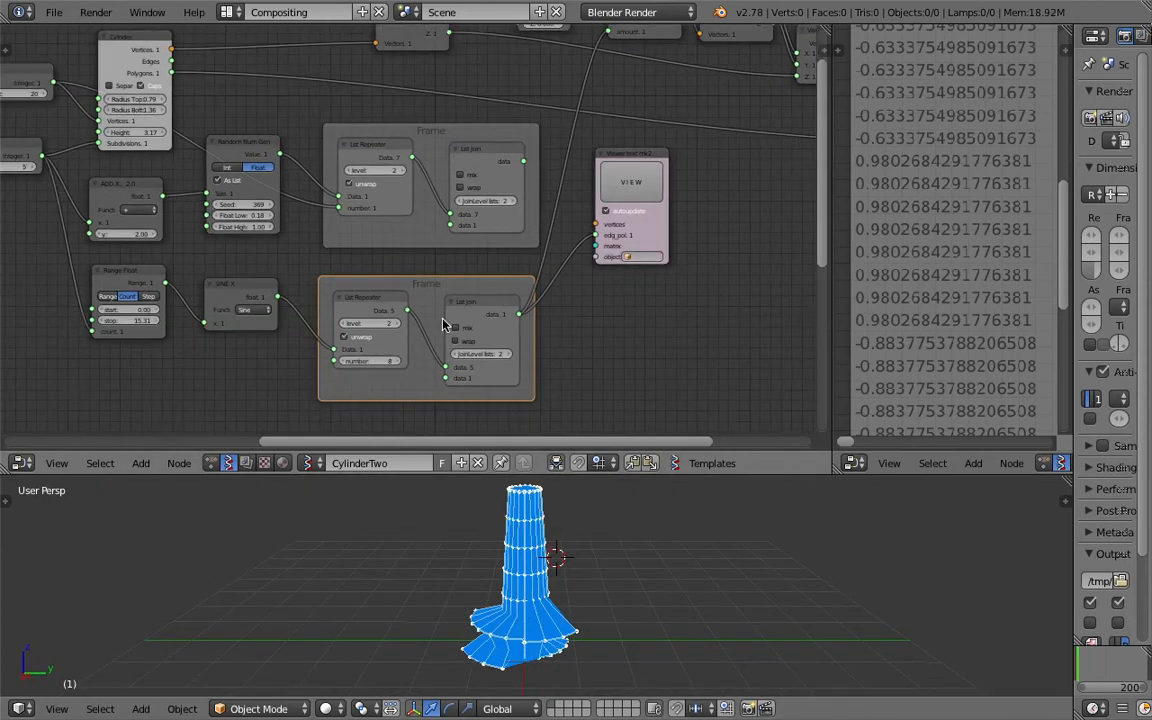
pyautogui.scroll(1, 443, 323)
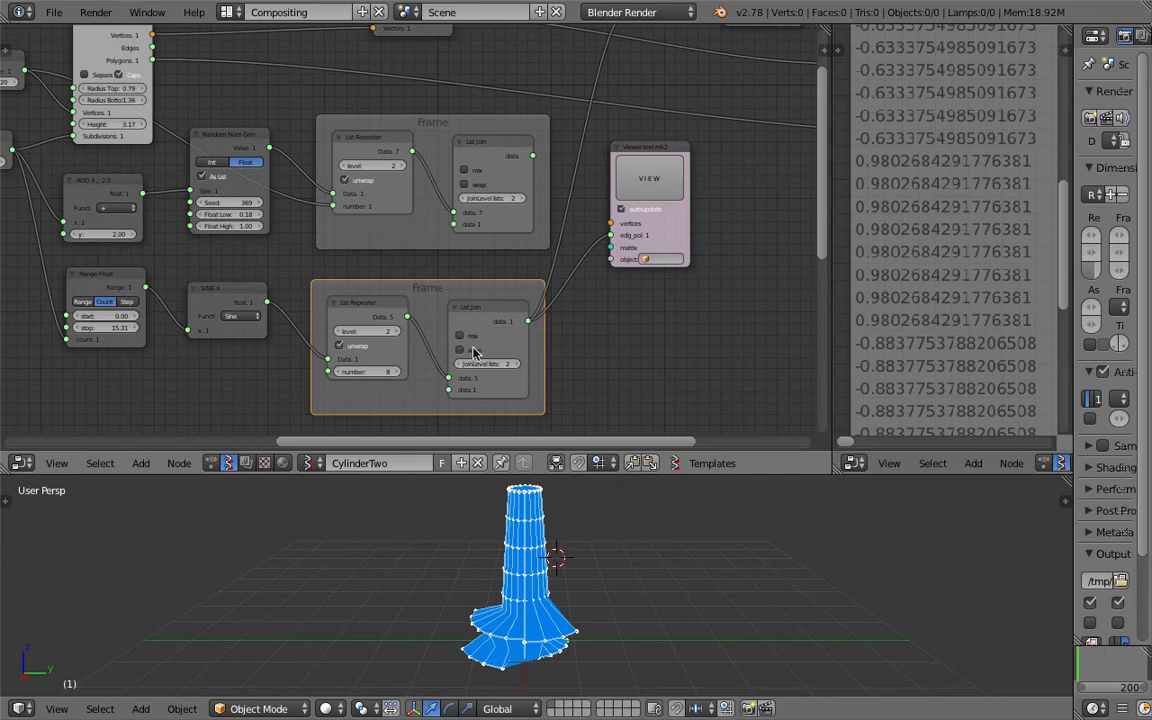
# Move the text viewer node farther from the list frames, review its list from the start and save over the file.
pyautogui.moveTo(619, 296); pyautogui.dragTo(615, 372, button='middle')
pyautogui.moveTo(668, 231); pyautogui.dragTo(706, 239)
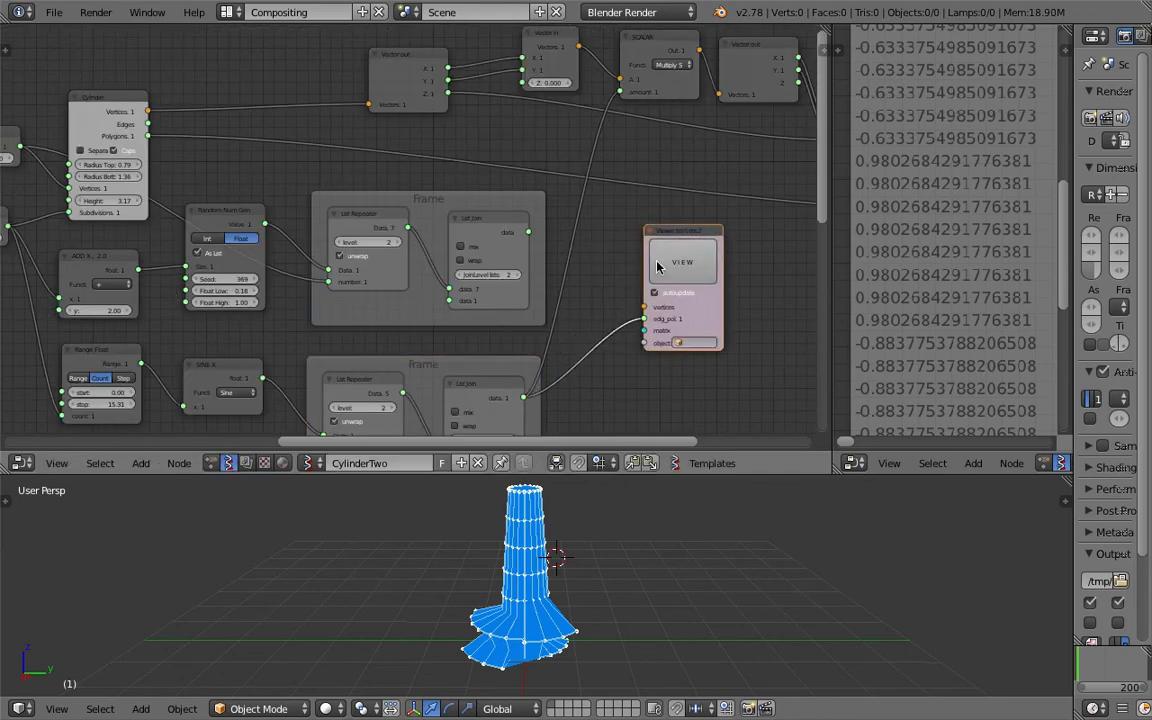
pyautogui.scroll(3, 925, 290)
pyautogui.scroll(-5, 923, 287)
pyautogui.moveTo(920, 237); pyautogui.dragTo(920, 315, button='middle')
pyautogui.hotkey('ctrl', 's')
pyautogui.click(919, 322)
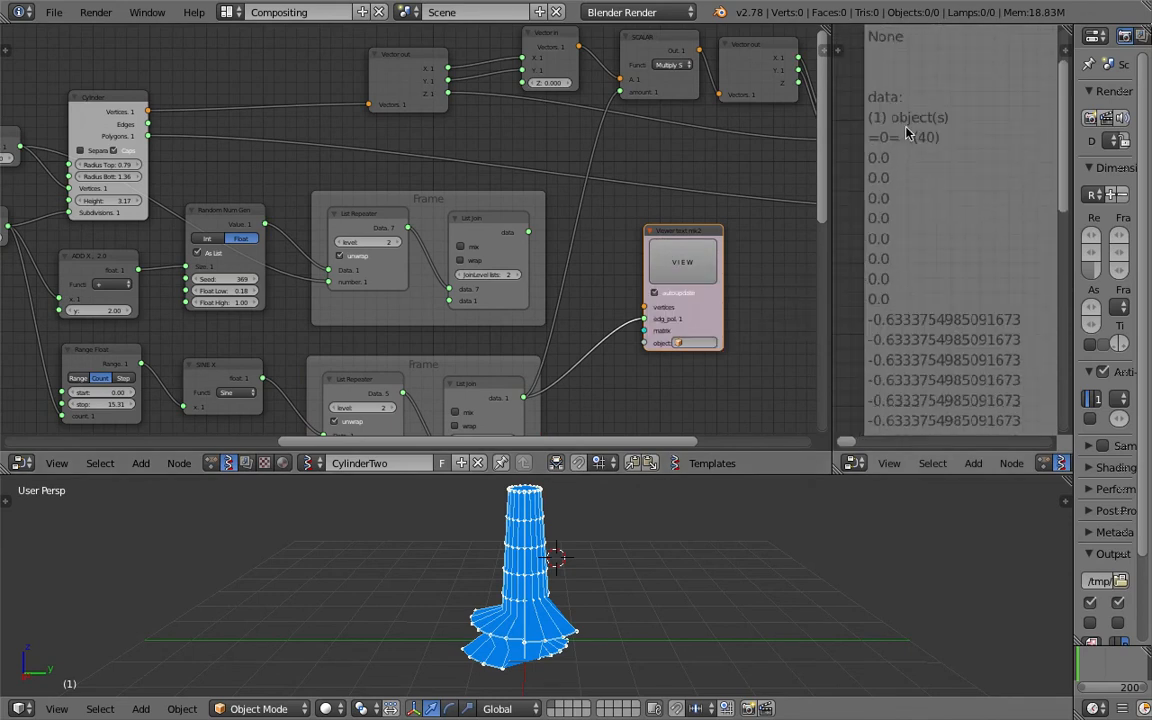
# Save over the file and connect the original List Join's data output to the text viewer's edg_pol input.
pyautogui.moveTo(618, 323); pyautogui.dragTo(676, 286, button='middle')
pyautogui.hotkey('ctrl', 's')
pyautogui.click(676, 286)
pyautogui.moveTo(306, 206)
pyautogui.mouseDown(button='middle')
pyautogui.moveTo(437, 218)
pyautogui.moveTo(323, 199)
pyautogui.mouseUp(button='middle')
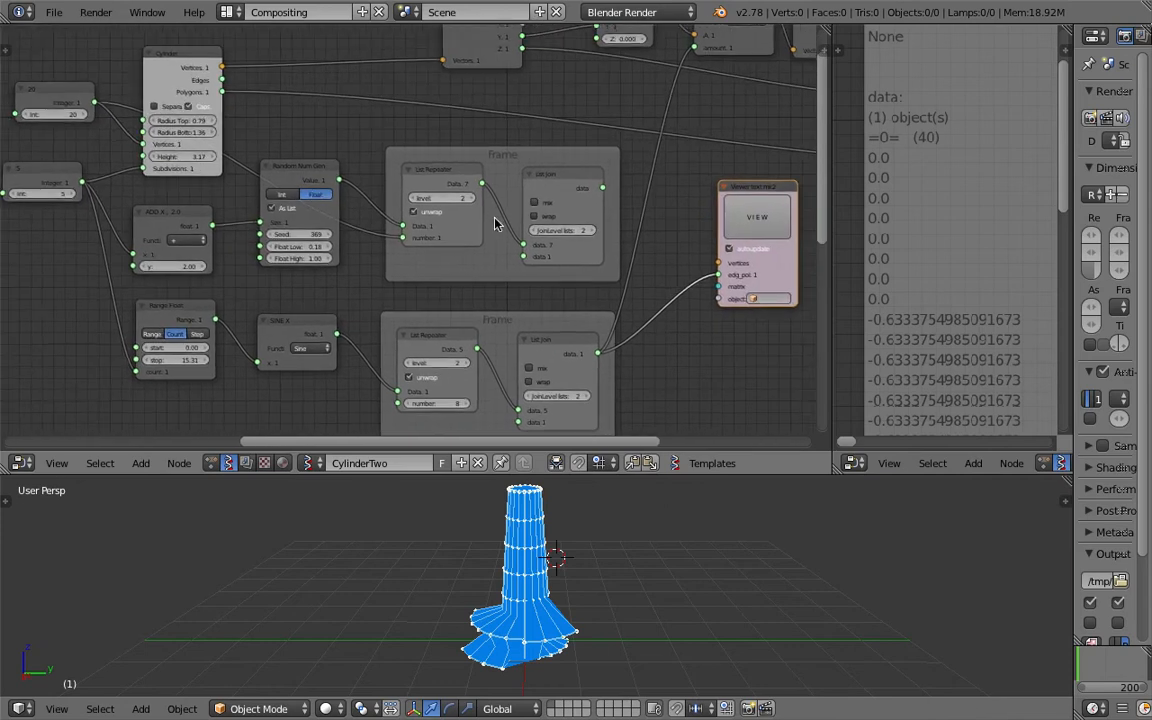
pyautogui.moveTo(587, 228); pyautogui.dragTo(593, 224, button='middle')
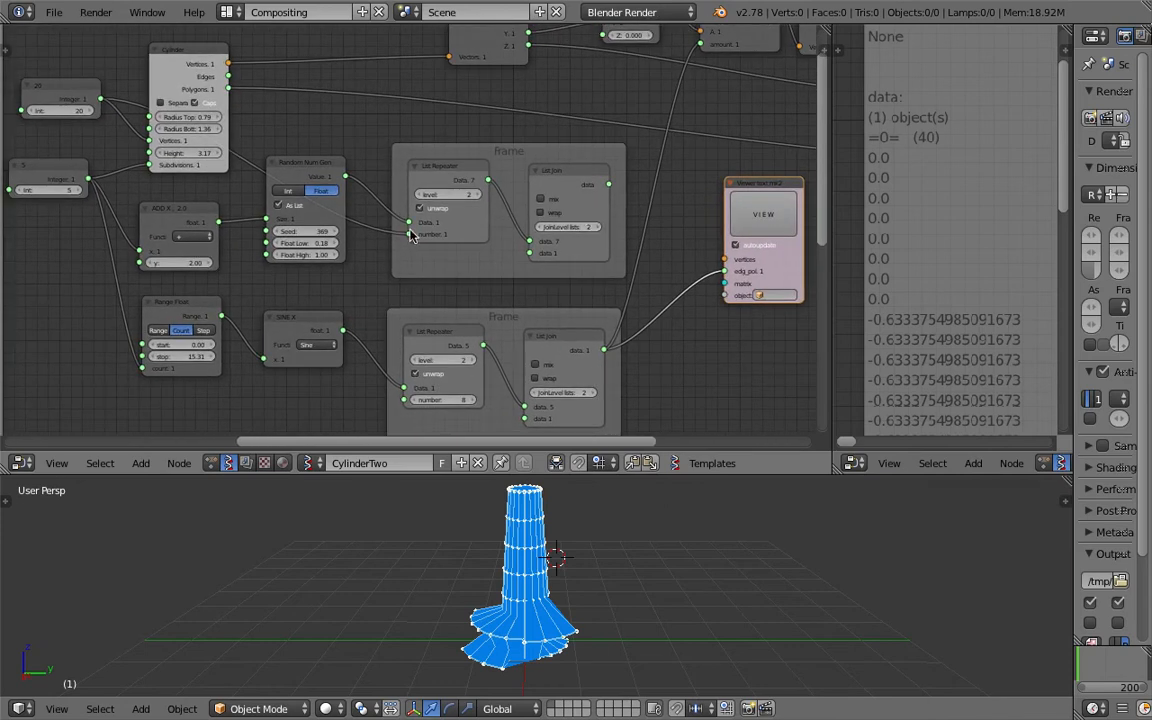
pyautogui.moveTo(513, 222); pyautogui.dragTo(492, 218, button='middle')
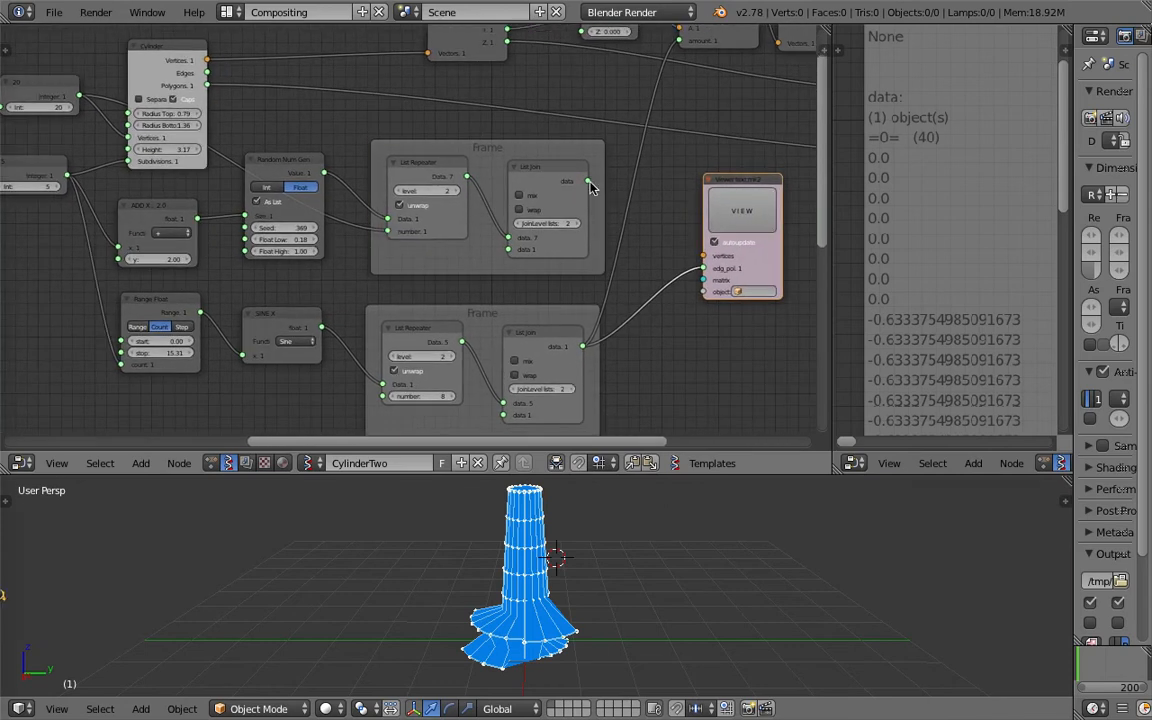
pyautogui.moveTo(590, 188); pyautogui.dragTo(596, 189)
pyautogui.moveTo(672, 244); pyautogui.dragTo(704, 256)
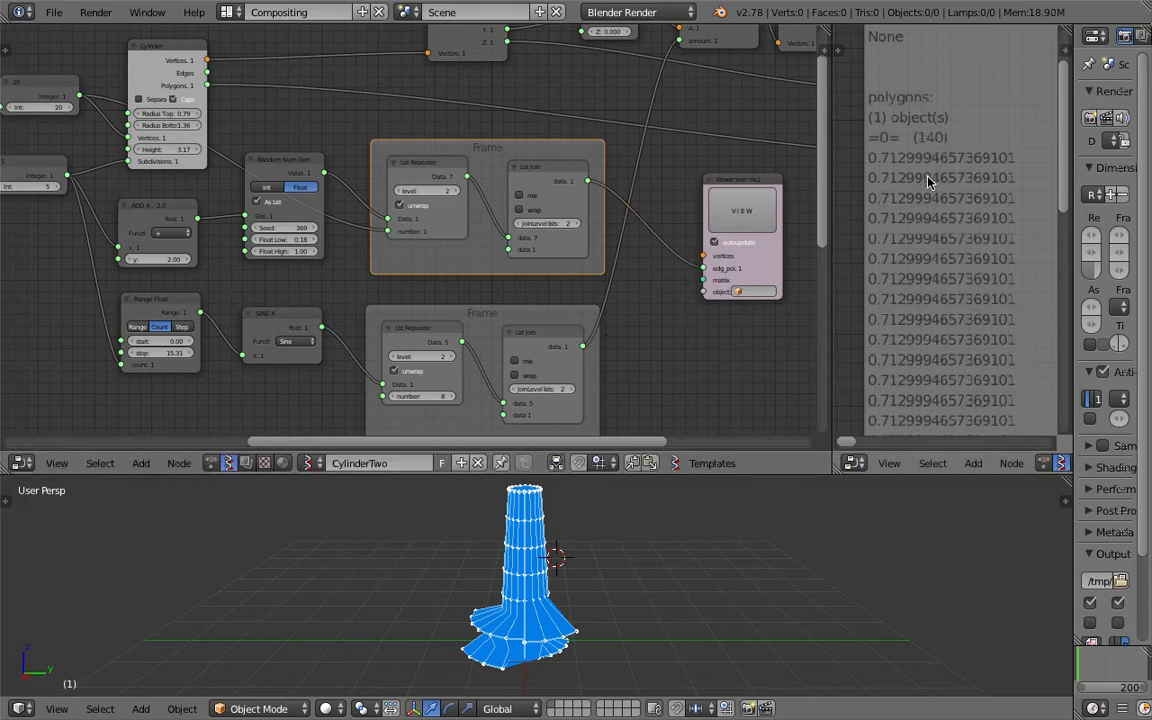
# Reposition the two integer nodes and connect the vertices integer to the copied List Repeater's number input.
pyautogui.moveTo(373, 355); pyautogui.dragTo(494, 376, button='middle')
pyautogui.moveTo(172, 172); pyautogui.dragTo(164, 196)
pyautogui.moveTo(156, 90); pyautogui.dragTo(123, 100)
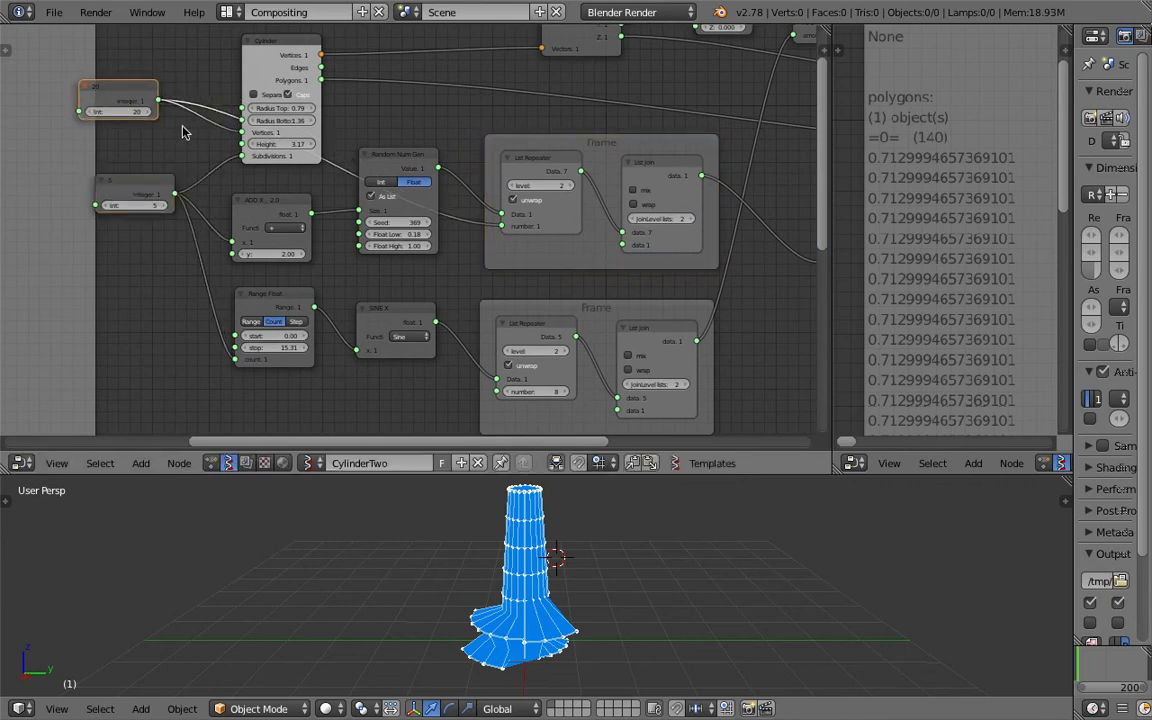
pyautogui.moveTo(496, 391); pyautogui.dragTo(157, 111)
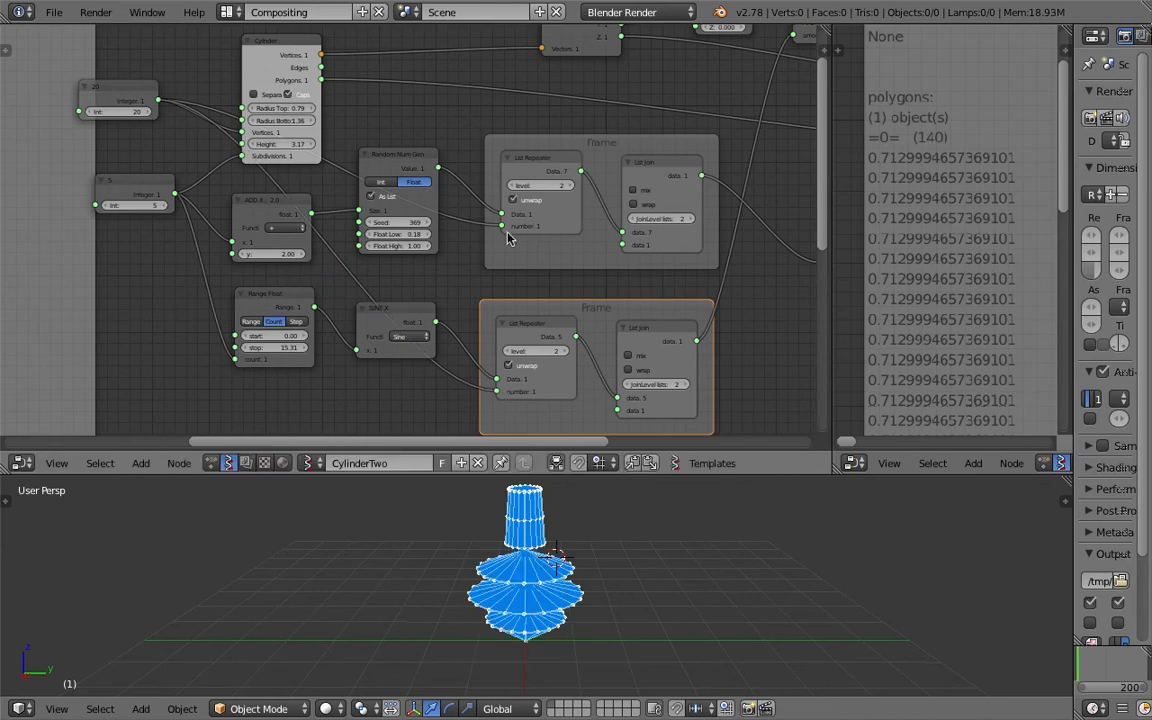
# Set the Range Float stop to 17.20 and move the subdivisions integer node away from the addition node.
pyautogui.moveTo(640, 255); pyautogui.dragTo(530, 226, button='middle')
pyautogui.moveTo(622, 296); pyautogui.dragTo(576, 306, button='middle')
pyautogui.moveTo(613, 572); pyautogui.dragTo(635, 564, button='middle')
pyautogui.moveTo(194, 298)
pyautogui.mouseDown()
pyautogui.moveTo(159, 298)
pyautogui.moveTo(205, 298)
pyautogui.mouseUp()
pyautogui.moveTo(296, 275); pyautogui.dragTo(417, 285, button='middle')
pyautogui.moveTo(183, 153); pyautogui.dragTo(155, 157)
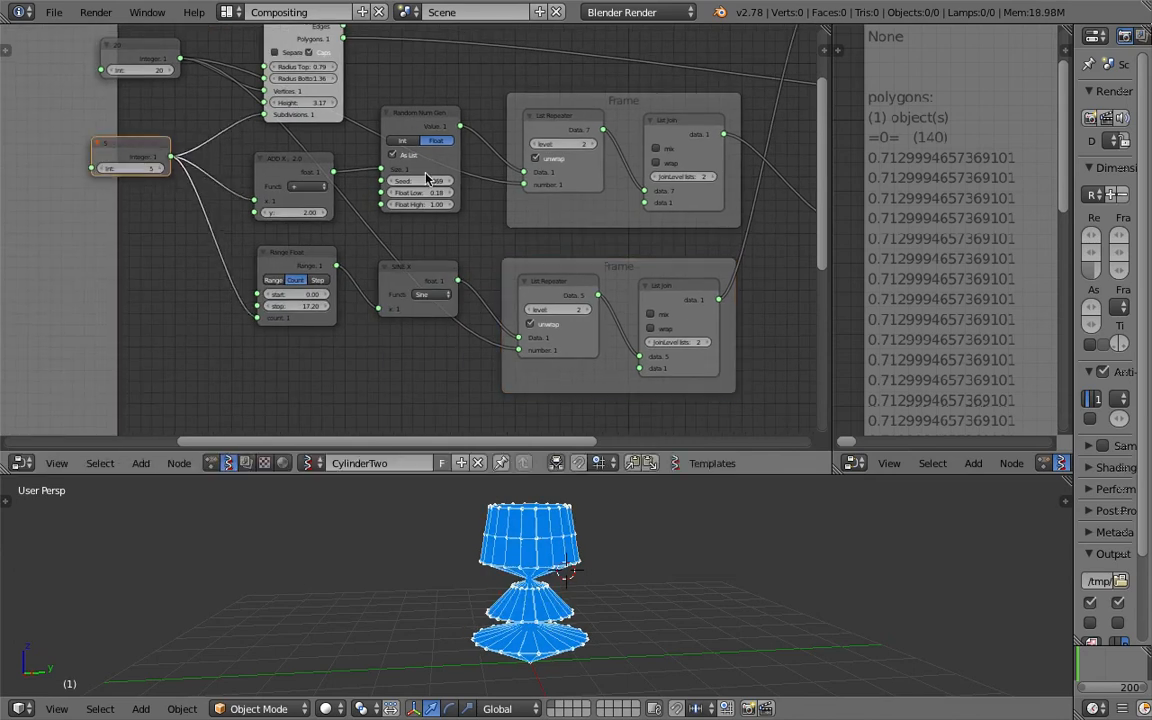
pyautogui.moveTo(480, 185); pyautogui.dragTo(476, 206, button='middle')
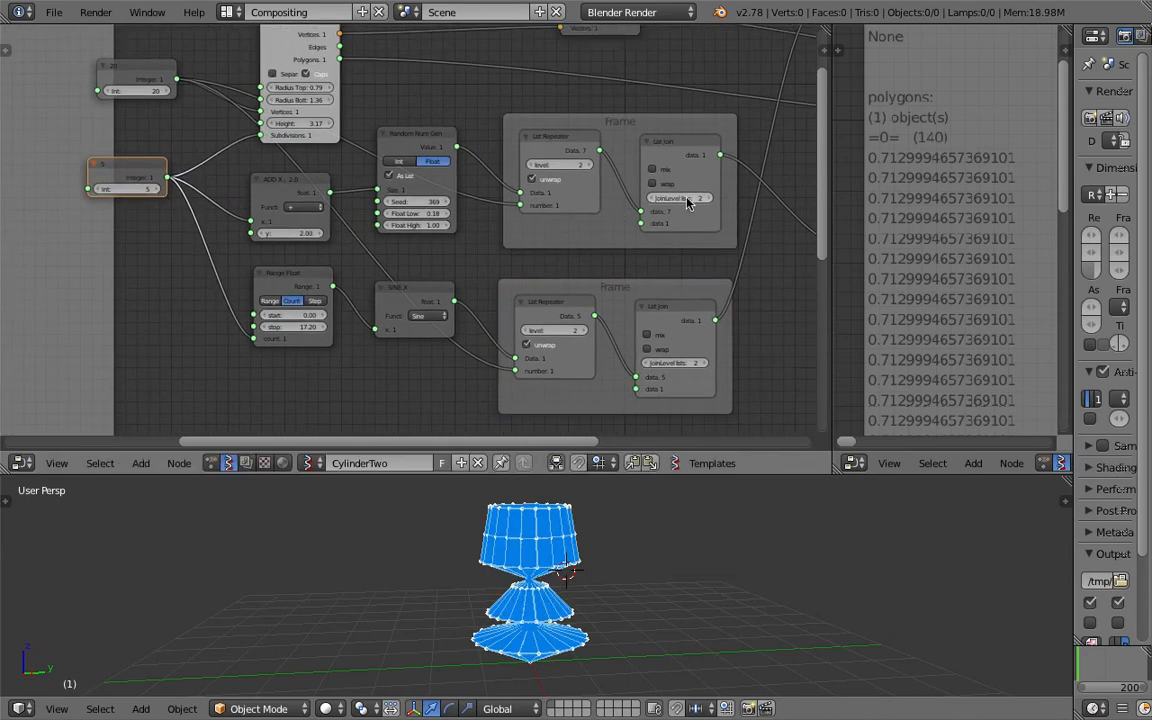
# Rearrange the original List Join and List Repeater, the vertices integer and the Sine node to tidy the layout.
pyautogui.moveTo(670, 151); pyautogui.dragTo(683, 145)
pyautogui.moveTo(562, 143); pyautogui.dragTo(584, 145)
pyautogui.moveTo(129, 66); pyautogui.dragTo(147, 69)
pyautogui.moveTo(421, 302); pyautogui.dragTo(422, 317)
pyautogui.scroll(1, 265, 338)
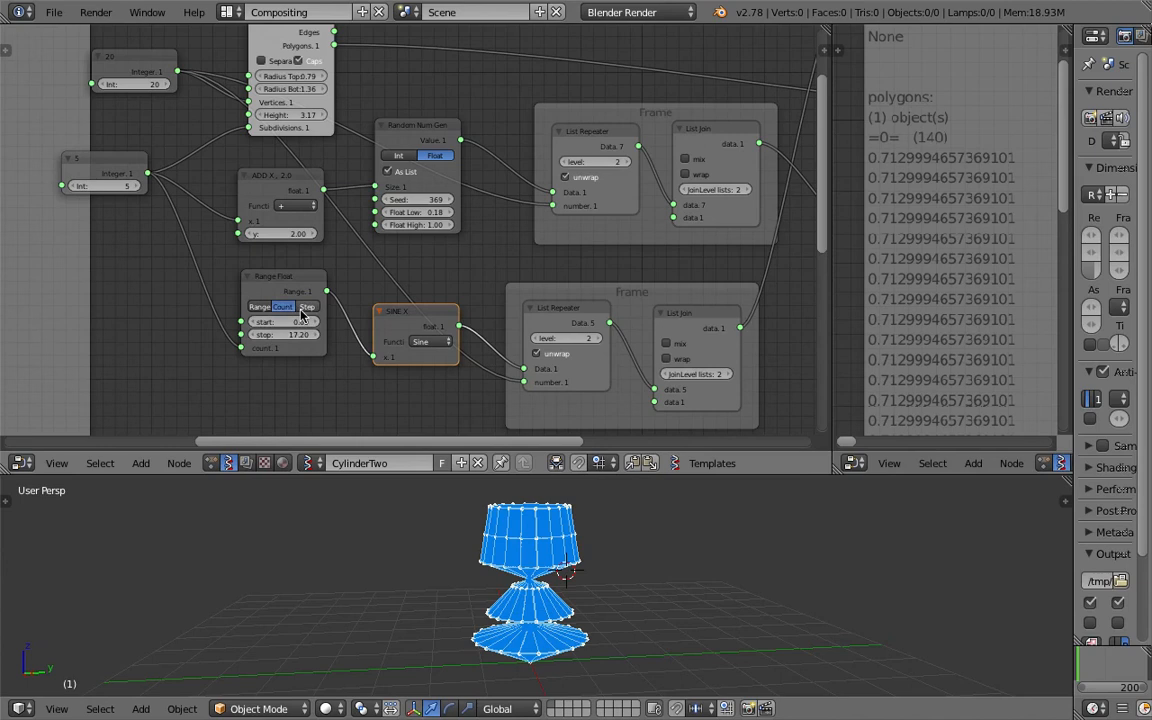
# Switch Range Float to Step mode with a step of 1.69 and move it and the Sine node away from the list frame.
pyautogui.click(303, 307)
pyautogui.hotkey('ctrl', 's')
pyautogui.click(303, 314)
pyautogui.moveTo(295, 334); pyautogui.dragTo(412, 334)
pyautogui.moveTo(297, 280); pyautogui.dragTo(236, 281)
pyautogui.moveTo(426, 322); pyautogui.dragTo(375, 319)
# Set the subdivisions integer to 11 and the vertices integer to 15.
pyautogui.moveTo(112, 186)
pyautogui.mouseDown()
pyautogui.moveTo(175, 186)
pyautogui.moveTo(118, 186)
pyautogui.mouseUp()
pyautogui.moveTo(142, 84)
pyautogui.mouseDown()
pyautogui.moveTo(152, 84)
pyautogui.moveTo(112, 84)
pyautogui.moveTo(122, 84)
pyautogui.mouseUp()
pyautogui.moveTo(107, 186); pyautogui.dragTo(127, 186)
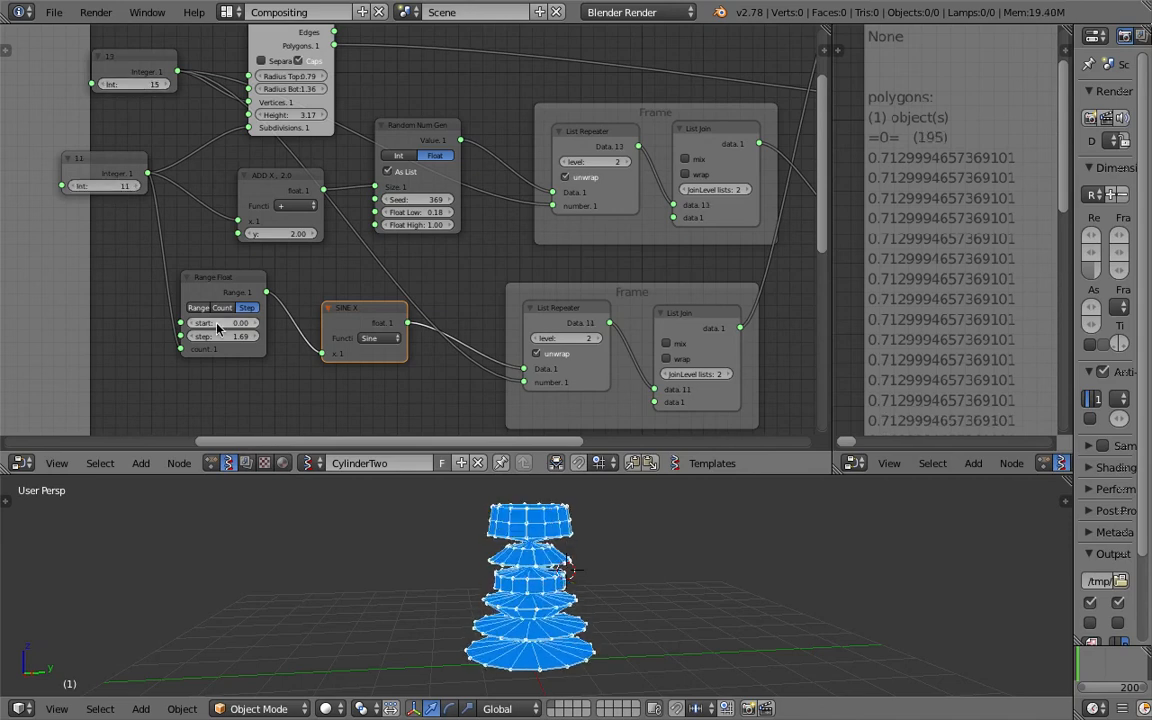
# Save the file, then link the addition node's output to the Range Float count input and collapse the addition node.
pyautogui.click(267, 187)
pyautogui.scroll(3, 275, 231)
pyautogui.scroll(3, 567, 588)
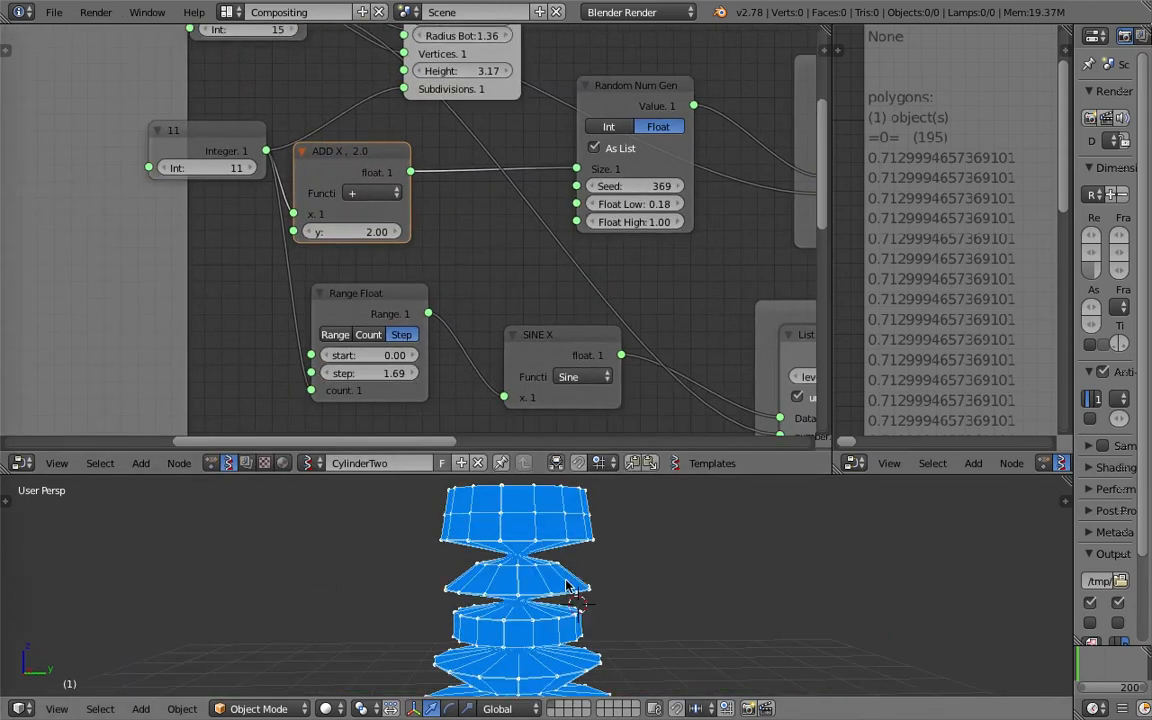
pyautogui.scroll(-3, 564, 539)
pyautogui.keyDown('shift'); pyautogui.moveTo(560, 583); pyautogui.dragTo(556, 554, button='middle'); pyautogui.keyUp('shift')
pyautogui.hotkey('ctrl', 's')
pyautogui.click(555, 554)
pyautogui.moveTo(339, 156); pyautogui.dragTo(312, 390)
pyautogui.click(324, 161)
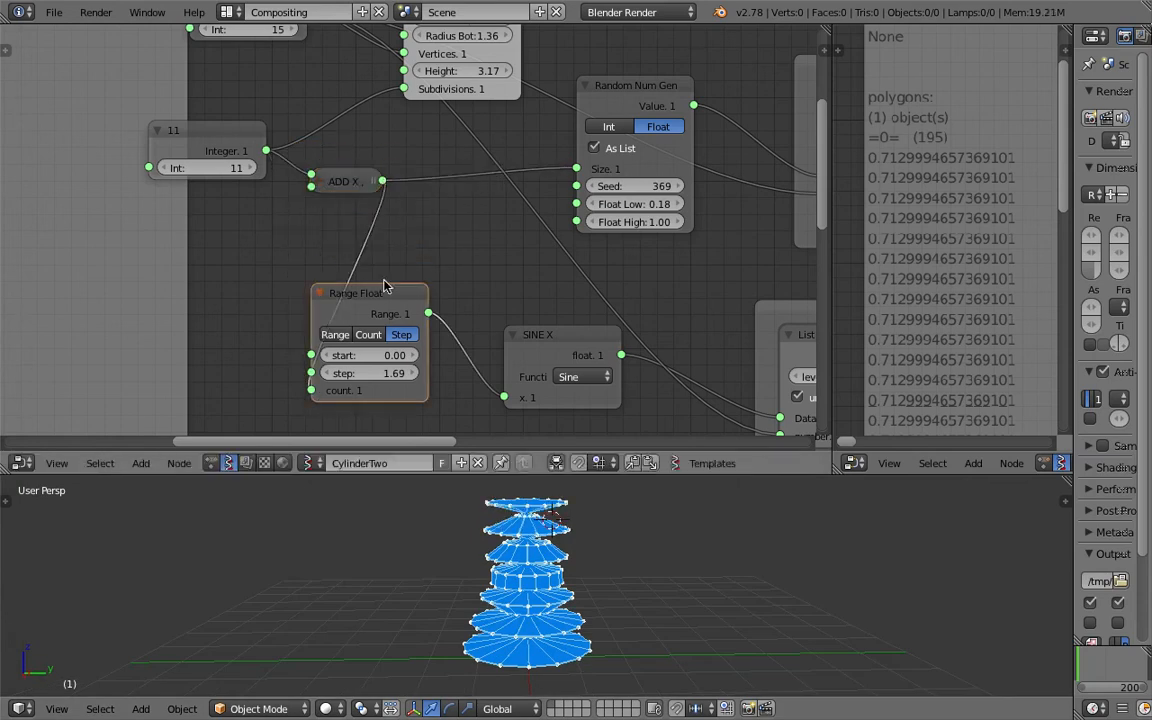
# Move the Range Float node closer to the collapsed addition node and save the file.
pyautogui.moveTo(386, 283); pyautogui.dragTo(425, 255)
pyautogui.hotkey('ctrl', 's')
pyautogui.click(425, 283)
pyautogui.moveTo(273, 171); pyautogui.dragTo(277, 198, button='middle')
pyautogui.moveTo(410, 351); pyautogui.dragTo(401, 298, button='middle')
# Set the Range Float step to 0.58 and save the file.
pyautogui.moveTo(410, 316); pyautogui.dragTo(340, 316)
pyautogui.moveTo(566, 551); pyautogui.dragTo(577, 617, button='middle')
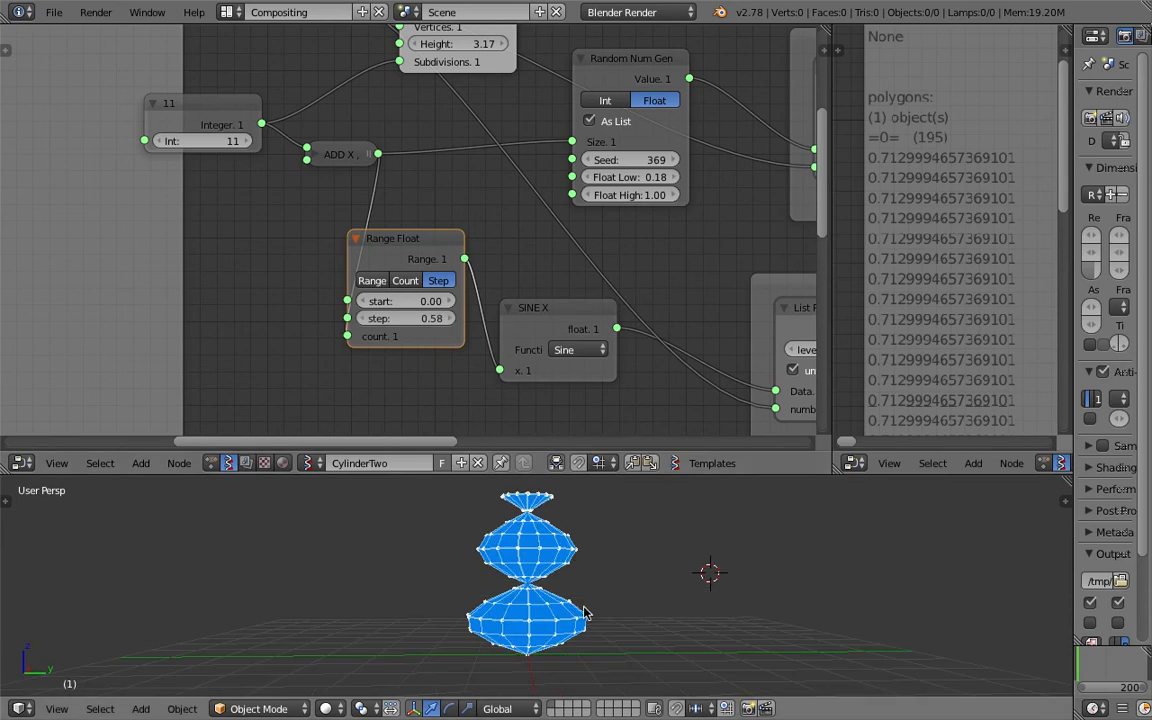
pyautogui.moveTo(595, 553); pyautogui.dragTo(585, 600, button='middle')
pyautogui.moveTo(432, 319); pyautogui.dragTo(430, 319)
pyautogui.hotkey('ctrl', 's')
pyautogui.moveTo(578, 550); pyautogui.dragTo(576, 566, button='middle')
pyautogui.hotkey('ctrl', 's')
pyautogui.click(576, 565)
# Move the Sine and Range Float nodes away from the lower list frame to free up space, saving the file.
pyautogui.moveTo(568, 330); pyautogui.dragTo(468, 242, button='middle')
pyautogui.moveTo(450, 230); pyautogui.dragTo(378, 314)
pyautogui.moveTo(434, 350); pyautogui.dragTo(436, 283, button='middle')
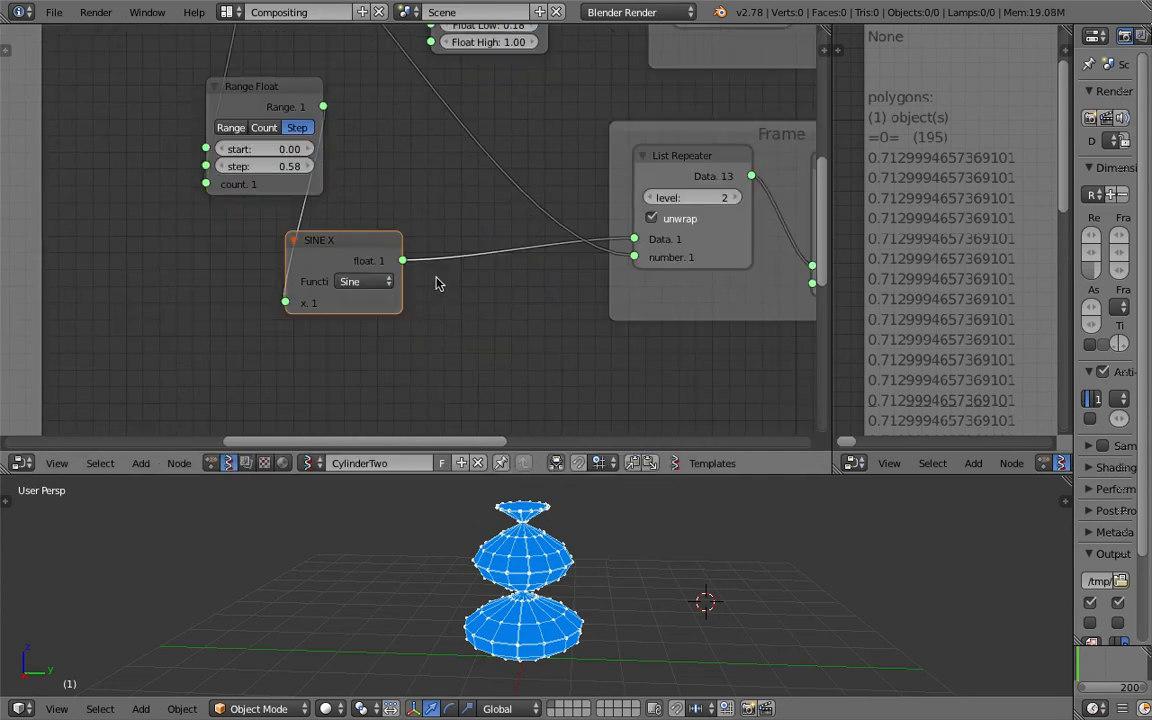
pyautogui.moveTo(371, 252); pyautogui.dragTo(404, 256)
pyautogui.moveTo(285, 101); pyautogui.dragTo(206, 140)
pyautogui.hotkey('ctrl', 's')
pyautogui.click(207, 139)
pyautogui.moveTo(366, 259); pyautogui.dragTo(295, 229)
pyautogui.press('space')
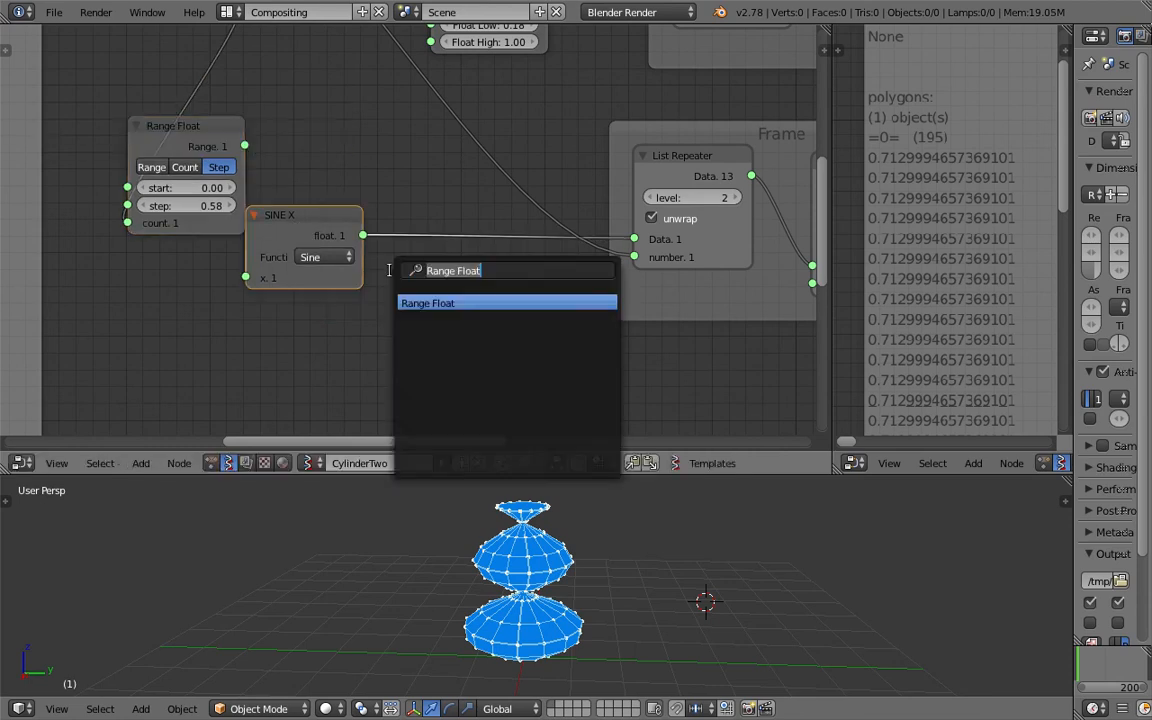
pyautogui.write('math')
pyautogui.press('Down')
pyautogui.press('Return')
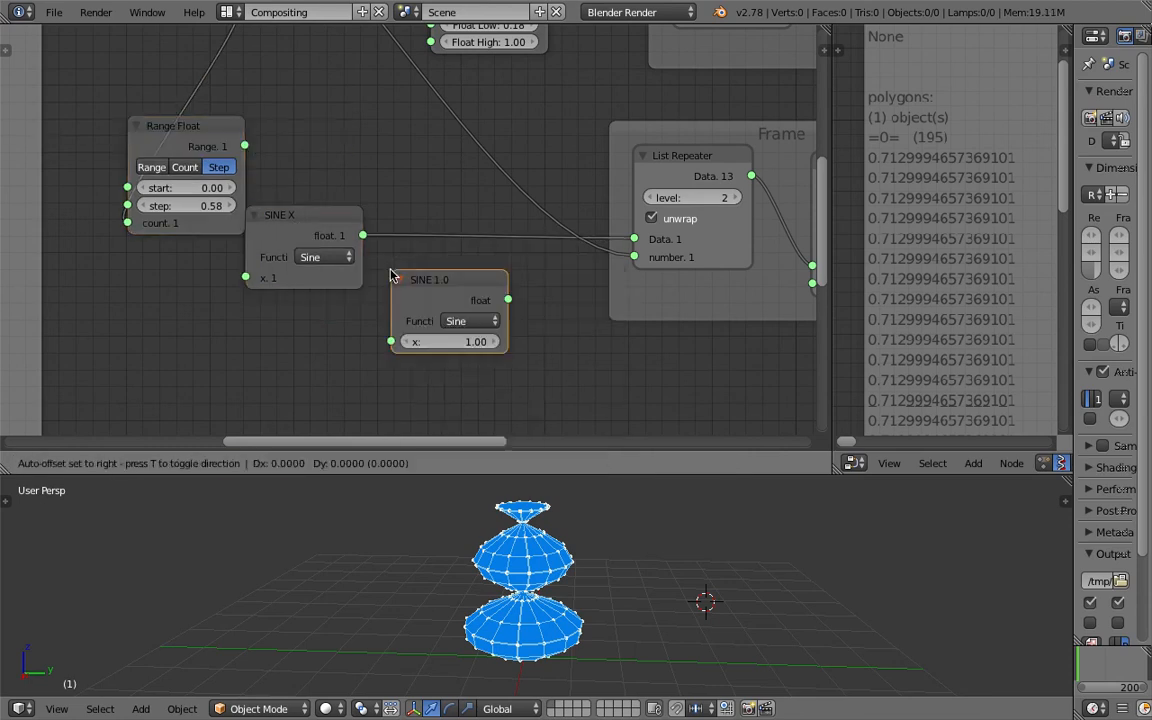
pyautogui.click(418, 317)
# Add a Map Range node and insert it into the link between the Sine node and the lower List Repeater.
pyautogui.hotkey('shift', 'a')
pyautogui.click(418, 317)
pyautogui.write('map')
pyautogui.press('Return')
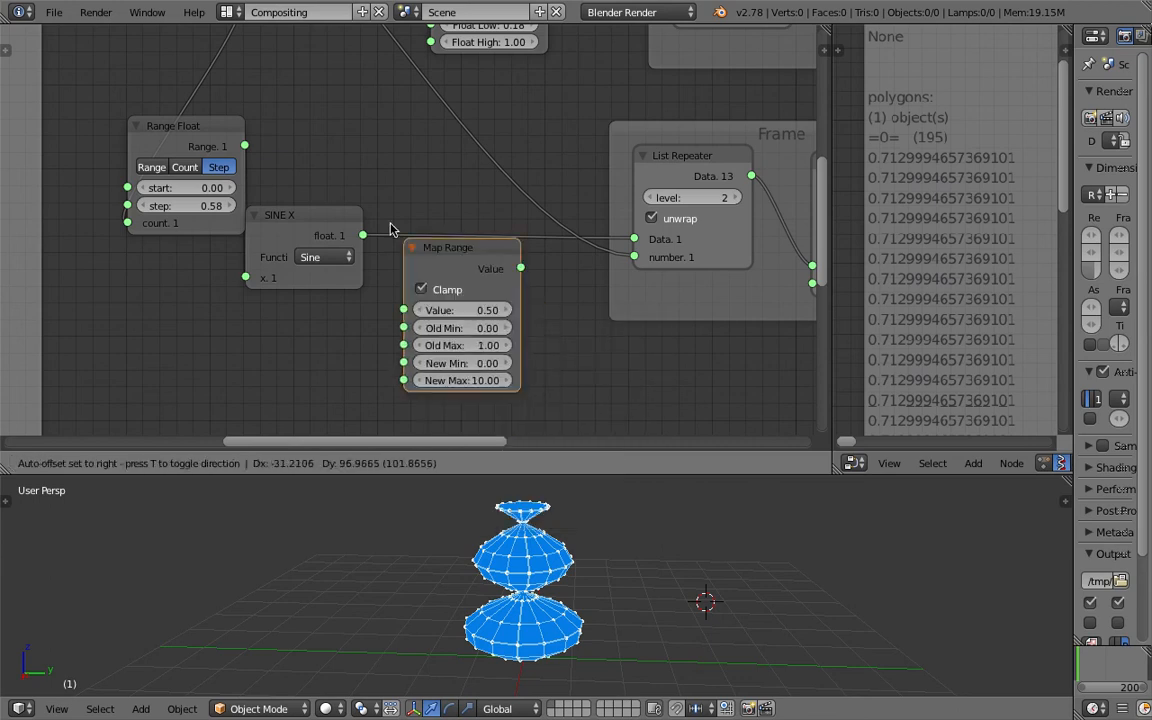
pyautogui.click(418, 201)
pyautogui.moveTo(418, 201); pyautogui.dragTo(423, 162, button='middle')
# Set Map Range to Old Min -1.00, New Min 0.30 and New Max 1.00, and save the file.
pyautogui.click(511, 262)
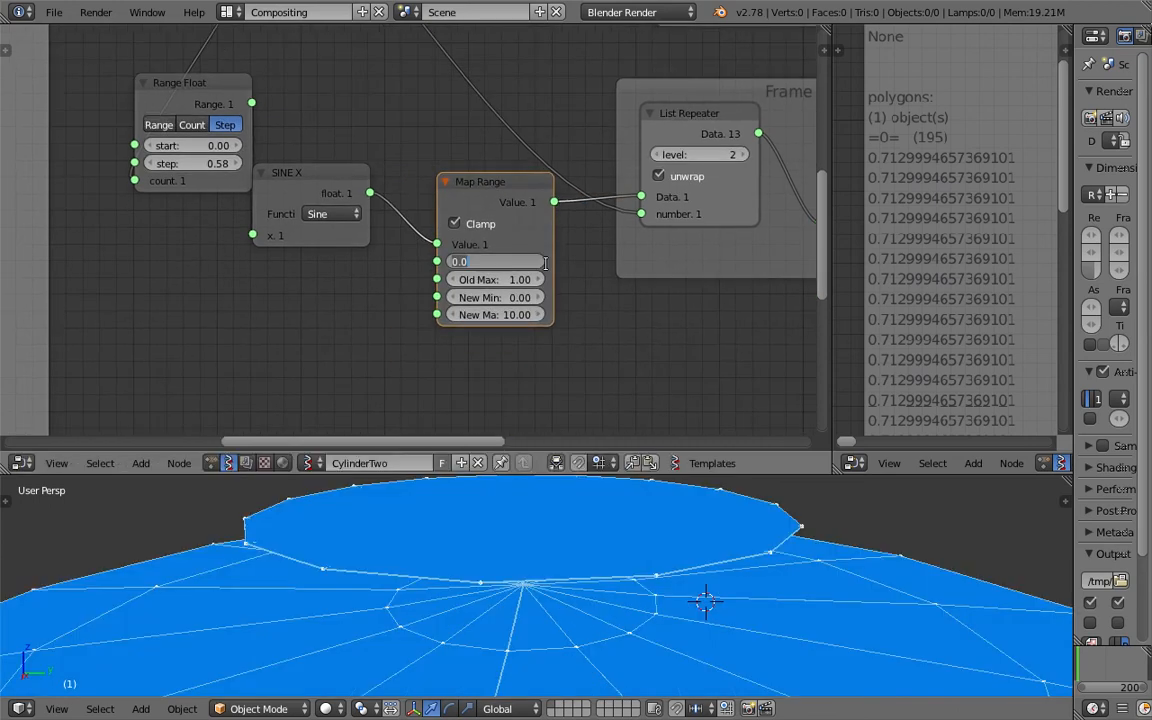
pyautogui.press('Tab')
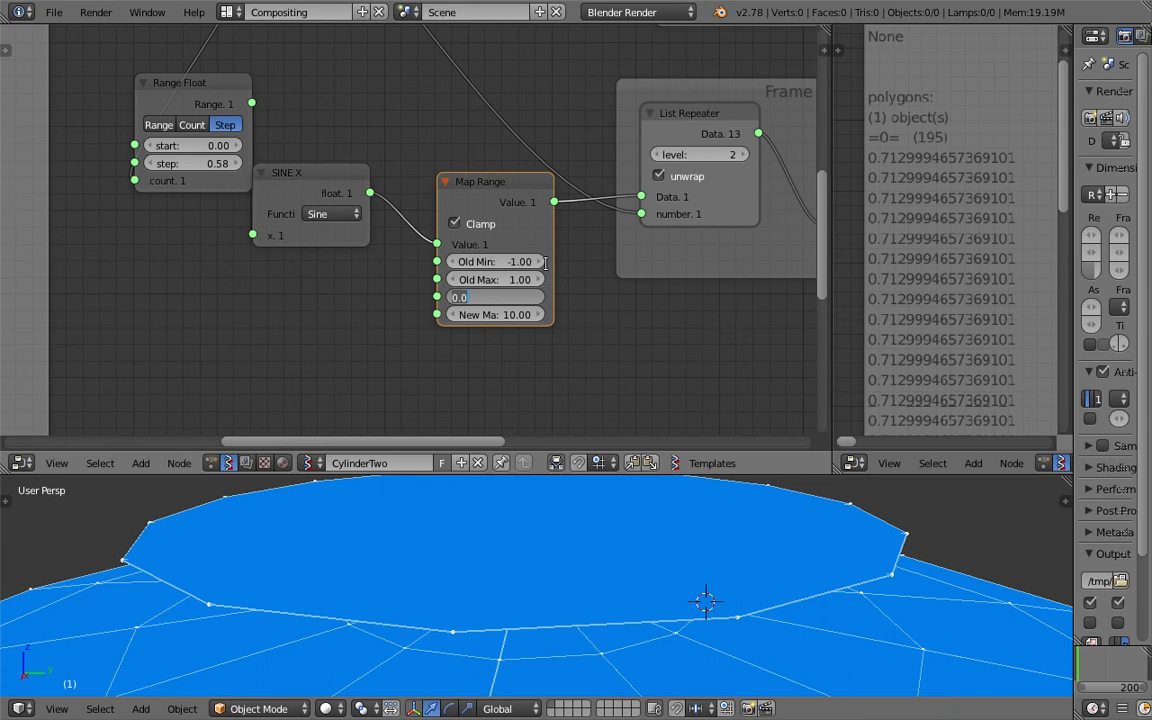
pyautogui.press('Tab')
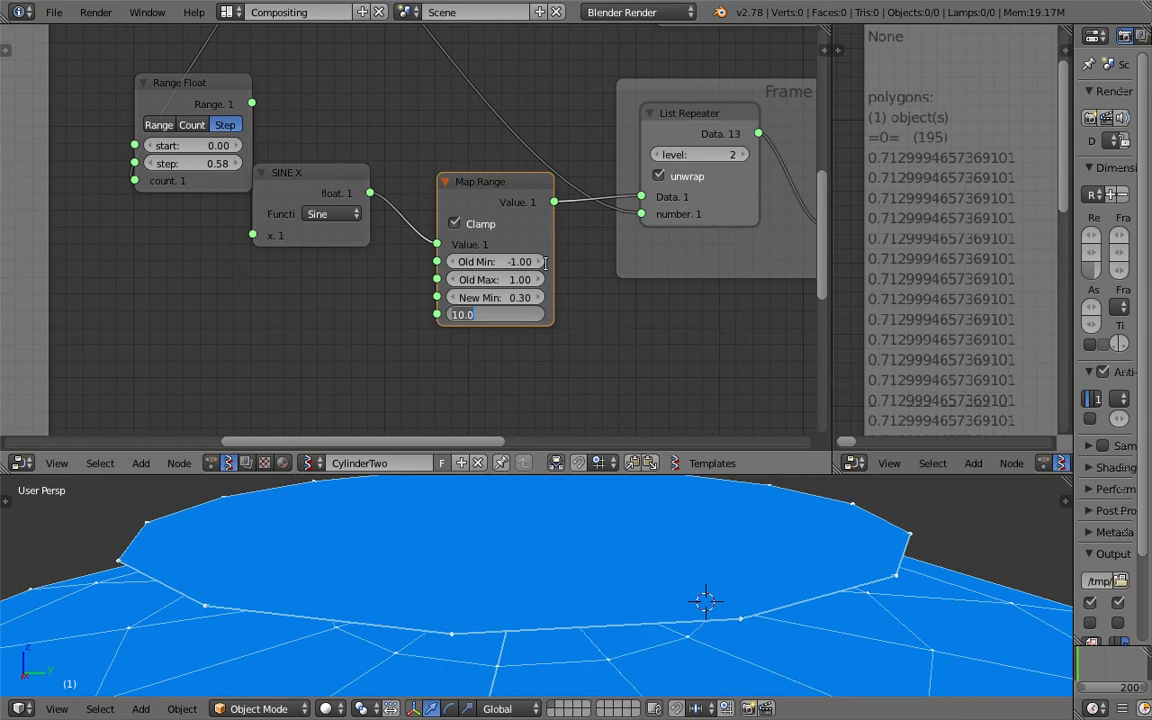
pyautogui.write('1')
pyautogui.press('Return')
pyautogui.hotkey('ctrl', 's')
pyautogui.click(548, 265)
pyautogui.moveTo(588, 378); pyautogui.dragTo(615, 355, button='middle')
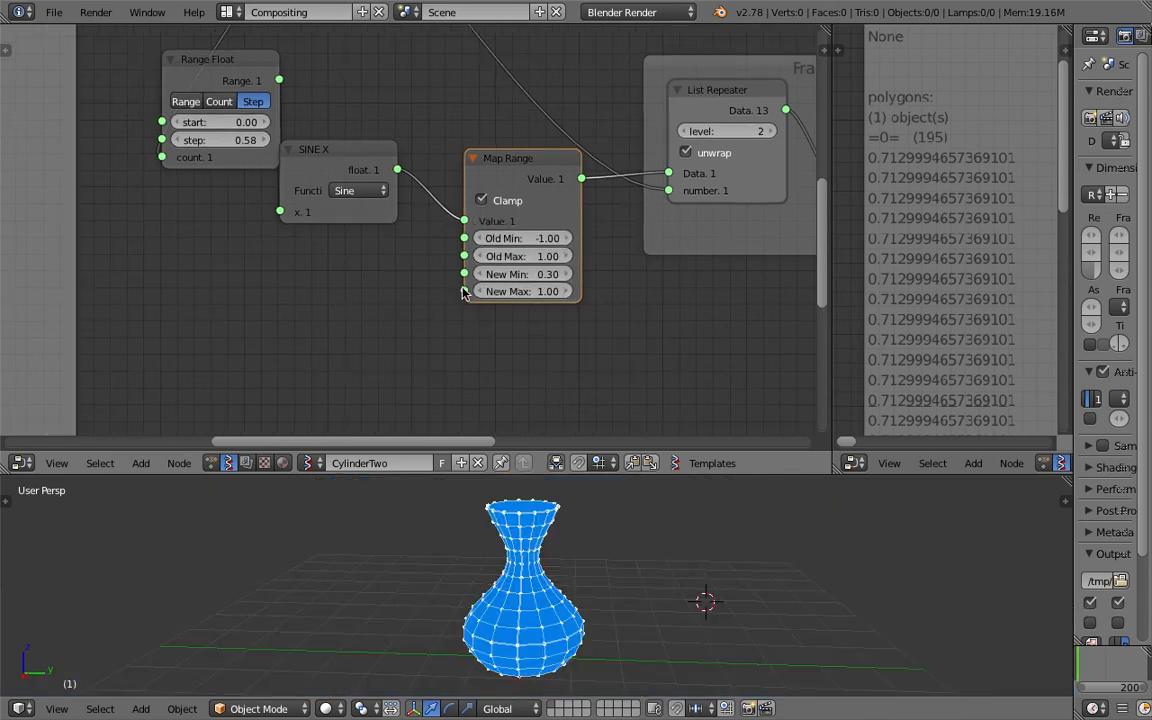
# Lower the Map Range New Min to 0.21.
pyautogui.moveTo(322, 200); pyautogui.dragTo(364, 189, button='middle')
pyautogui.moveTo(548, 262); pyautogui.dragTo(526, 262)
pyautogui.moveTo(650, 598); pyautogui.dragTo(622, 576, button='middle')
pyautogui.scroll(-1, 600, 564)
pyautogui.scroll(-3, 298, 291)
pyautogui.moveTo(298, 291); pyautogui.dragTo(349, 439, button='middle')
pyautogui.scroll(-3, 536, 531)
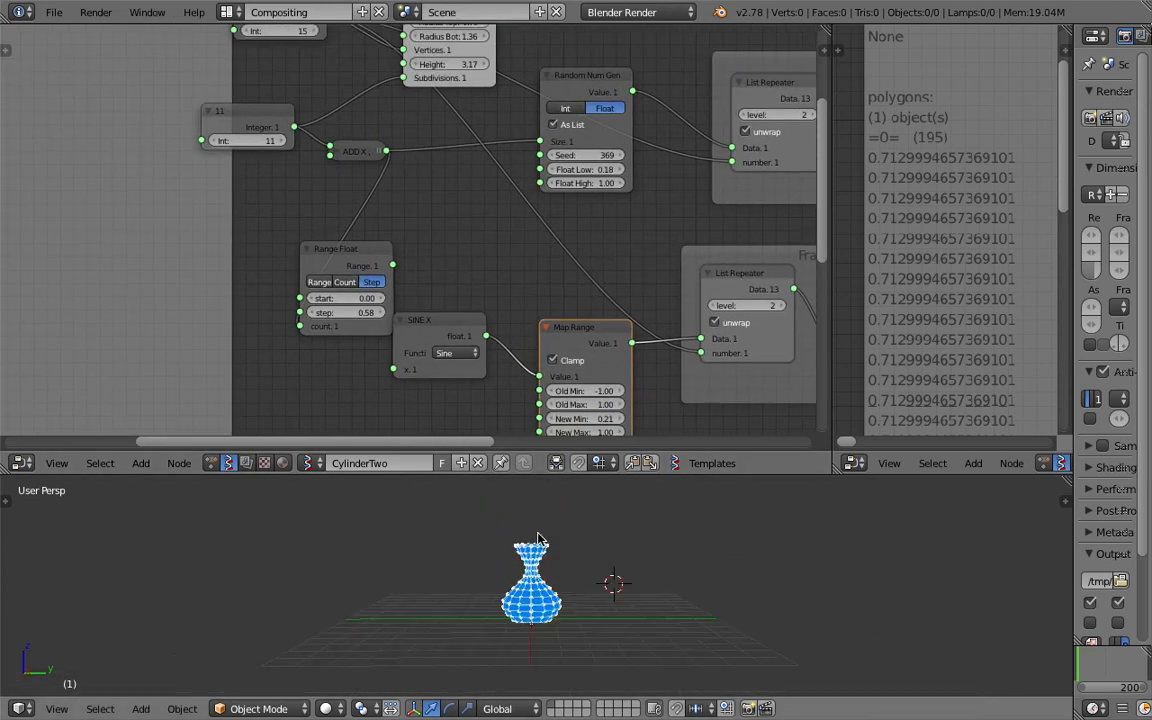
# Raise the cylinder height to 4.91 and set the vertices integer to 12.
pyautogui.moveTo(644, 566); pyautogui.dragTo(570, 525, button='middle')
pyautogui.moveTo(322, 157); pyautogui.dragTo(378, 268, button='middle')
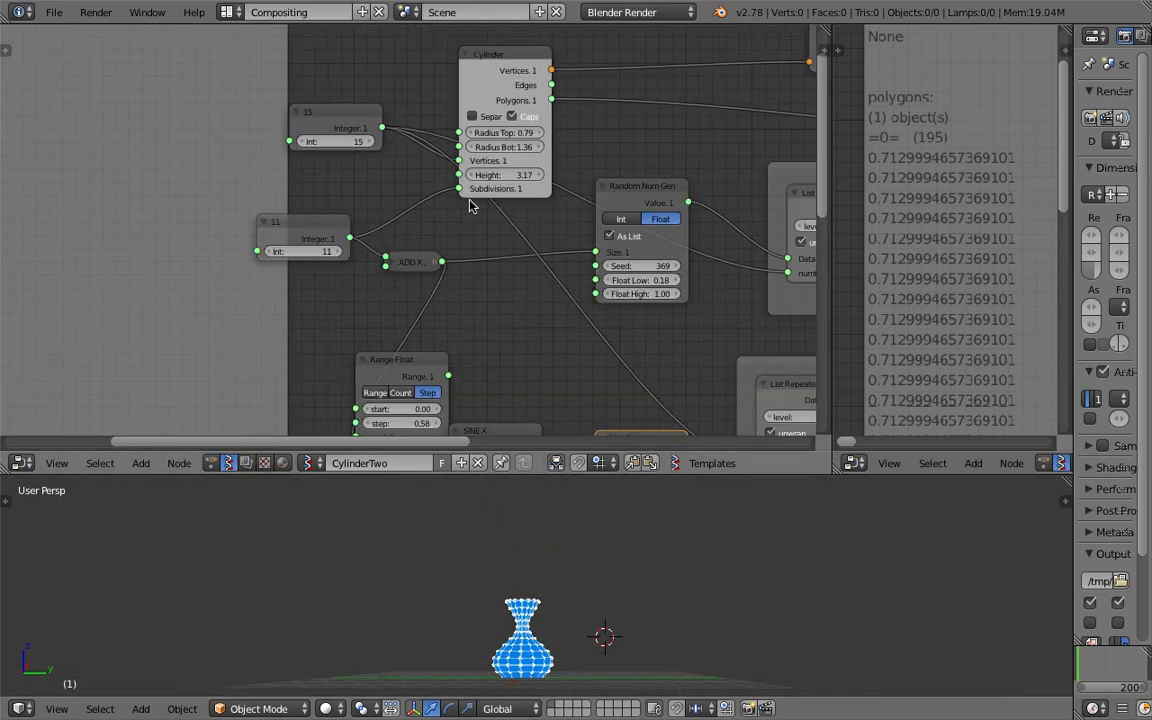
pyautogui.moveTo(514, 173); pyautogui.dragTo(586, 173)
pyautogui.click(368, 142)
pyautogui.click(368, 142)
pyautogui.click(368, 142)
pyautogui.click(368, 142)
pyautogui.click(368, 142)
pyautogui.click(368, 142)
pyautogui.click(349, 150)
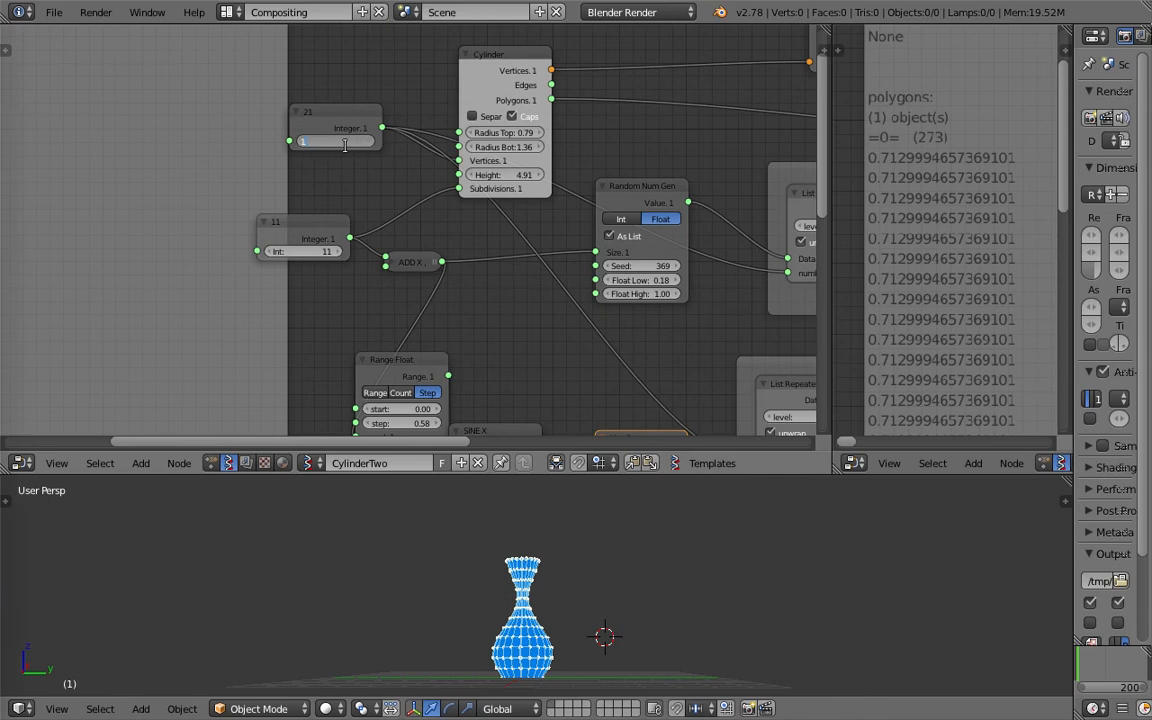
pyautogui.write('12')
pyautogui.press('Return')
# Set the subdivisions integer to 32 and the cylinder's height to 6.95, top radius to 1.06 and bottom radius to 5.23.
pyautogui.click(333, 253)
pyautogui.click(333, 253)
pyautogui.click(333, 253)
pyautogui.click(333, 253)
pyautogui.moveTo(333, 253); pyautogui.dragTo(630, 175)
pyautogui.moveTo(519, 134); pyautogui.dragTo(620, 147)
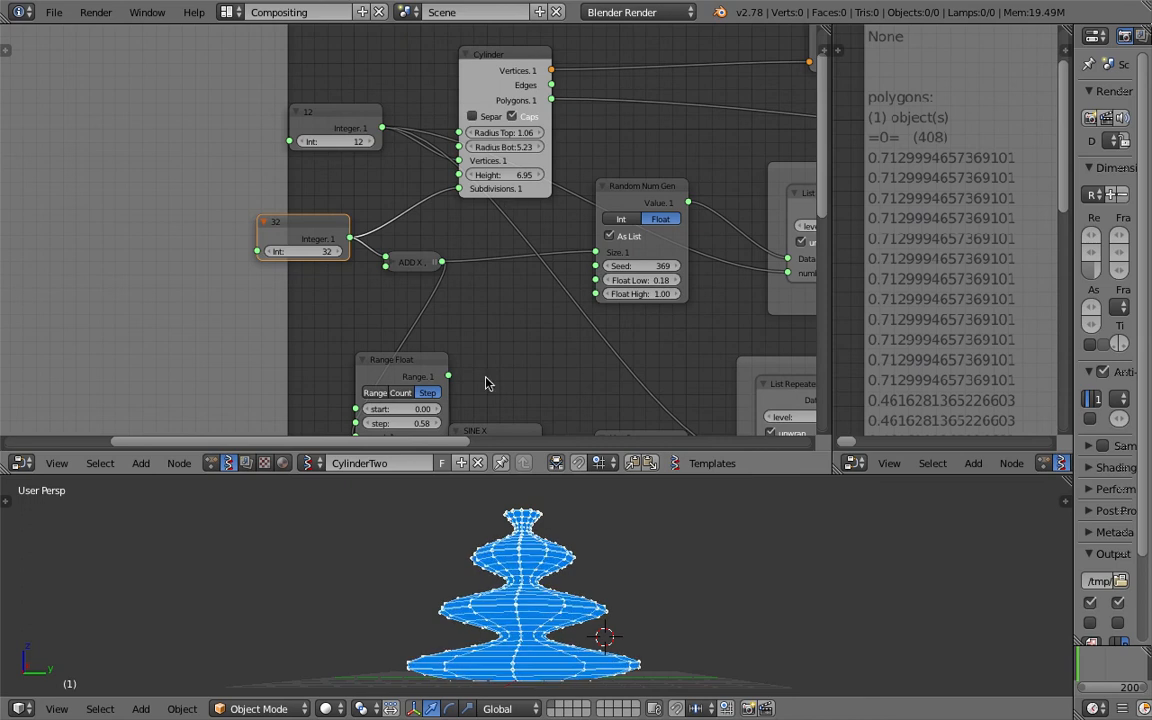
pyautogui.moveTo(672, 575); pyautogui.dragTo(548, 622, button='middle')
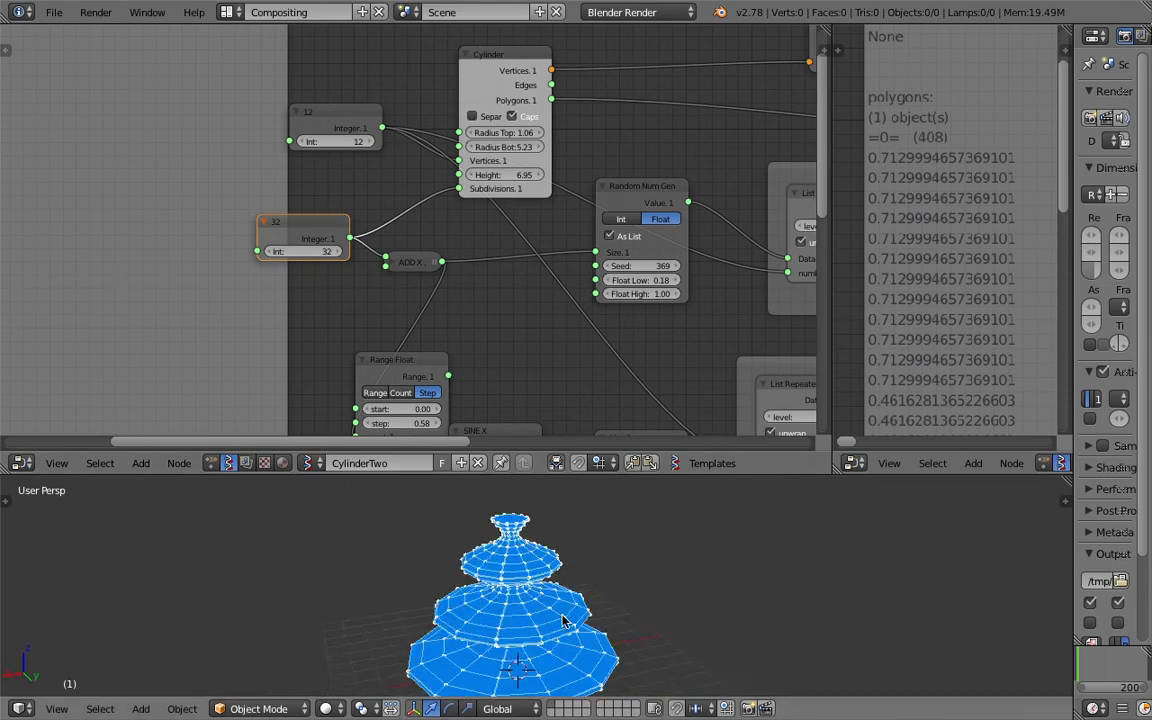
# Delete the large Sverchok_viewer text frame and the text viewer node from the node tree.
pyautogui.scroll(-4, 373, 144)
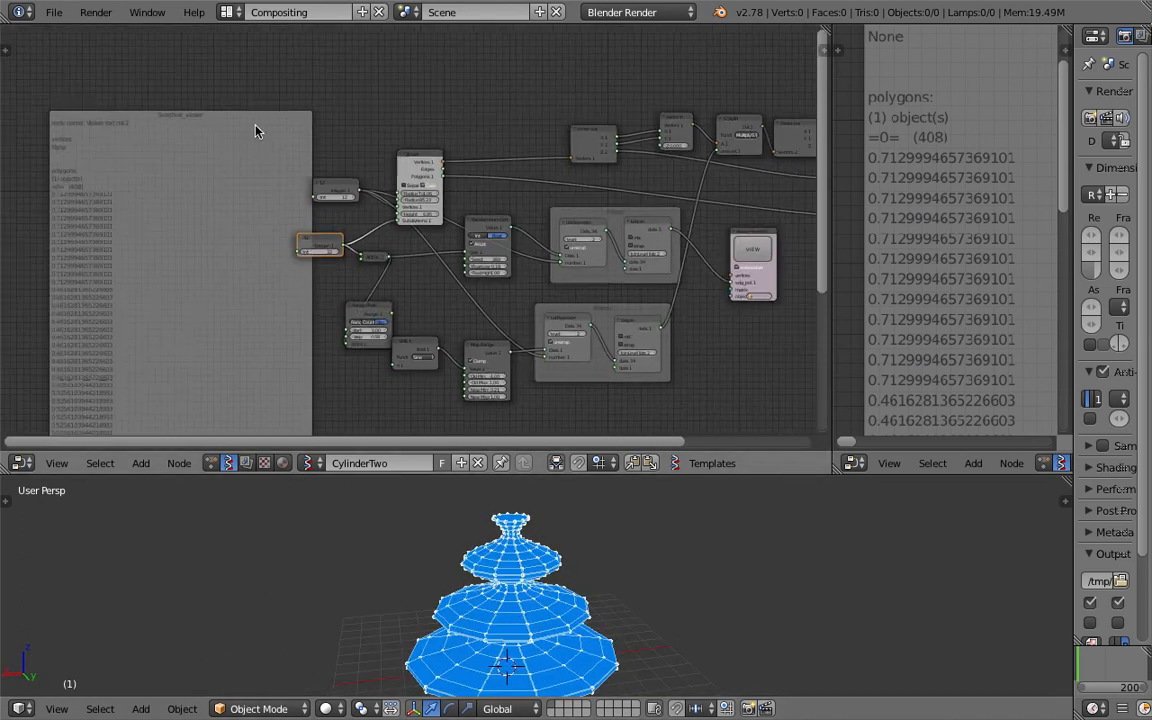
pyautogui.moveTo(308, 124); pyautogui.dragTo(294, 126)
pyautogui.moveTo(755, 233); pyautogui.dragTo(444, 249, button='middle')
pyautogui.press('x')
pyautogui.moveTo(415, 192); pyautogui.dragTo(406, 160, button='middle')
pyautogui.click(249, 152)
pyautogui.press('x')
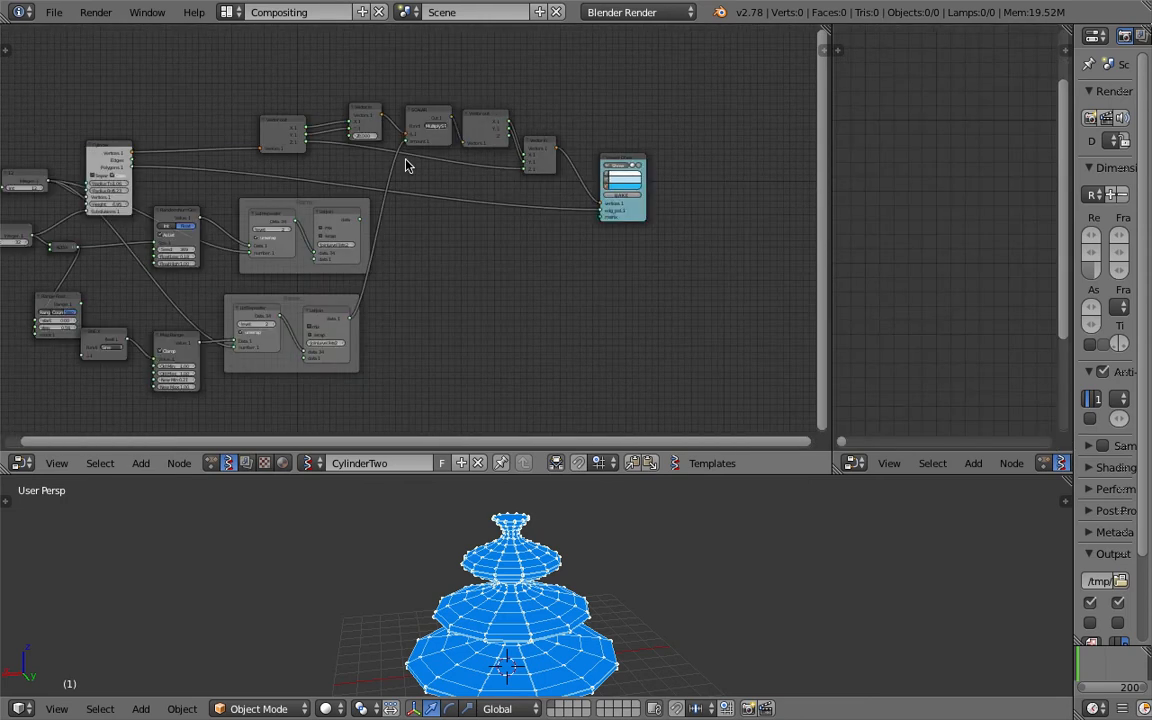
# Hide the vertices and turn on face shading in the Viewer Draw node.
pyautogui.scroll(3, 420, 175)
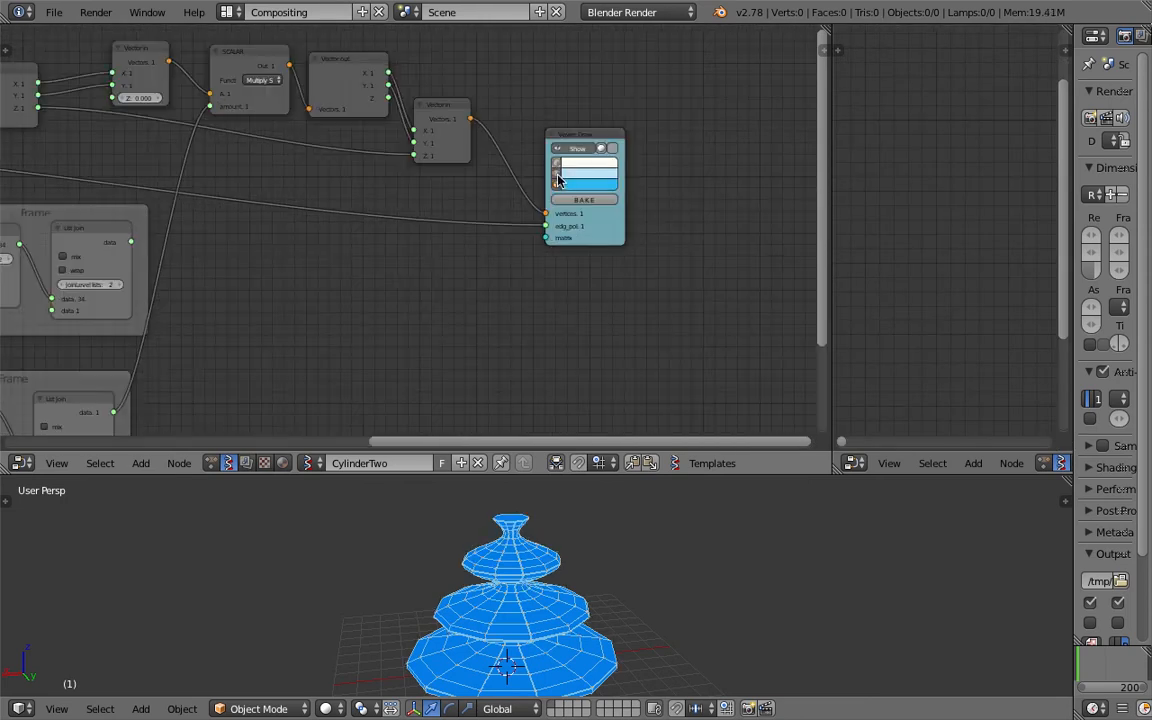
pyautogui.click(612, 149)
pyautogui.moveTo(587, 620)
pyautogui.mouseDown(button='middle')
pyautogui.moveTo(604, 557)
pyautogui.moveTo(578, 563)
pyautogui.mouseUp(button='middle')
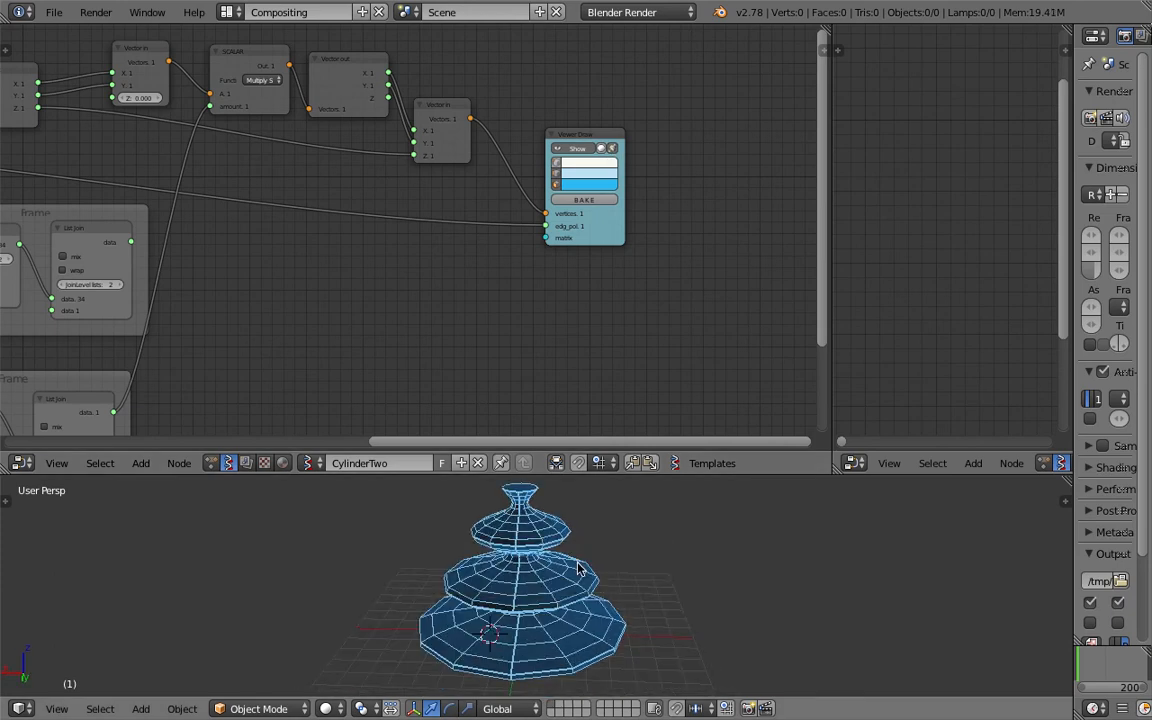
# Save the scene to the Desktop as an incremented version of cylinder_hacking_two_001.blend.
pyautogui.click(54, 12)
pyautogui.click(95, 165)
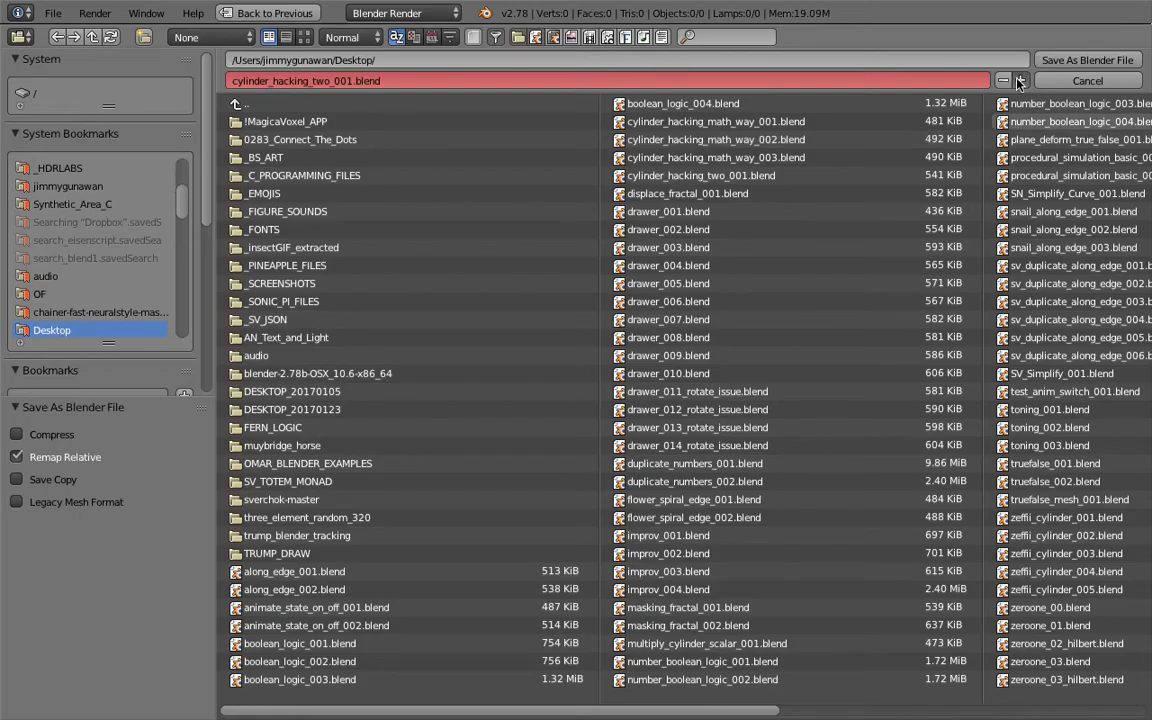
pyautogui.click(1082, 60)
# Merge the second node editor area into the main one and enlarge the 3D view area.
pyautogui.moveTo(823, 29); pyautogui.dragTo(880, 40)
pyautogui.scroll(-3, 550, 296)
pyautogui.moveTo(462, 264); pyautogui.dragTo(620, 223, button='middle')
pyautogui.moveTo(670, 474); pyautogui.dragTo(668, 352)
pyautogui.moveTo(643, 416); pyautogui.dragTo(507, 501, button='middle')
# Sketch a wavy vertical profile curve with Grease Pencil in the empty space beside the model.
pyautogui.click(44, 711)
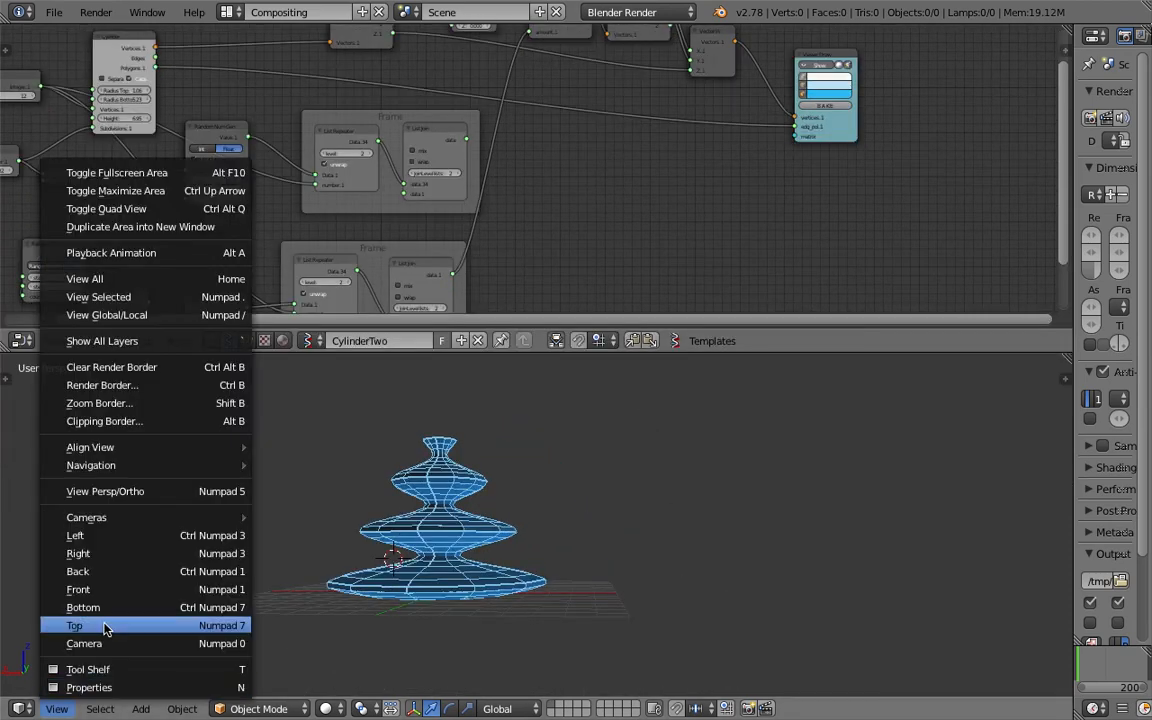
pyautogui.click(103, 624)
pyautogui.moveTo(559, 560); pyautogui.dragTo(758, 616, button='middle')
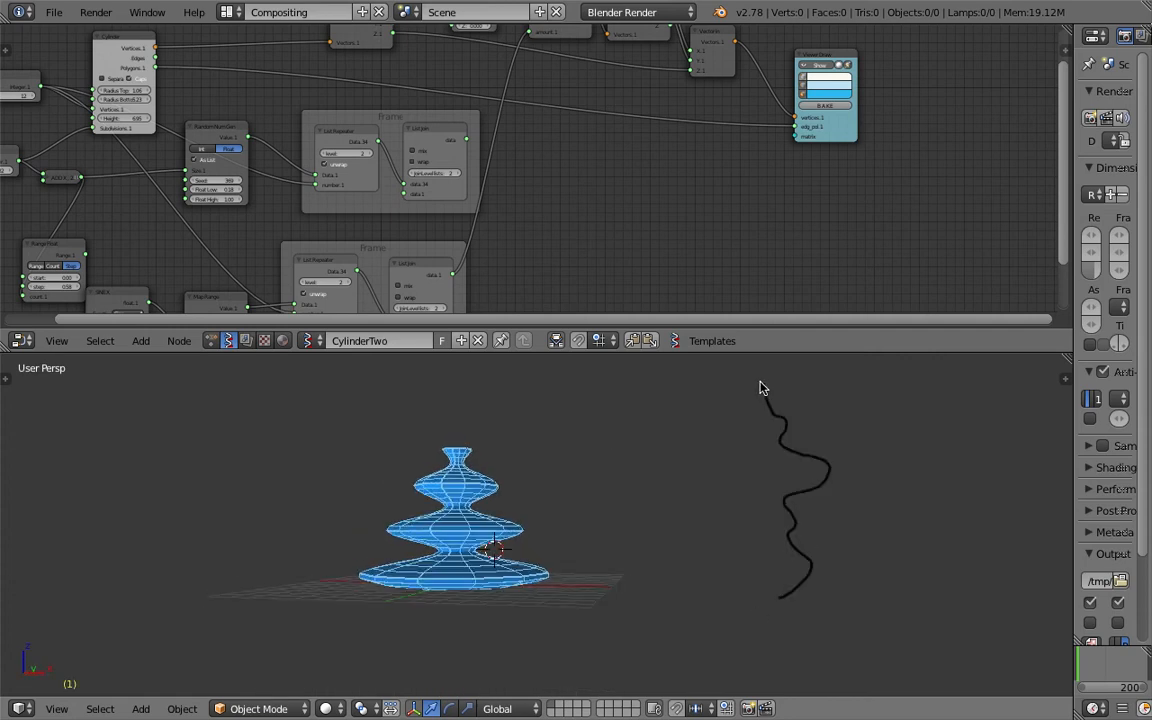
pyautogui.moveTo(705, 473); pyautogui.dragTo(776, 516, button='middle')
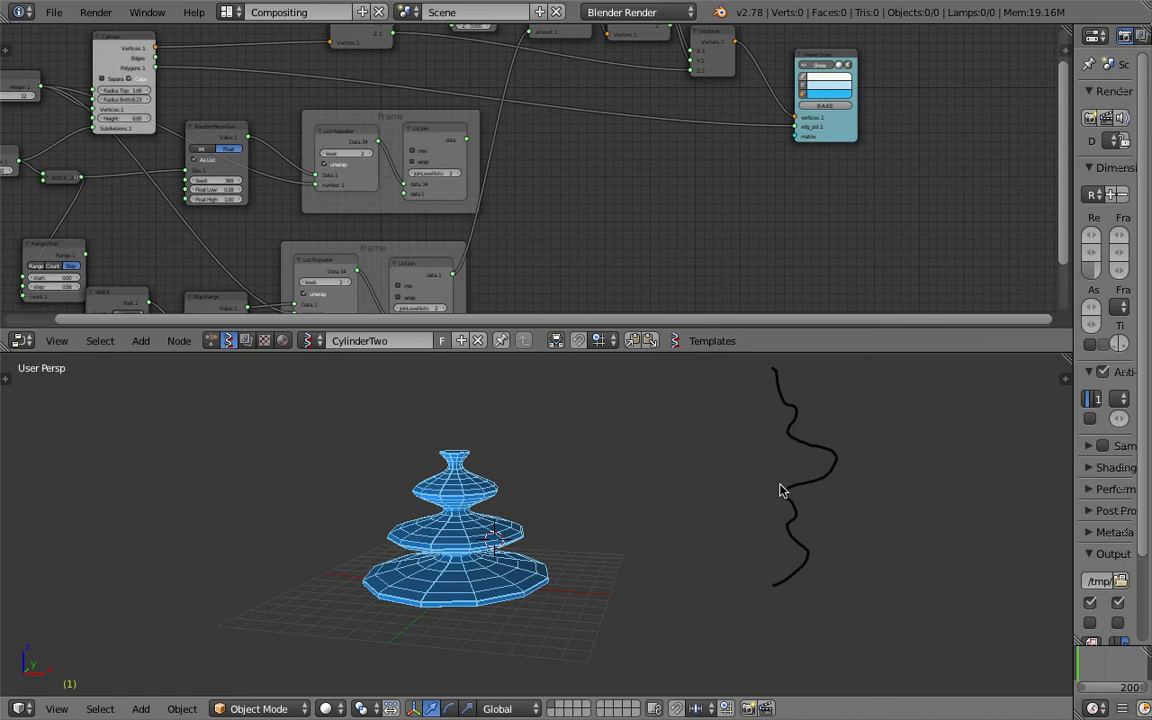
pyautogui.moveTo(945, 474); pyautogui.dragTo(853, 497, button='middle')
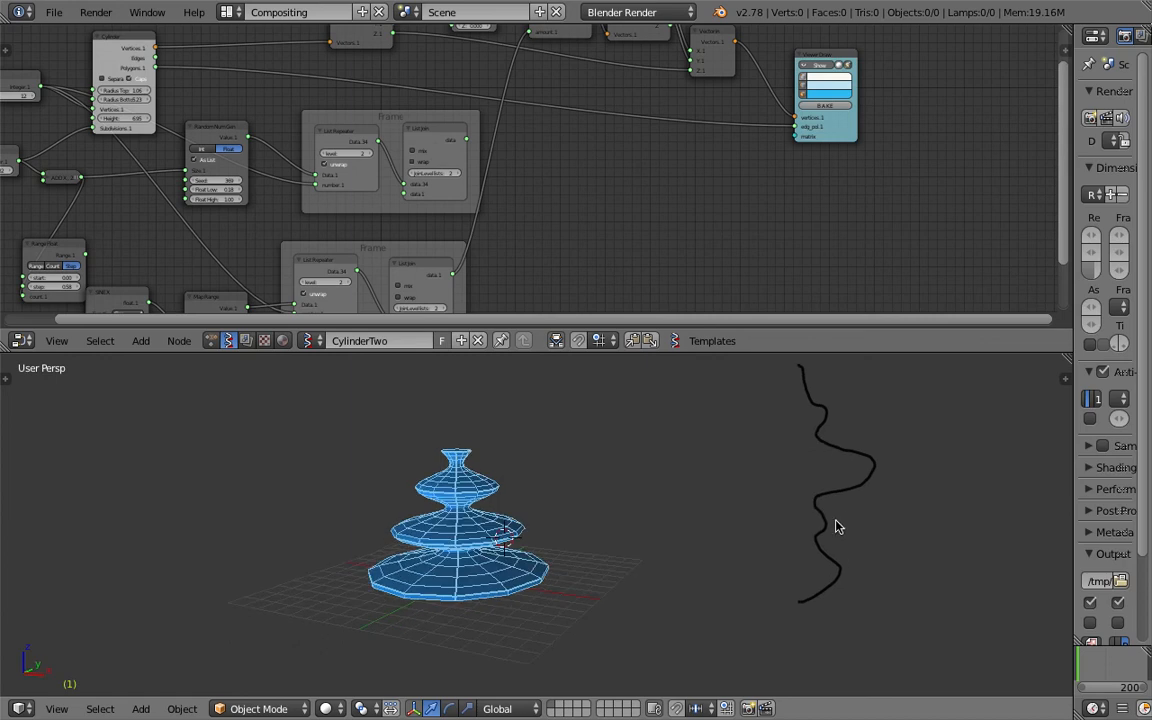
pyautogui.moveTo(383, 231); pyautogui.dragTo(495, 247, button='middle')
pyautogui.hotkey('ctrl', 's')
pyautogui.press('Return')
pyautogui.scroll(2, 478, 470)
pyautogui.moveTo(476, 485); pyautogui.dragTo(862, 547, button='middle')
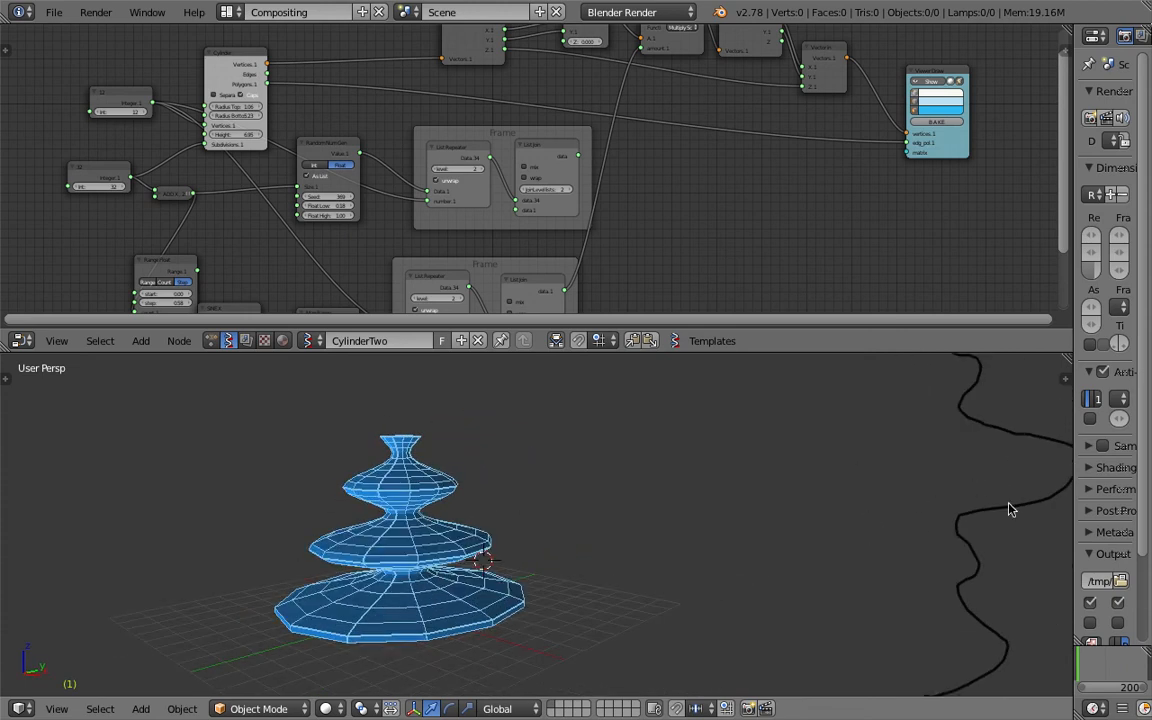
pyautogui.moveTo(1009, 510); pyautogui.dragTo(727, 506, button='middle')
# Delete the Grease Pencil layer holding the profile sketch and hide the 3D view's properties region again.
pyautogui.click(1064, 378)
pyautogui.scroll(-4, 1000, 530)
pyautogui.scroll(3, 1008, 515)
pyautogui.click(1040, 420)
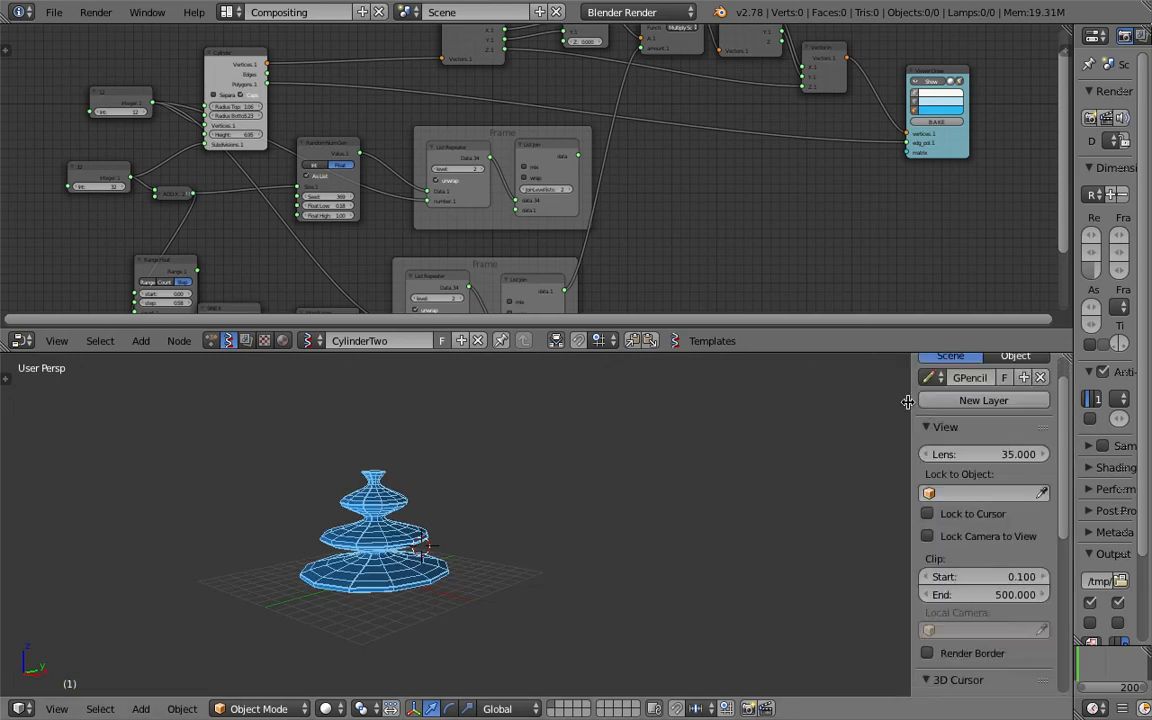
pyautogui.moveTo(908, 402); pyautogui.dragTo(1062, 402)
pyautogui.keyDown('shift'); pyautogui.moveTo(519, 446); pyautogui.dragTo(573, 486, button='middle'); pyautogui.keyUp('shift')
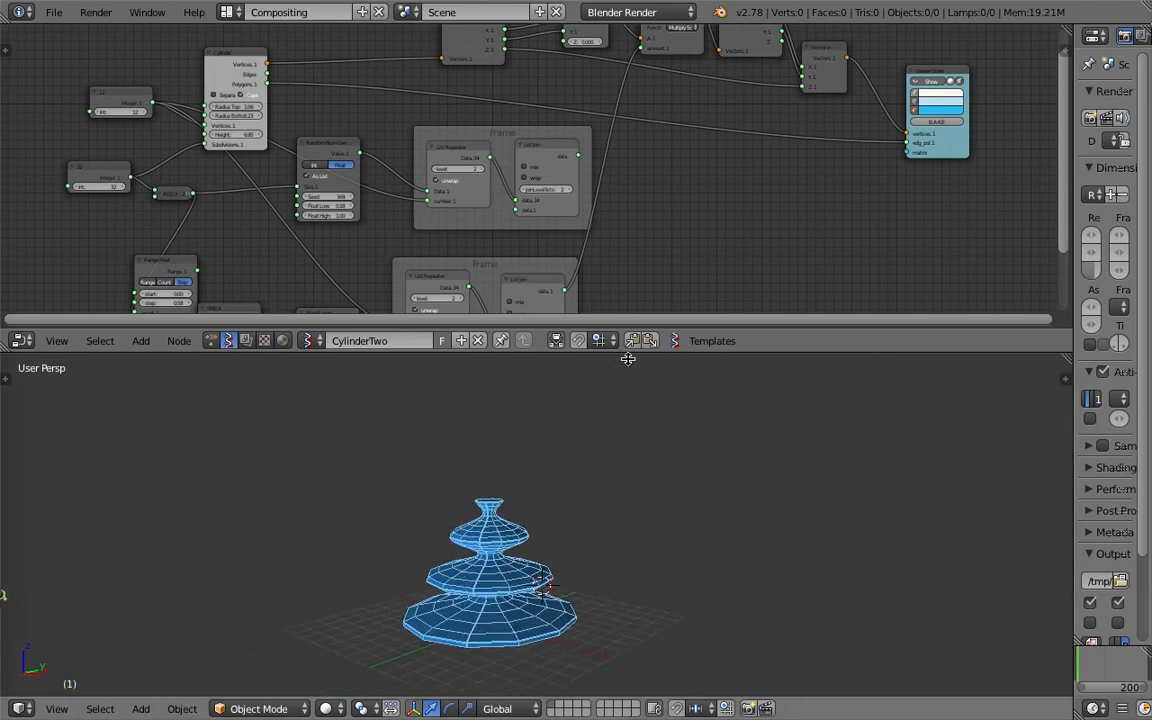
# Enlarge the node editor area and move the Map Range node slightly closer to the Sine node.
pyautogui.moveTo(633, 355); pyautogui.dragTo(633, 490)
pyautogui.scroll(2, 418, 291)
pyautogui.moveTo(384, 295); pyautogui.dragTo(473, 260, button='middle')
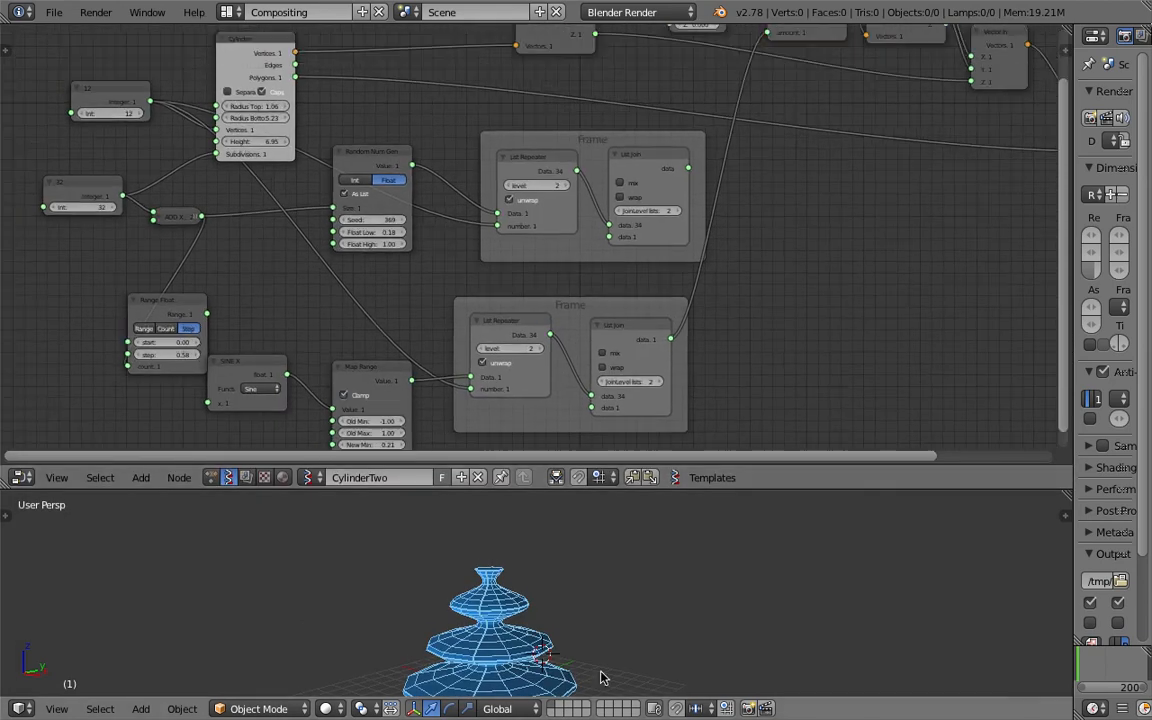
pyautogui.keyDown('shift'); pyautogui.moveTo(598, 667); pyautogui.dragTo(600, 615, button='middle'); pyautogui.keyUp('shift')
pyautogui.moveTo(376, 380); pyautogui.dragTo(391, 337, button='middle')
pyautogui.moveTo(391, 337); pyautogui.dragTo(378, 337)
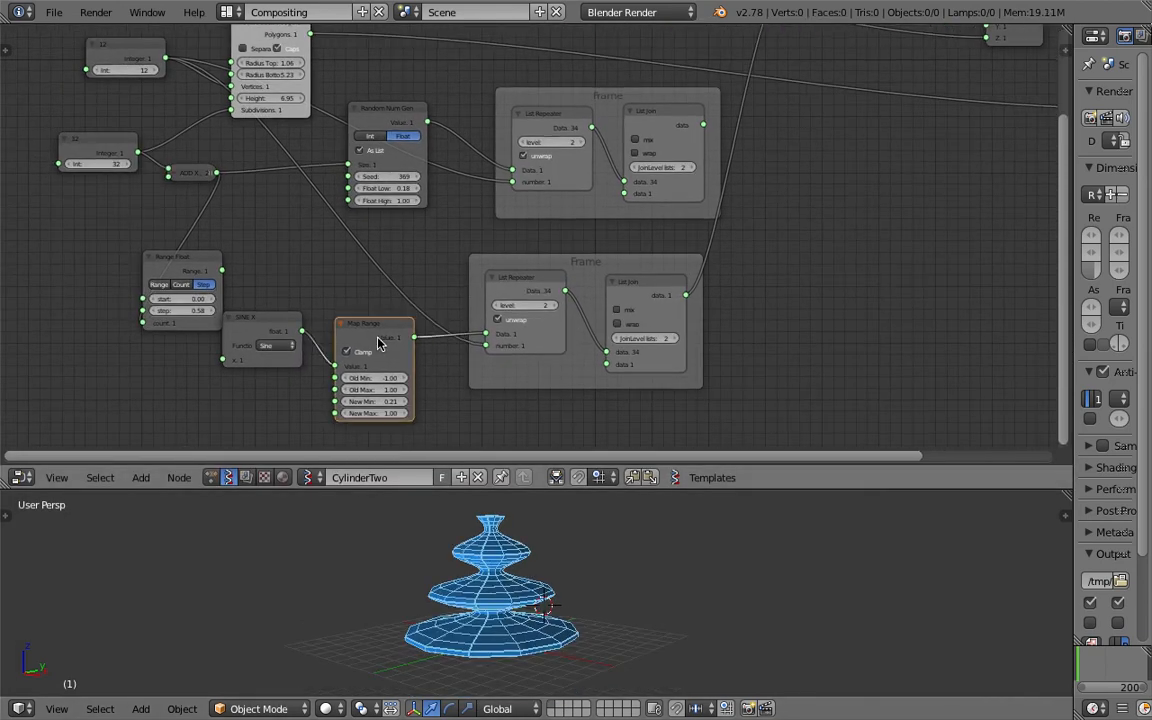
# Set the Map Range New Min to 0.63 and New Max to 1.42, and move the Range Float node away from Sine.
pyautogui.moveTo(388, 413)
pyautogui.mouseDown()
pyautogui.moveTo(435, 413)
pyautogui.moveTo(381, 404)
pyautogui.mouseUp()
pyautogui.moveTo(176, 269); pyautogui.dragTo(147, 262)
pyautogui.moveTo(174, 278); pyautogui.dragTo(332, 213, button='middle')
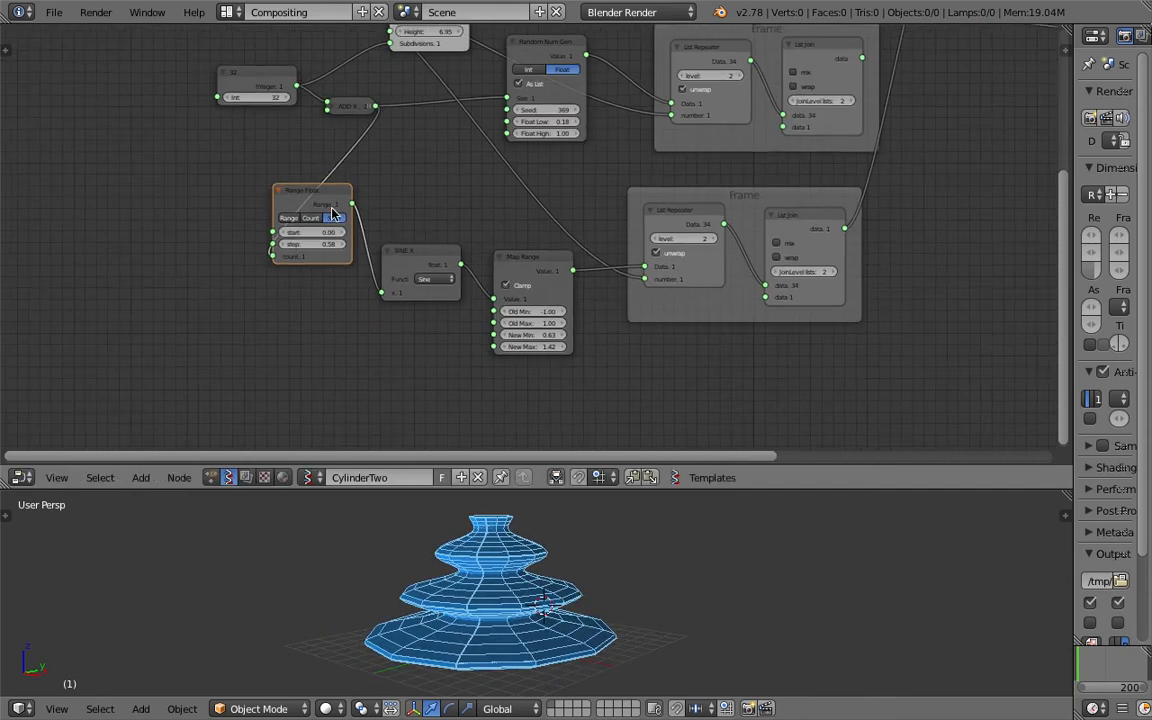
pyautogui.scroll(3, 332, 213)
pyautogui.scroll(-4, 435, 260)
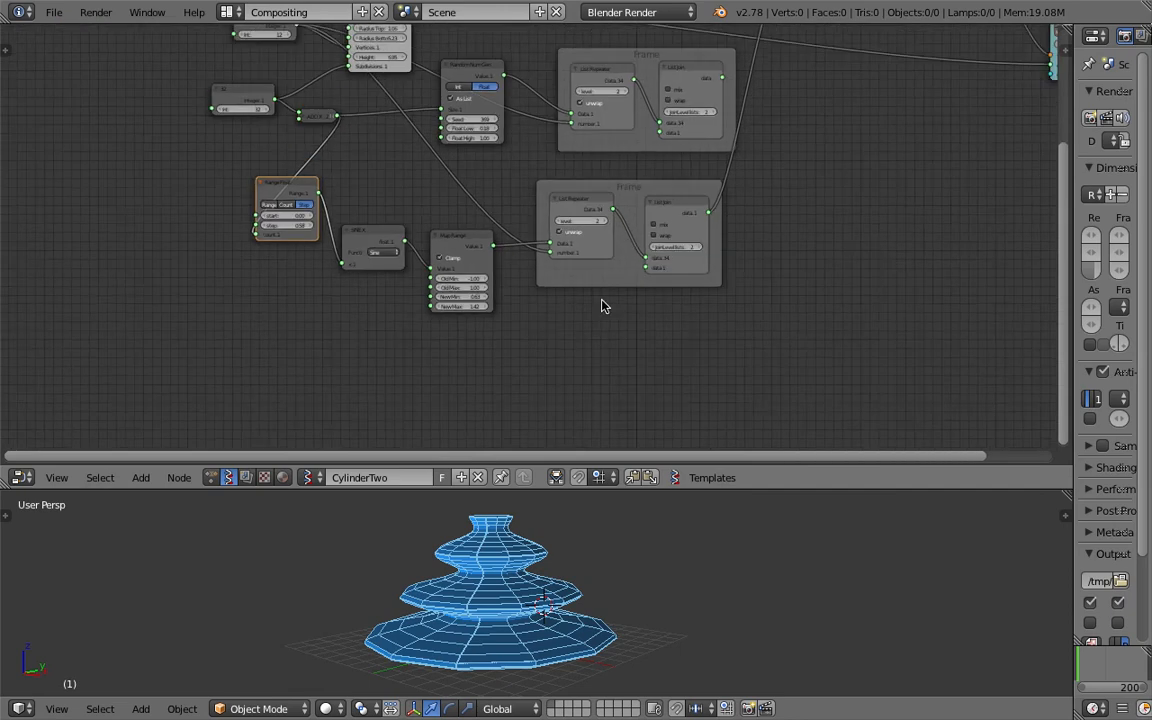
# Connect the upper List Join output to the scalar multiply node's amount input and reduce the cylinder's bottom radius.
pyautogui.press('Home')
pyautogui.moveTo(618, 190); pyautogui.dragTo(678, 68)
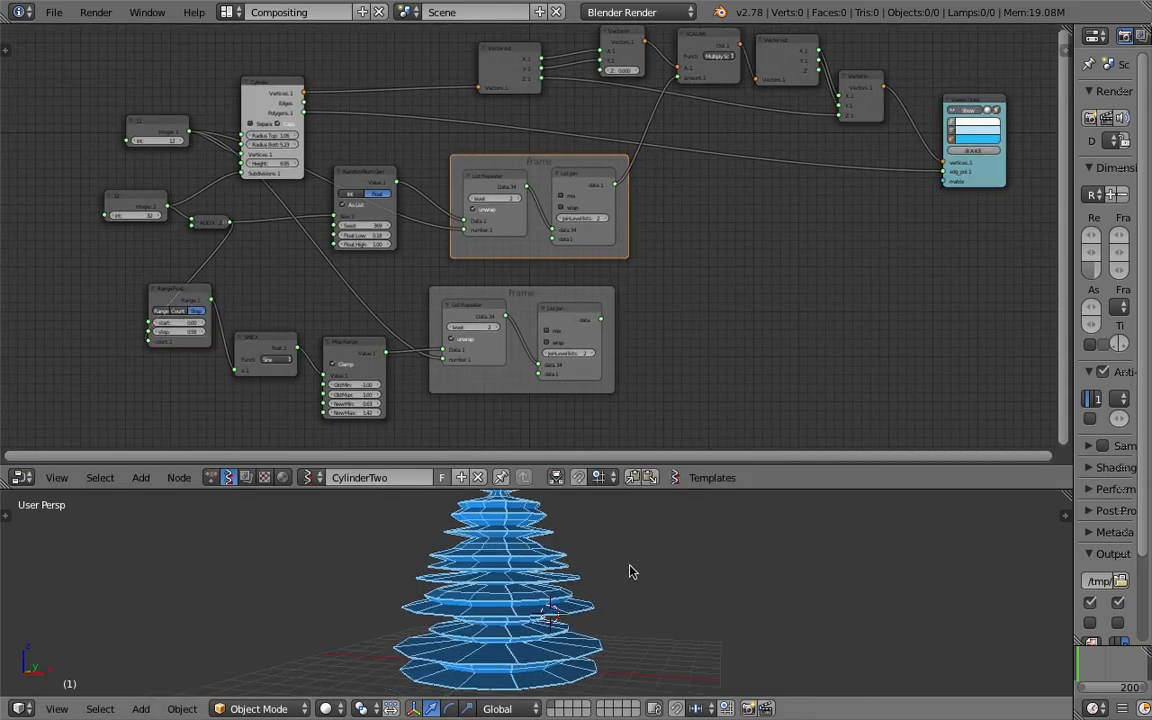
pyautogui.moveTo(285, 145); pyautogui.dragTo(278, 146)
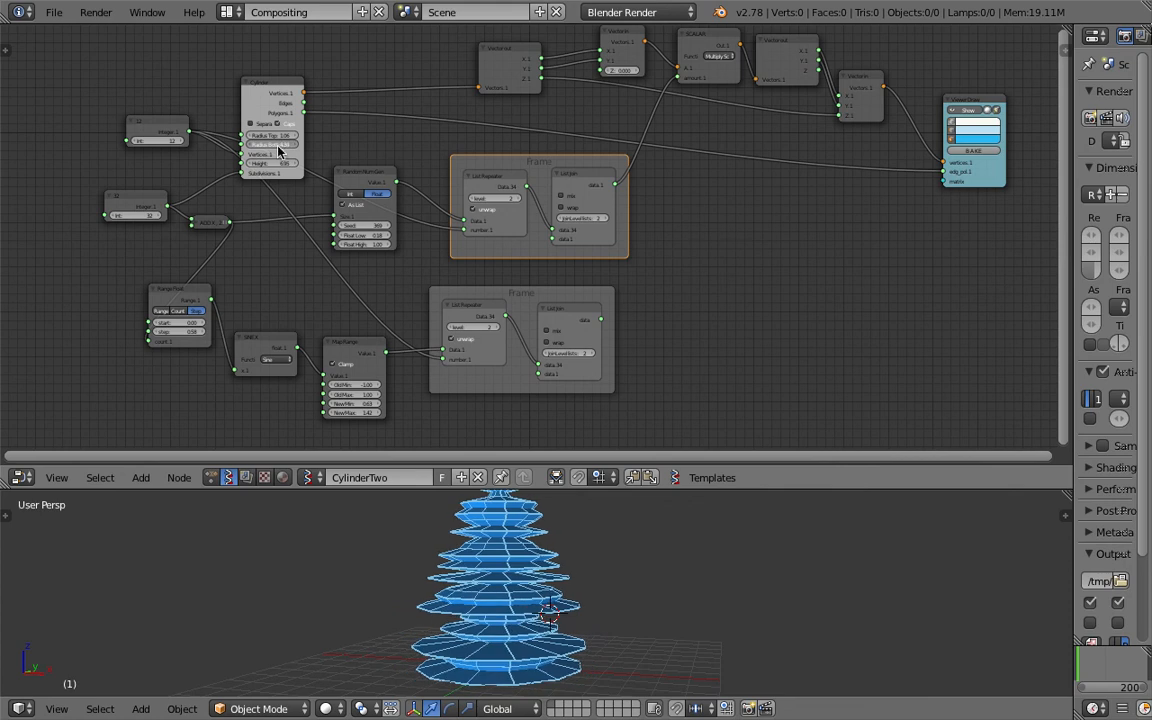
# Set the Random Num Gen seed to 430 and save the file.
pyautogui.moveTo(364, 225); pyautogui.dragTo(390, 225)
pyautogui.hotkey('ctrl', 's')
pyautogui.click(632, 270)
# Connect the lower List Join output to the scalar multiply node's amount input and save the file.
pyautogui.moveTo(601, 319); pyautogui.dragTo(677, 78)
pyautogui.hotkey('ctrl', 's')
pyautogui.click(688, 300)
# Move the Range Float node slightly away from the addition node and save the file.
pyautogui.moveTo(631, 353); pyautogui.dragTo(669, 209, button='middle')
pyautogui.moveTo(215, 155); pyautogui.dragTo(204, 176)
pyautogui.hotkey('ctrl', 's')
pyautogui.click(252, 235)
pyautogui.scroll(4, 290, 270)
pyautogui.moveTo(316, 297); pyautogui.dragTo(386, 312, button='middle')
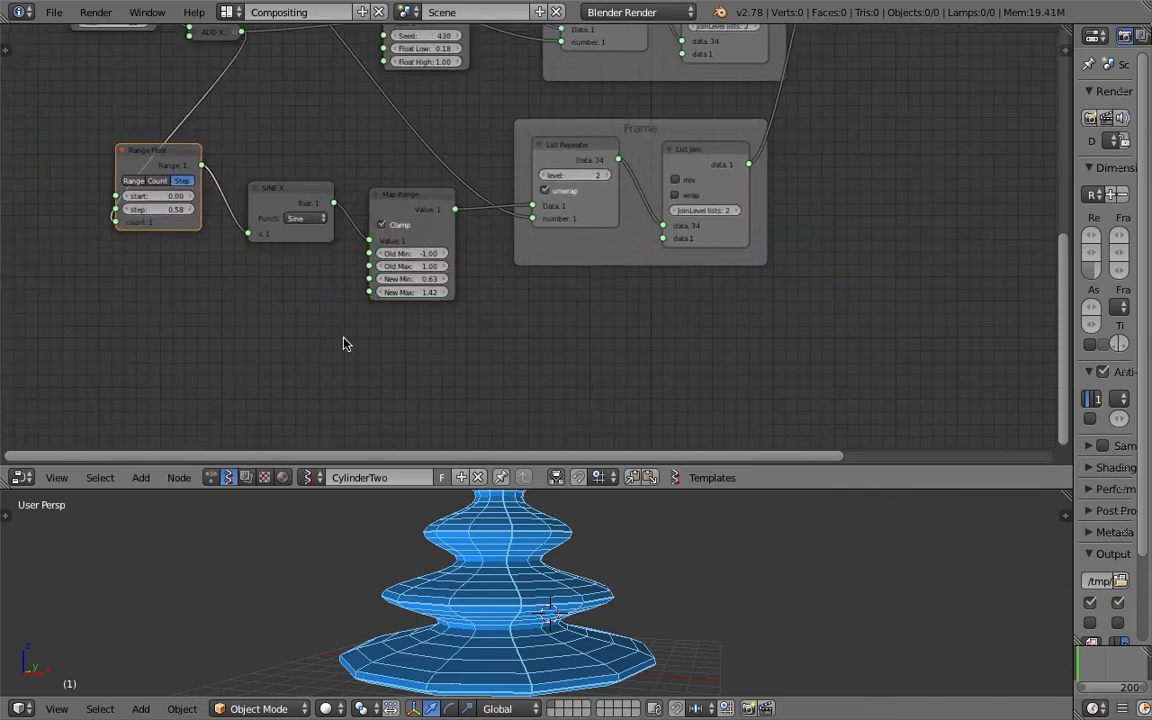
# Add an Easing 0..1 node below the Map Range node and connect the Range Float output to its Float Input.
pyautogui.press('space')
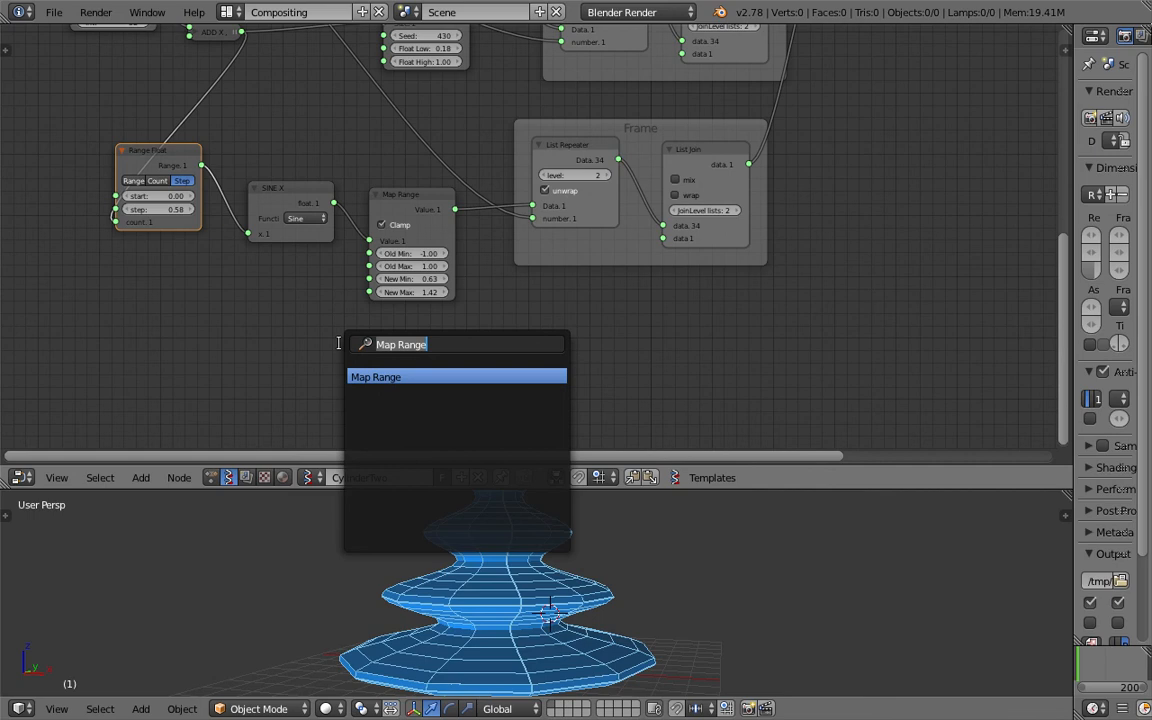
pyautogui.write('eas')
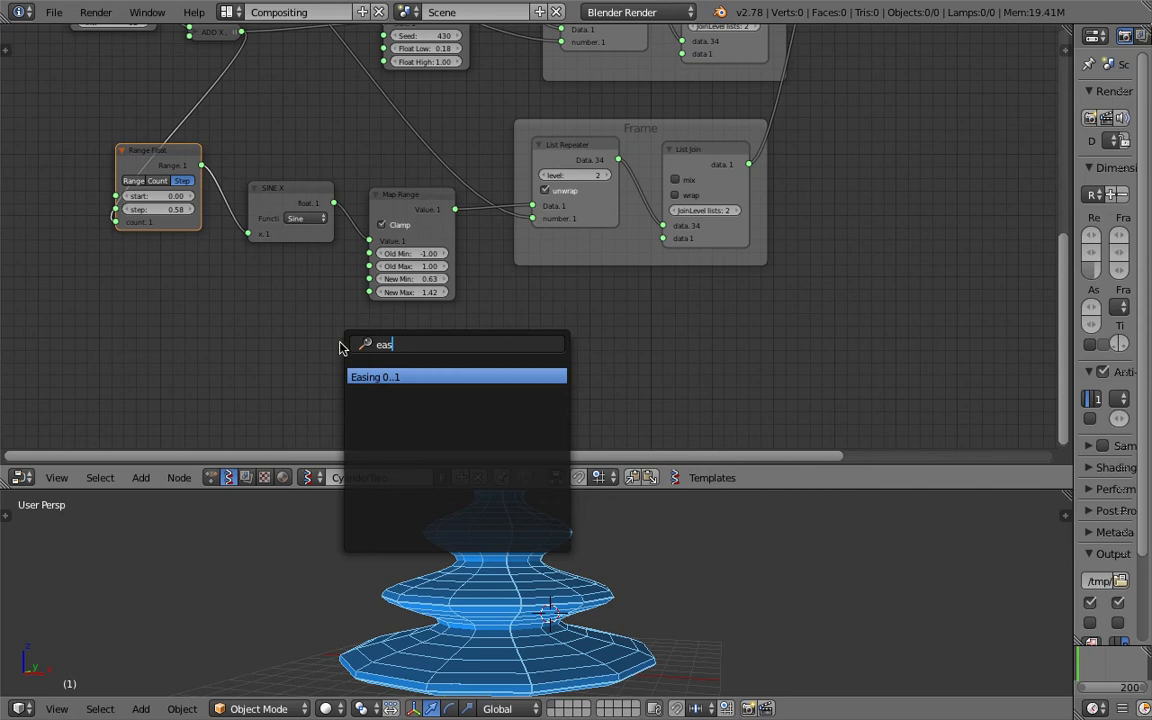
pyautogui.press('Return')
pyautogui.click(333, 342)
pyautogui.moveTo(198, 166); pyautogui.dragTo(240, 163, button='middle')
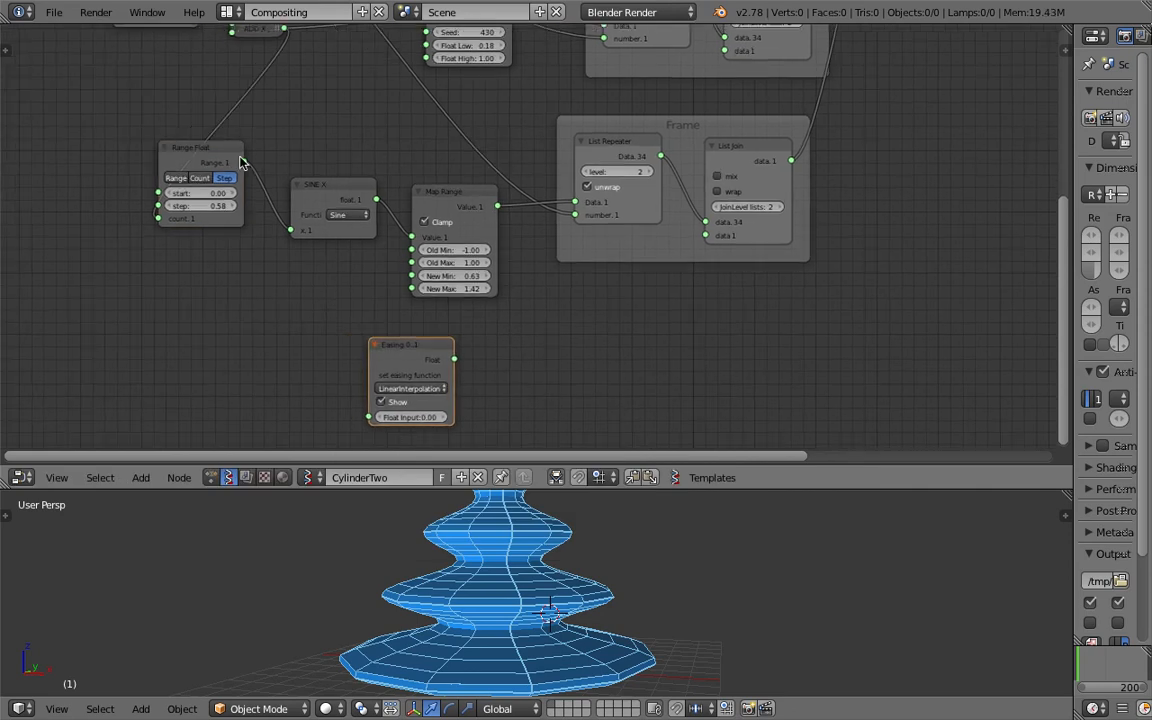
pyautogui.moveTo(245, 164); pyautogui.dragTo(369, 417)
pyautogui.moveTo(415, 357); pyautogui.dragTo(370, 352)
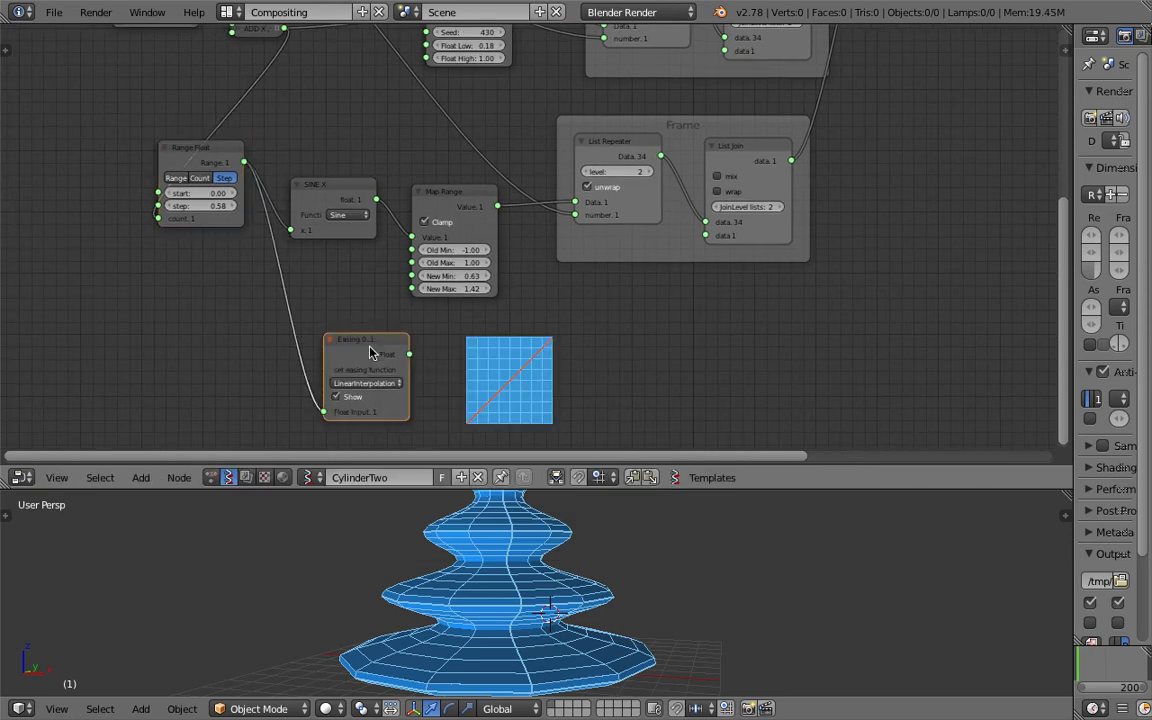
# Widen the Easing node, choose CircularEaseIn, and connect its Float output to the lower List Repeater's Data input.
pyautogui.scroll(2, 386, 369)
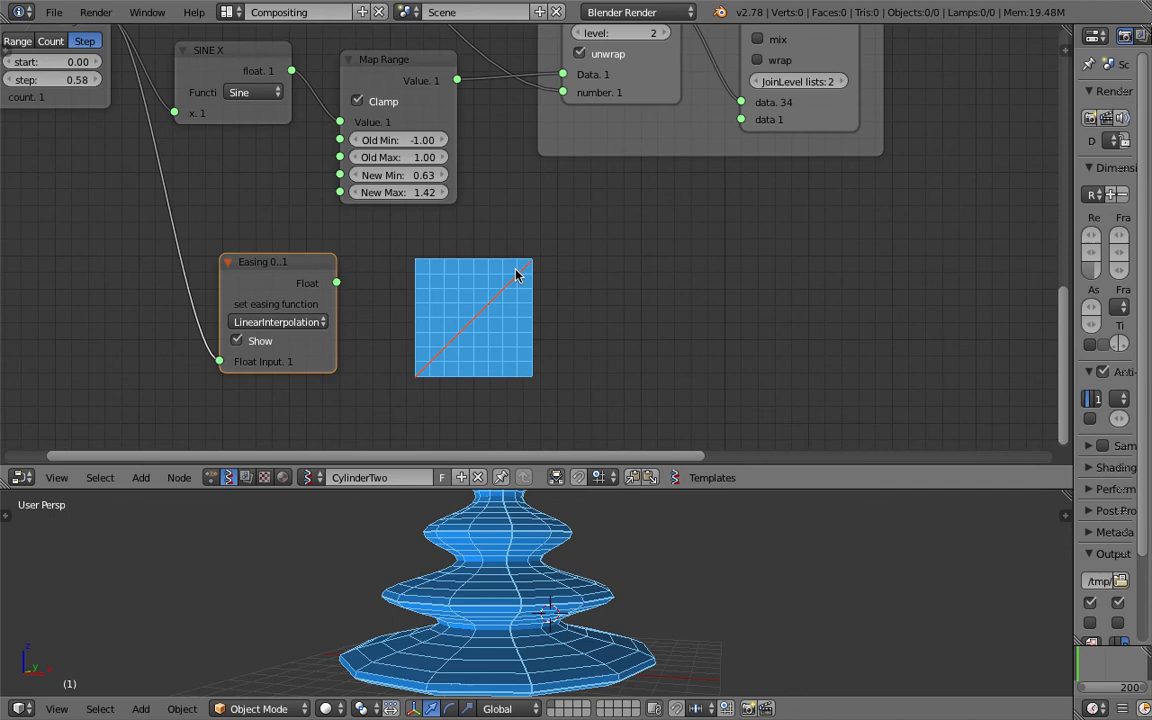
pyautogui.moveTo(335, 298); pyautogui.dragTo(401, 315)
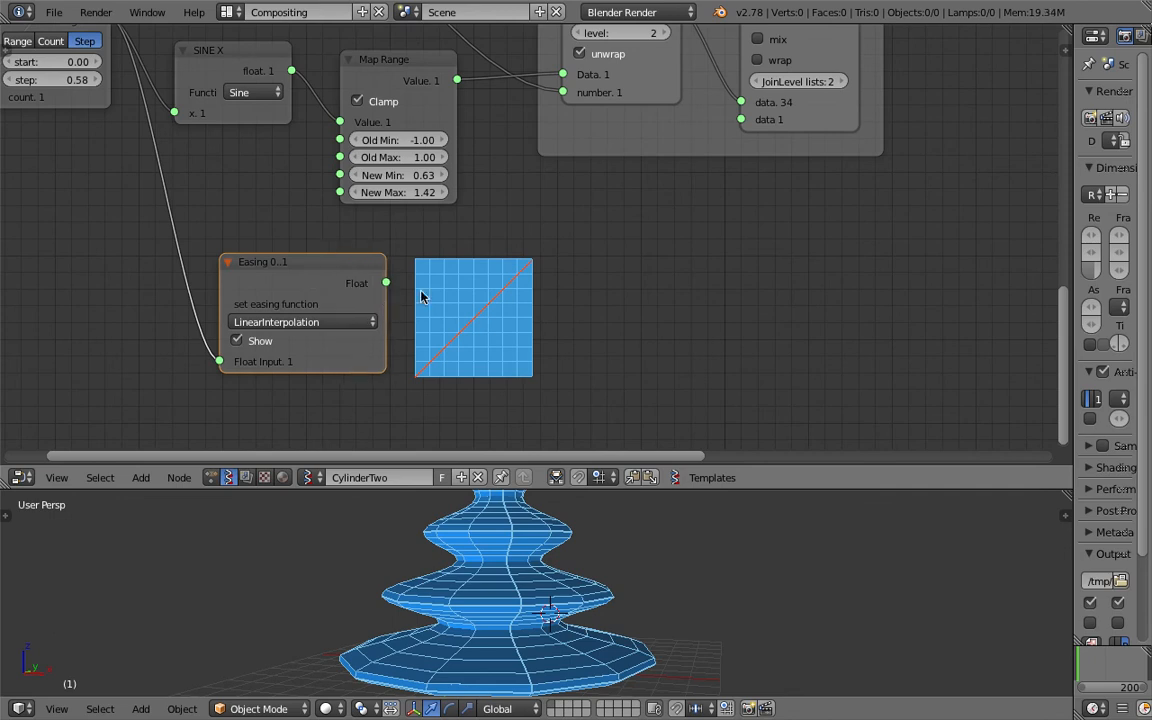
pyautogui.scroll(1, 484, 342)
pyautogui.moveTo(483, 309); pyautogui.dragTo(514, 301, button='middle')
pyautogui.click(340, 326)
pyautogui.click(423, 371)
pyautogui.scroll(-2, 419, 296)
pyautogui.moveTo(438, 321); pyautogui.dragTo(578, 157)
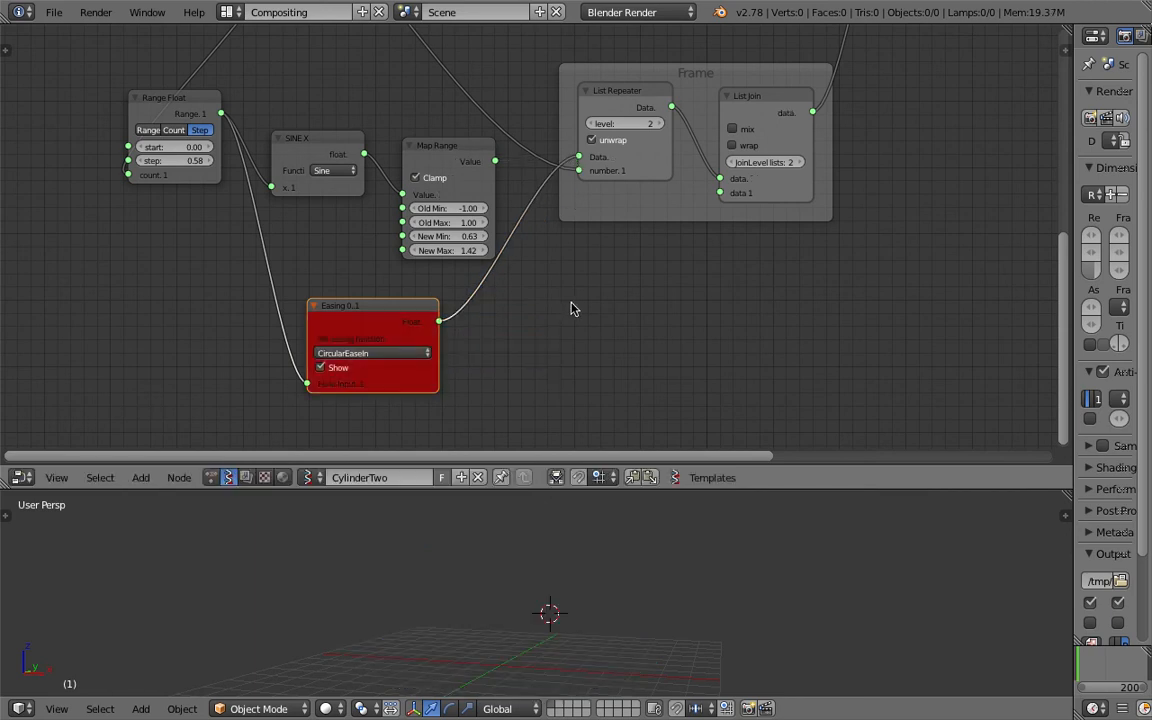
# Try the ExponentialEaseIn and ElasticEaseInOut functions on the Easing node and inspect the cylinder's shape.
pyautogui.click(411, 354)
pyautogui.click(458, 276)
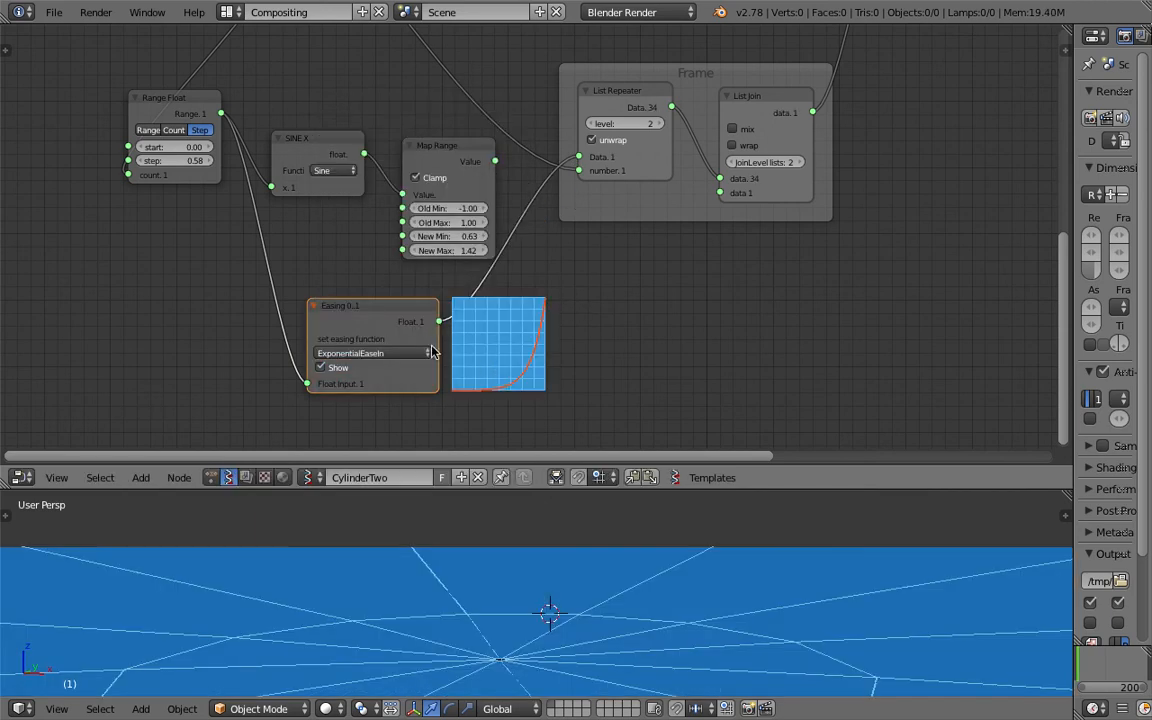
pyautogui.click(399, 354)
pyautogui.click(458, 199)
pyautogui.scroll(10, 560, 628)
pyautogui.moveTo(561, 620); pyautogui.dragTo(610, 574, button='middle')
pyautogui.scroll(1, 505, 350)
pyautogui.scroll(2, 505, 350)
pyautogui.scroll(-3, 514, 600)
pyautogui.scroll(3, 527, 600)
pyautogui.moveTo(512, 612); pyautogui.dragTo(495, 580, button='middle')
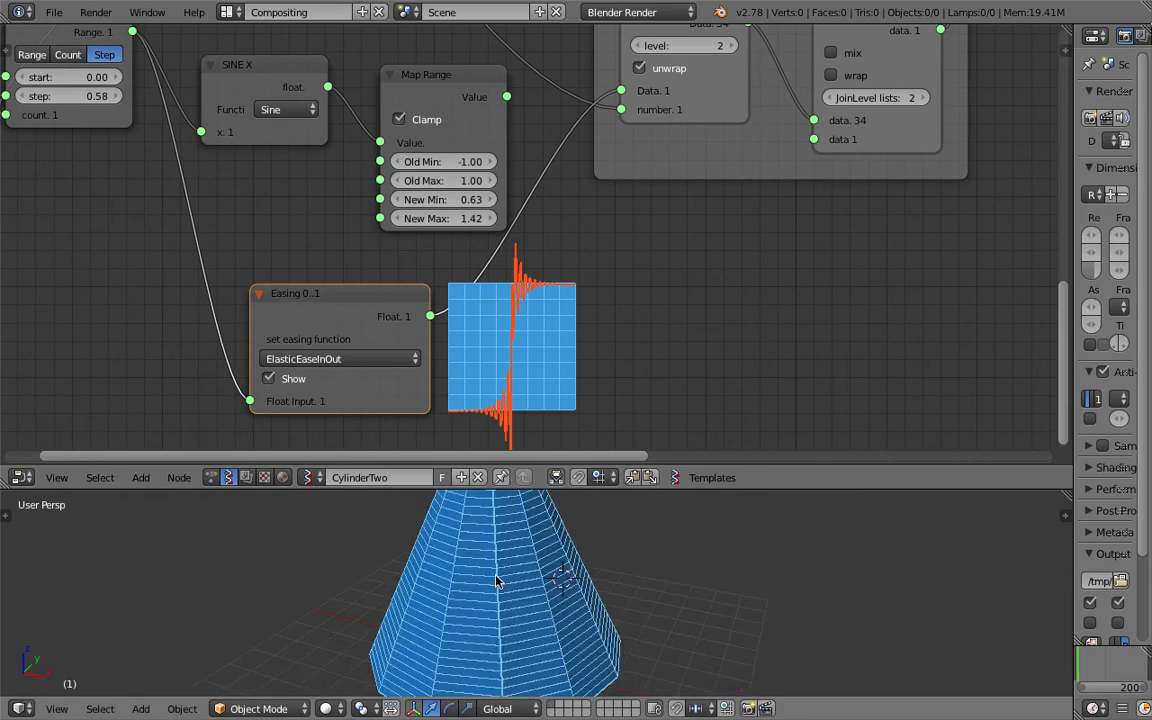
# Try the CircularEaseIn and SineEaseOut functions on the Easing node and inspect the resulting mesh.
pyautogui.click(365, 359)
pyautogui.click(430, 398)
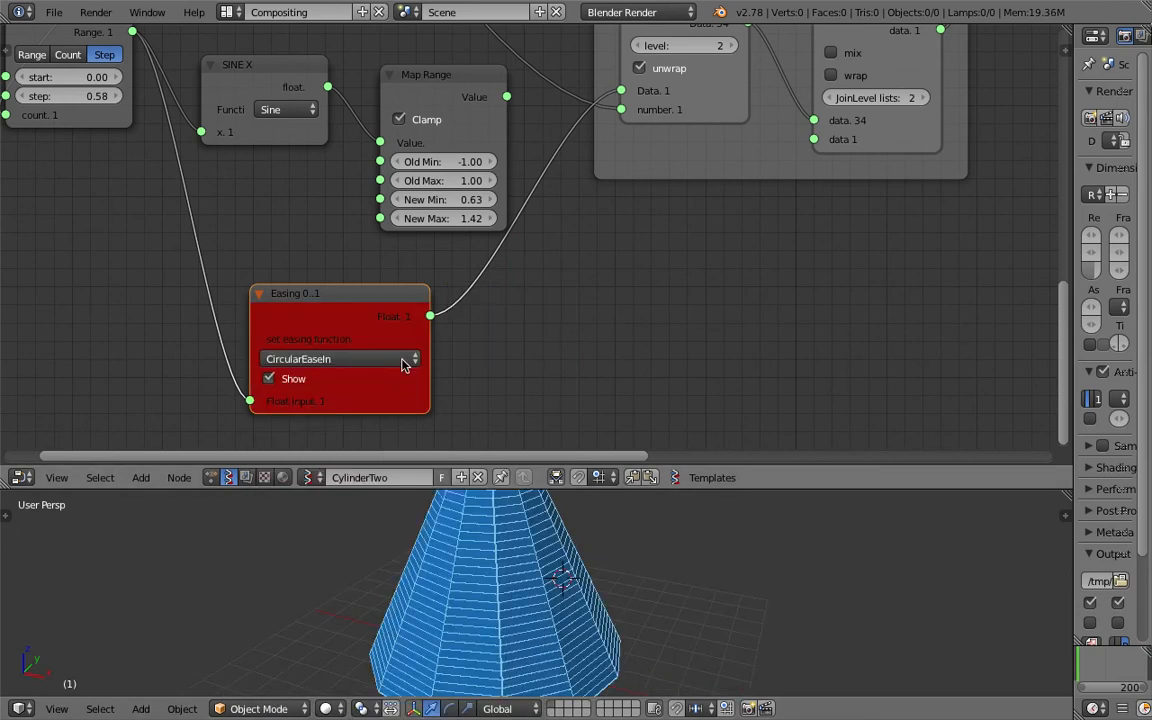
pyautogui.keyDown('ctrl'); pyautogui.scroll(2, 384, 361); pyautogui.keyUp('ctrl')
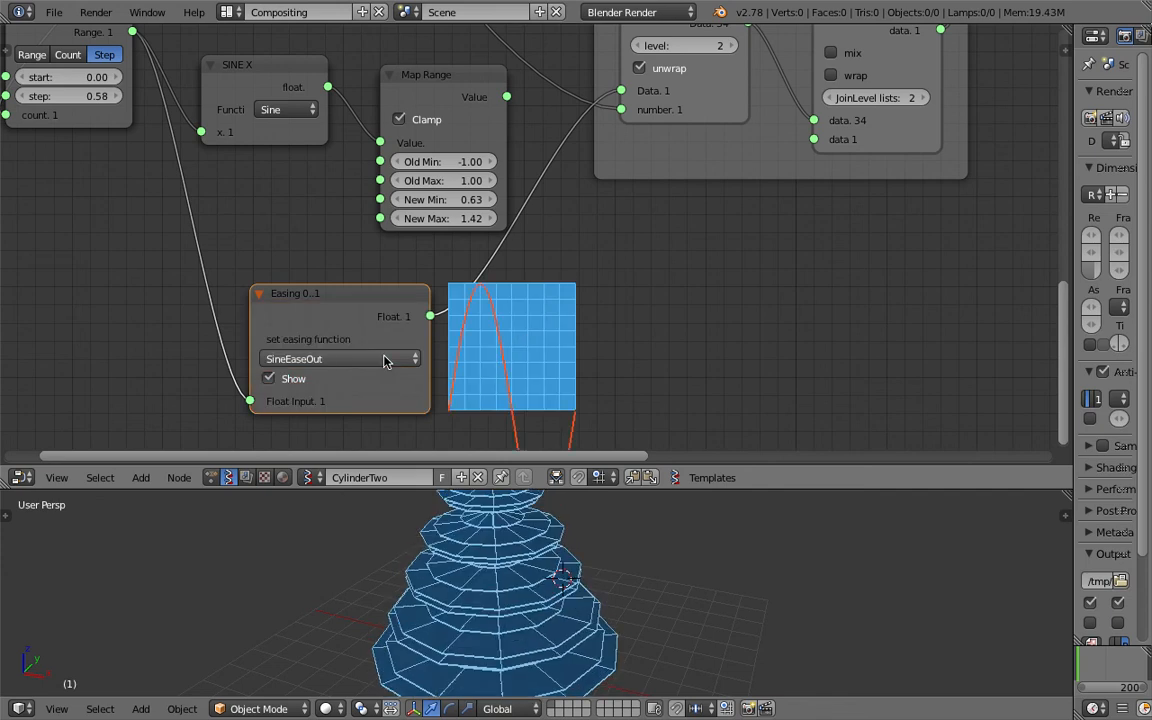
pyautogui.keyDown('ctrl'); pyautogui.scroll(-1, 384, 361); pyautogui.keyUp('ctrl')
pyautogui.keyDown('ctrl'); pyautogui.scroll(1, 384, 361); pyautogui.keyUp('ctrl')
pyautogui.keyDown('ctrl'); pyautogui.scroll(-1, 386, 361); pyautogui.keyUp('ctrl')
pyautogui.scroll(-2, 565, 585)
pyautogui.moveTo(565, 585); pyautogui.dragTo(594, 545, button='middle')
pyautogui.keyDown('ctrl'); pyautogui.scroll(-1, 378, 370); pyautogui.keyUp('ctrl')
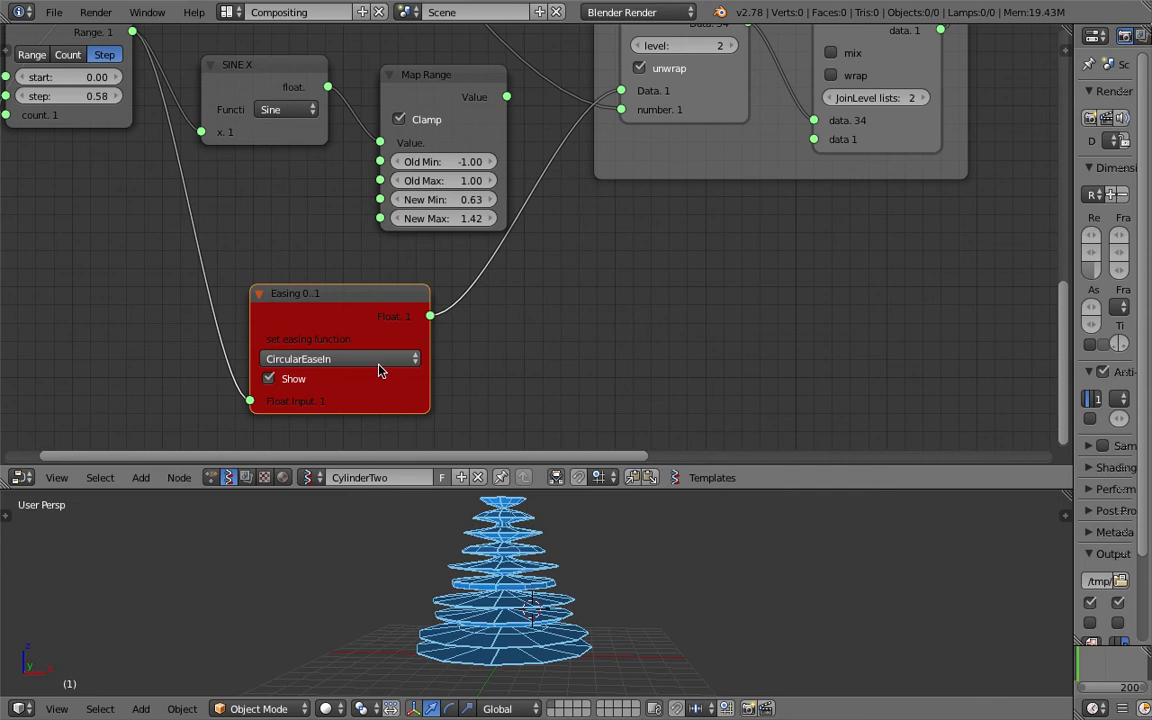
pyautogui.keyDown('ctrl'); pyautogui.scroll(-1, 355, 360); pyautogui.keyUp('ctrl')
# Try the CubicEaseIn and QuinticEaseOut functions on the Easing node.
pyautogui.click(355, 360)
pyautogui.click(374, 462)
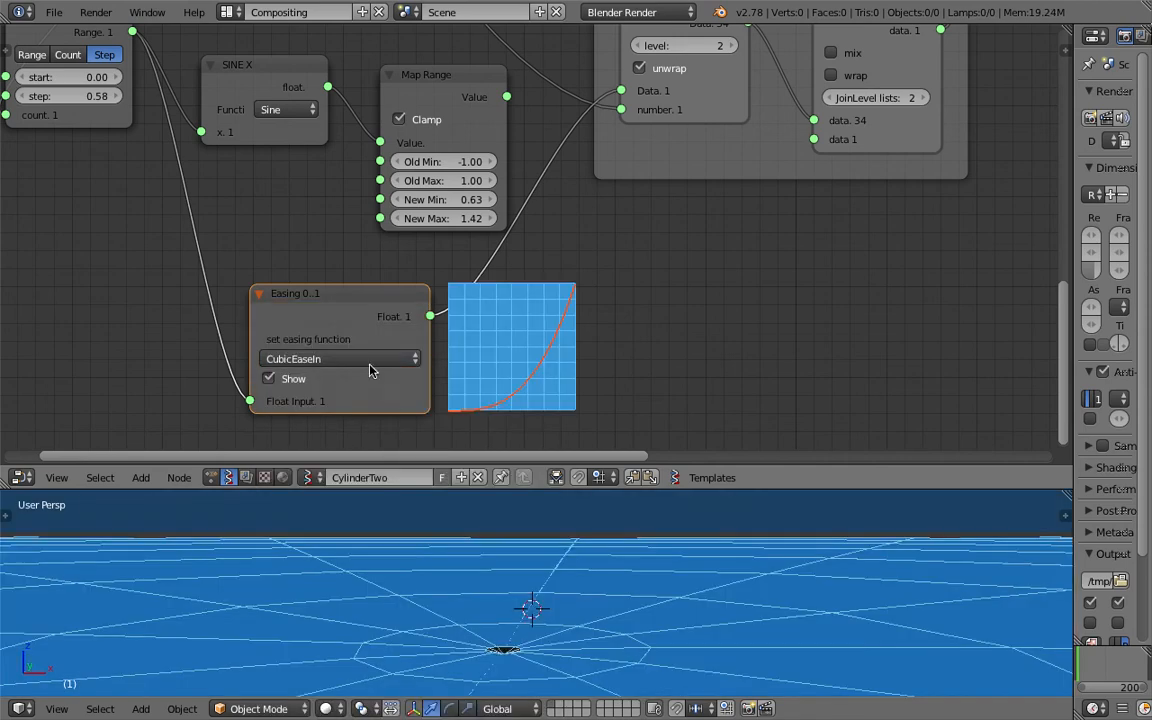
pyautogui.click(372, 359)
pyautogui.click(368, 600)
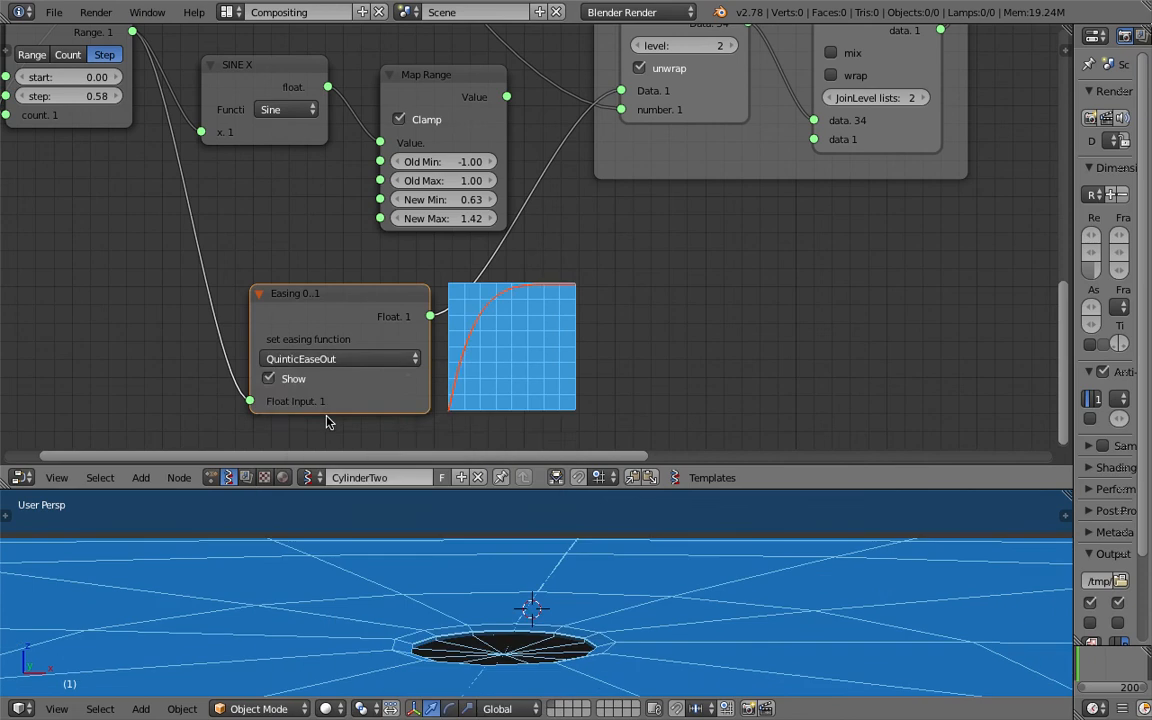
# Switch the Range Float node to Count mode, set its stop to 1, and save the file.
pyautogui.scroll(-1, 293, 374)
pyautogui.click(226, 131)
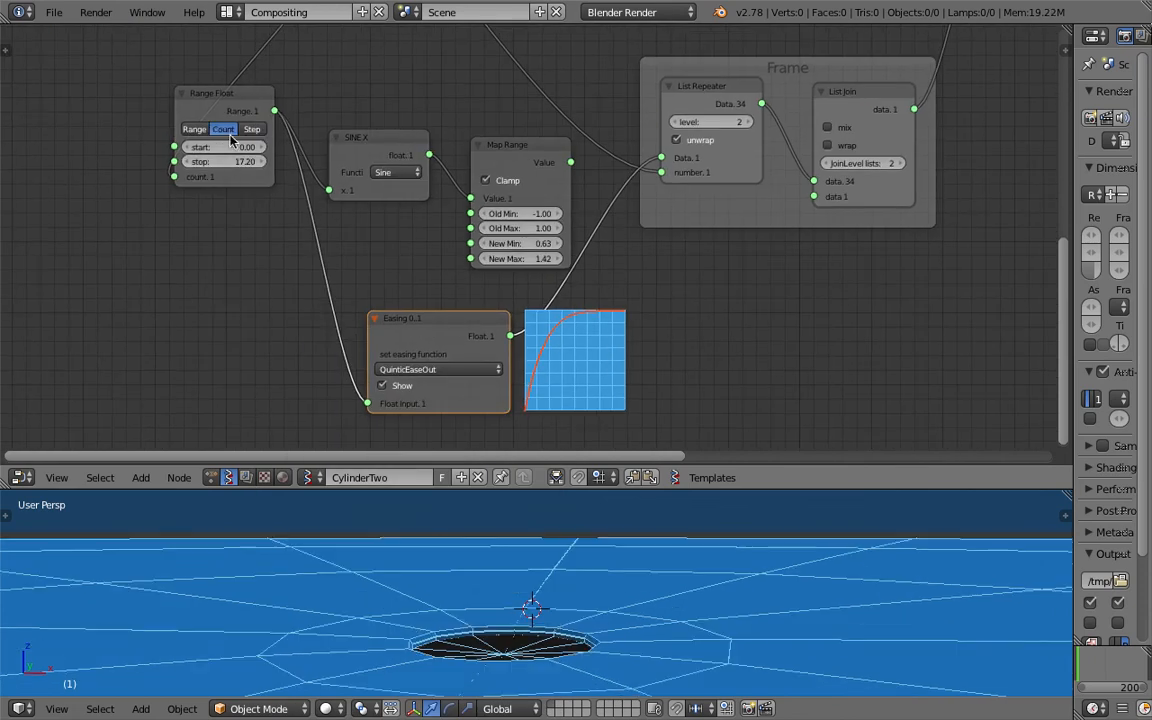
pyautogui.click(224, 161)
pyautogui.write('1')
pyautogui.press('Return')
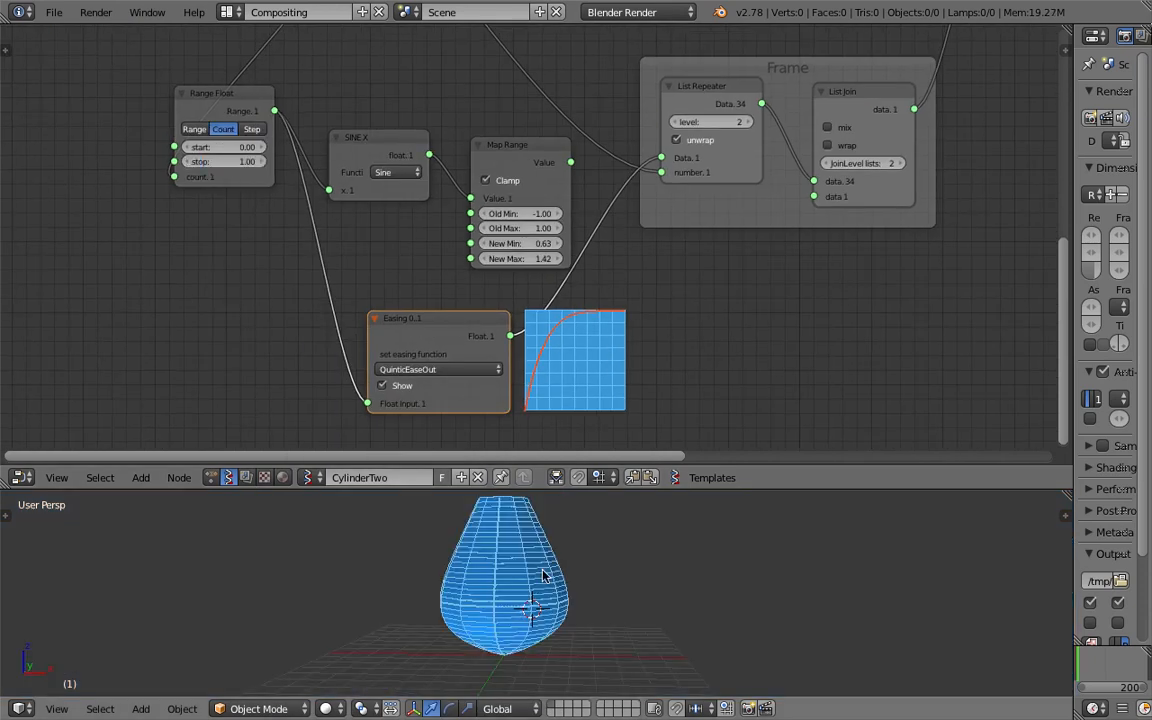
pyautogui.moveTo(548, 578); pyautogui.dragTo(499, 596, button='middle')
pyautogui.hotkey('ctrl', 's')
pyautogui.press('Return')
pyautogui.scroll(2, 129, 80)
pyautogui.moveTo(359, 347); pyautogui.dragTo(342, 284, button='middle')
pyautogui.hotkey('ctrl', 's')
# Set the Easing node's function to LinearInterpolation and inspect the whole cylinder.
pyautogui.click(345, 320)
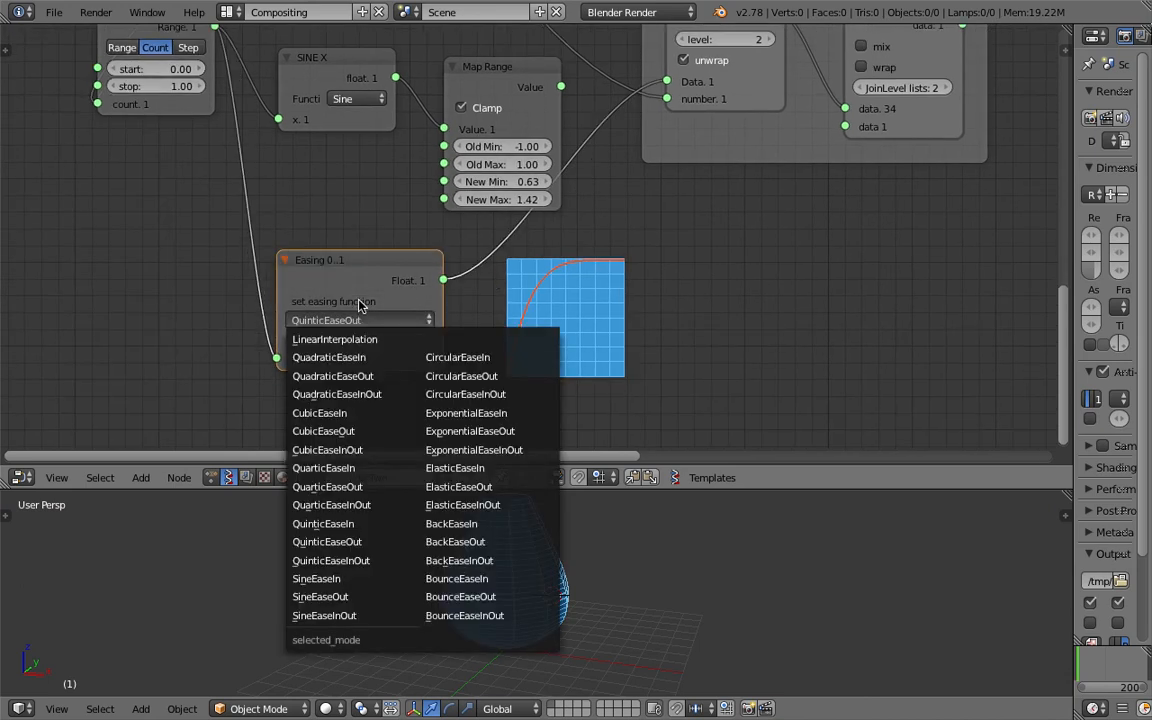
pyautogui.click(330, 337)
pyautogui.moveTo(497, 527); pyautogui.dragTo(573, 658, button='middle')
pyautogui.moveTo(588, 570); pyautogui.dragTo(592, 562, button='middle')
# Cycle the Easing node's function from QuadraticEaseIn through the options to ExponentialEaseInOut, comparing the shapes.
pyautogui.keyDown('ctrl'); pyautogui.scroll(-1, 362, 330); pyautogui.keyUp('ctrl')
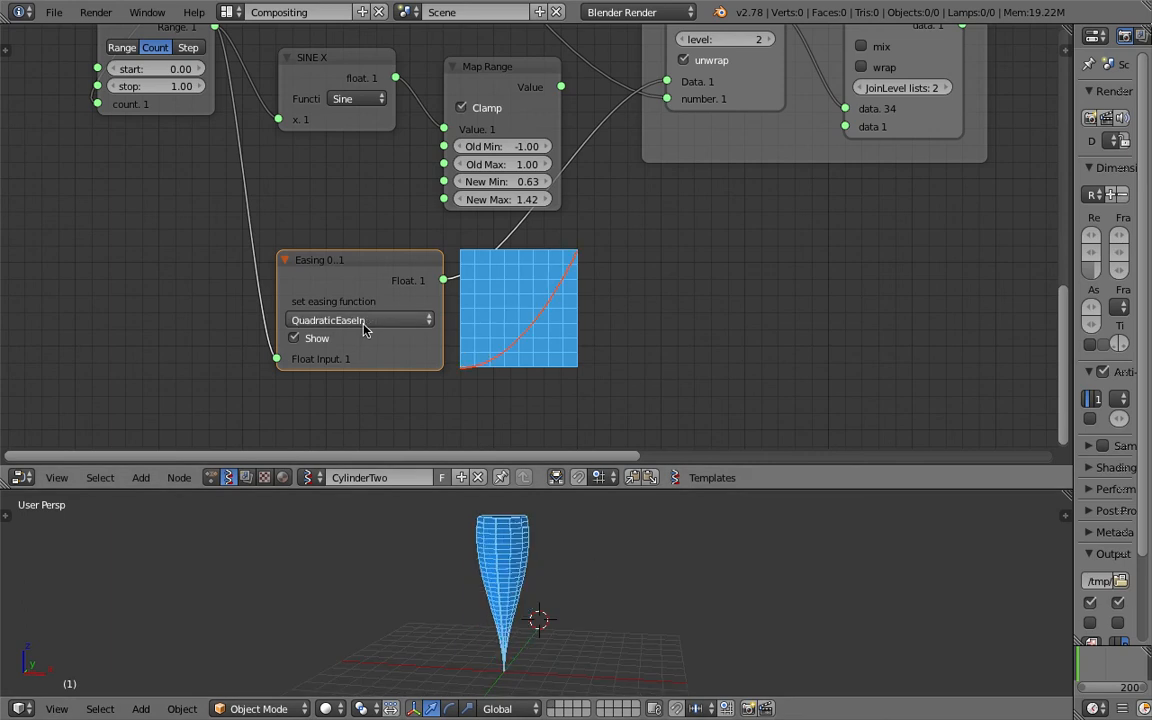
pyautogui.keyDown('ctrl'); pyautogui.scroll(-4, 364, 328); pyautogui.keyUp('ctrl')
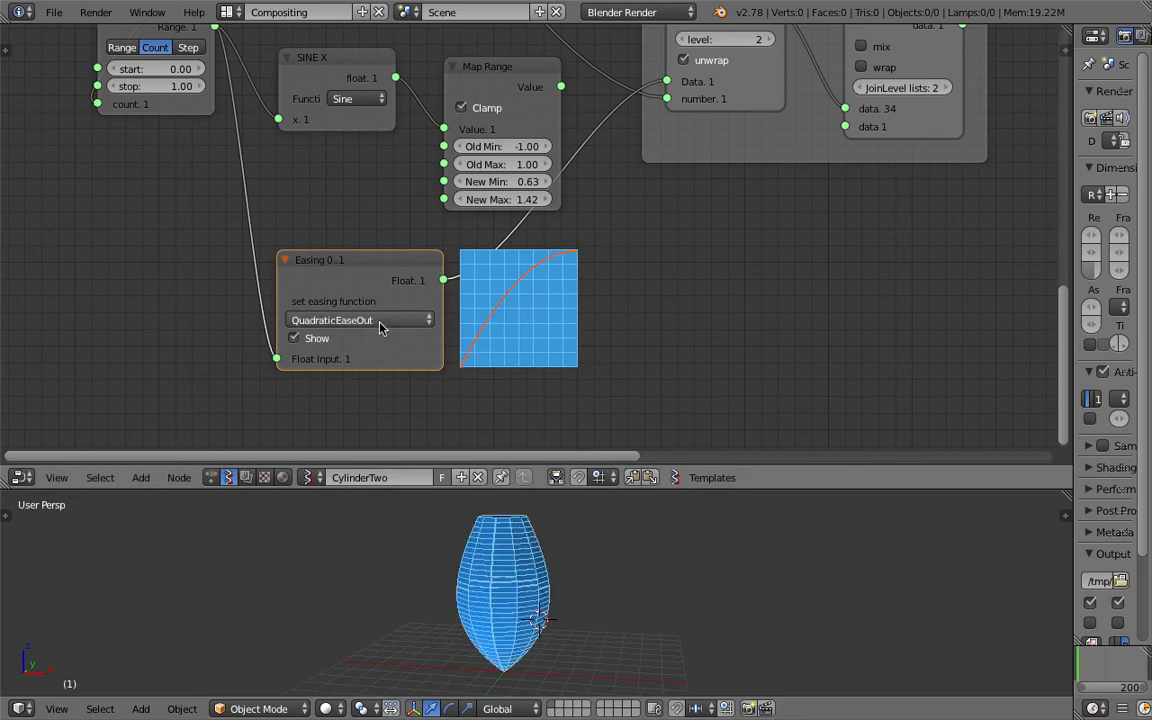
pyautogui.keyDown('ctrl'); pyautogui.scroll(-6, 379, 327); pyautogui.keyUp('ctrl')
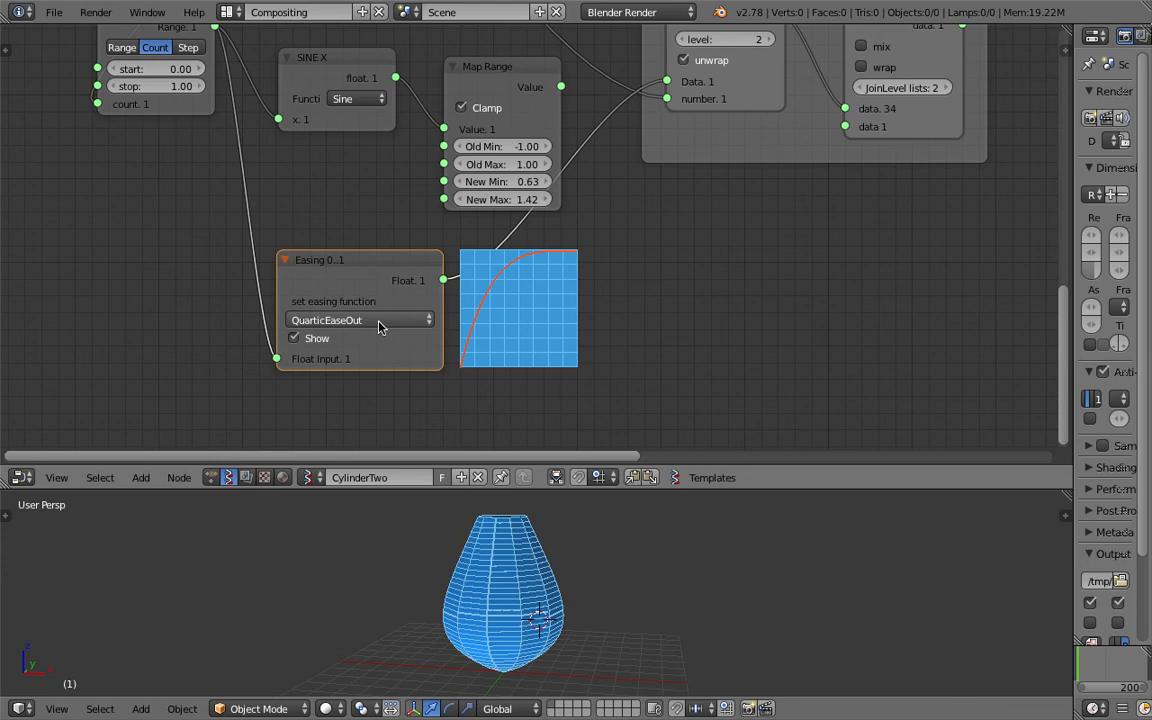
pyautogui.keyDown('ctrl'); pyautogui.scroll(-6, 379, 327); pyautogui.keyUp('ctrl')
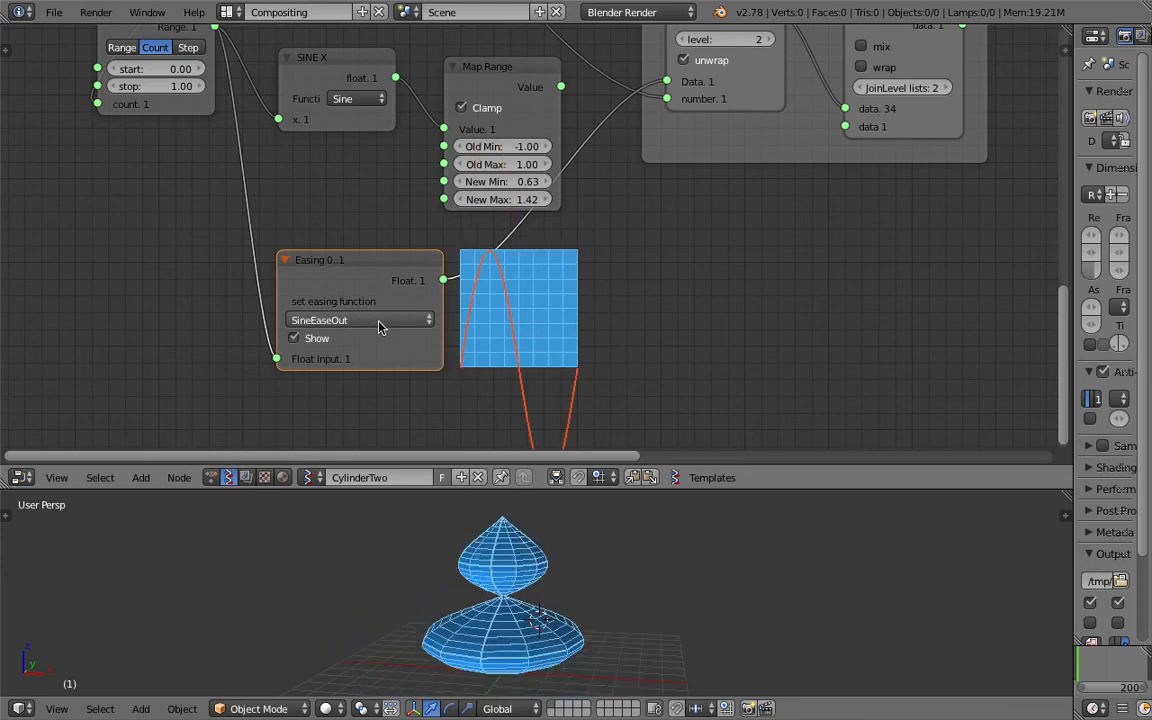
pyautogui.keyDown('ctrl'); pyautogui.scroll(-3, 379, 327); pyautogui.keyUp('ctrl')
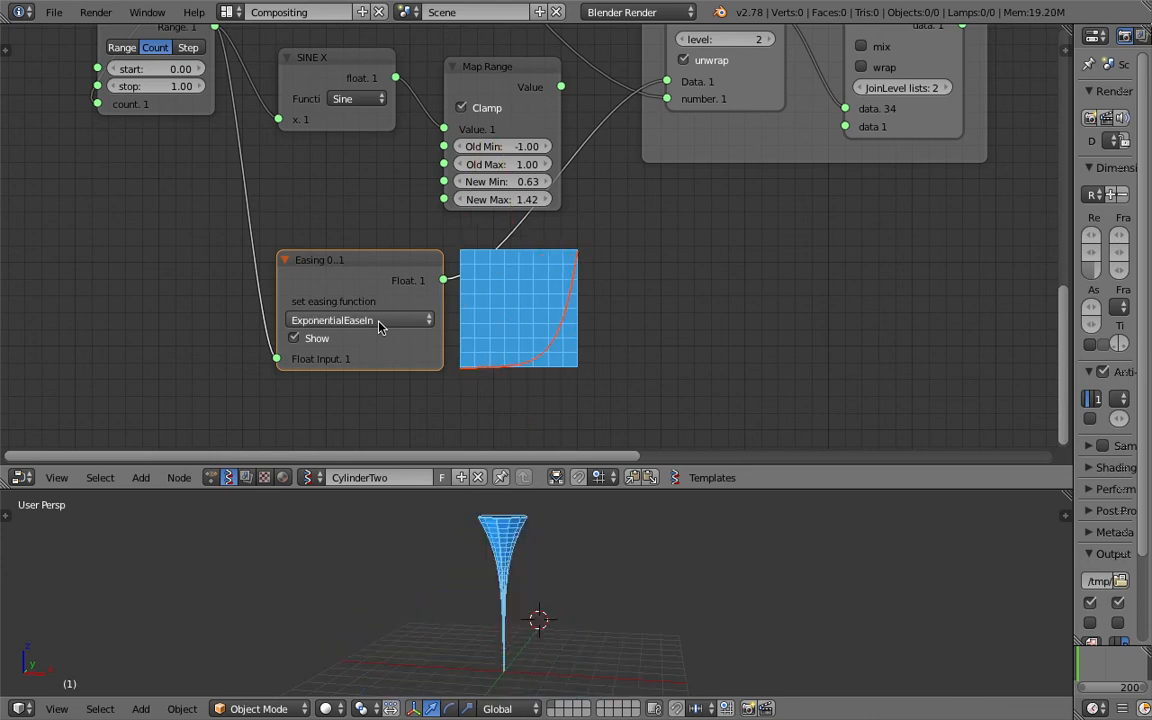
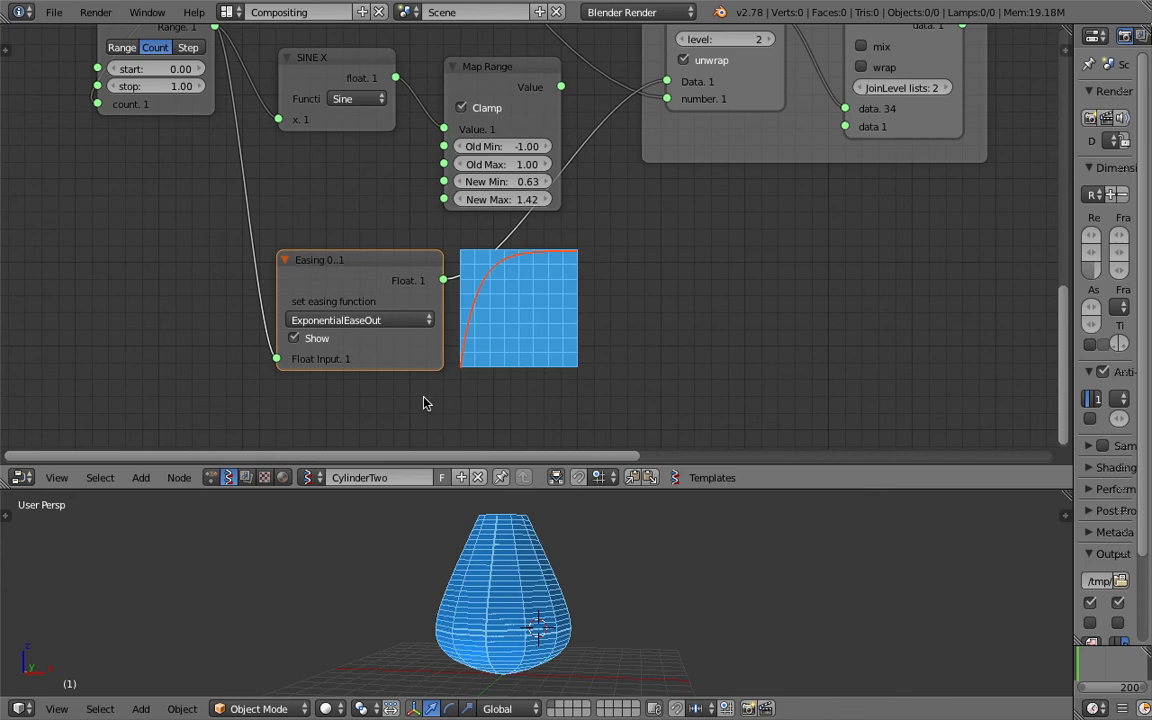
pyautogui.keyDown('ctrl'); pyautogui.scroll(-1, 385, 326); pyautogui.keyUp('ctrl')
pyautogui.moveTo(598, 618); pyautogui.dragTo(545, 609, button='middle')
# Reduce the subdivisions integer to 11 and adjust the cylinder's vertex count and height.
pyautogui.moveTo(252, 236); pyautogui.dragTo(420, 390, button='middle')
pyautogui.moveTo(320, 59); pyautogui.dragTo(270, 59)
pyautogui.moveTo(357, 113); pyautogui.dragTo(310, 250, button='middle')
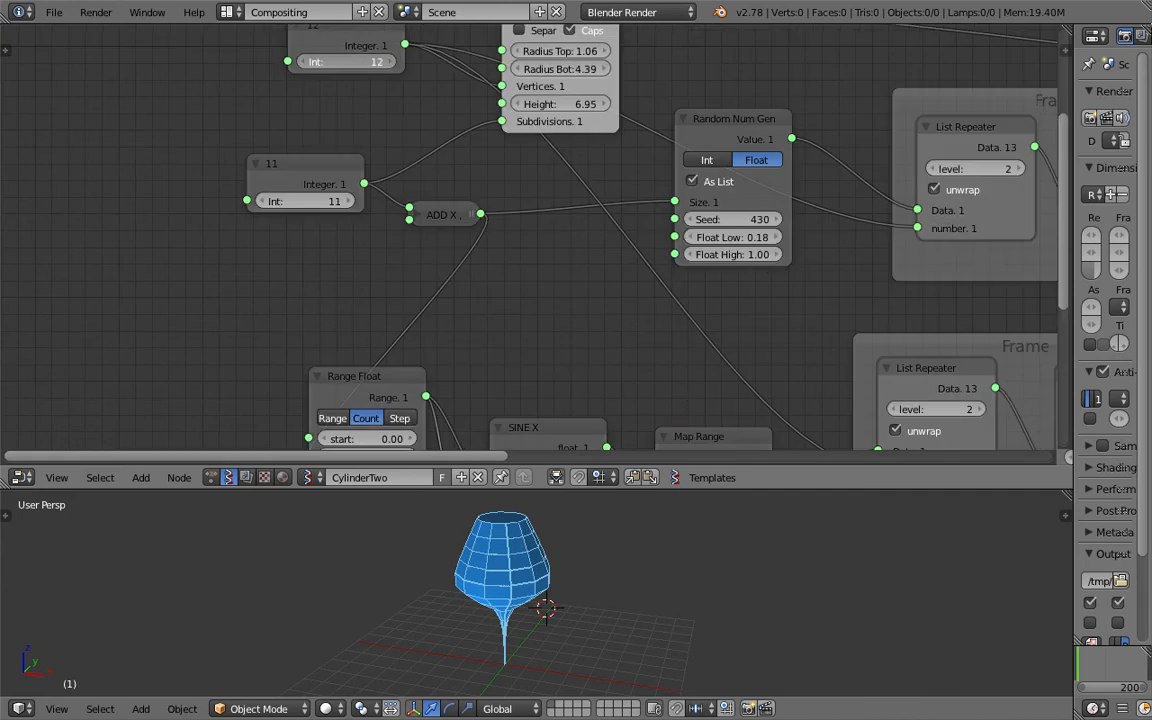
pyautogui.moveTo(346, 61); pyautogui.dragTo(322, 61)
pyautogui.moveTo(381, 127); pyautogui.dragTo(348, 202, button='middle')
pyautogui.moveTo(543, 179)
pyautogui.mouseDown()
pyautogui.moveTo(580, 179)
pyautogui.moveTo(546, 179)
pyautogui.mouseUp()
pyautogui.moveTo(497, 326); pyautogui.dragTo(463, 165, button='middle')
pyautogui.moveTo(396, 244); pyautogui.dragTo(396, 128, button='middle')
# Try other stop values on the Range Float node and reset the stop to 1.
pyautogui.moveTo(338, 253); pyautogui.dragTo(332, 253)
pyautogui.moveTo(303, 252); pyautogui.dragTo(365, 252)
pyautogui.click(303, 252)
pyautogui.write('1')
pyautogui.press('Return')
# Move the Range Float, SINE X and Easing nodes farther from the List Repeater frame and save the file.
pyautogui.moveTo(312, 184); pyautogui.dragTo(223, 178)
pyautogui.moveTo(429, 297); pyautogui.dragTo(430, 188, button='middle')
pyautogui.moveTo(490, 129); pyautogui.dragTo(438, 134)
pyautogui.moveTo(482, 319); pyautogui.dragTo(370, 321)
pyautogui.hotkey('ctrl', 's')
pyautogui.click(370, 321)
# Move the Map Range node closer to SINE X, place the Easing node below the Range Float node, and save the file.
pyautogui.keyDown('ctrl'); pyautogui.moveTo(514, 326); pyautogui.dragTo(425, 338, button='middle'); pyautogui.keyUp('ctrl')
pyautogui.moveTo(380, 306); pyautogui.dragTo(346, 311)
pyautogui.moveTo(550, 161); pyautogui.dragTo(457, 90)
pyautogui.hotkey('ctrl', 's')
pyautogui.click(450, 95)
pyautogui.click(329, 317)
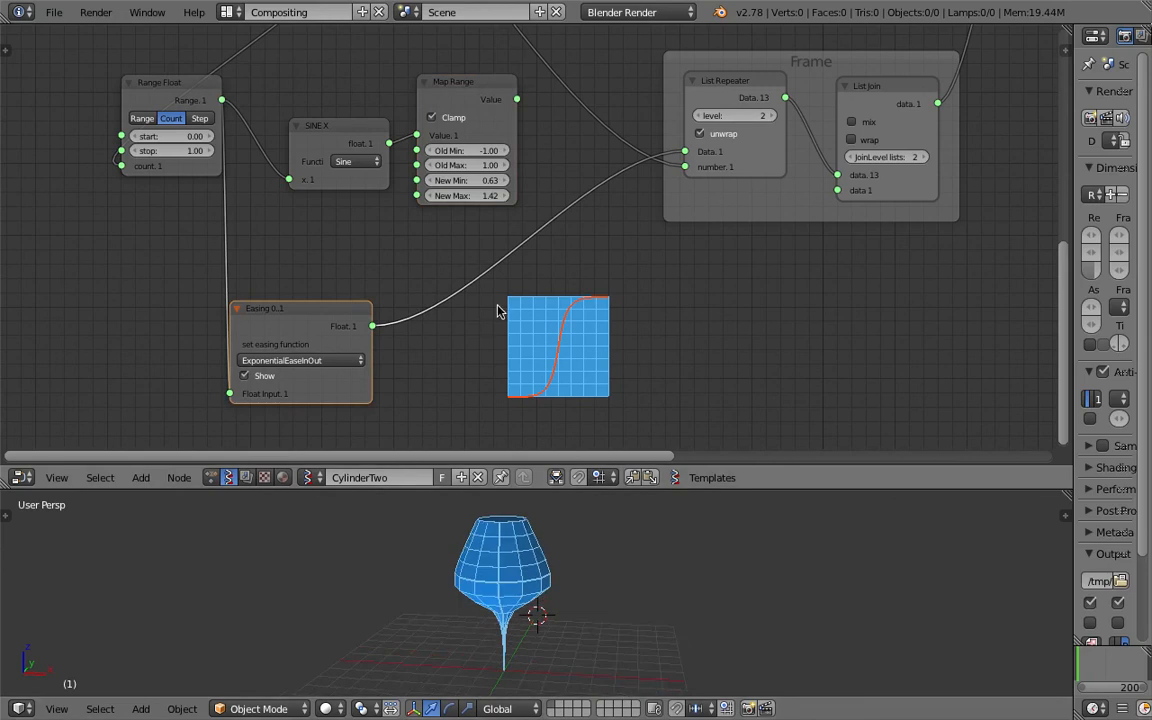
pyautogui.press('g')
pyautogui.click(543, 355)
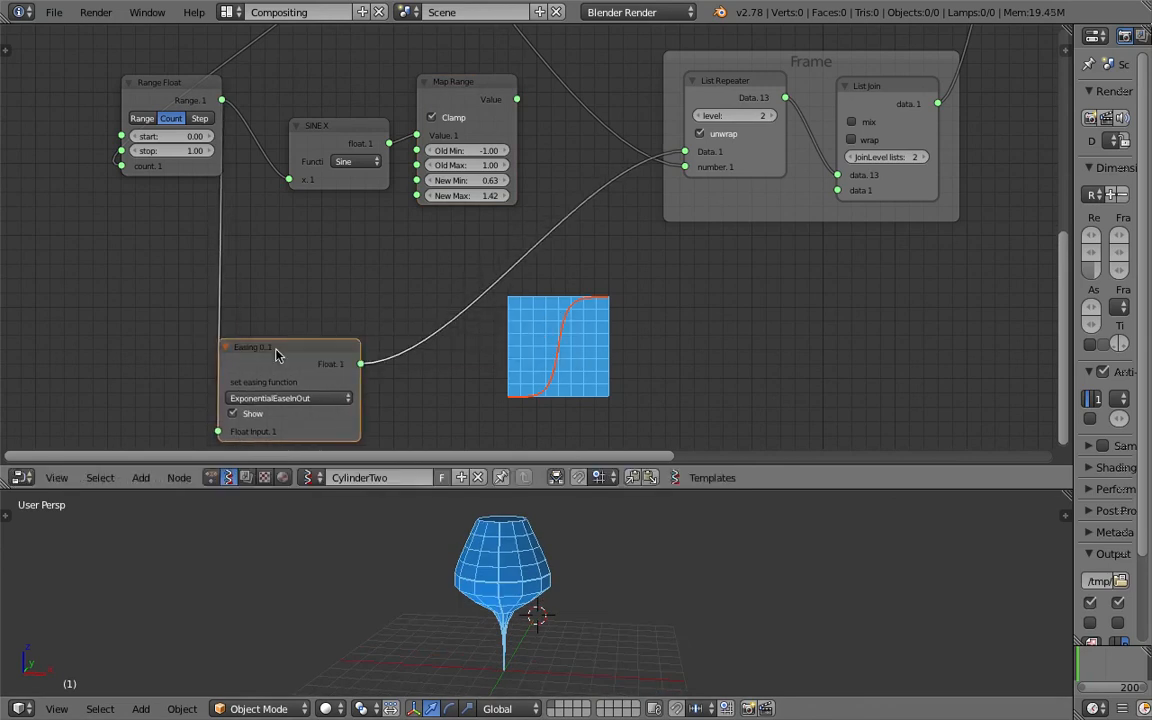
pyautogui.moveTo(275, 349); pyautogui.dragTo(247, 306)
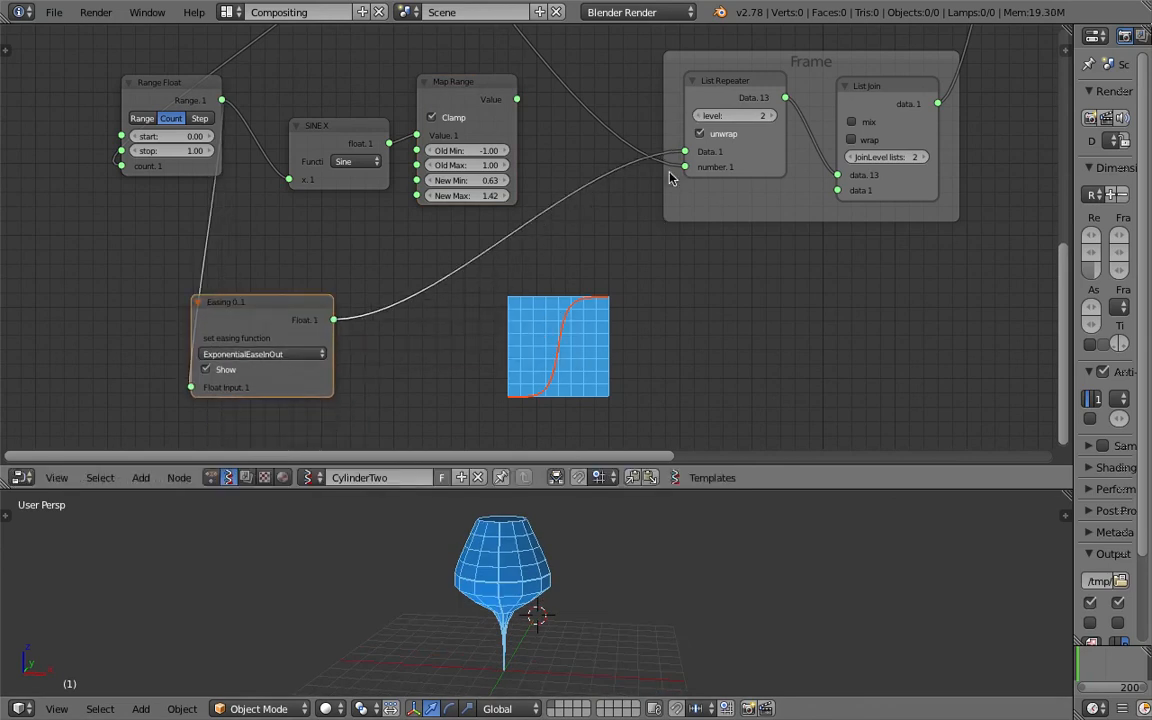
# Add a List Repeater node below the frame that holds the lower List Repeater and List Join.
pyautogui.hotkey('ctrl', 'a')
pyautogui.write('list re')
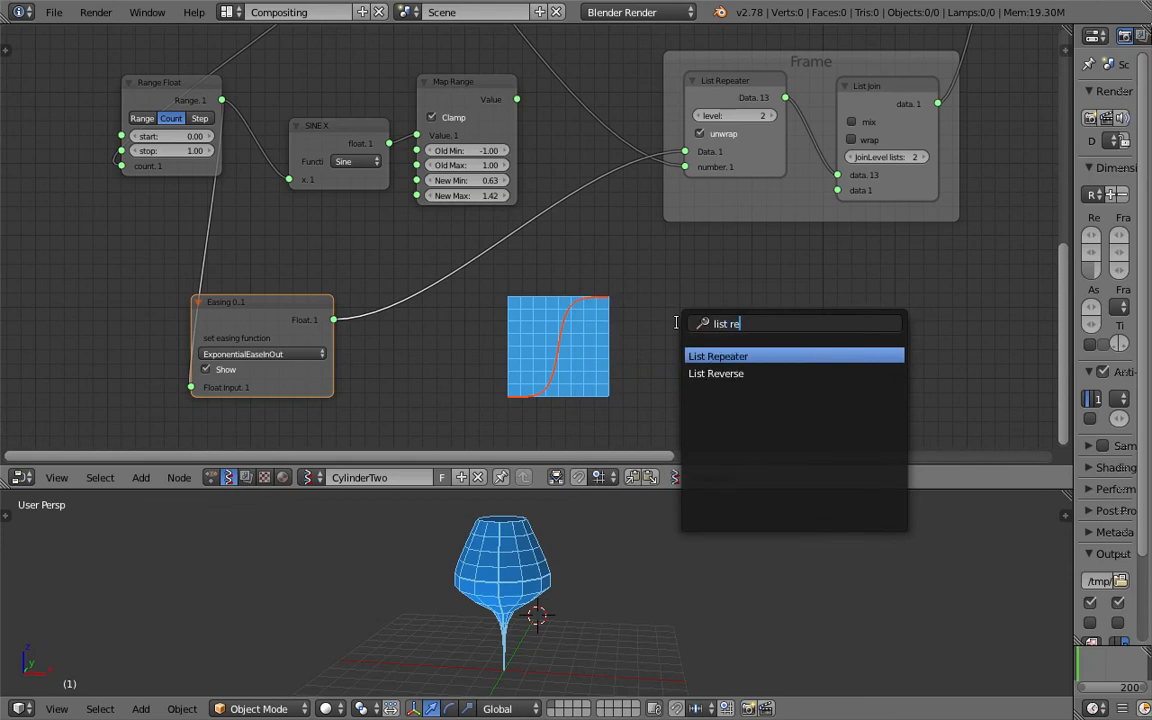
pyautogui.press('Return')
pyautogui.click(678, 328)
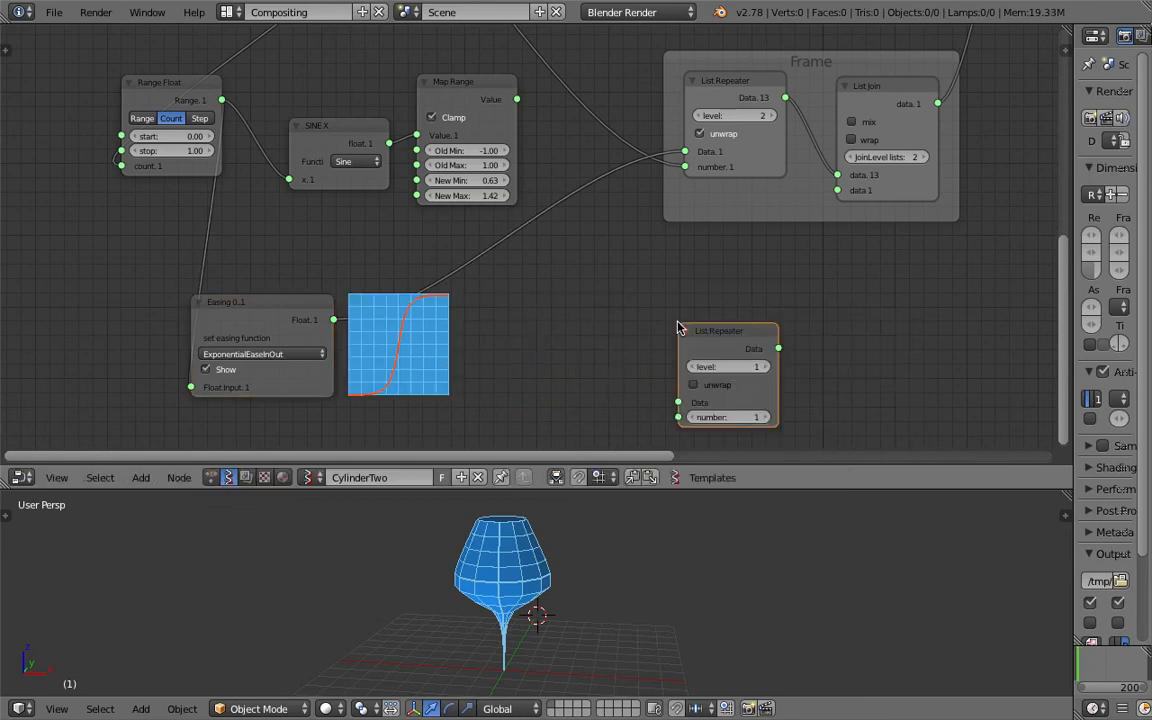
# Add a Math node and insert it into the link between the Easing node and the framed List Repeater.
pyautogui.hotkey('ctrl', 'a')
pyautogui.write('math')
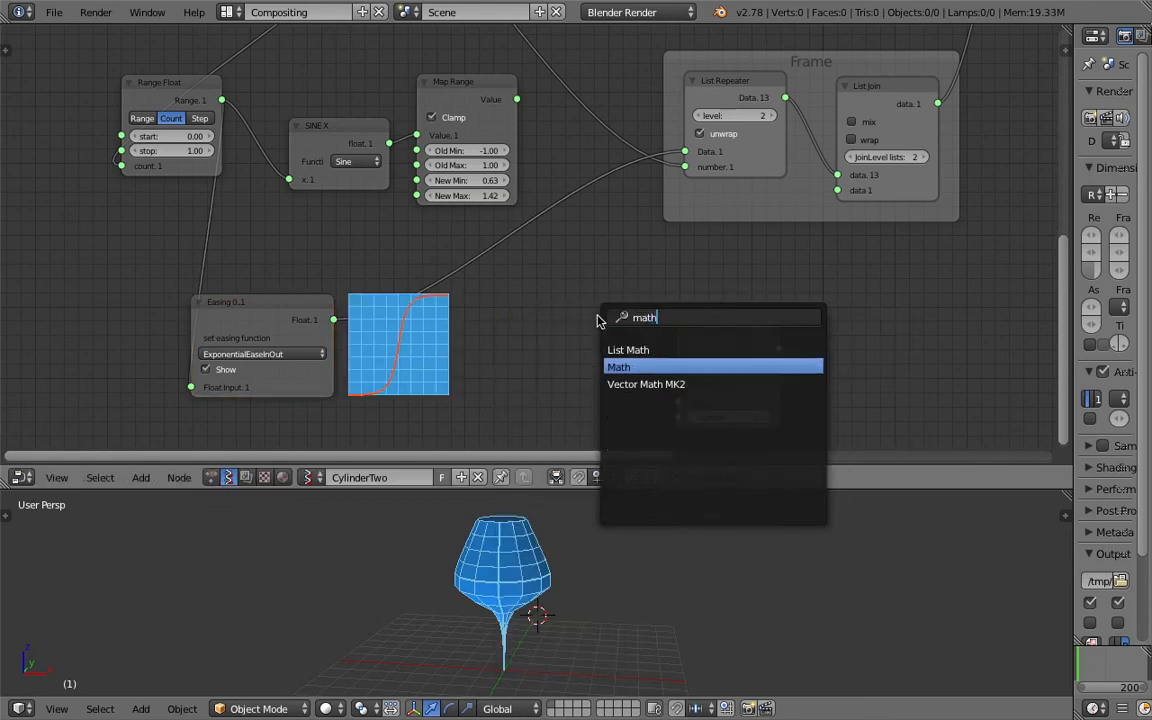
pyautogui.press('Return')
pyautogui.click(438, 232)
# Set the new Math node's function to * (multiply), try different y values, and set y to 2.
pyautogui.click(506, 270)
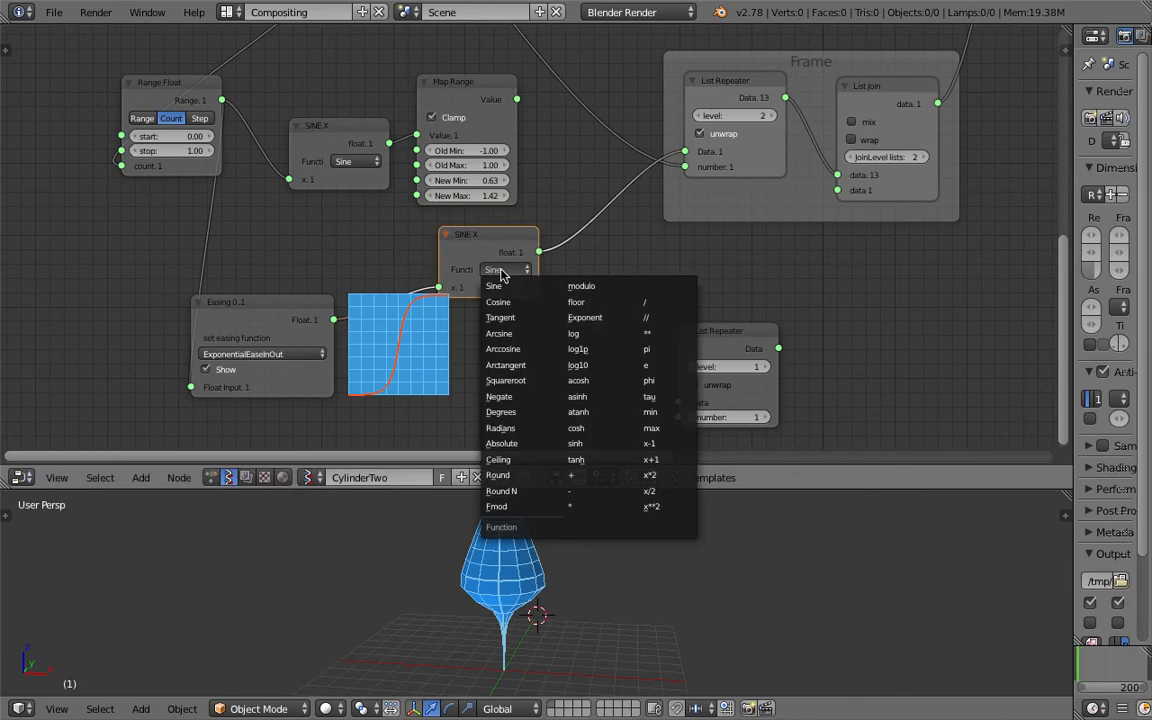
pyautogui.click(560, 455)
pyautogui.moveTo(508, 304)
pyautogui.mouseDown()
pyautogui.moveTo(570, 304)
pyautogui.moveTo(480, 304)
pyautogui.moveTo(560, 304)
pyautogui.moveTo(500, 311)
pyautogui.mouseUp()
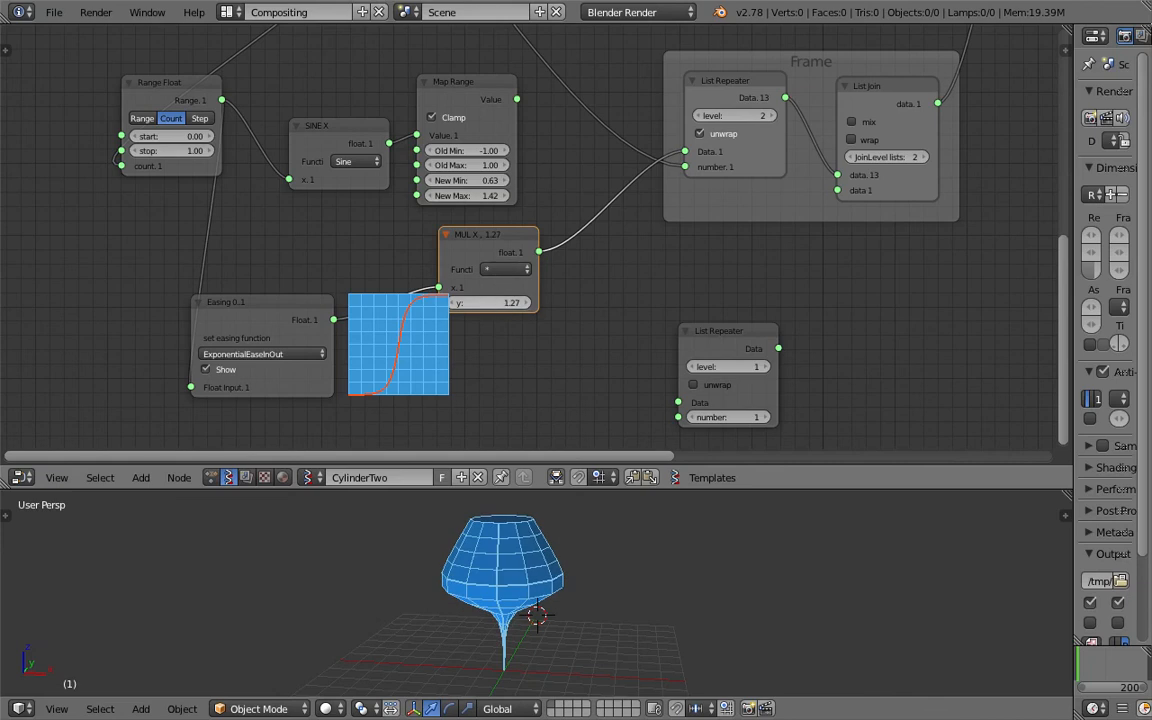
pyautogui.moveTo(498, 307); pyautogui.dragTo(290, 307)
pyautogui.click(498, 304)
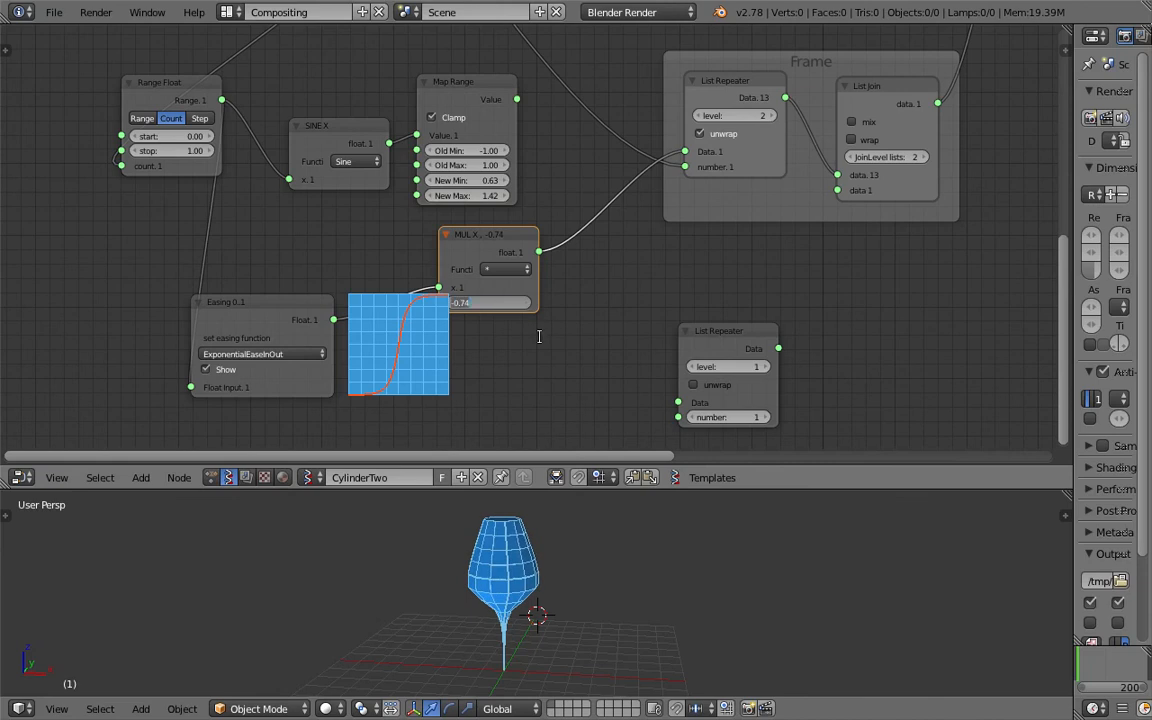
pyautogui.write('2')
pyautogui.press('Return')
# Change the new Math node's function to ** (power) and raise y to 2.3.
pyautogui.click(524, 271)
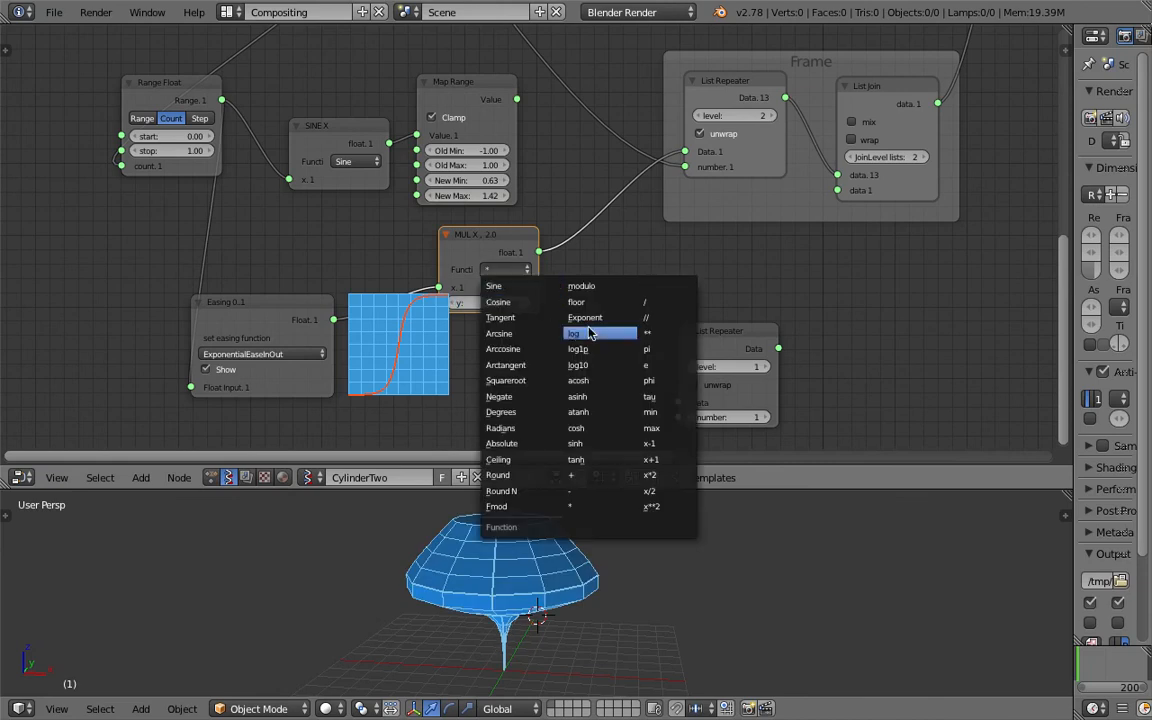
pyautogui.click(650, 332)
pyautogui.moveTo(527, 305)
pyautogui.mouseDown()
pyautogui.moveTo(590, 305)
pyautogui.moveTo(545, 305)
pyautogui.mouseUp()
# Try the * function on the Math node after Easing, and set it to modulo with y at 0.28.
pyautogui.click(519, 279)
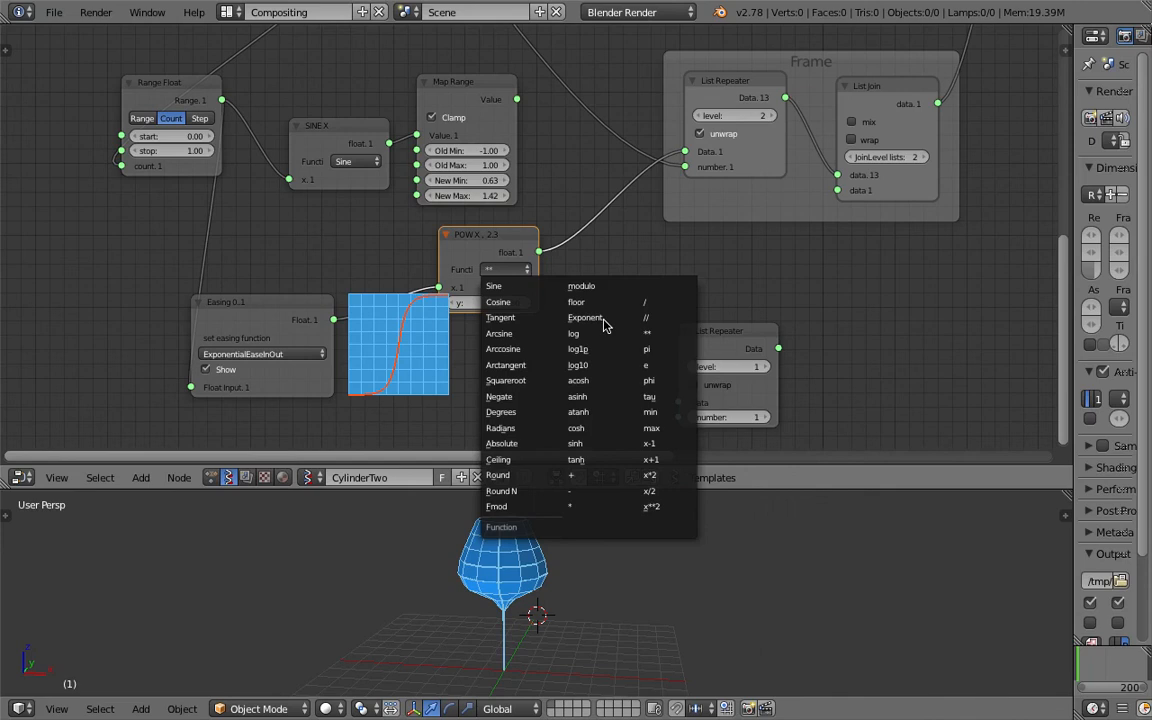
pyautogui.click(590, 510)
pyautogui.click(508, 270)
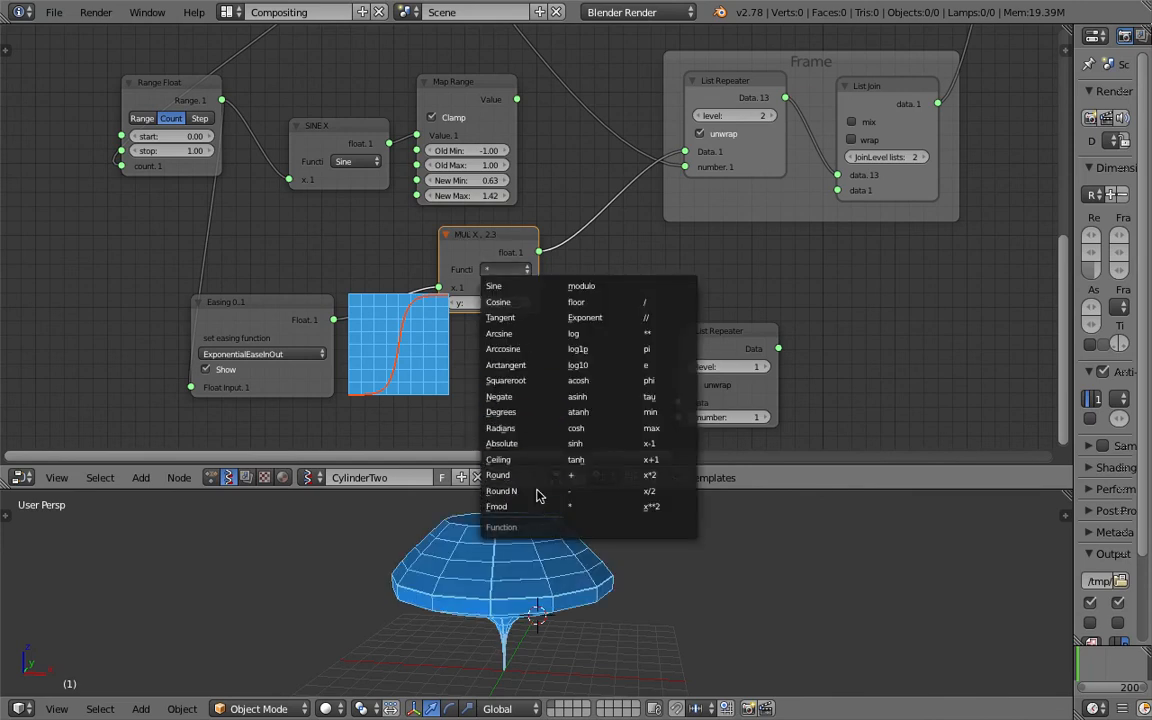
pyautogui.click(572, 286)
pyautogui.moveTo(515, 302); pyautogui.dragTo(483, 303)
pyautogui.scroll(2, 560, 589)
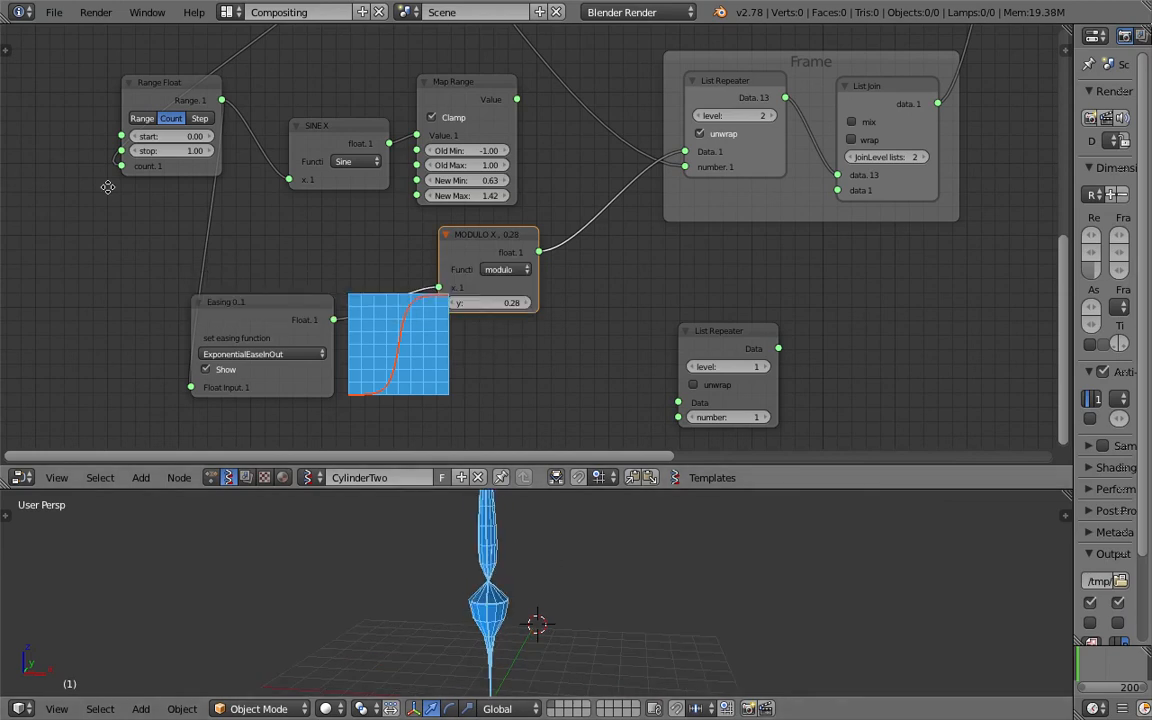
# Raise the integer that feeds the cylinder's subdivisions to 69.
pyautogui.moveTo(108, 188); pyautogui.dragTo(293, 313, button='middle')
pyautogui.scroll(-2, 278, 285)
pyautogui.moveTo(390, 152); pyautogui.dragTo(372, 242, button='middle')
pyautogui.moveTo(352, 183); pyautogui.dragTo(420, 183)
# Set y of the modulo Math node to 0.79 and save over the blend file.
pyautogui.moveTo(601, 332); pyautogui.dragTo(527, 165, button='middle')
pyautogui.scroll(3, 527, 165)
pyautogui.moveTo(563, 365); pyautogui.dragTo(640, 365)
pyautogui.hotkey('ctrl', 's')
pyautogui.click(589, 561)
# Switch the Math node after Easing from modulo to * (multiply).
pyautogui.click(563, 332)
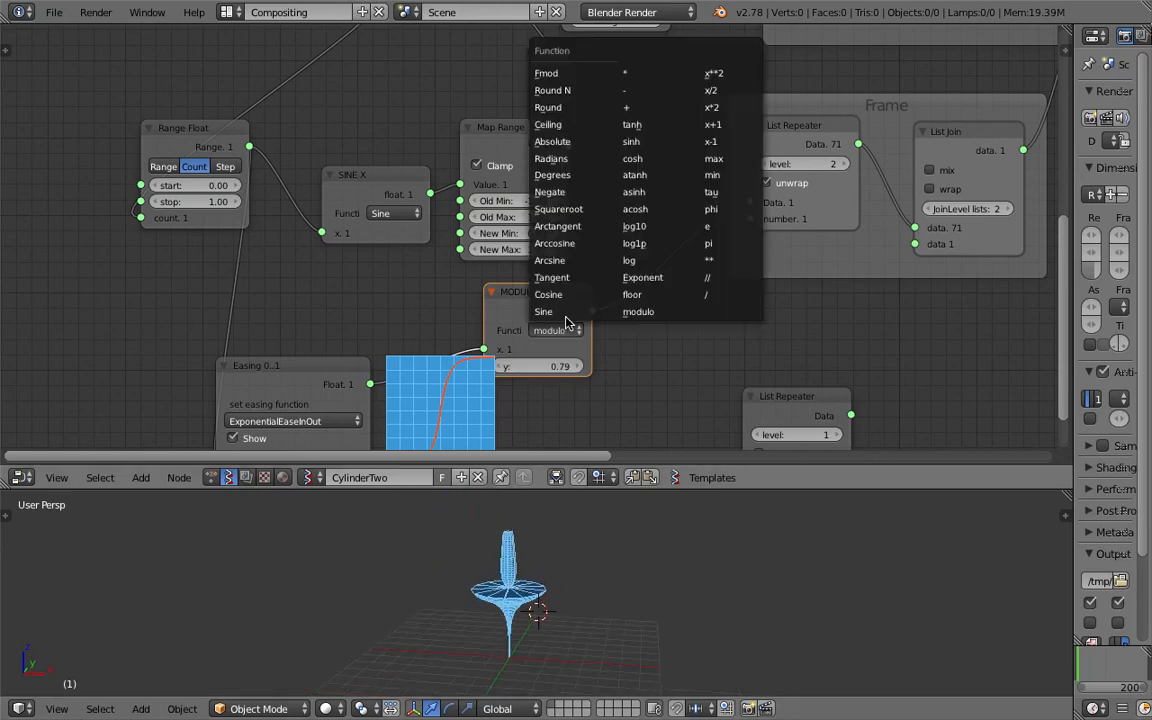
pyautogui.click(625, 73)
pyautogui.moveTo(563, 203); pyautogui.dragTo(567, 177, button='middle')
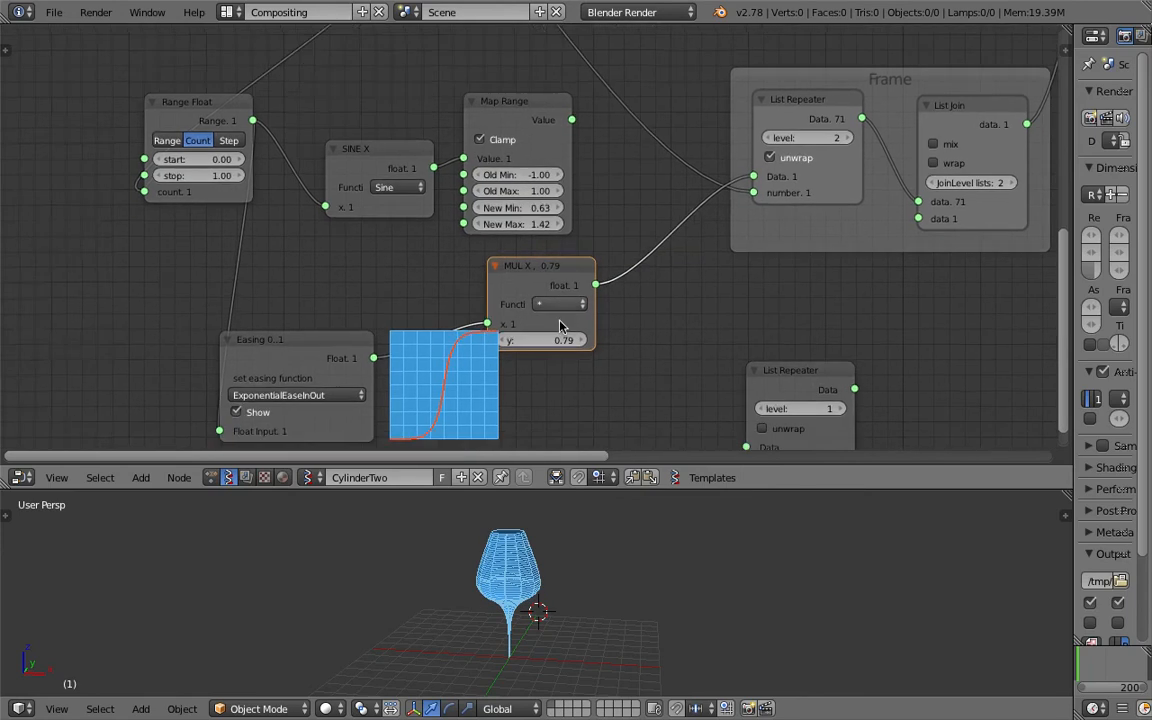
# Set the Math node's function to Fmod with y at 0.28, and save over cylinder_hacking_two_002.blend.
pyautogui.click(565, 303)
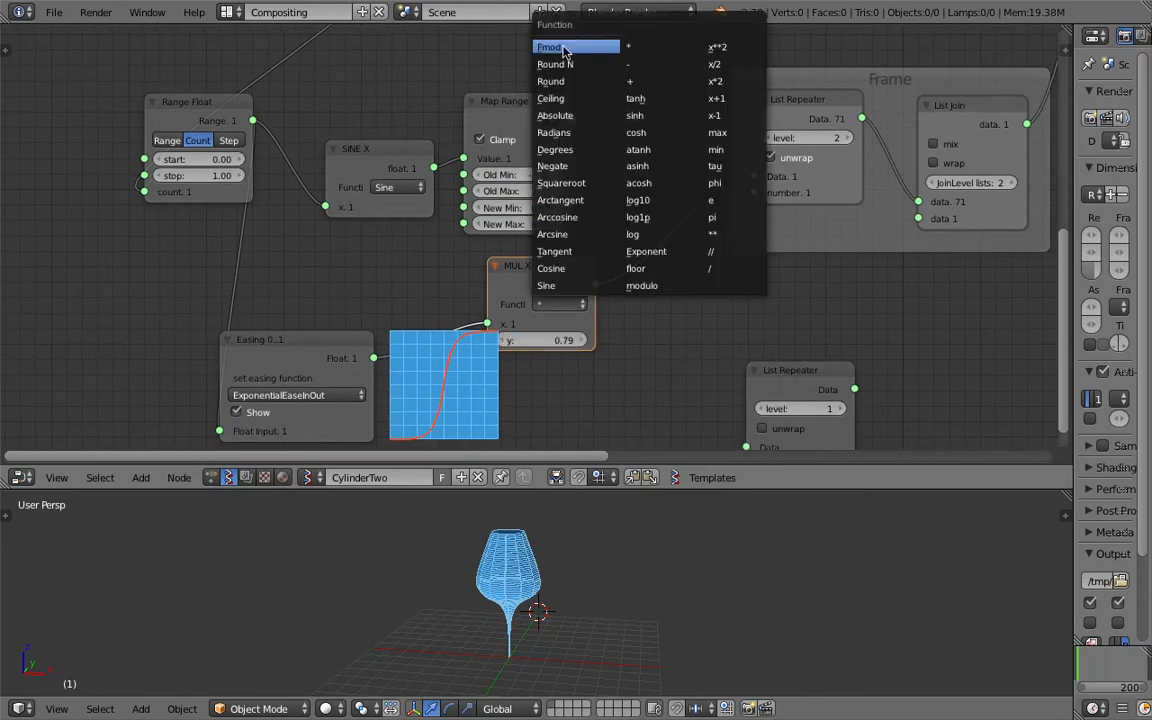
pyautogui.click(563, 143)
pyautogui.moveTo(570, 338)
pyautogui.mouseDown()
pyautogui.moveTo(610, 338)
pyautogui.moveTo(520, 339)
pyautogui.moveTo(563, 341)
pyautogui.mouseUp()
pyautogui.hotkey('ctrl', 's')
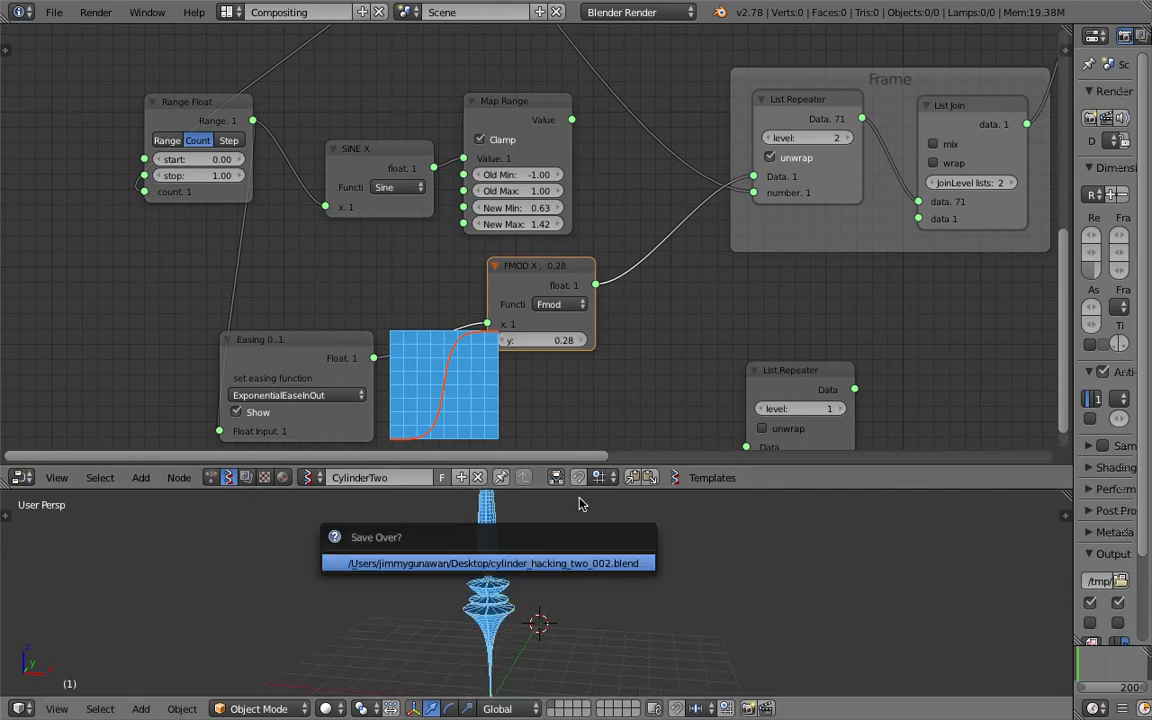
pyautogui.click(548, 563)
# Move the Fmod Math node clear of the easing curve preview and set its y to 1.
pyautogui.click(567, 338)
pyautogui.moveTo(539, 270); pyautogui.dragTo(579, 256)
pyautogui.click(589, 328)
pyautogui.write('1')
pyautogui.press('Return')
# Change the Math node's function to Sine and reposition it beside the easing curve preview.
pyautogui.click(601, 292)
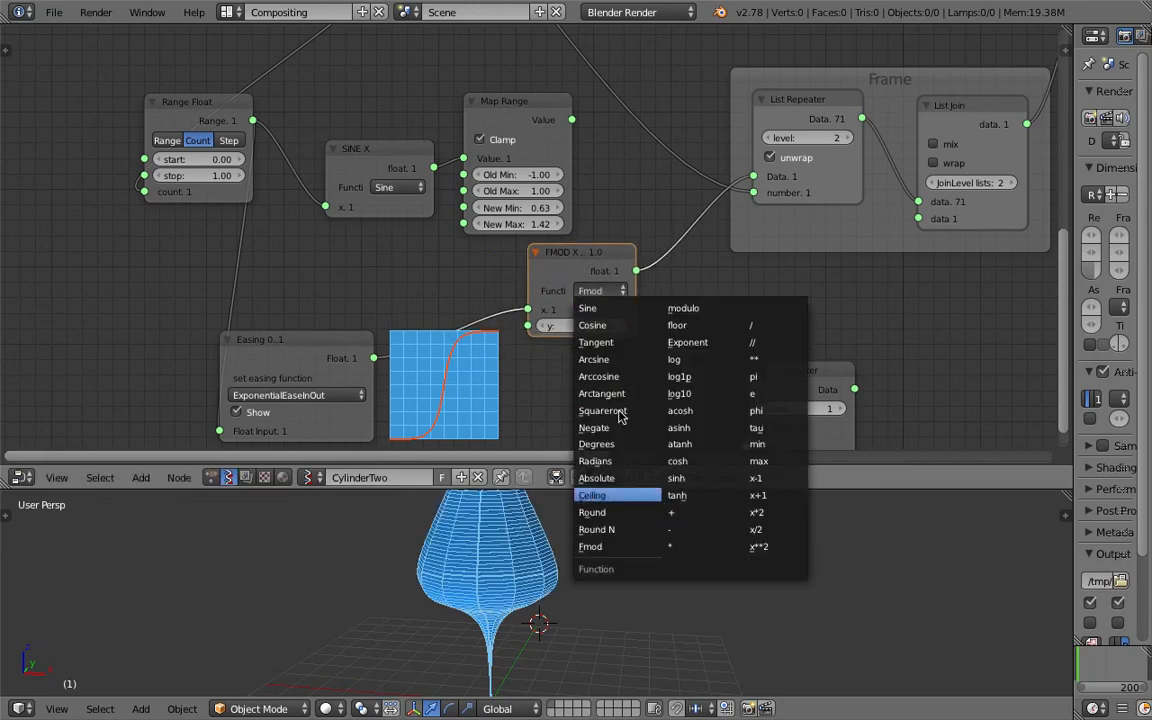
pyautogui.click(590, 310)
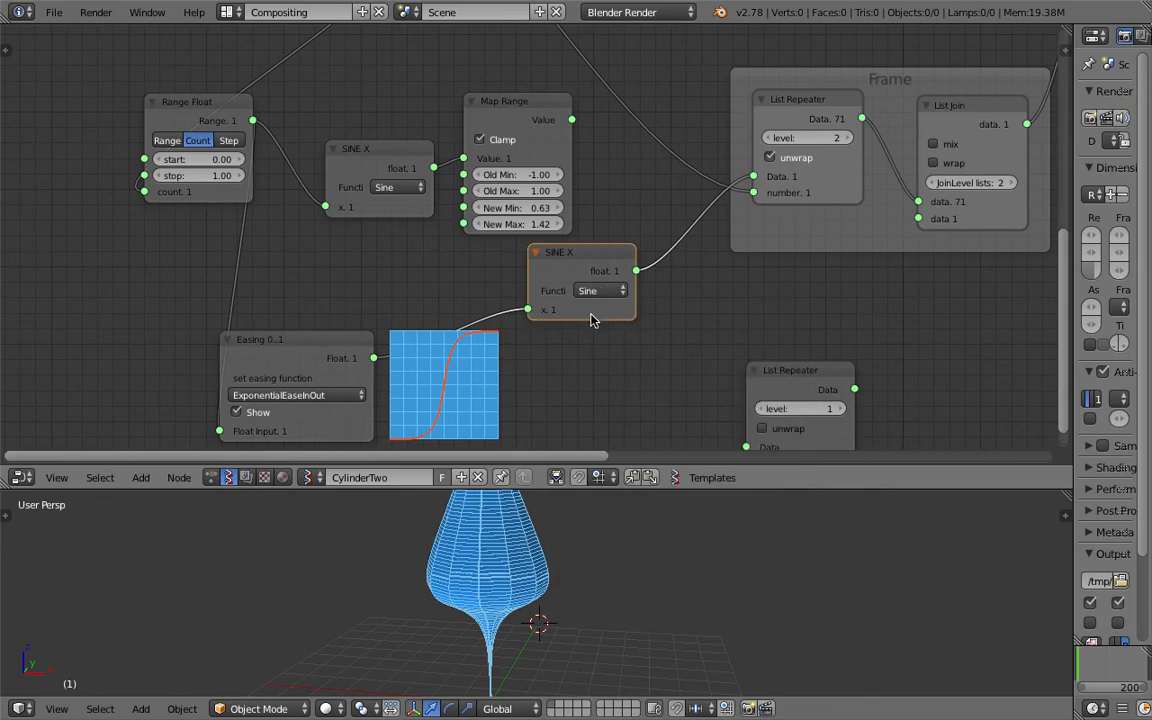
pyautogui.moveTo(577, 258); pyautogui.dragTo(514, 375)
pyautogui.moveTo(532, 365); pyautogui.dragTo(544, 302, button='middle')
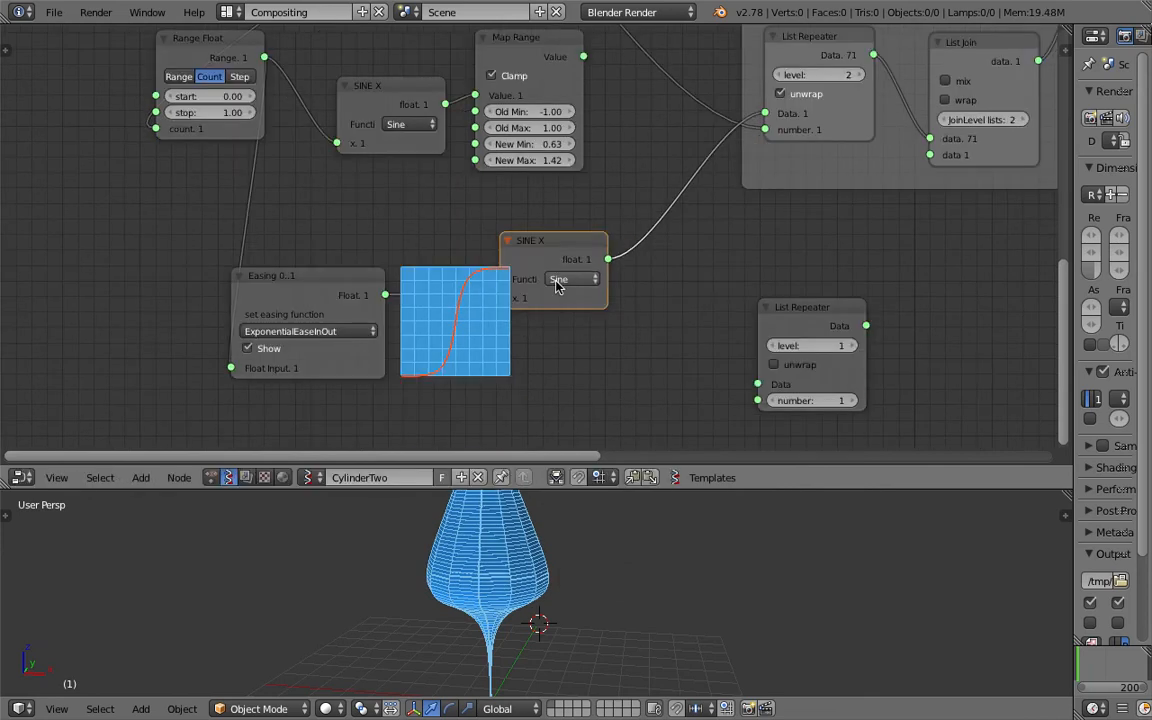
pyautogui.moveTo(558, 255); pyautogui.dragTo(609, 250)
# Wire the loose List Repeater between Easing and the framed List Repeater, with level 2 and unwrap enabled.
pyautogui.moveTo(386, 296); pyautogui.dragTo(758, 384)
pyautogui.moveTo(806, 318); pyautogui.dragTo(763, 118)
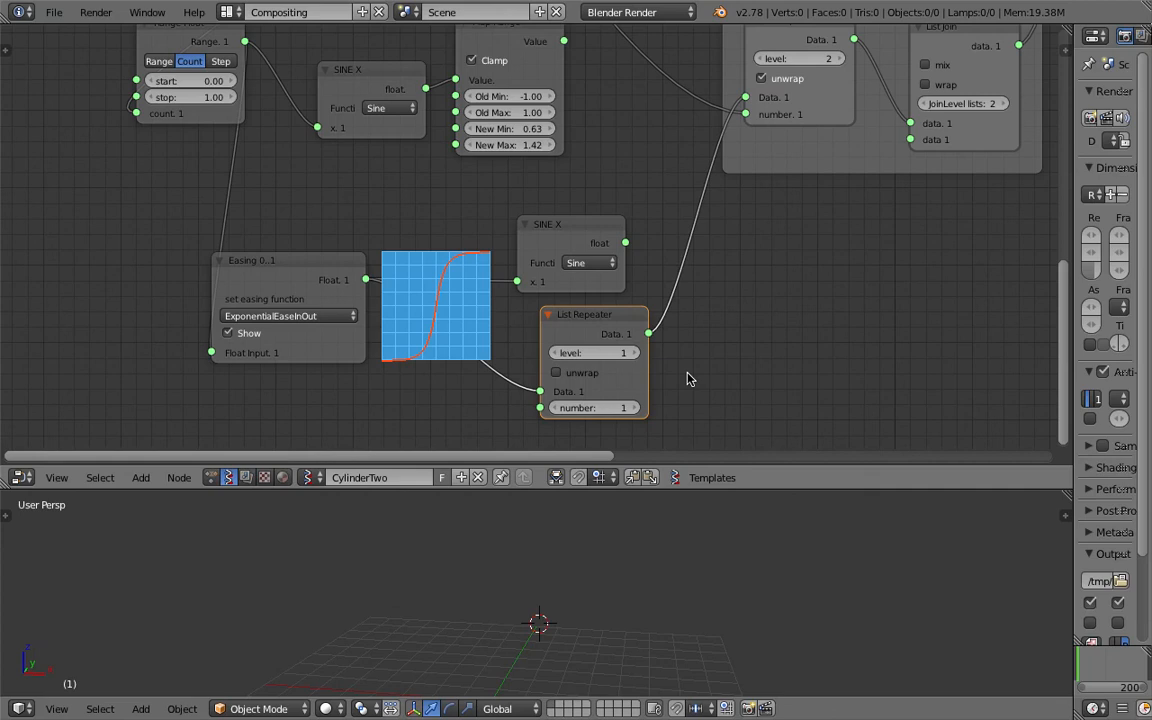
pyautogui.click(633, 353)
pyautogui.click(557, 372)
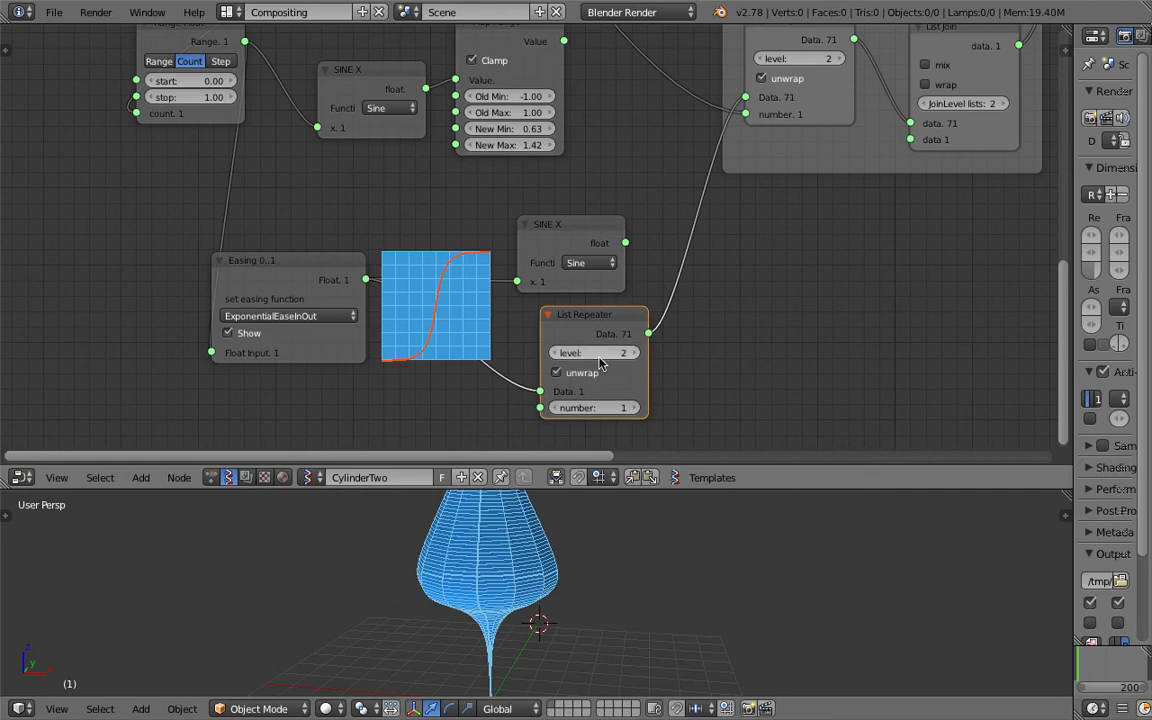
# Try level 0 and number 5 on the inserted List Repeater.
pyautogui.click(555, 353)
pyautogui.click(631, 408)
pyautogui.click(632, 409)
pyautogui.click(632, 409)
pyautogui.click(554, 355)
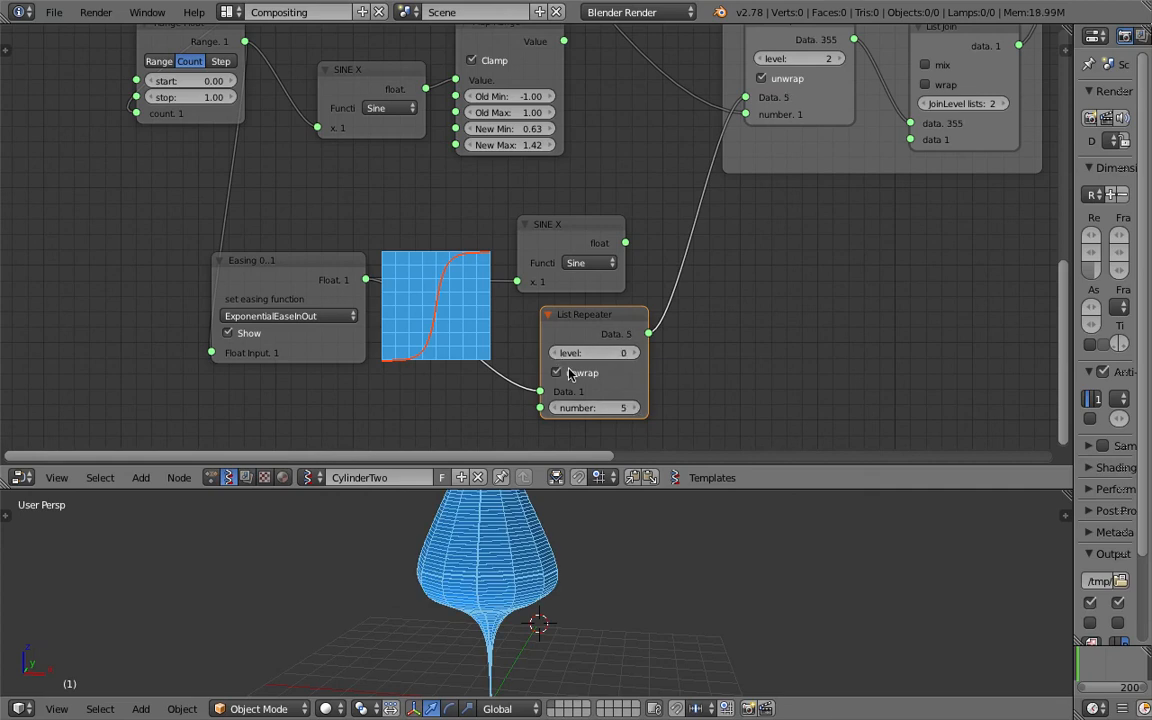
# Delete the inserted List Repeater and try linking the Easing output to the framed List Repeater.
pyautogui.click(635, 365)
pyautogui.press('x')
pyautogui.moveTo(367, 281); pyautogui.dragTo(618, 260)
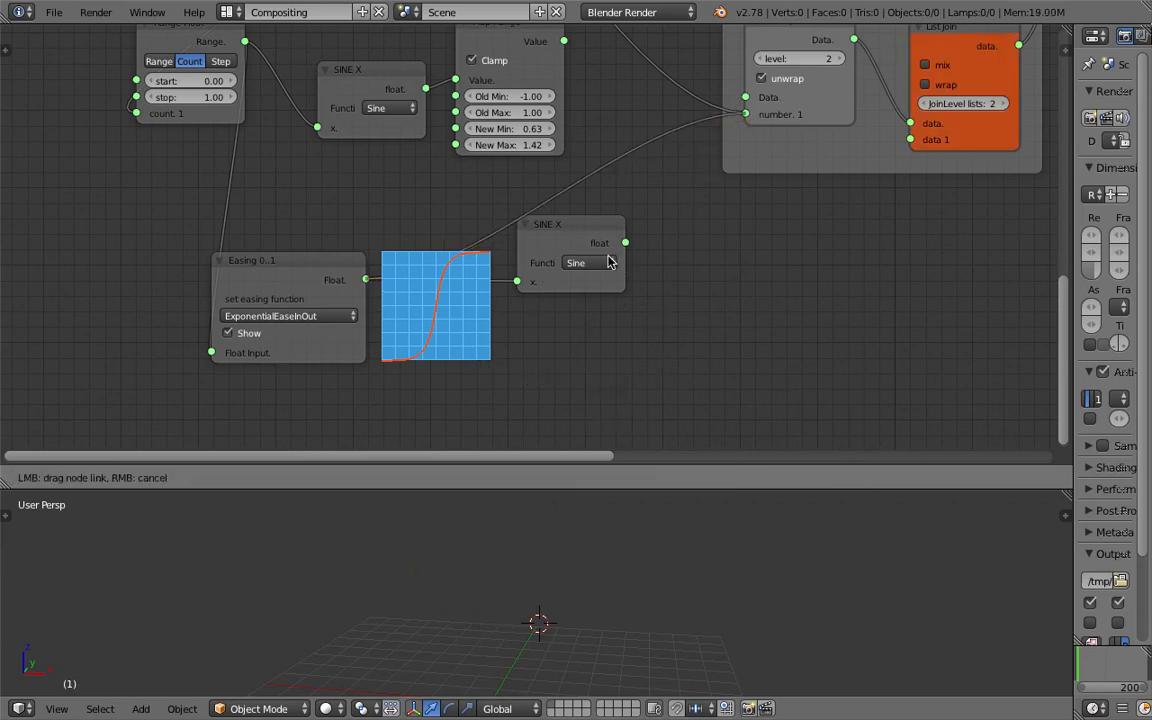
# Link the vertices integer to the lower framed List Repeater's number input and the Easing output to its Data input.
pyautogui.moveTo(605, 130); pyautogui.dragTo(599, 207, button='middle')
pyautogui.moveTo(559, 119); pyautogui.dragTo(617, 143)
pyautogui.moveTo(616, 144); pyautogui.dragTo(614, 257, button='middle')
pyautogui.scroll(-2, 616, 257)
pyautogui.moveTo(568, 181); pyautogui.dragTo(574, 233, button='middle')
pyautogui.scroll(-2, 574, 233)
pyautogui.moveTo(456, 133); pyautogui.dragTo(454, 174, button='middle')
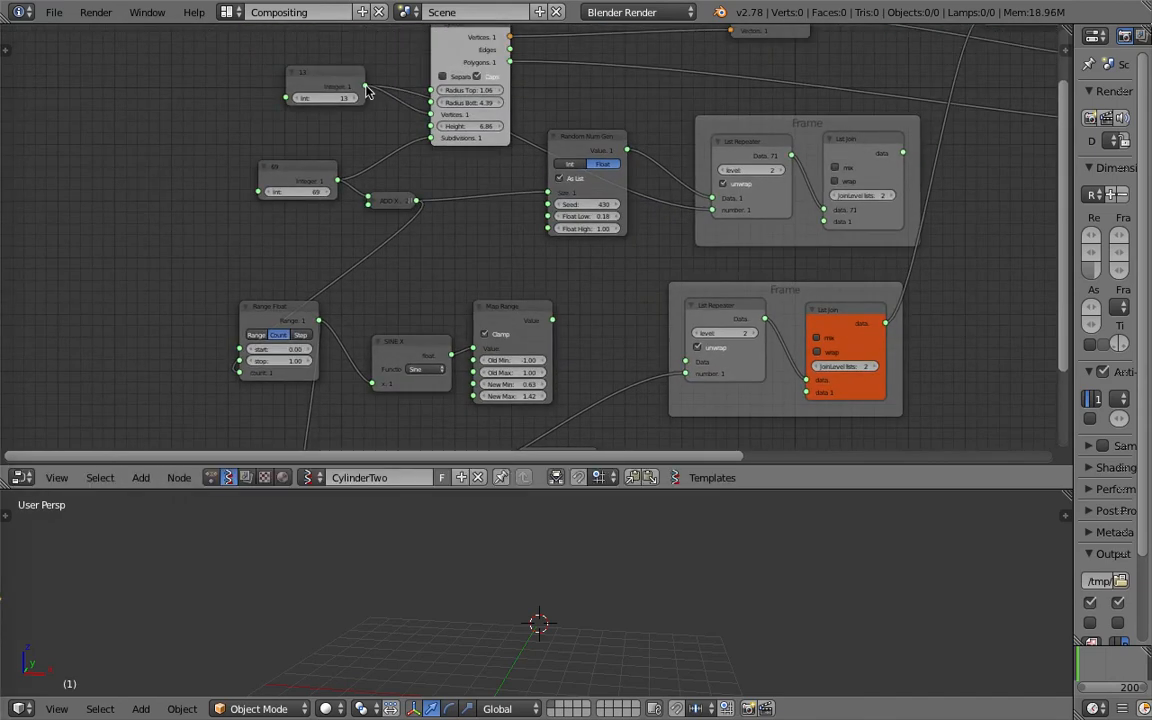
pyautogui.moveTo(366, 88); pyautogui.dragTo(672, 374)
pyautogui.moveTo(612, 365); pyautogui.dragTo(615, 178, button='middle')
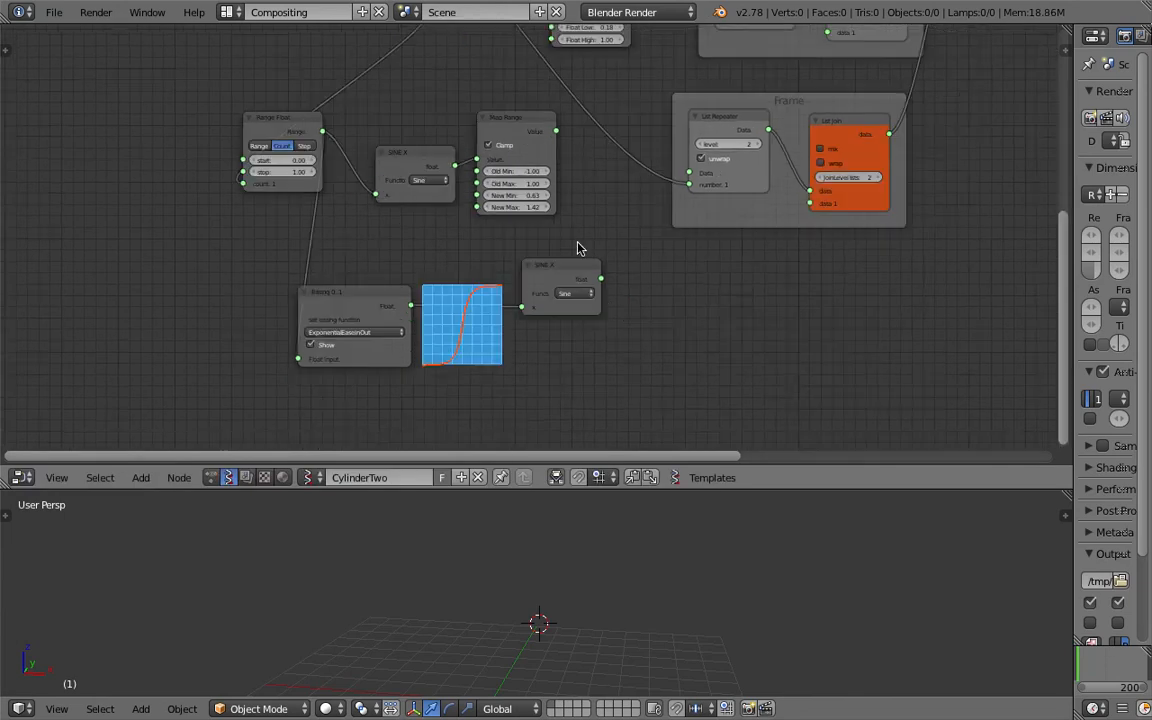
pyautogui.scroll(1, 578, 247)
pyautogui.moveTo(392, 318); pyautogui.dragTo(716, 162)
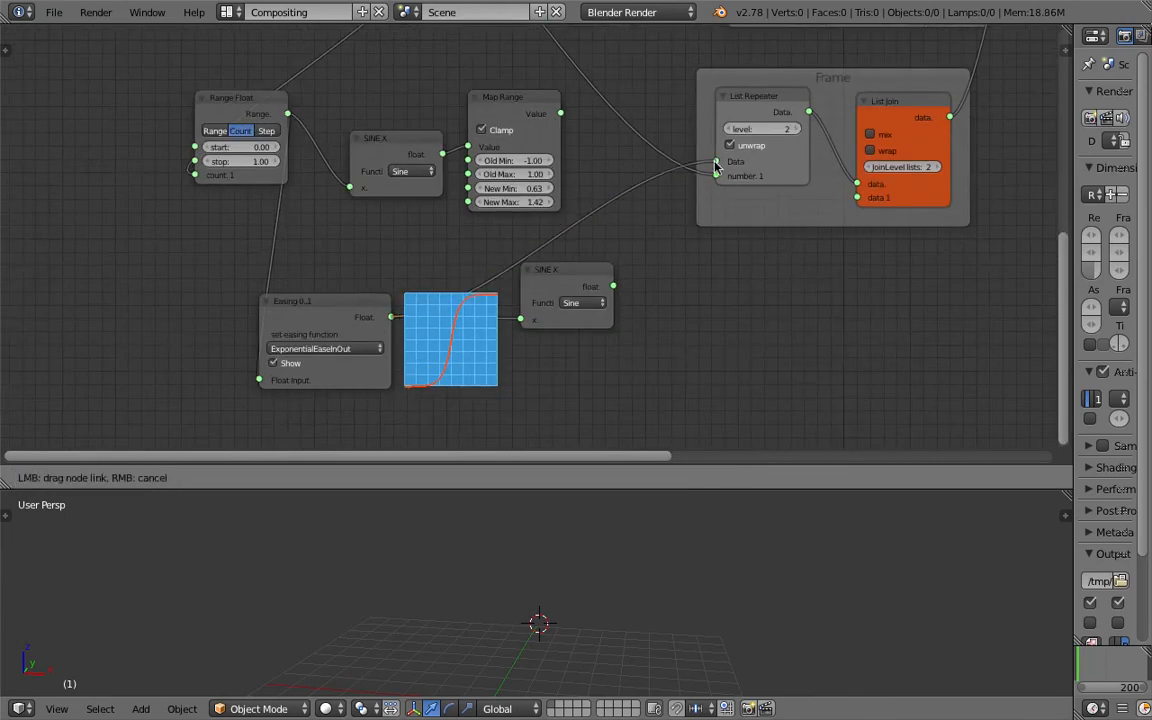
# Cycle through the Easing node's functions to ElasticEaseOut and check the resulting shape.
pyautogui.moveTo(503, 436); pyautogui.dragTo(585, 364, button='middle')
pyautogui.keyDown('ctrl'); pyautogui.scroll(-3, 425, 281); pyautogui.keyUp('ctrl')
pyautogui.keyDown('ctrl'); pyautogui.scroll(1, 425, 281); pyautogui.keyUp('ctrl')
pyautogui.moveTo(545, 643); pyautogui.dragTo(540, 618, button='middle')
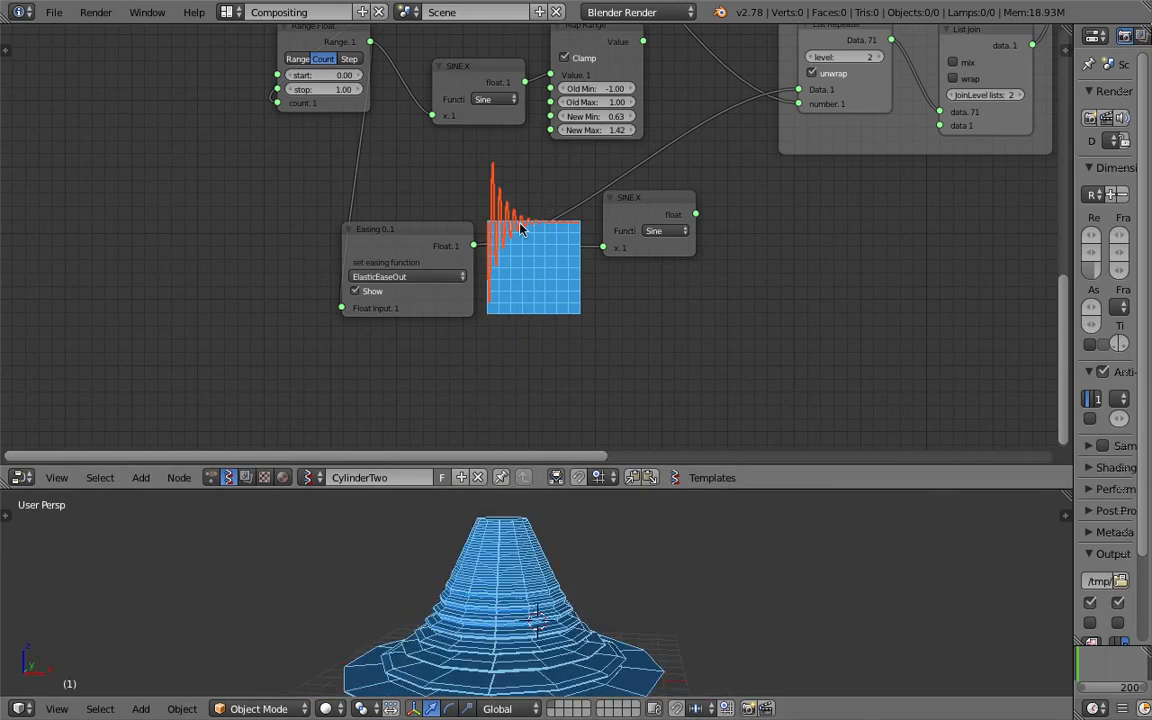
# Spread out the Easing and Range Float nodes for a clearer layout, and save over the blend file.
pyautogui.scroll(1, 466, 230)
pyautogui.moveTo(439, 232); pyautogui.dragTo(420, 206)
pyautogui.scroll(-2, 365, 224)
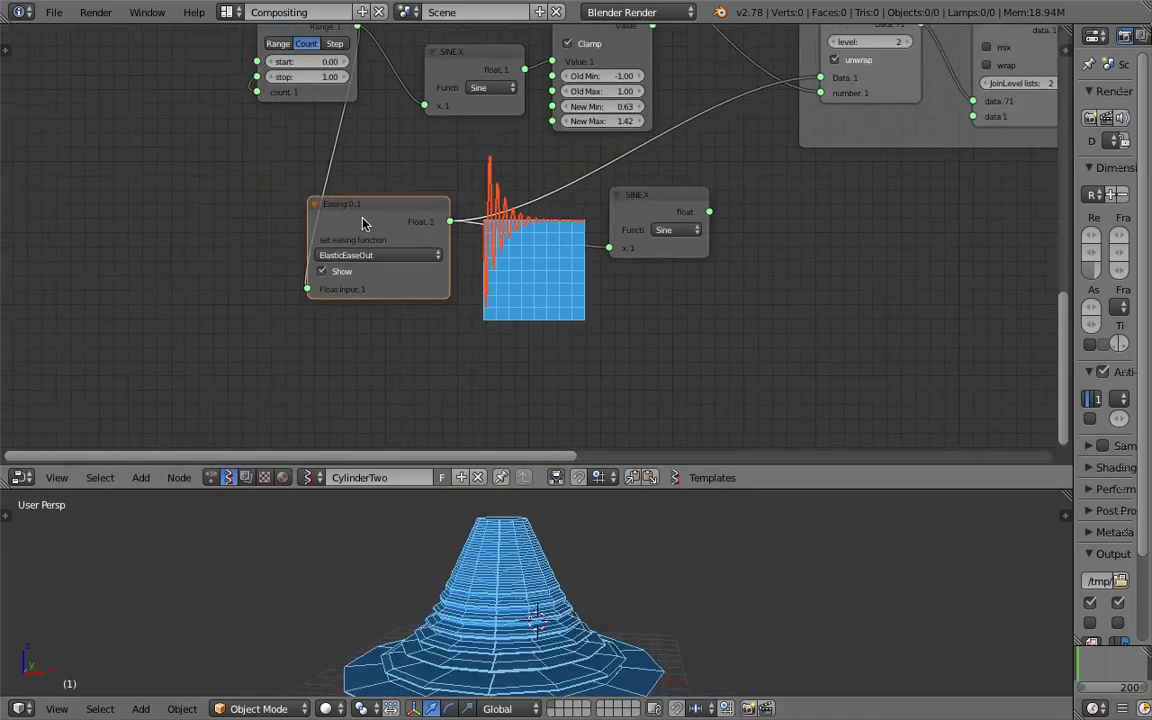
pyautogui.moveTo(365, 224); pyautogui.dragTo(508, 290, button='middle')
pyautogui.moveTo(451, 98); pyautogui.dragTo(291, 136)
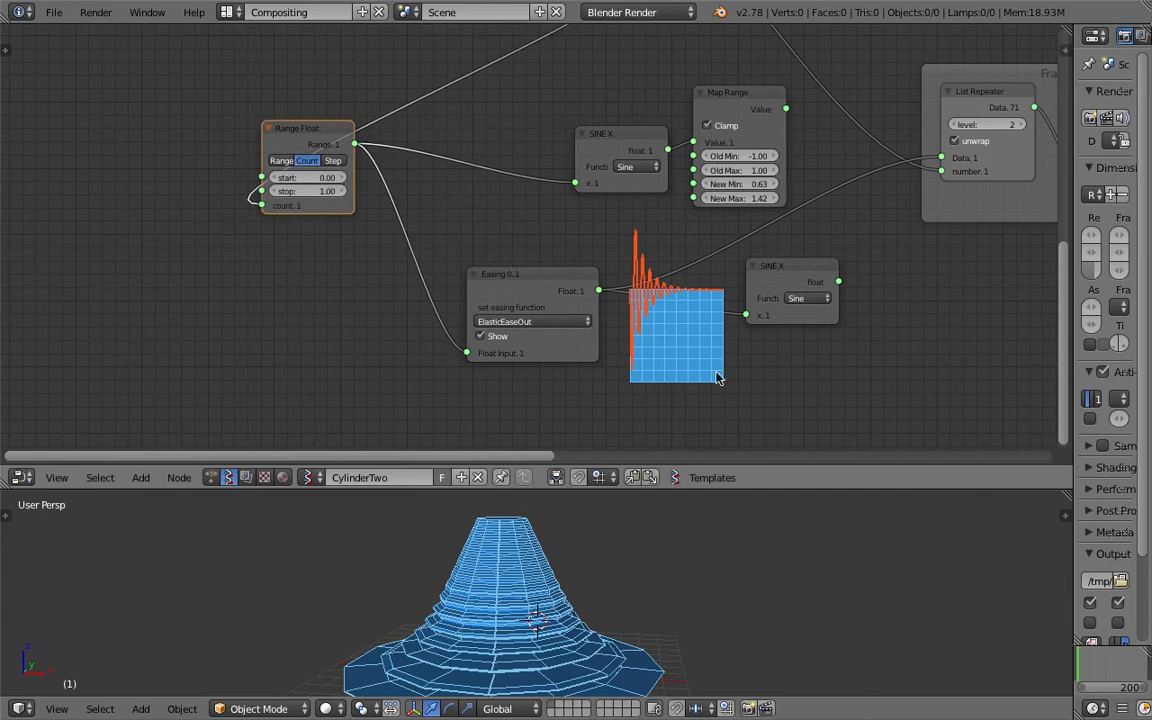
pyautogui.scroll(3, 663, 294)
pyautogui.moveTo(681, 313); pyautogui.dragTo(619, 260, button='middle')
pyautogui.scroll(-3, 636, 314)
pyautogui.hotkey('ctrl', 's')
pyautogui.click(622, 322)
# Try ExponentialEaseInOut and BackEaseIn on the Easing node, and switch it to ElasticEaseIn.
pyautogui.keyDown('shift'); pyautogui.moveTo(647, 637); pyautogui.dragTo(668, 525, button='middle'); pyautogui.keyUp('shift')
pyautogui.keyDown('shift'); pyautogui.moveTo(668, 525); pyautogui.dragTo(641, 600, button='middle'); pyautogui.keyUp('shift')
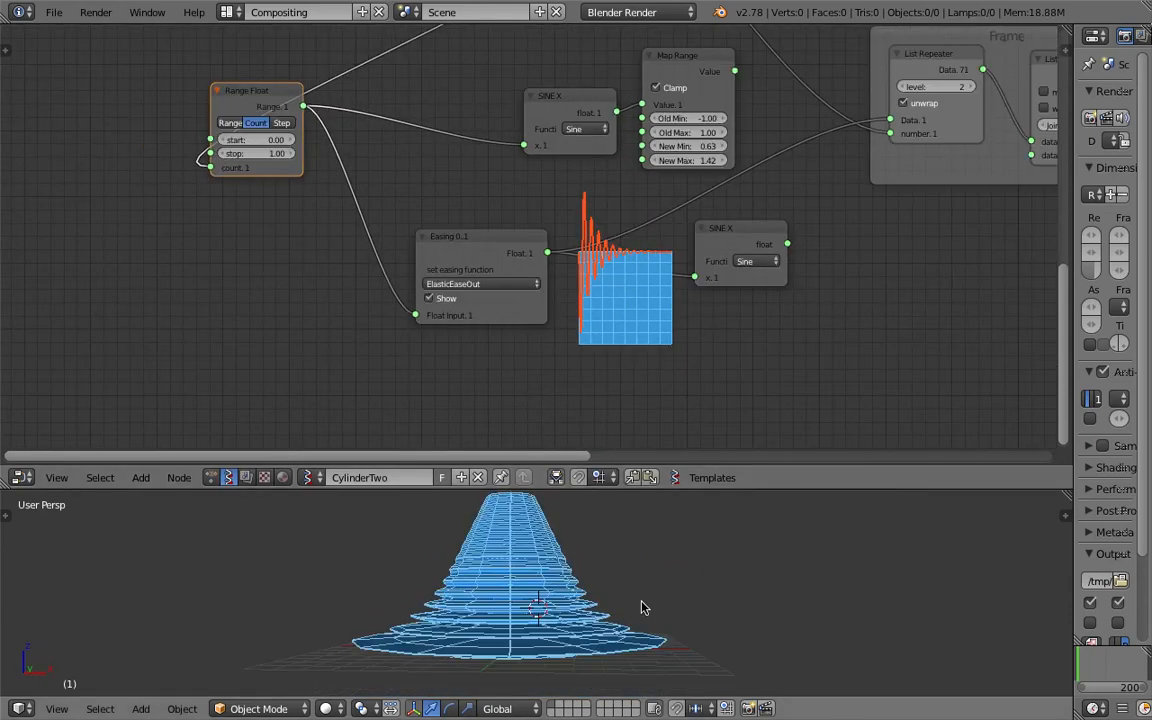
pyautogui.click(475, 283)
pyautogui.click(486, 170)
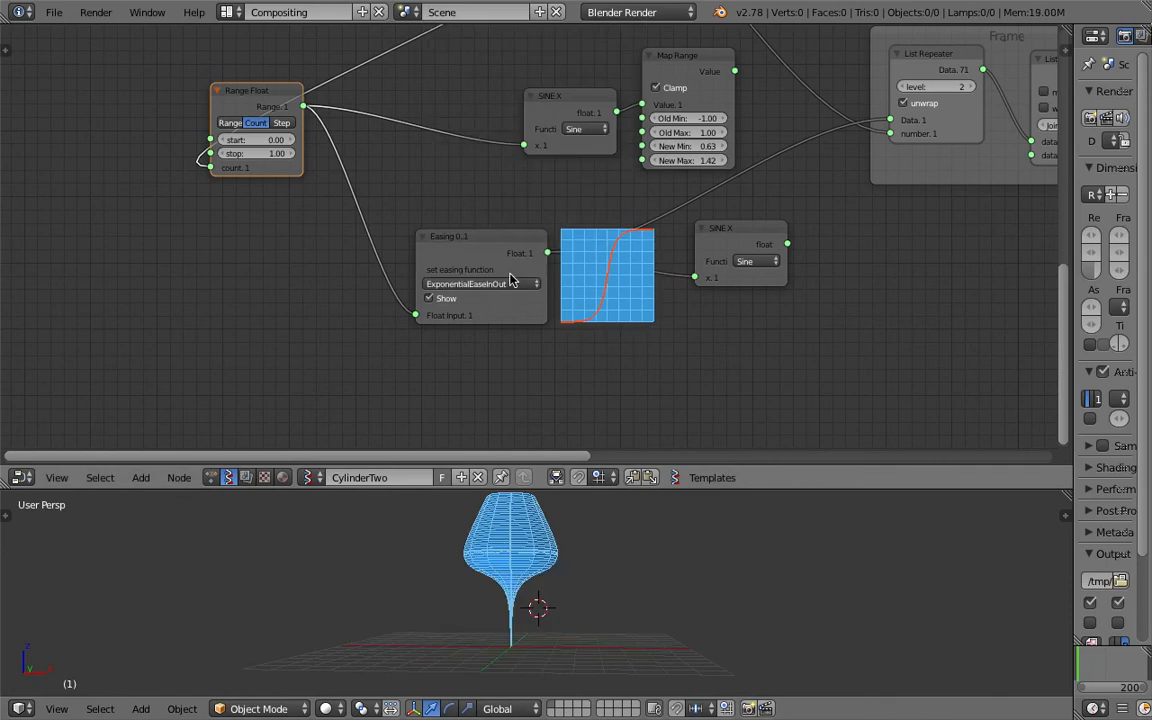
pyautogui.keyDown('ctrl'); pyautogui.scroll(-6, 507, 289); pyautogui.keyUp('ctrl')
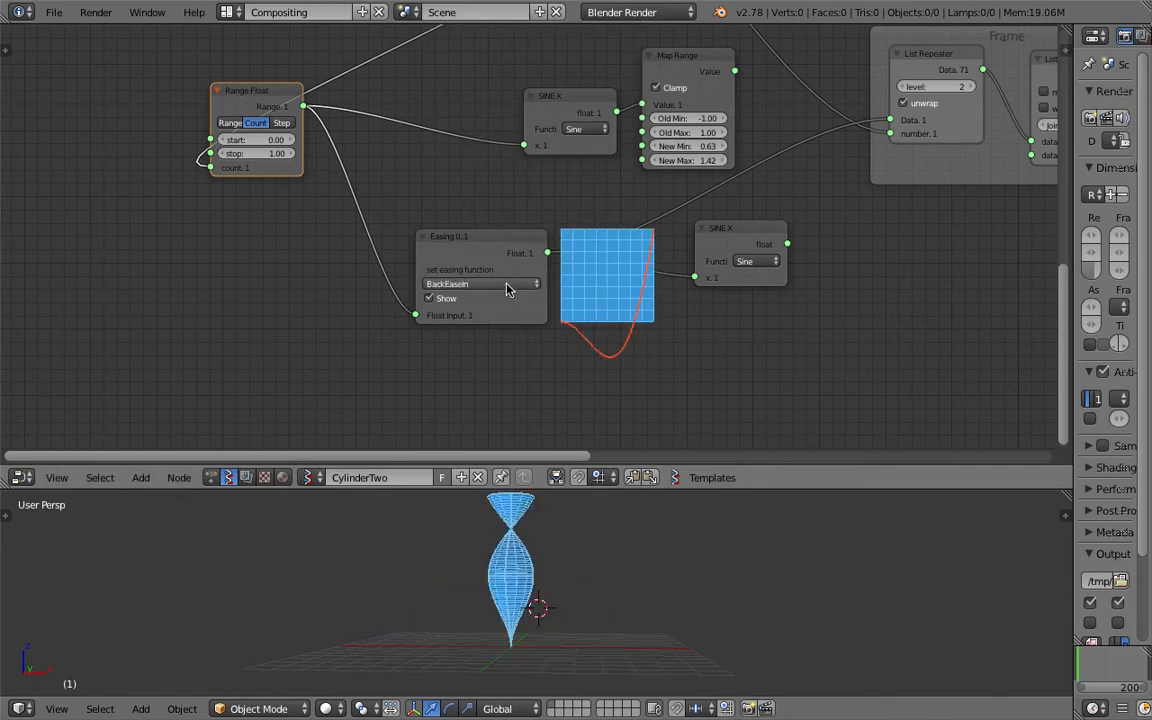
pyautogui.keyDown('ctrl'); pyautogui.scroll(6, 507, 289); pyautogui.keyUp('ctrl')
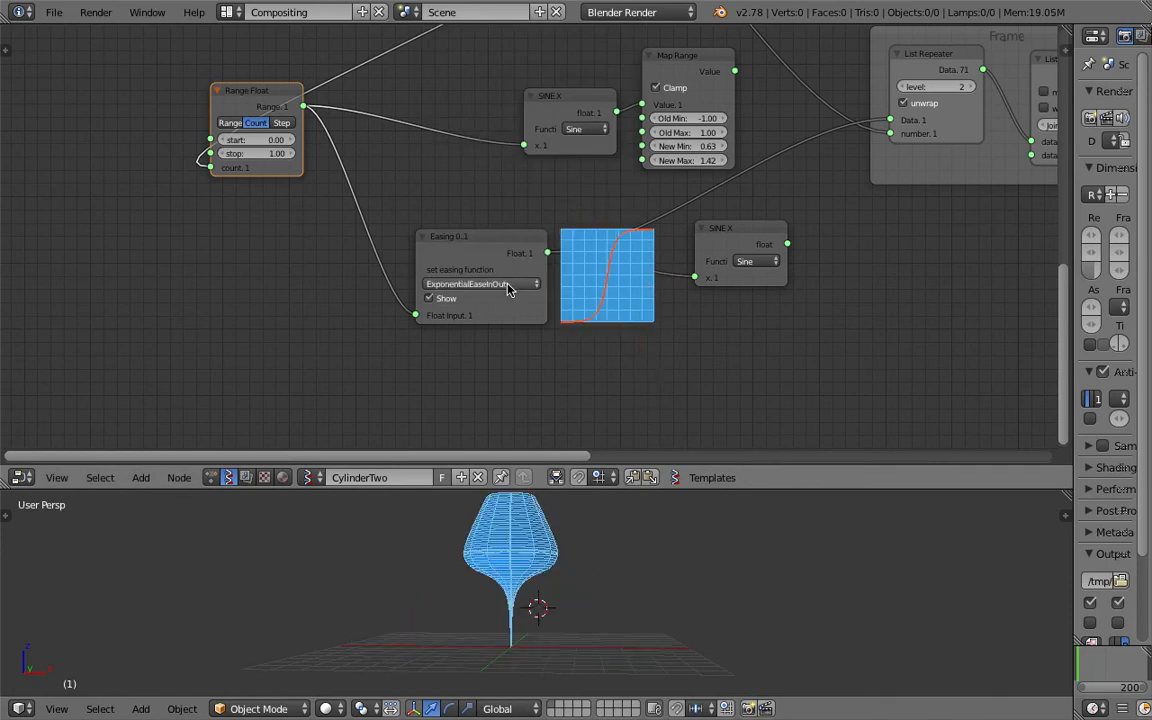
pyautogui.keyDown('ctrl'); pyautogui.scroll(-1, 508, 289); pyautogui.keyUp('ctrl')
# Set the integer that feeds the cylinder's subdivisions to 30.
pyautogui.moveTo(565, 575); pyautogui.dragTo(622, 615, button='middle')
pyautogui.moveTo(438, 308); pyautogui.dragTo(467, 371, button='middle')
pyautogui.scroll(1, 390, 130)
pyautogui.moveTo(390, 127); pyautogui.dragTo(465, 356, button='middle')
pyautogui.click(541, 198)
pyautogui.write('3')
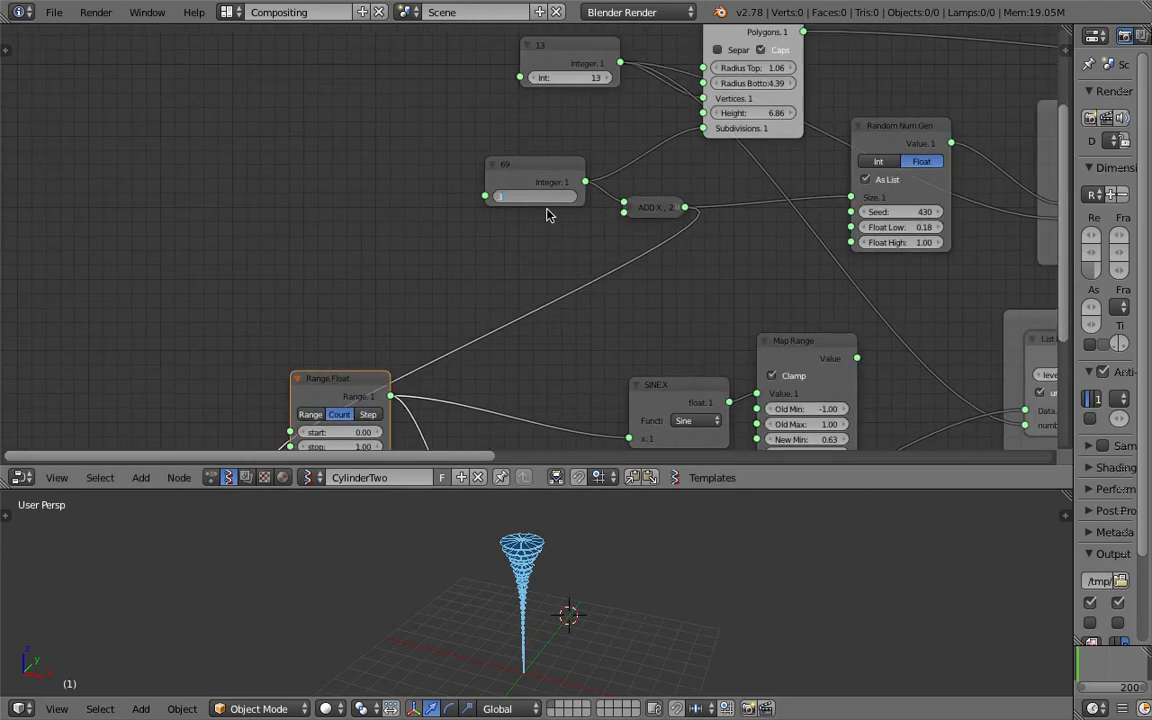
pyautogui.write('0')
pyautogui.press('Return')
# Try a very low value for the cylinder's vertices integer, and set it to 12.
pyautogui.moveTo(590, 655); pyautogui.dragTo(589, 618, button='middle')
pyautogui.moveTo(578, 78); pyautogui.dragTo(545, 78)
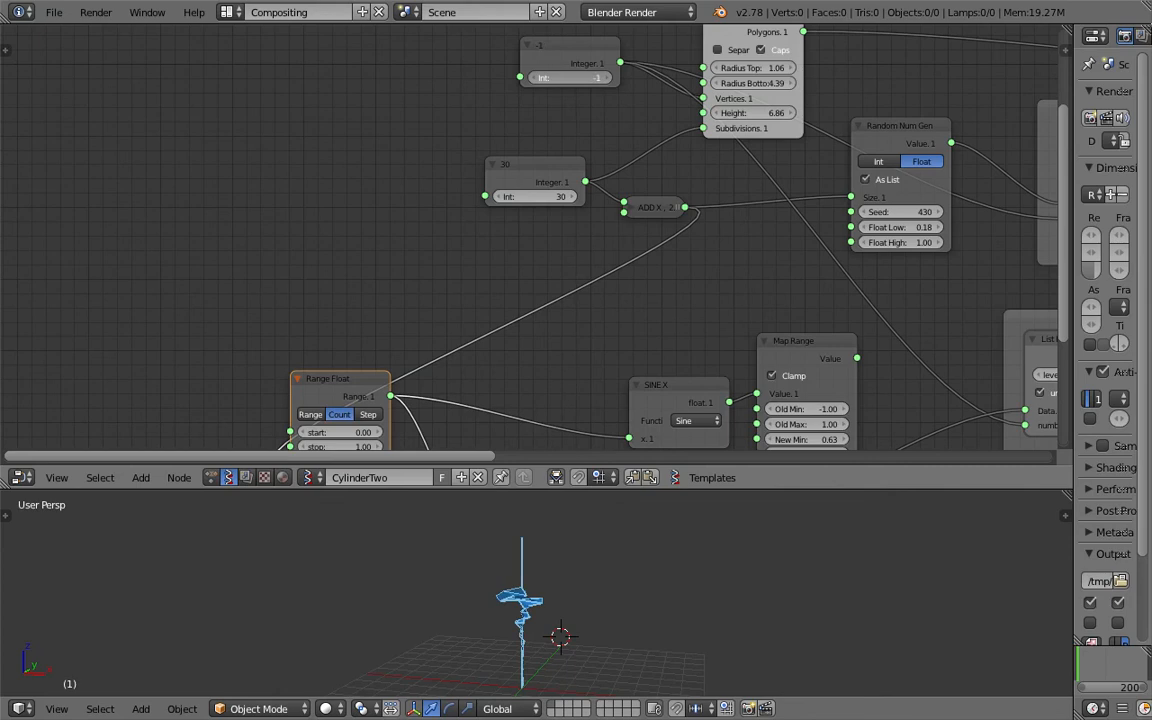
pyautogui.moveTo(545, 78); pyautogui.dragTo(586, 79)
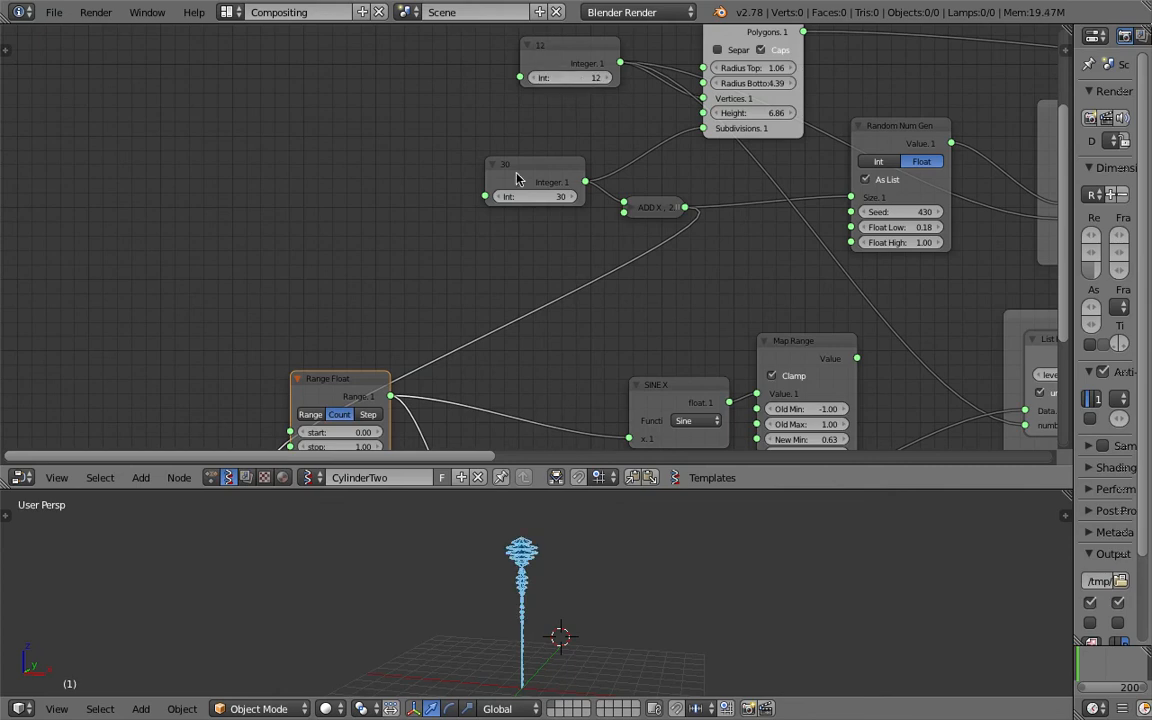
# Try the BackEaseIn and BounceEaseIn functions, and set the Easing node to LinearInterpolation.
pyautogui.moveTo(545, 403); pyautogui.dragTo(535, 139, button='middle')
pyautogui.click(590, 324)
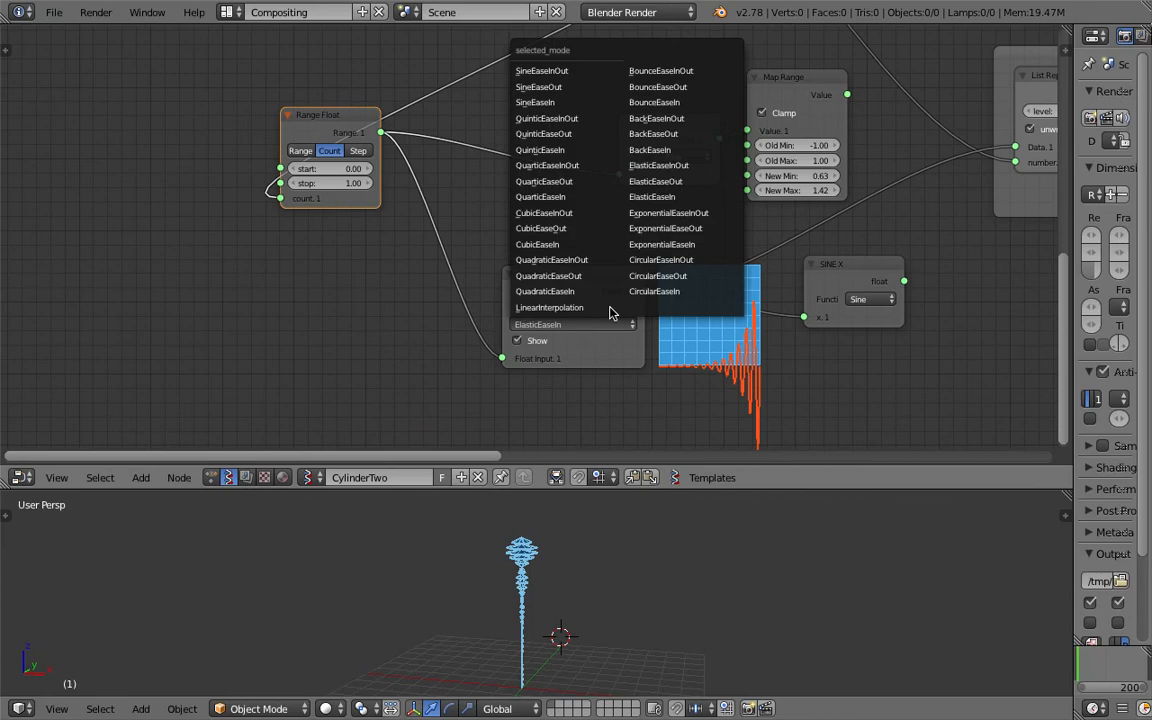
pyautogui.click(593, 219)
pyautogui.click(593, 324)
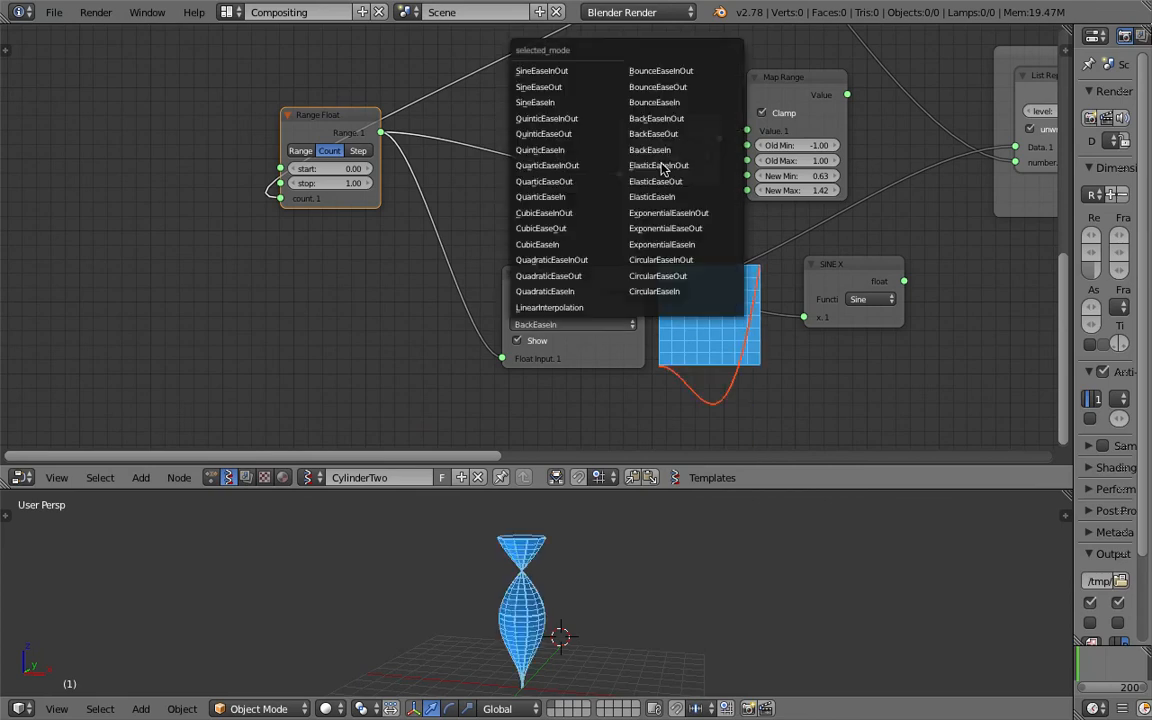
pyautogui.click(655, 98)
pyautogui.moveTo(614, 529); pyautogui.dragTo(632, 523, button='middle')
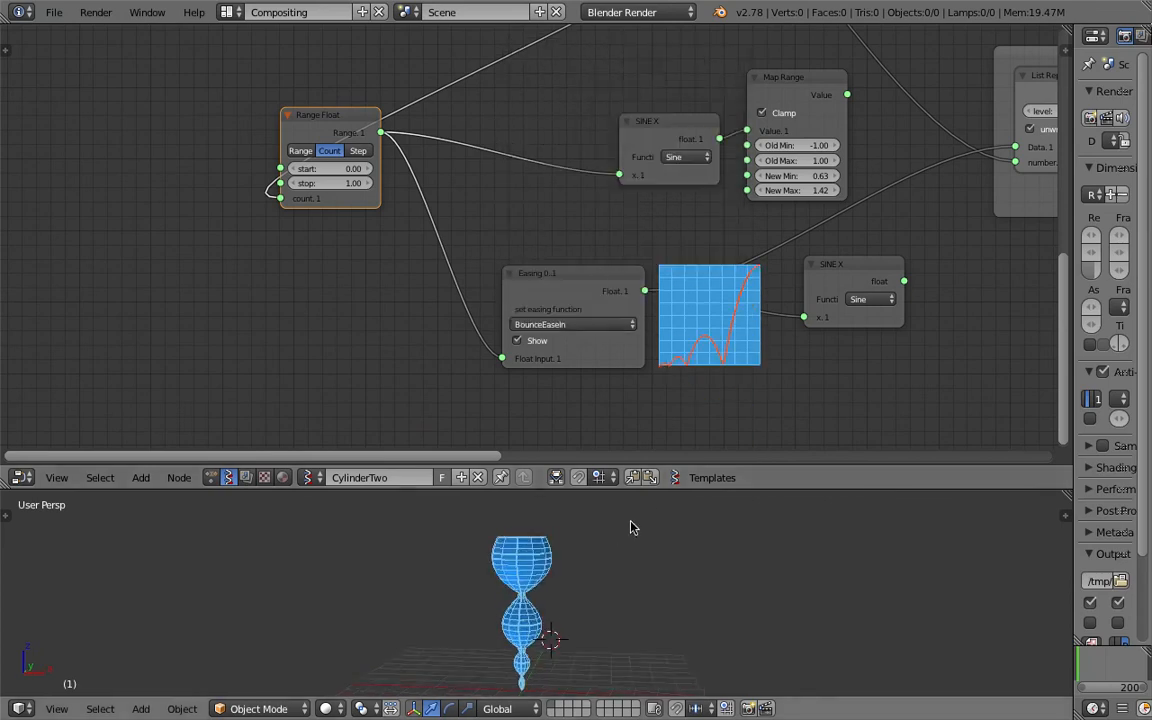
pyautogui.click(590, 325)
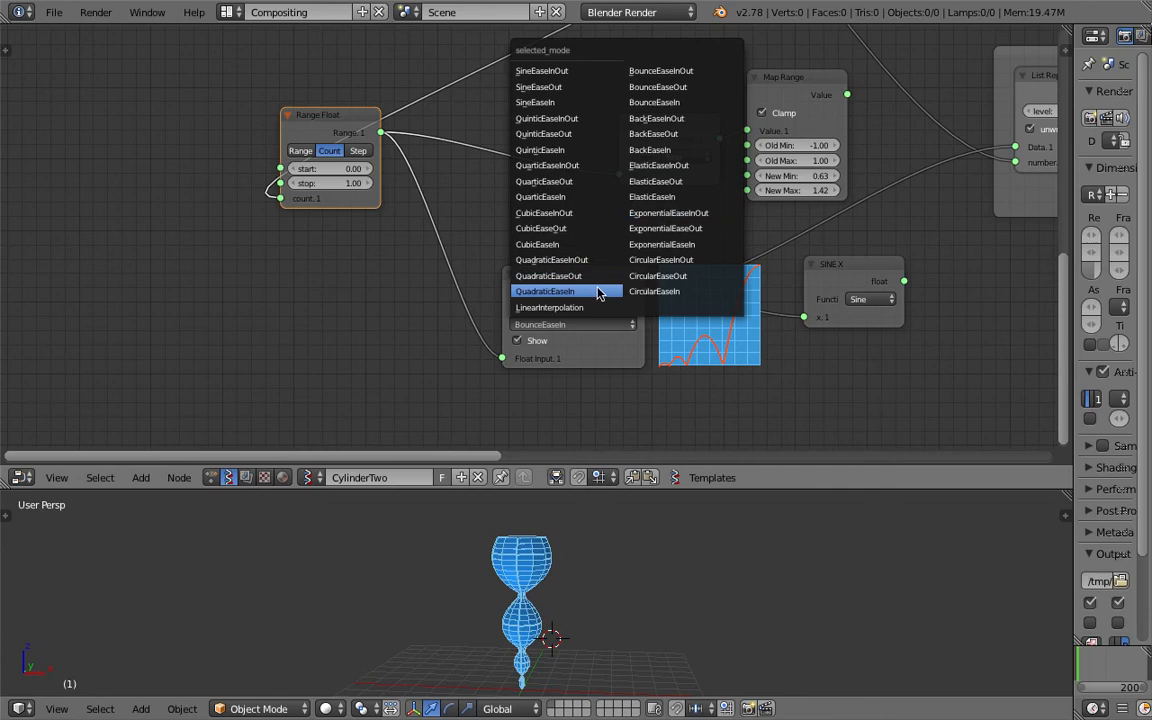
pyautogui.click(588, 306)
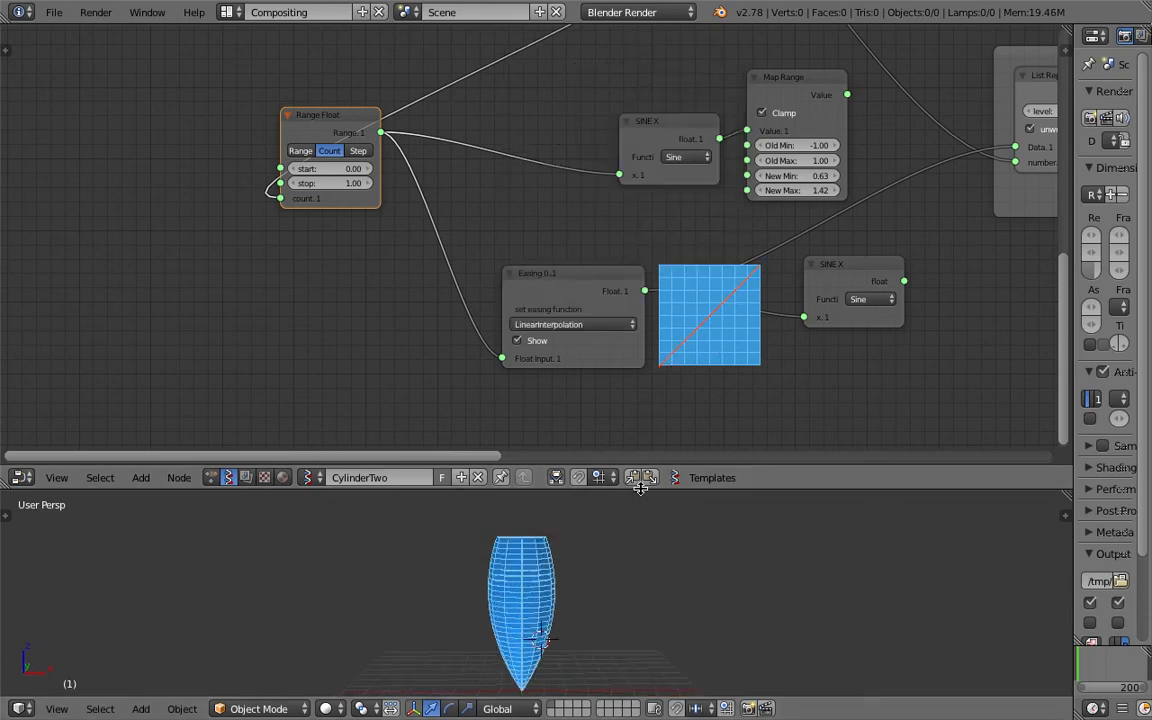
# Enlarge the 3D view area to inspect the cylinder, and bring the whole node tree into view above it.
pyautogui.moveTo(639, 490); pyautogui.dragTo(645, 190)
pyautogui.moveTo(657, 420); pyautogui.dragTo(676, 453, button='middle')
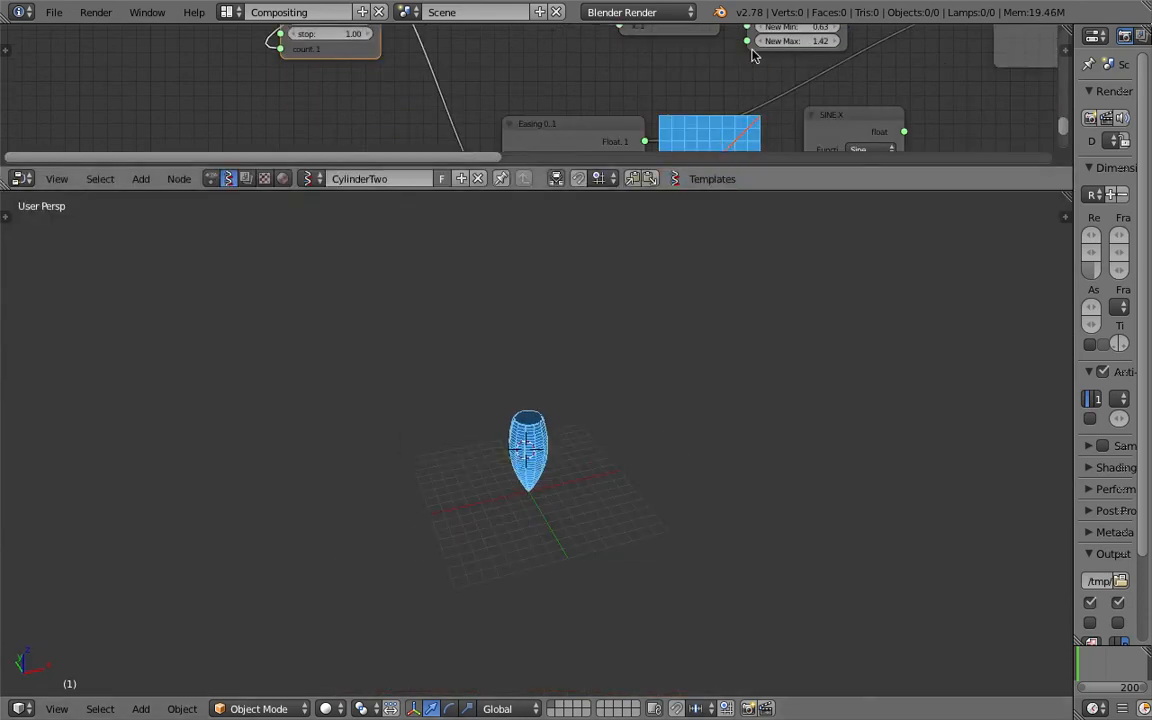
pyautogui.moveTo(800, 190); pyautogui.dragTo(797, 395)
pyautogui.scroll(-4, 738, 180)
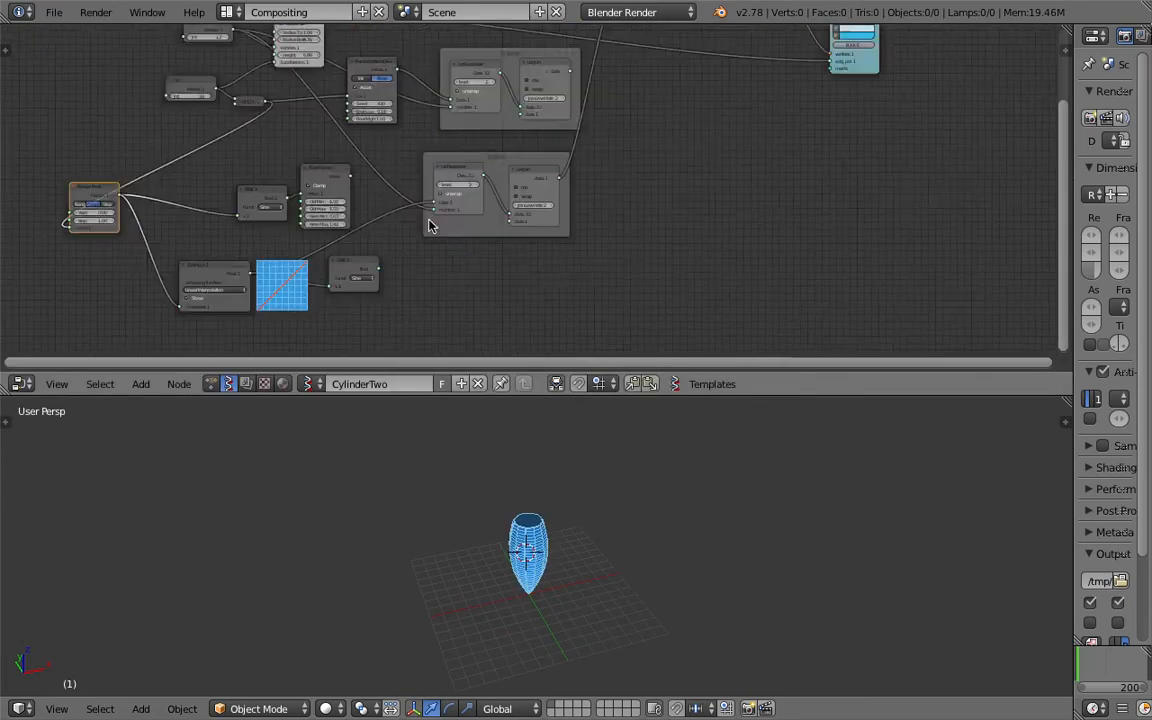
pyautogui.scroll(-2, 432, 212)
pyautogui.moveTo(662, 108); pyautogui.dragTo(535, 123, button='middle')
pyautogui.moveTo(548, 229); pyautogui.dragTo(558, 189, button='middle')
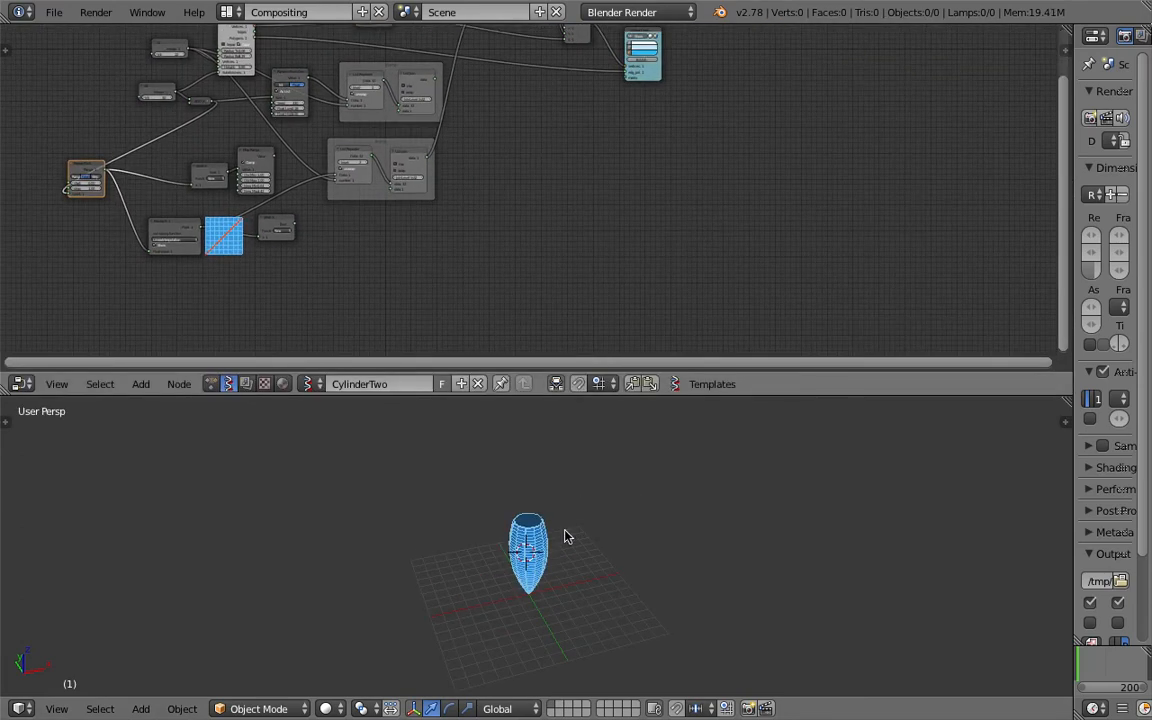
# Look straight down on the scene and draw a winding freehand Grease Pencil stroke across the grid.
pyautogui.moveTo(566, 535); pyautogui.dragTo(488, 552, button='middle')
pyautogui.click(57, 708)
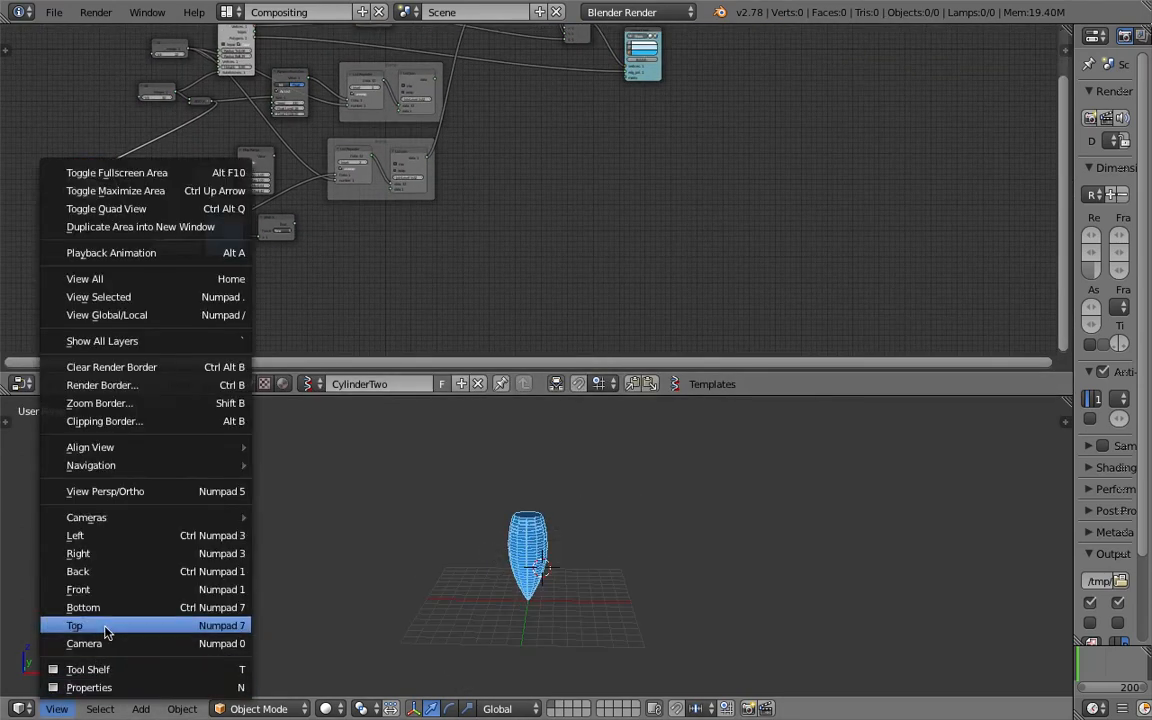
pyautogui.click(108, 625)
pyautogui.scroll(-1, 523, 576)
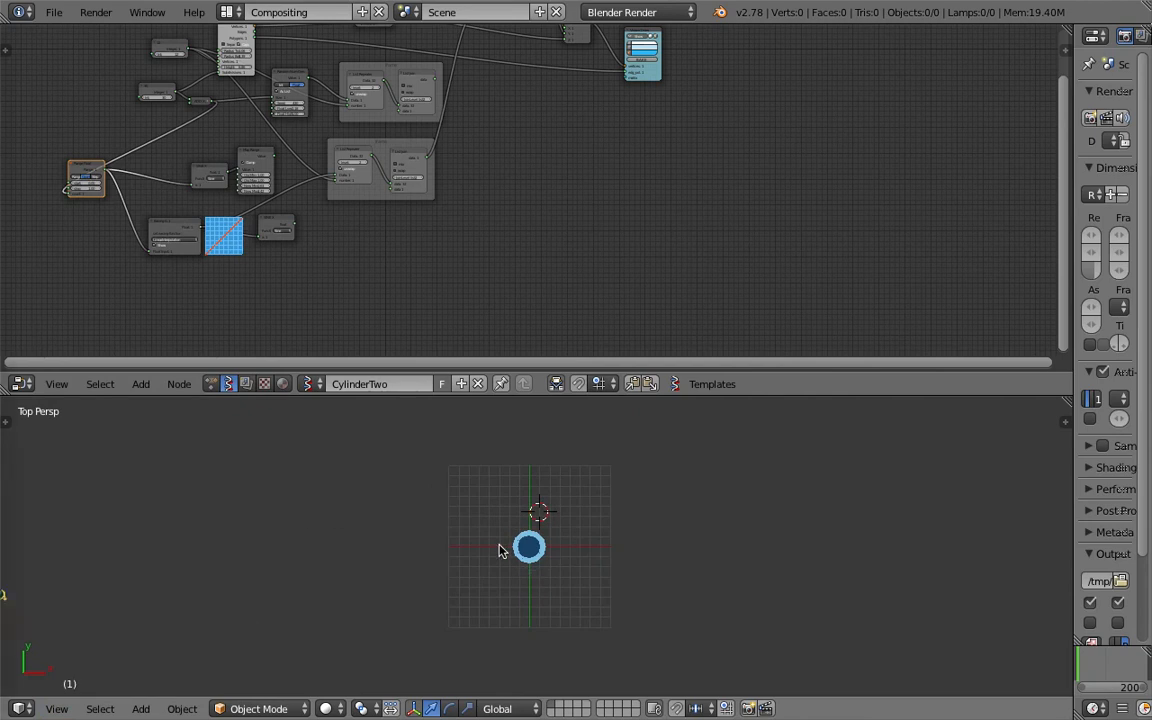
pyautogui.moveTo(361, 491)
pyautogui.mouseDown()
pyautogui.moveTo(363, 598)
pyautogui.moveTo(436, 574)
pyautogui.mouseUp()
pyautogui.moveTo(591, 609)
pyautogui.mouseDown()
pyautogui.moveTo(676, 450)
pyautogui.moveTo(706, 590)
pyautogui.mouseUp()
# Convert the Grease Pencil stroke to a curve and move the curve up above the stroke.
pyautogui.moveTo(744, 497); pyautogui.dragTo(721, 502, button='middle')
pyautogui.press('space')
pyautogui.write('conver')
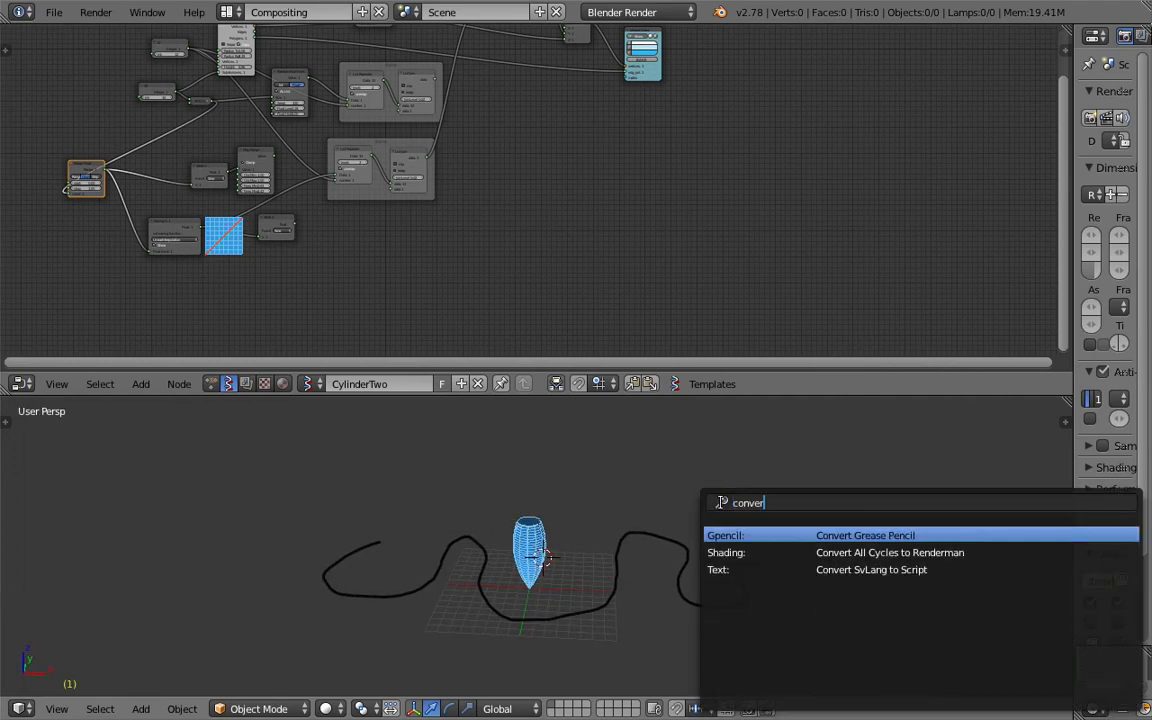
pyautogui.press('Return')
pyautogui.click(725, 504)
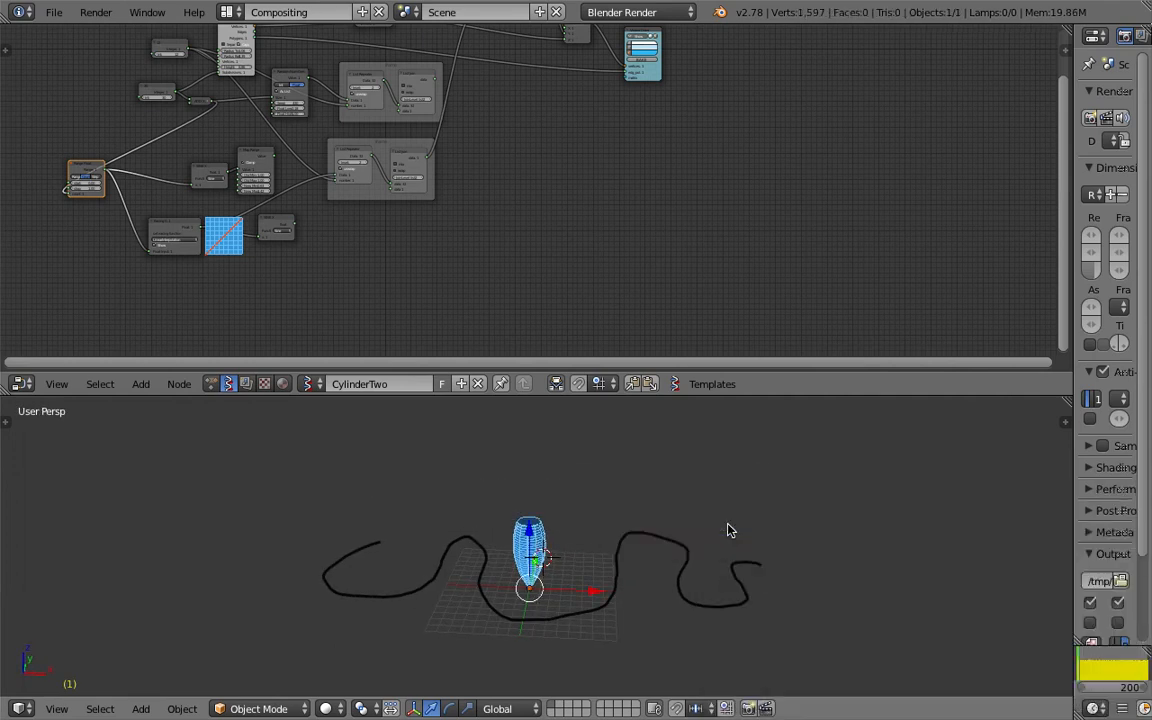
pyautogui.moveTo(665, 537); pyautogui.dragTo(670, 463, button='right')
pyautogui.hotkey('ctrl', 's')
pyautogui.click(675, 514)
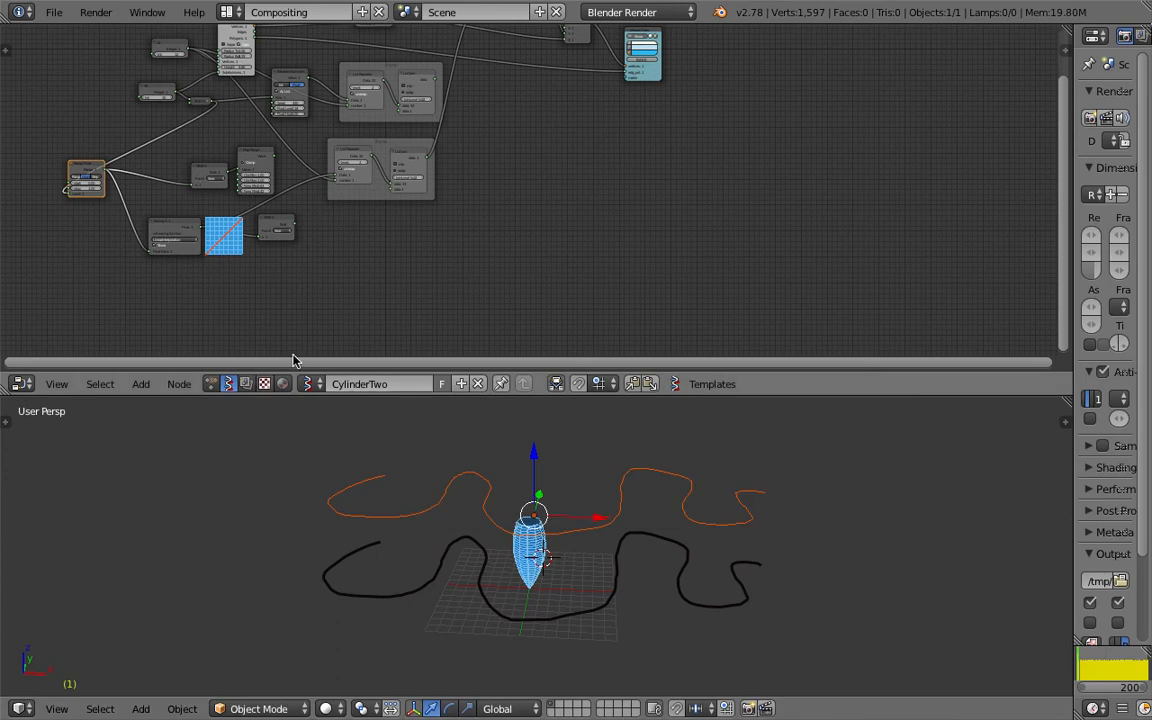
# Add an Objects in mk3 node to the node tree and load the selected GP_Layer curve into it.
pyautogui.scroll(-5, 447, 350)
pyautogui.hotkey('shift', 'a')
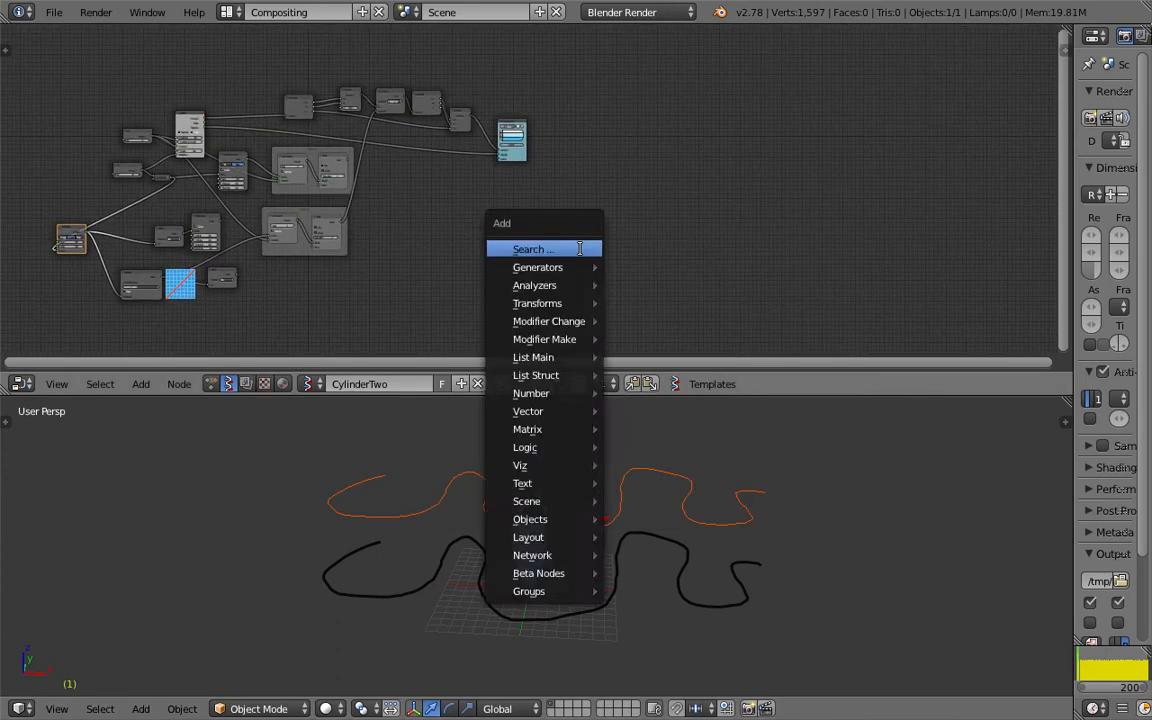
pyautogui.click(579, 248)
pyautogui.write('obj')
pyautogui.press('Down')
pyautogui.press('Return')
pyautogui.click(470, 220)
pyautogui.scroll(5, 470, 220)
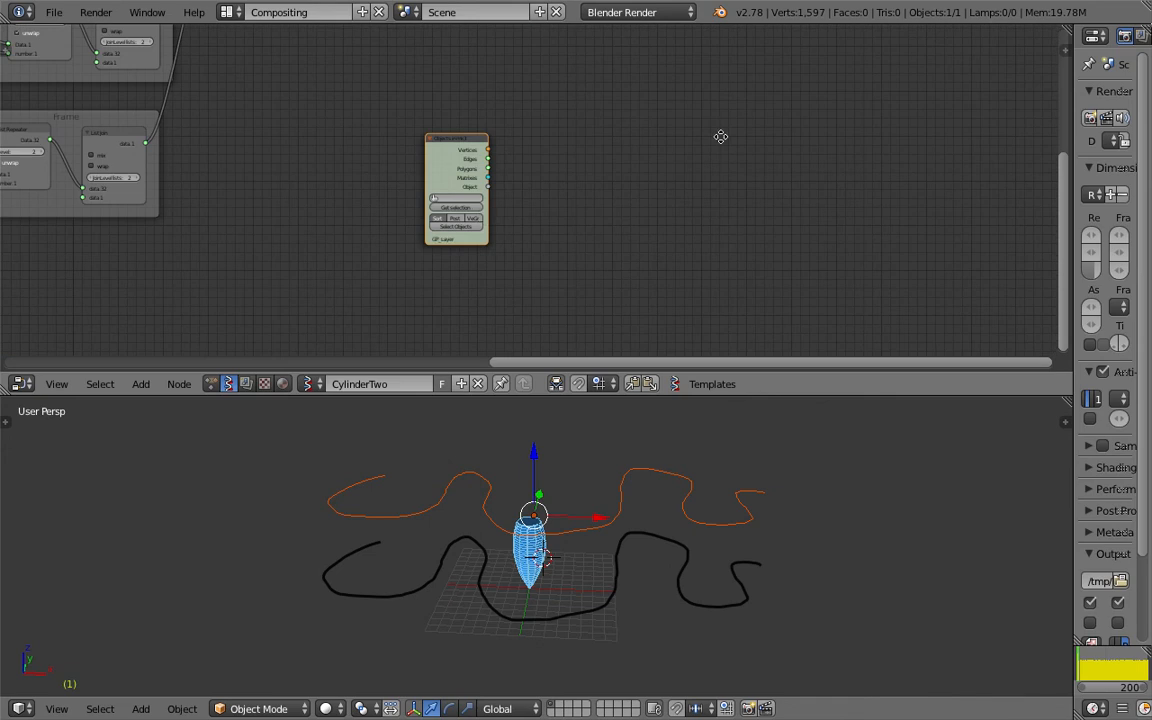
# Add a Vector Interpolation node and feed it the vertices of the Objects in node.
pyautogui.moveTo(717, 137); pyautogui.dragTo(637, 195, button='middle')
pyautogui.hotkey('shift', 'a')
pyautogui.click(634, 193)
pyautogui.write('inter')
pyautogui.press('Down')
pyautogui.press('Down')
pyautogui.press('Down')
pyautogui.press('Down')
pyautogui.press('Return')
pyautogui.click(465, 200)
pyautogui.scroll(2, 392, 237)
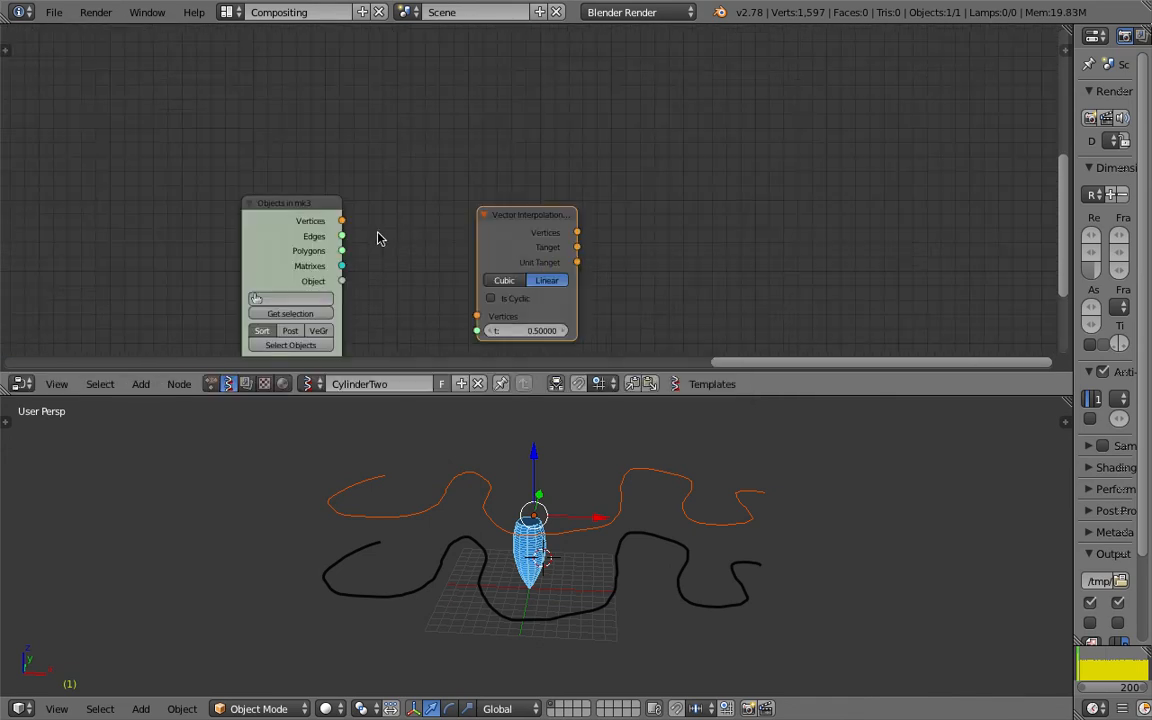
pyautogui.moveTo(343, 224); pyautogui.dragTo(477, 316)
# Add a Range Float node in Count mode and connect its range to the t input of Vector Interpolation.
pyautogui.hotkey('shift', 'a')
pyautogui.click(380, 85)
pyautogui.write('range f')
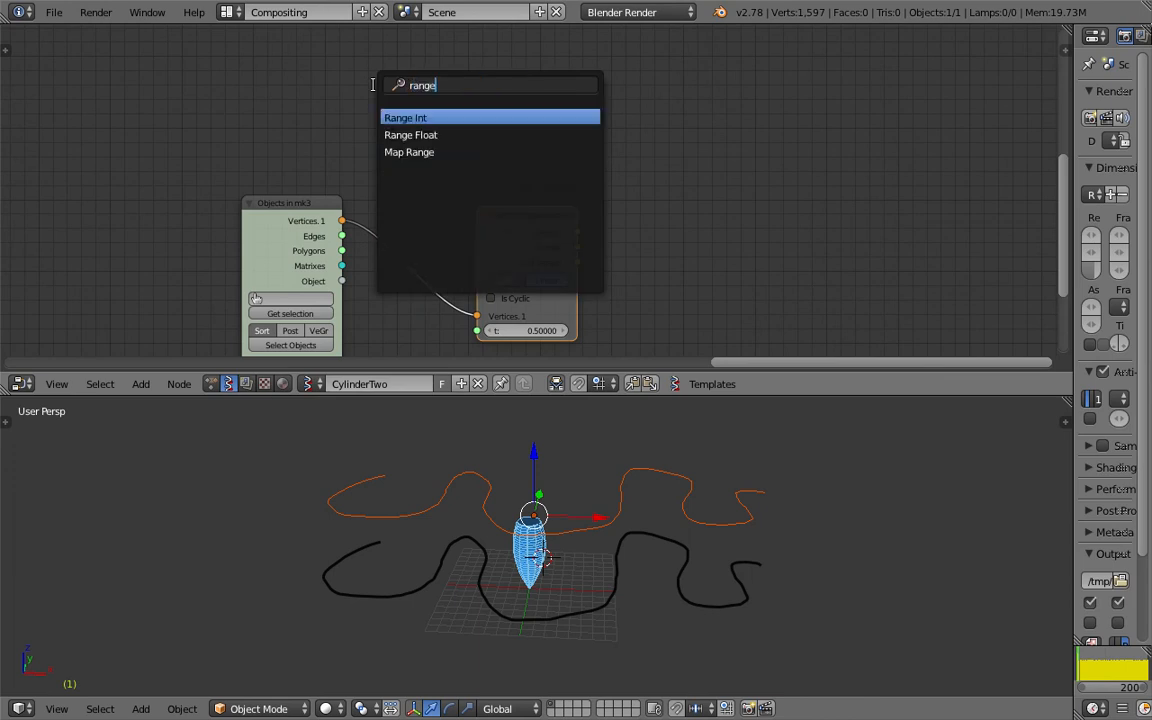
pyautogui.press('Return')
pyautogui.click(375, 90)
pyautogui.click(422, 127)
pyautogui.moveTo(474, 109); pyautogui.dragTo(496, 324)
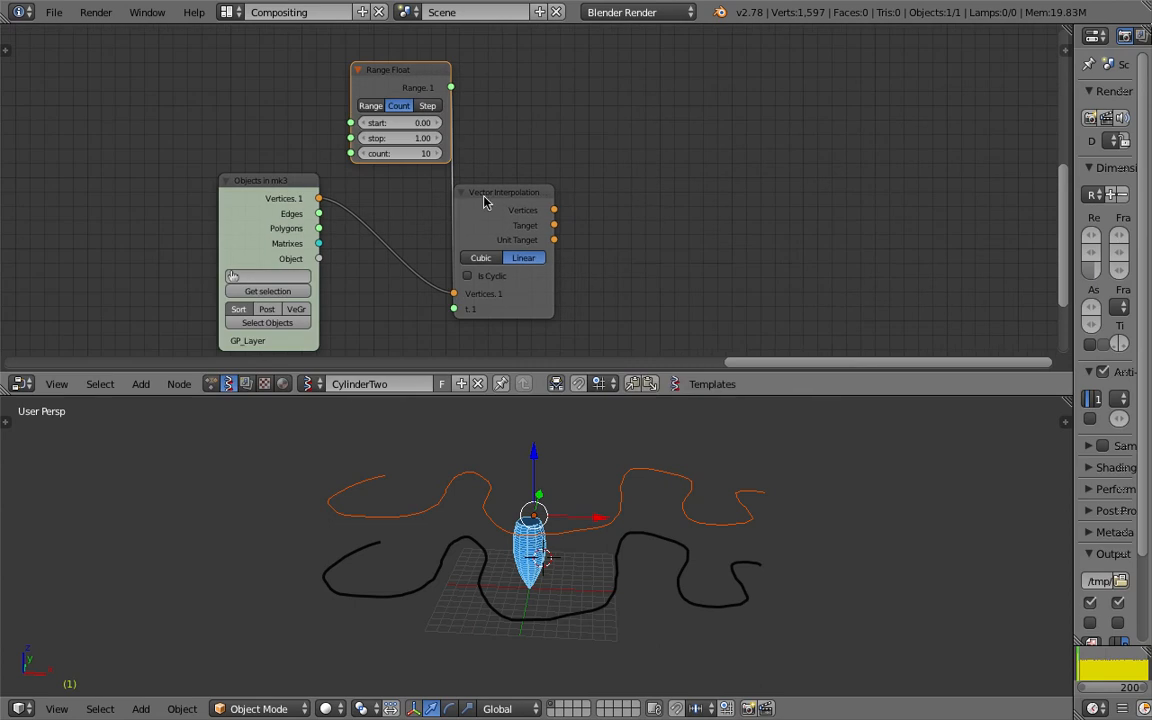
# Add a Viewer Draw node with pink faces and light pink edges, and feed it the interpolated vertices.
pyautogui.press('space')
pyautogui.write('view')
pyautogui.press('Return')
pyautogui.click(771, 138)
pyautogui.click(830, 208)
pyautogui.moveTo(863, 26); pyautogui.dragTo(873, 90)
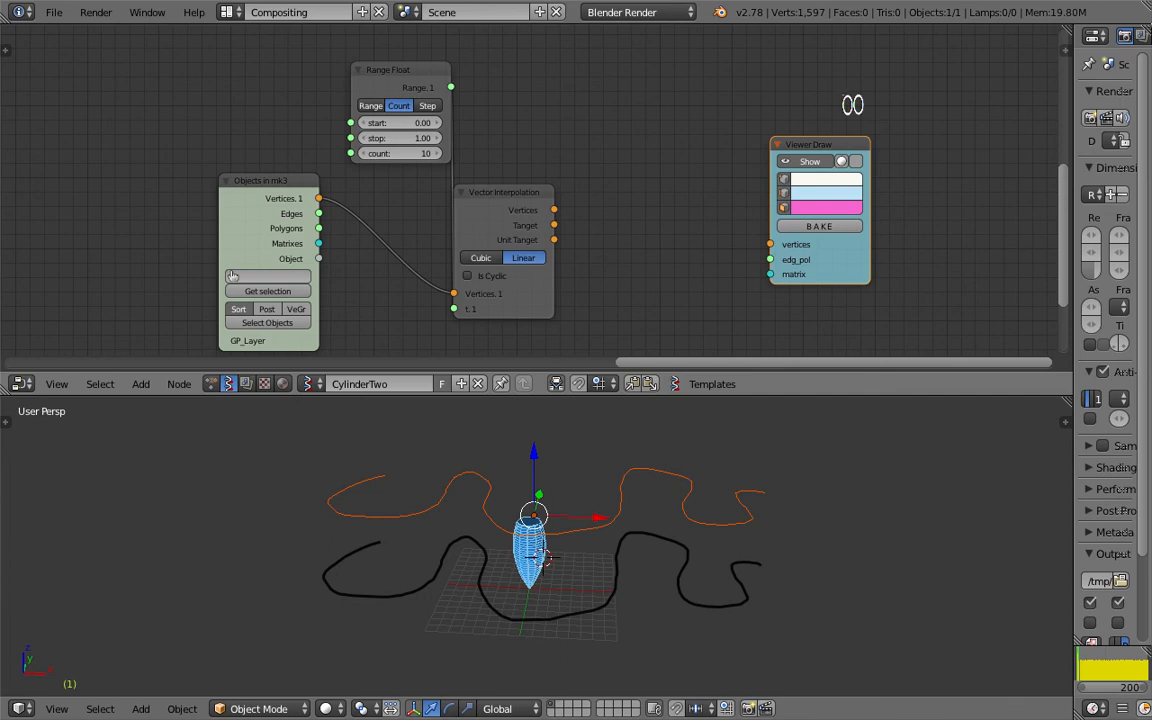
pyautogui.click(844, 195)
pyautogui.moveTo(855, 250); pyautogui.dragTo(860, 261)
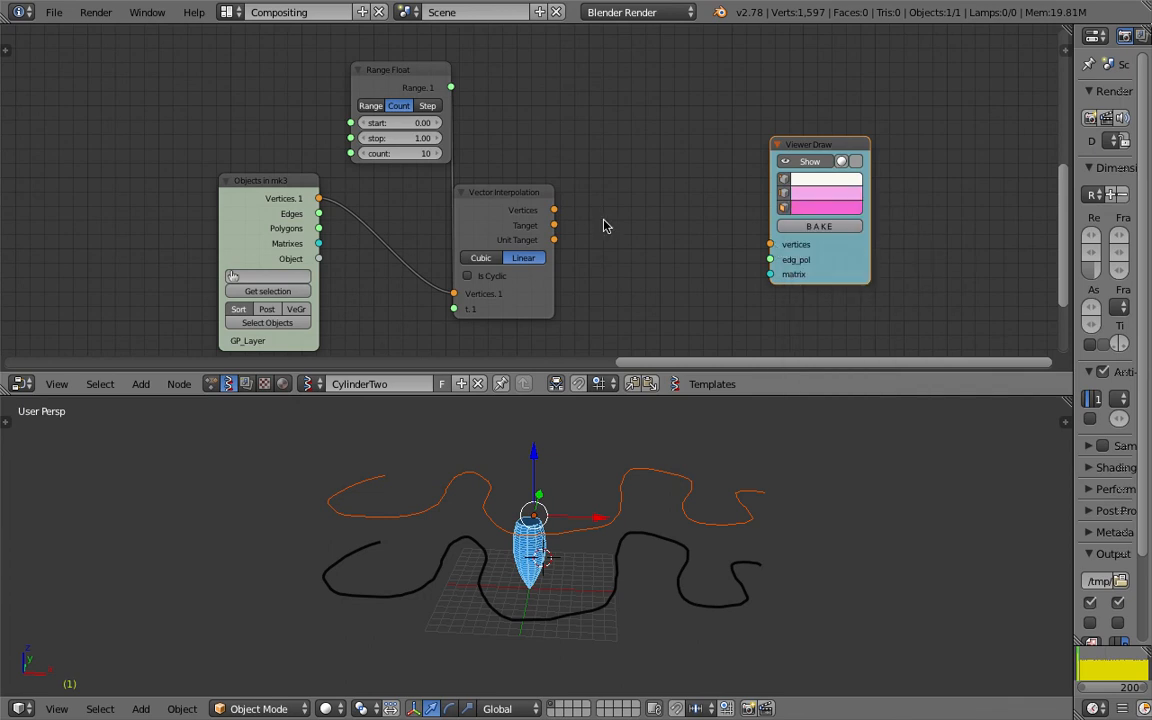
pyautogui.moveTo(554, 210); pyautogui.dragTo(770, 245)
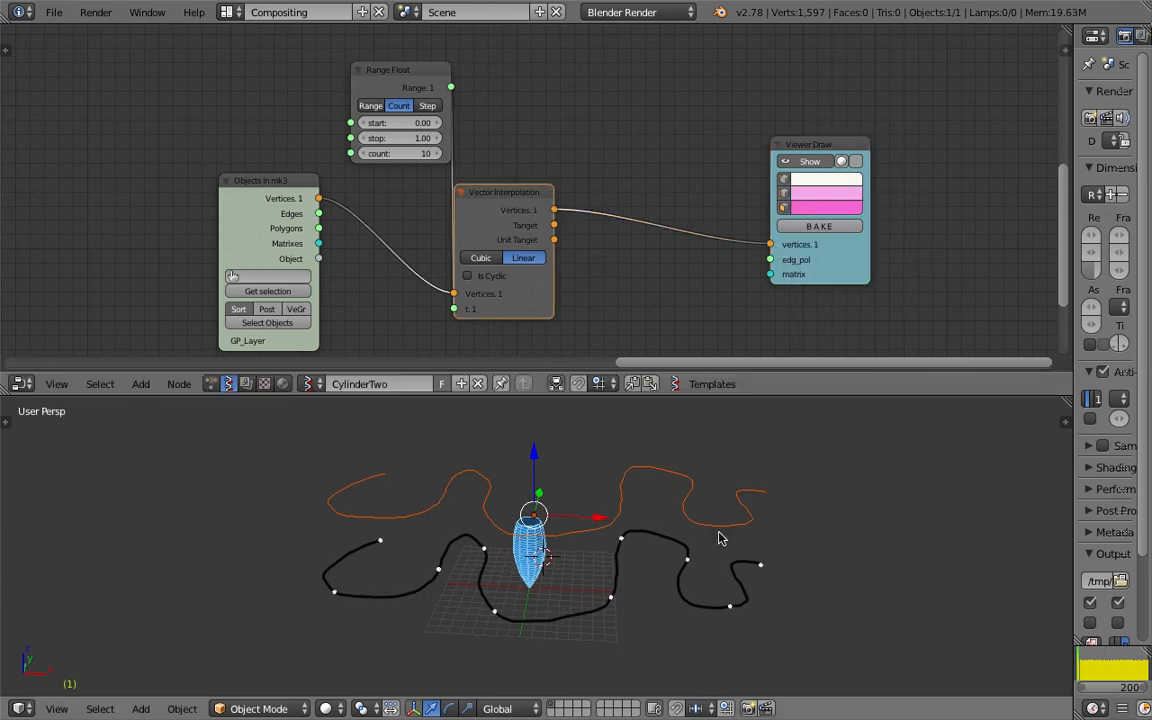
# Insert a UV Connection node before the pink viewer, set it to Edges, and connect its data to edg_pol.
pyautogui.hotkey('shift', 'a')
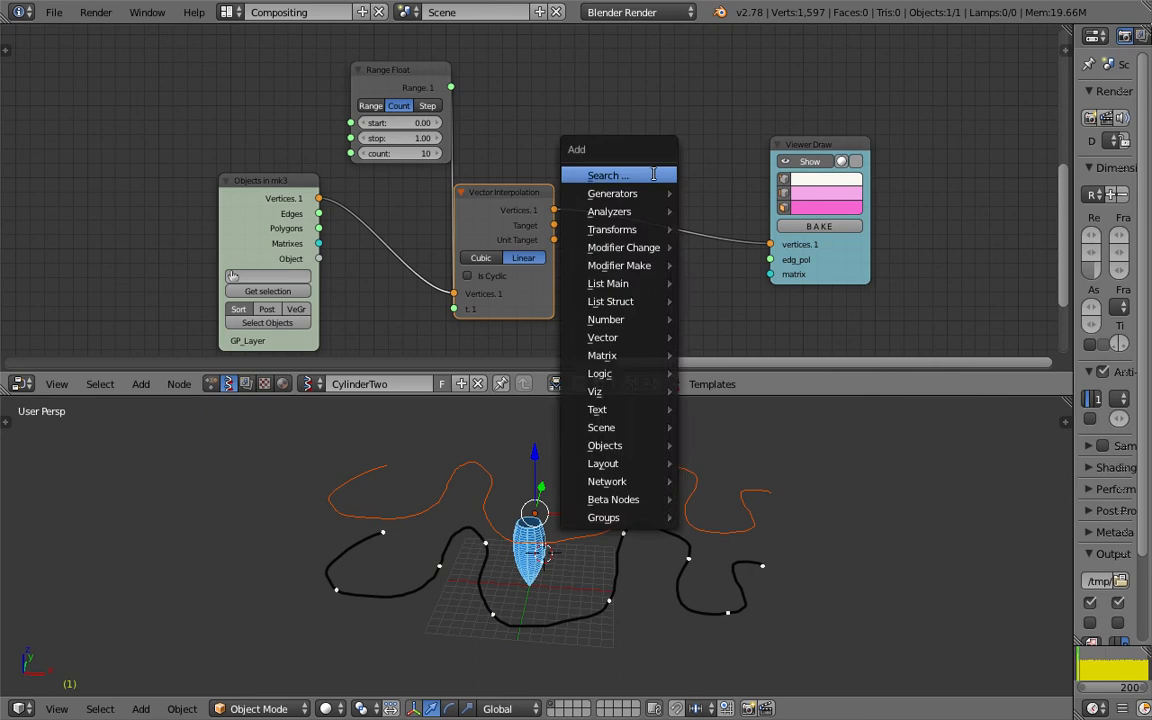
pyautogui.click(600, 172)
pyautogui.write('uv')
pyautogui.press('Return')
pyautogui.click(613, 180)
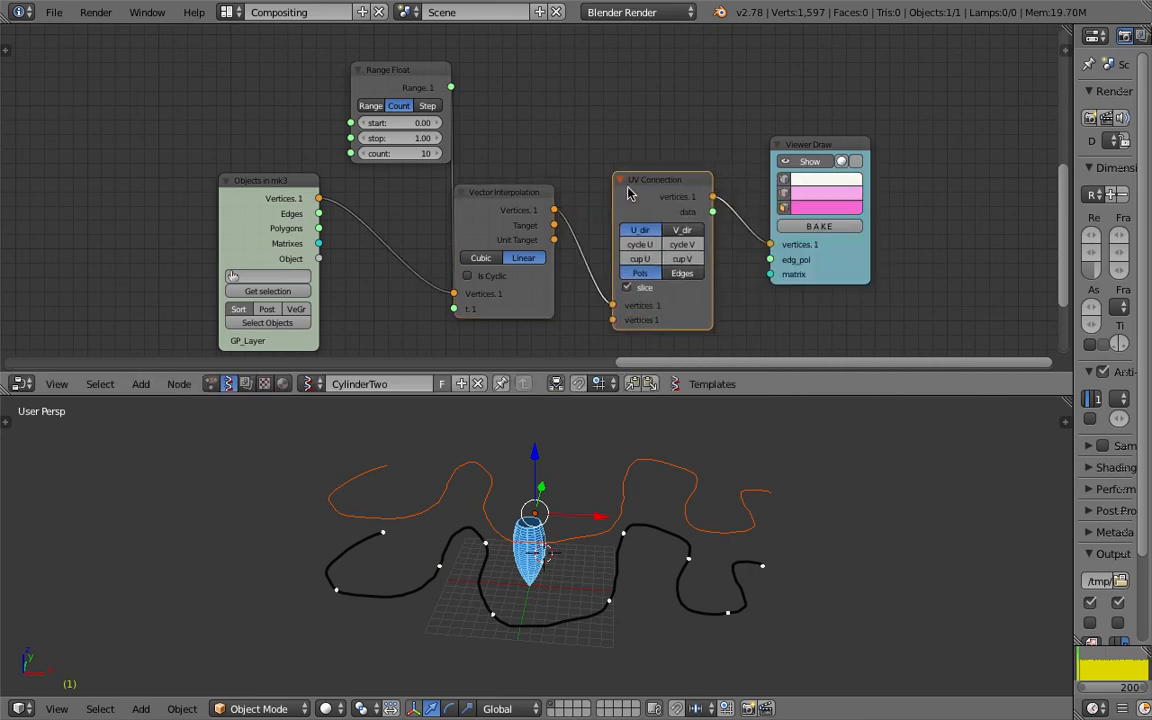
pyautogui.moveTo(712, 211); pyautogui.dragTo(770, 260)
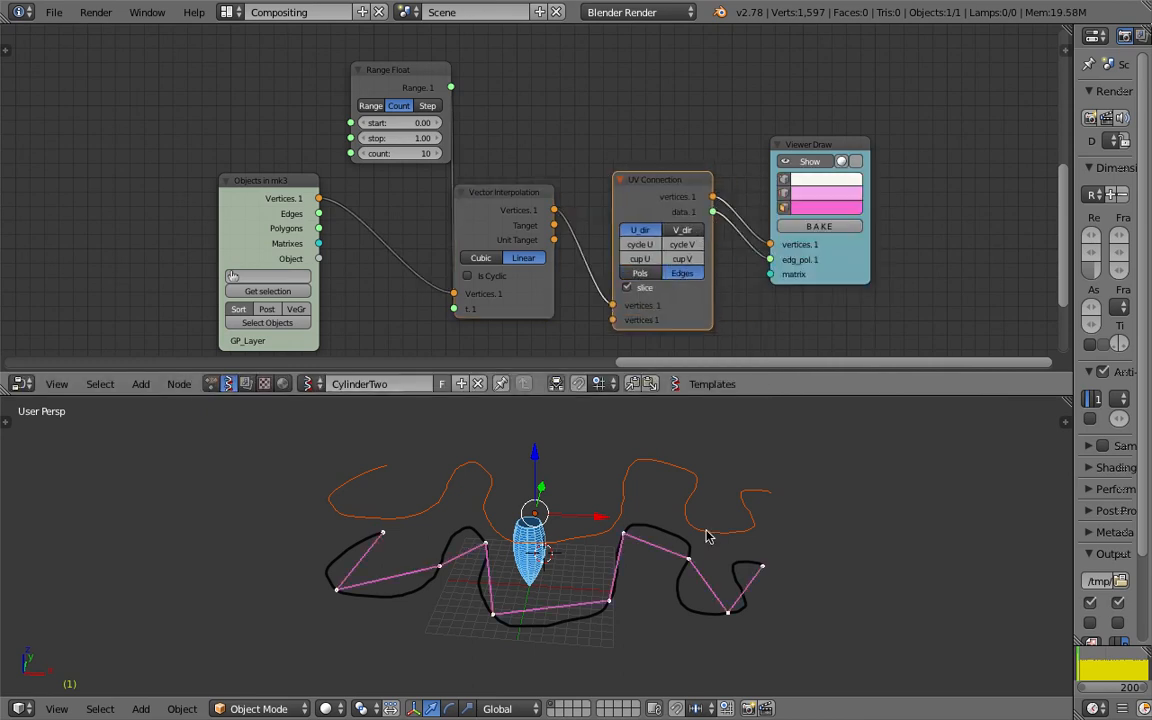
# Raise the Range Float count to 21 to follow the drawn curve more closely.
pyautogui.click(441, 154)
pyautogui.click(442, 155)
pyautogui.click(442, 155)
pyautogui.click(442, 155)
pyautogui.click(442, 155)
pyautogui.click(442, 155)
pyautogui.click(442, 155)
pyautogui.click(442, 155)
pyautogui.click(438, 157)
pyautogui.click(438, 156)
pyautogui.click(438, 156)
pyautogui.hotkey('ctrl', 's')
pyautogui.click(615, 599)
# Move the pink viewer out of the way and add a Duplicate objects along edge node beside it.
pyautogui.scroll(-4, 720, 135)
pyautogui.moveTo(749, 113); pyautogui.dragTo(671, 211, button='middle')
pyautogui.moveTo(660, 260); pyautogui.dragTo(774, 124)
pyautogui.moveTo(517, 123); pyautogui.dragTo(578, 167, button='middle')
pyautogui.press('space')
pyautogui.write('dup')
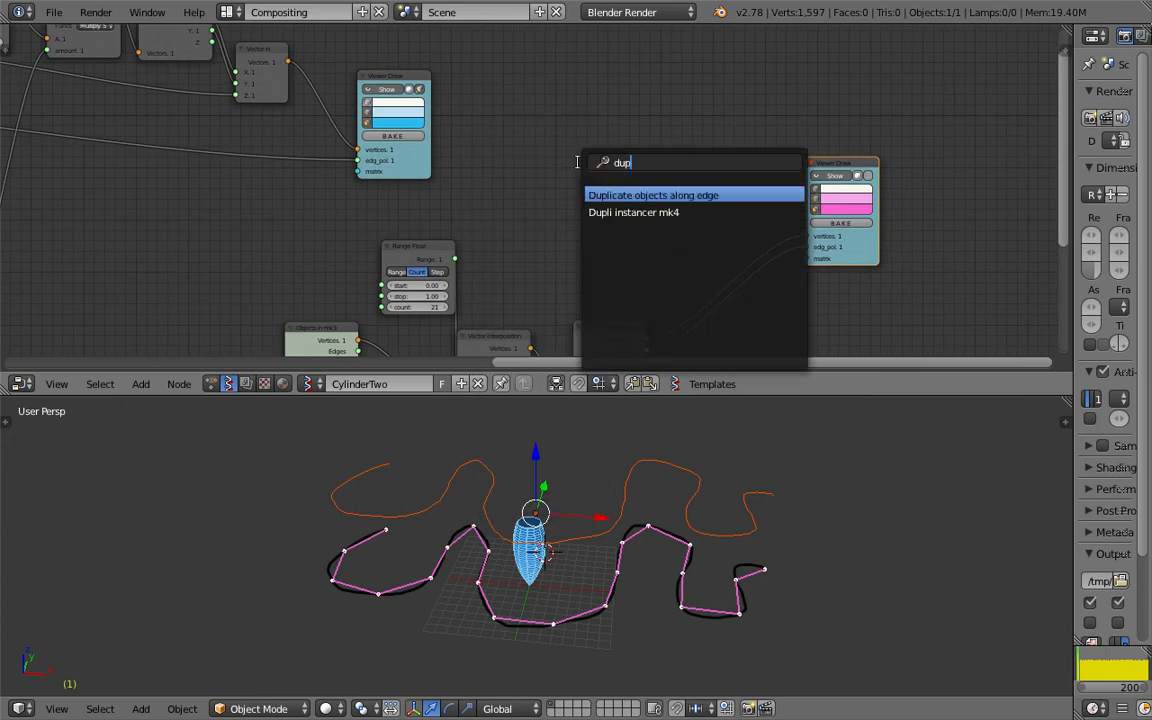
pyautogui.press('Return')
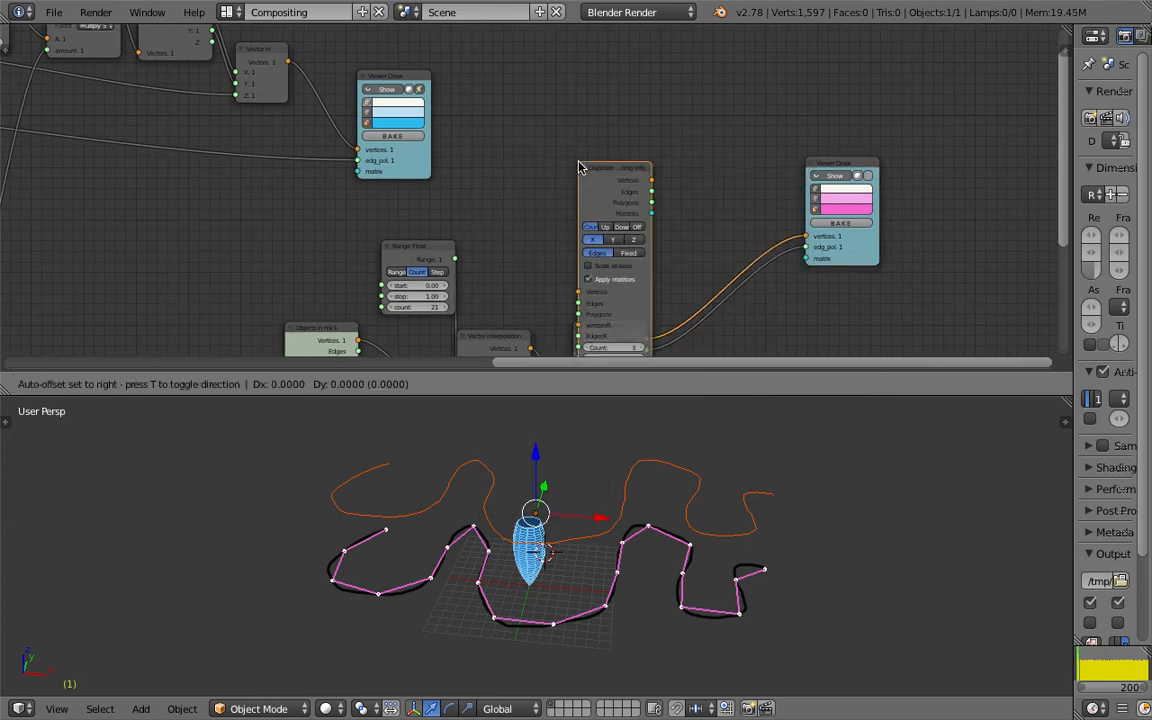
pyautogui.click(651, 72)
# Connect the UV Connection's vertices and data to the duplicate node's VerticesR and EdgesR, moving the viewer clear of it.
pyautogui.moveTo(645, 340); pyautogui.dragTo(652, 236)
pyautogui.press('g')
pyautogui.click(850, 185)
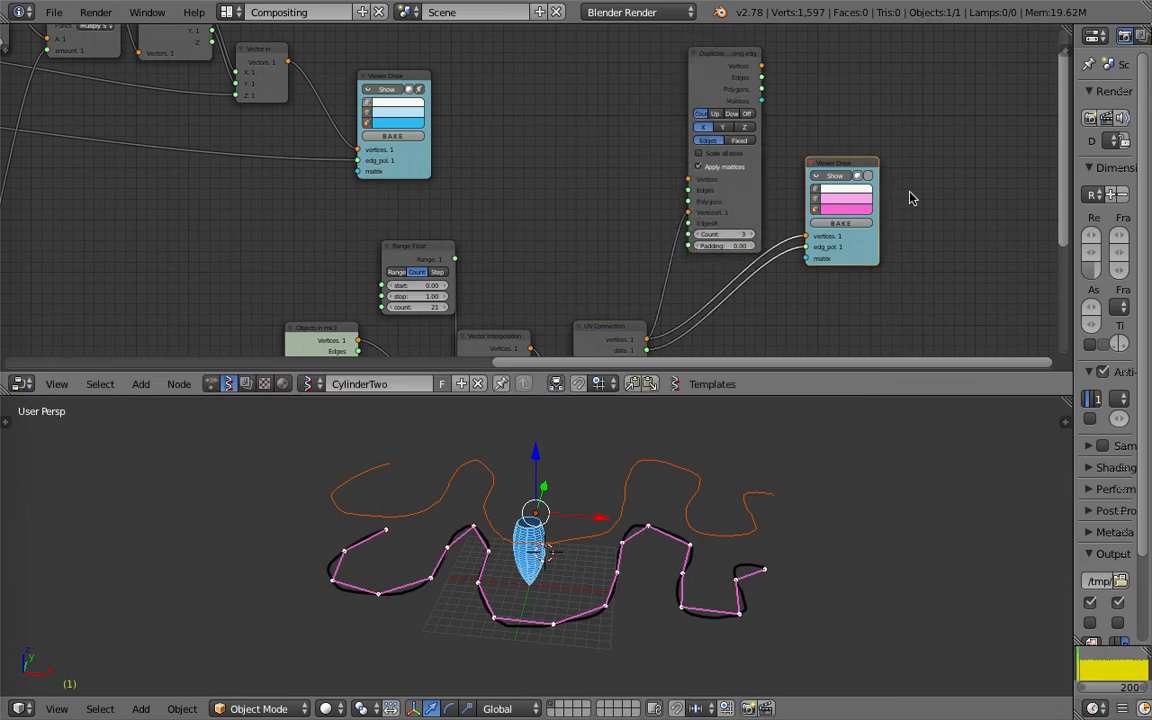
pyautogui.moveTo(846, 167); pyautogui.dragTo(910, 198)
pyautogui.moveTo(712, 204)
pyautogui.mouseDown()
pyautogui.moveTo(762, 208)
pyautogui.moveTo(648, 351)
pyautogui.mouseUp()
pyautogui.scroll(1, 621, 260)
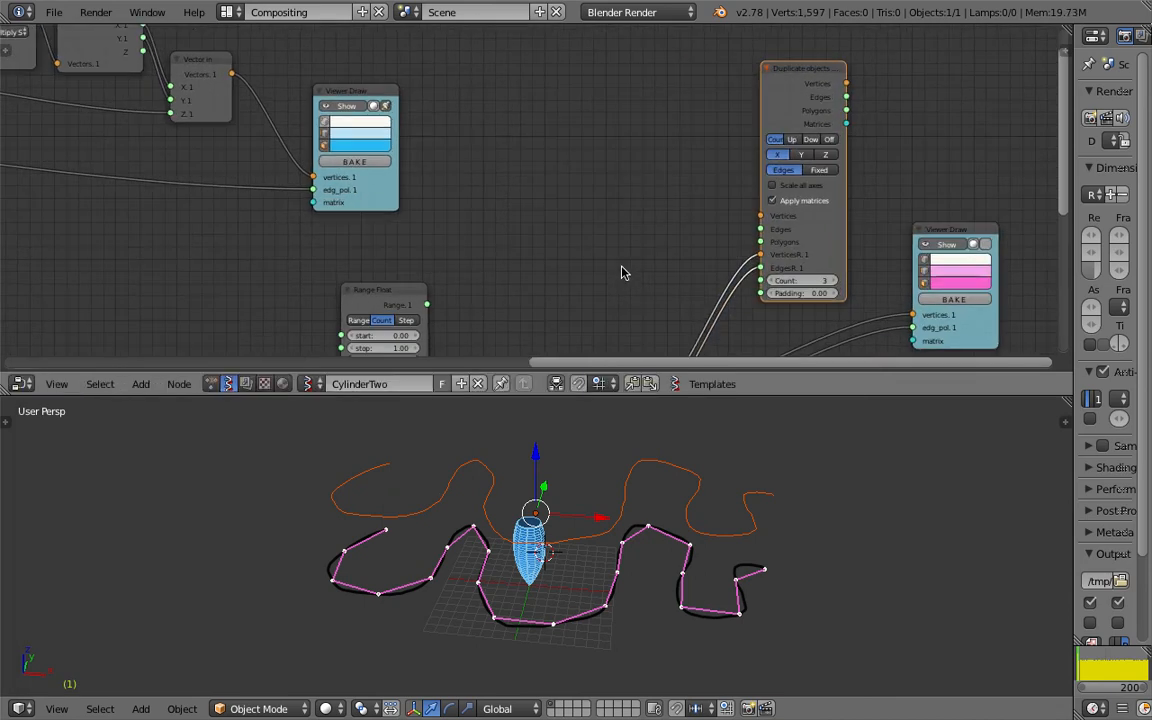
# Set the axis of the Duplicate objects along edge node to Z.
pyautogui.moveTo(548, 525); pyautogui.dragTo(510, 520, button='middle')
pyautogui.click(829, 154)
pyautogui.scroll(1, 876, 190)
pyautogui.moveTo(711, 194); pyautogui.dragTo(733, 150, button='middle')
pyautogui.hotkey('ctrl', 's')
pyautogui.click(733, 150)
# Feed the Vector in vertices and the Cylinder's polygons into the Duplicate objects along edge node.
pyautogui.scroll(-2, 535, 150)
pyautogui.moveTo(335, 109); pyautogui.dragTo(393, 163, button='middle')
pyautogui.moveTo(258, 120); pyautogui.dragTo(787, 261)
pyautogui.scroll(-4, 198, 224)
pyautogui.moveTo(327, 210); pyautogui.dragTo(598, 197, button='middle')
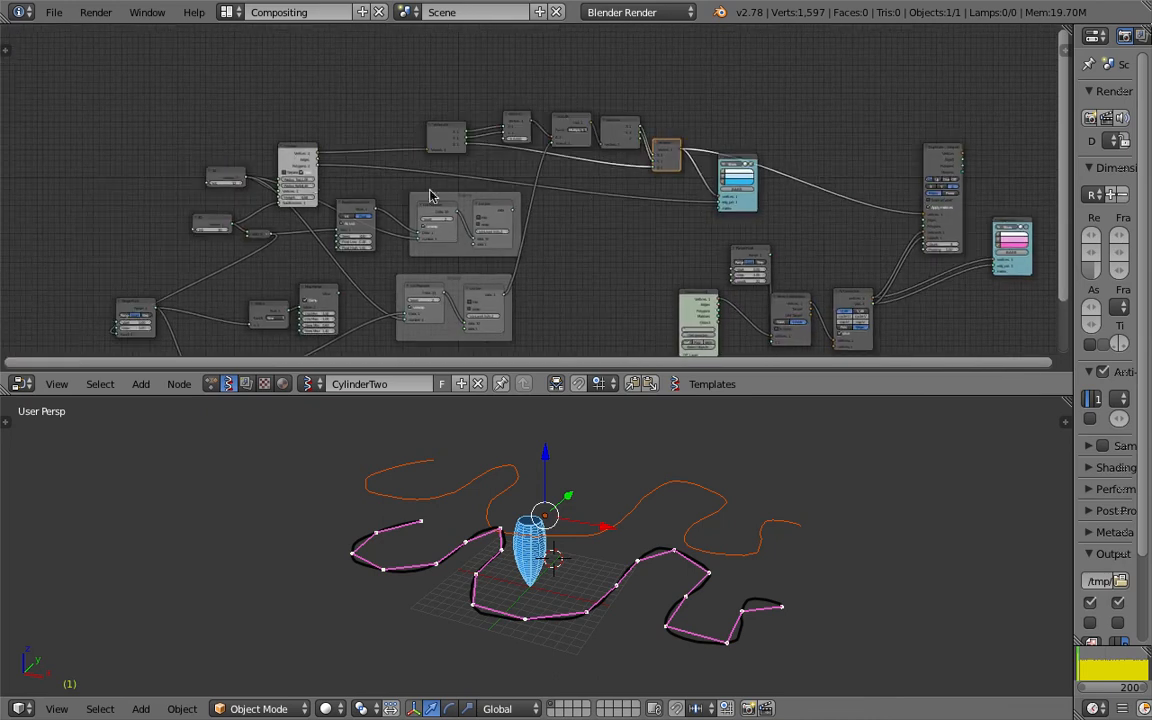
pyautogui.moveTo(318, 172); pyautogui.dragTo(929, 231)
pyautogui.moveTo(836, 188); pyautogui.dragTo(612, 177, button='middle')
pyautogui.scroll(3, 590, 150)
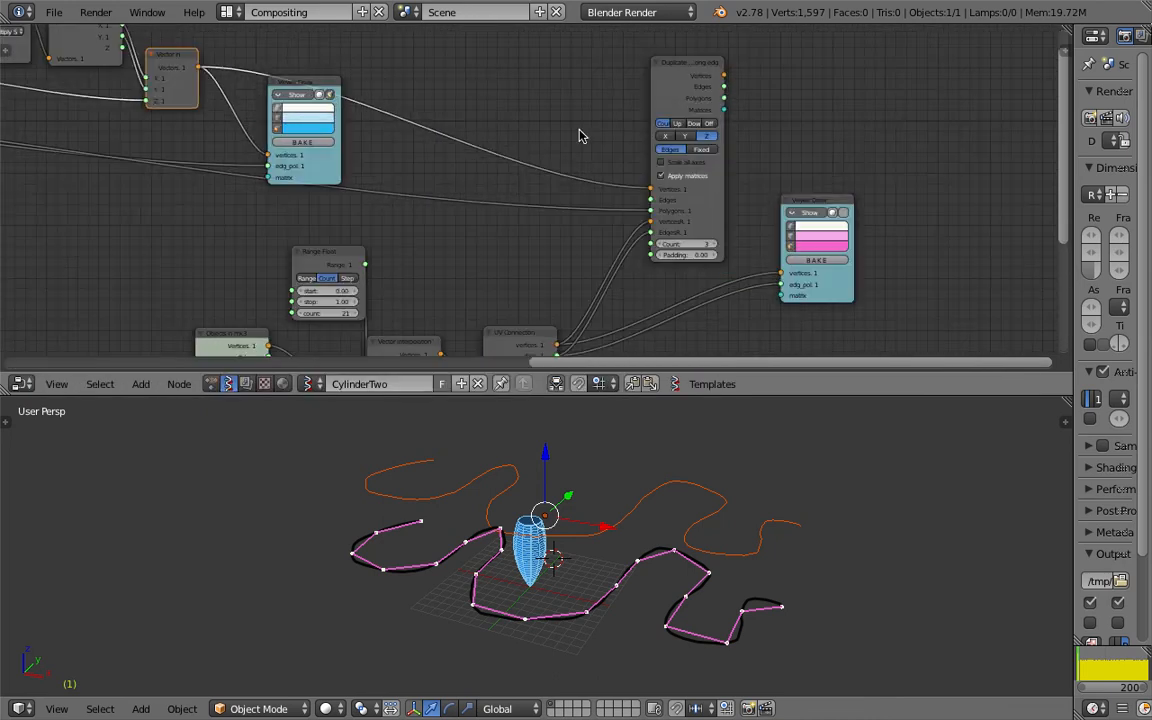
# Hide the blue viewer's cylinder, and feed the duplicated vertices and polygons to the pink viewer with vertex display off.
pyautogui.click(298, 94)
pyautogui.moveTo(828, 204); pyautogui.dragTo(871, 134)
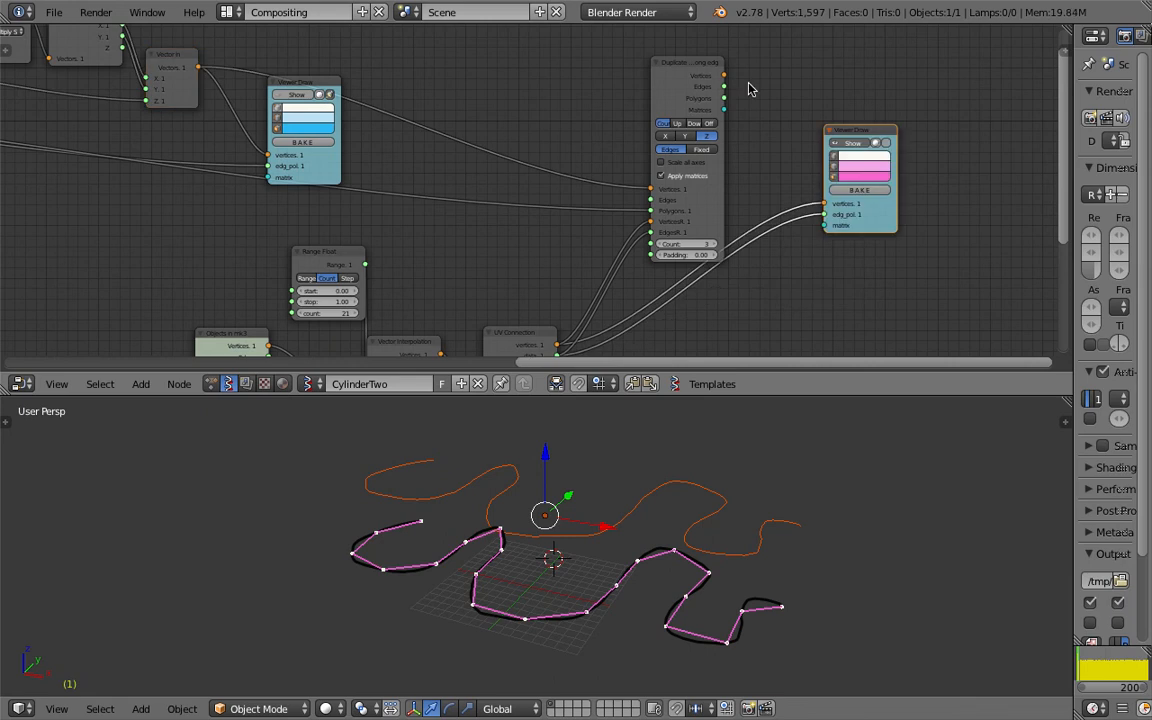
pyautogui.moveTo(725, 77); pyautogui.dragTo(824, 204)
pyautogui.moveTo(724, 98); pyautogui.dragTo(835, 222)
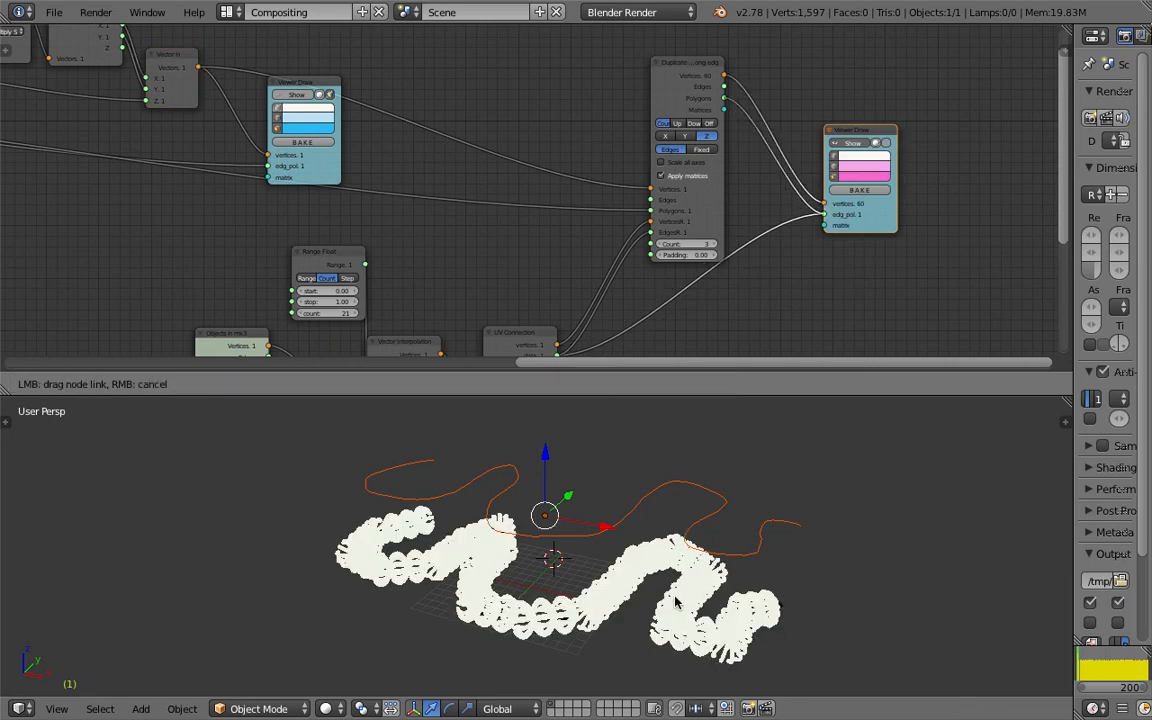
pyautogui.moveTo(658, 590); pyautogui.dragTo(825, 214)
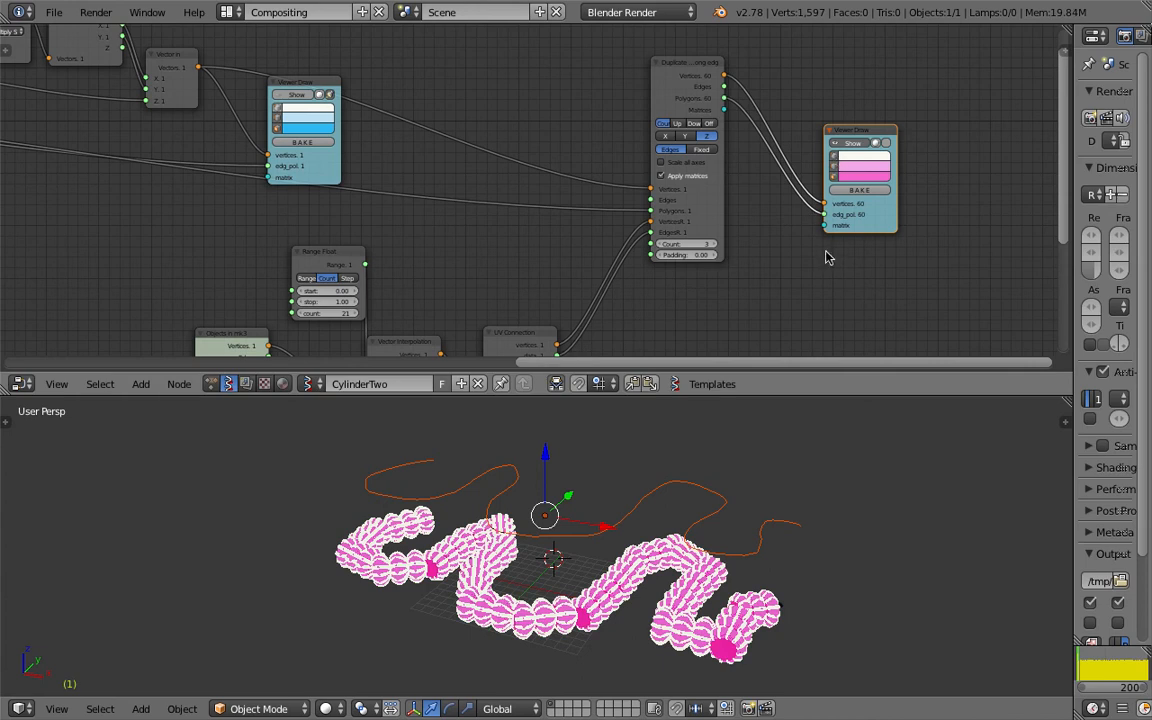
pyautogui.click(835, 167)
pyautogui.scroll(5, 665, 540)
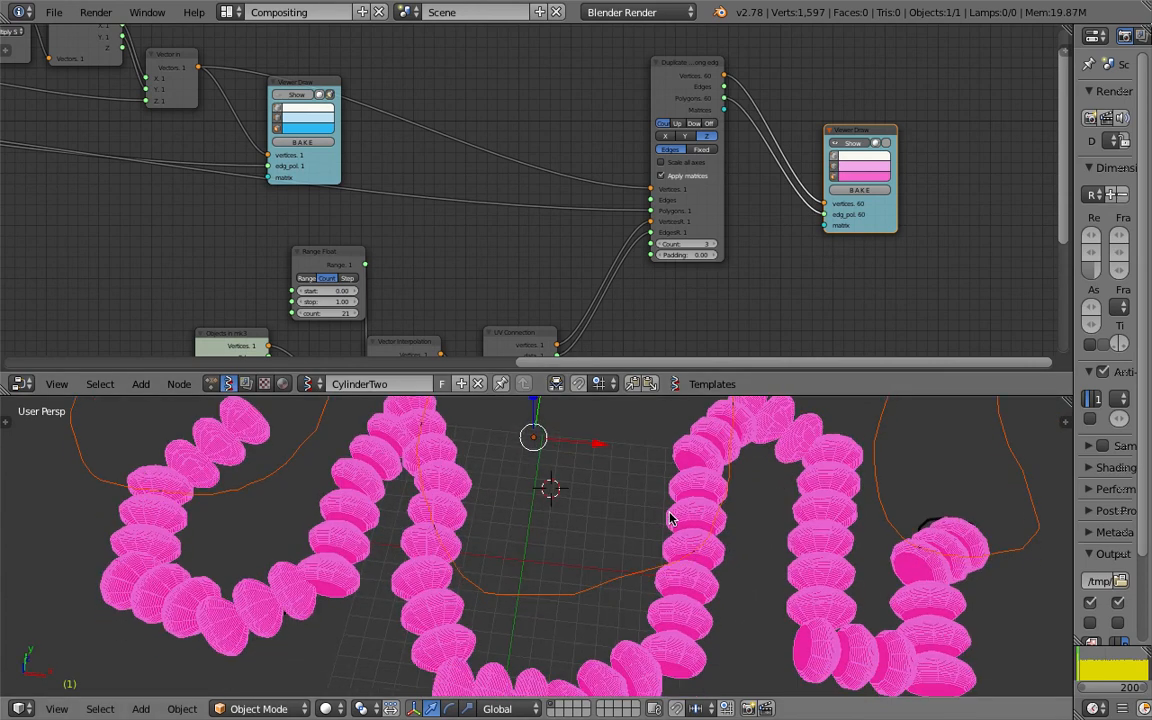
# Try 12 for the cylinder's subdivisions integer and 4 for its vertices integer.
pyautogui.moveTo(390, 217); pyautogui.dragTo(625, 248, button='middle')
pyautogui.moveTo(228, 143); pyautogui.dragTo(591, 200, button='middle')
pyautogui.moveTo(151, 198); pyautogui.dragTo(520, 211, button='middle')
pyautogui.scroll(2, 490, 214)
pyautogui.moveTo(472, 263); pyautogui.dragTo(508, 232, button='middle')
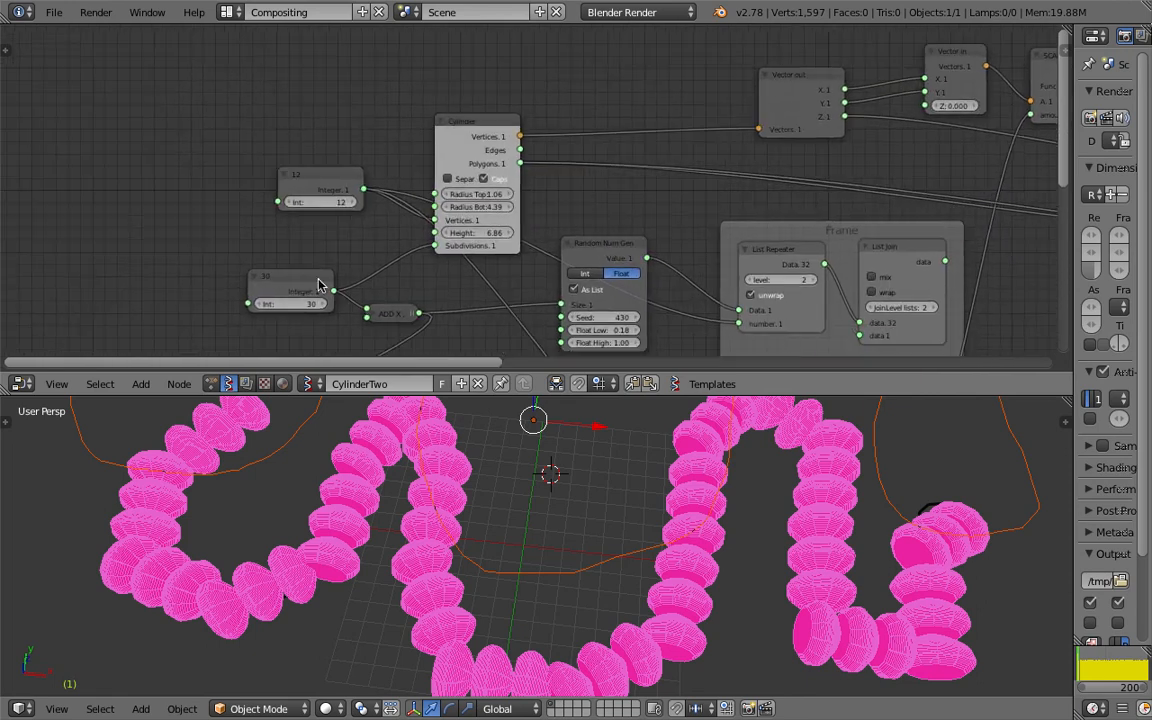
pyautogui.click(300, 303)
pyautogui.write('12')
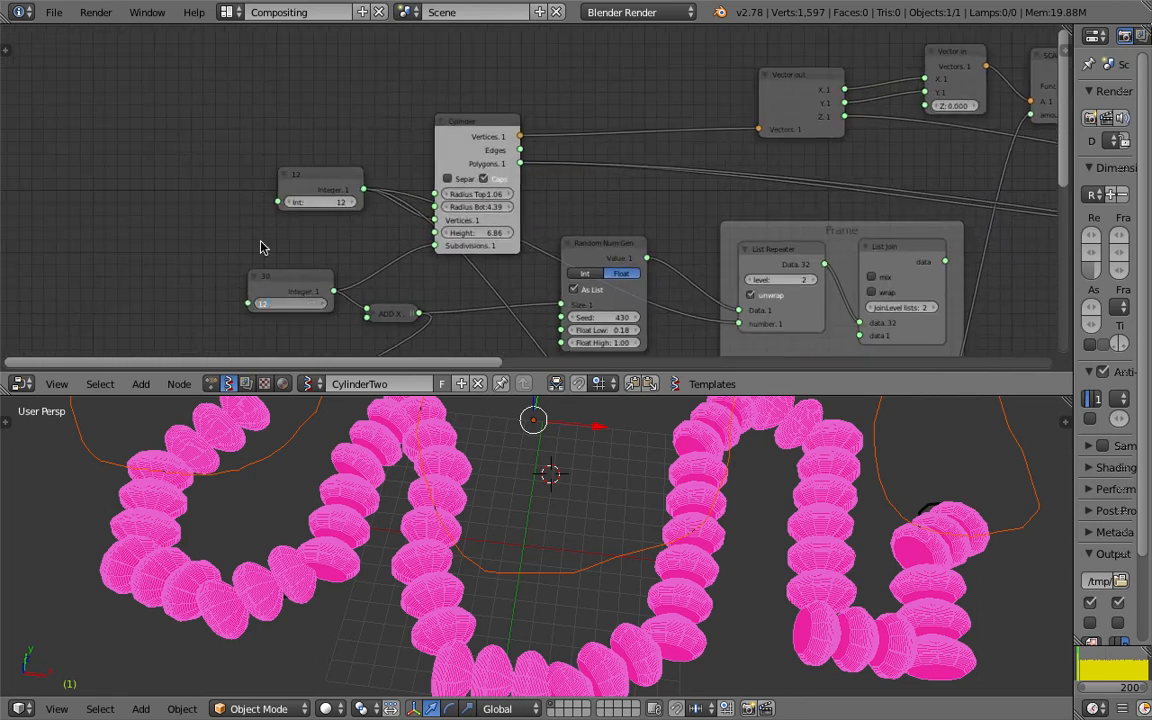
pyautogui.press('Return')
pyautogui.click(332, 202)
pyautogui.write('4')
pyautogui.press('Return')
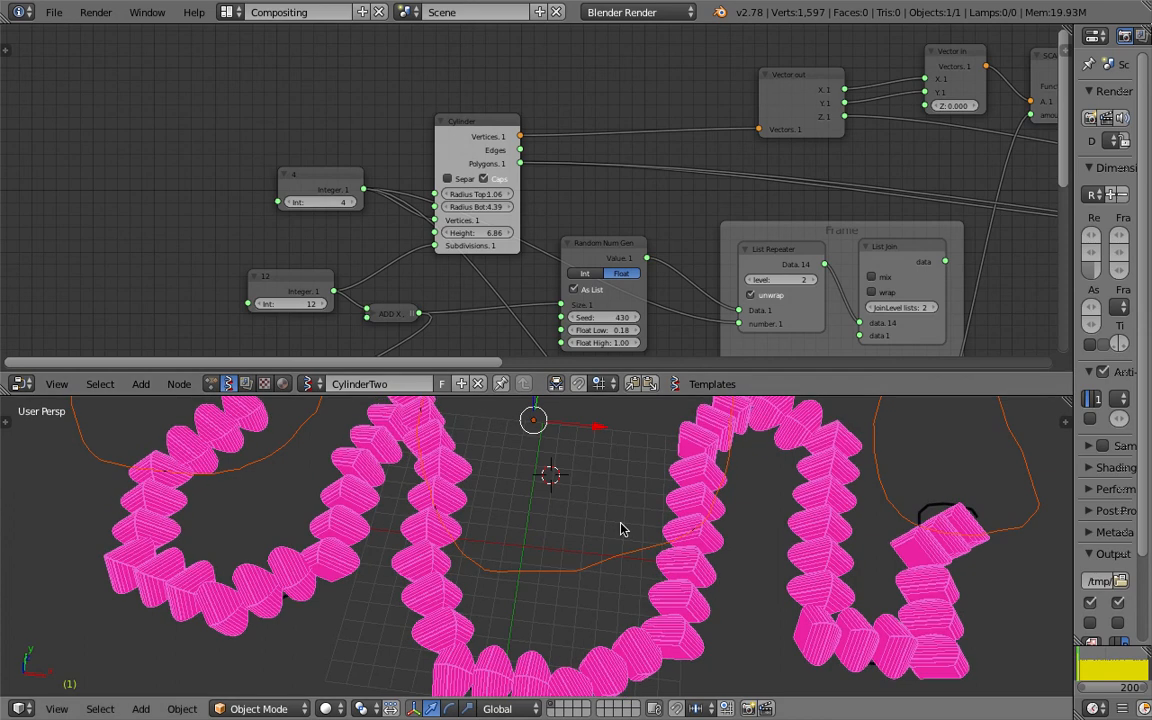
# Set the cylinder's vertices integer to 12 and its subdivisions integer to 6.
pyautogui.moveTo(622, 525); pyautogui.dragTo(623, 517, button='middle')
pyautogui.hotkey('ctrl', 's')
pyautogui.click(623, 518)
pyautogui.click(340, 202)
pyautogui.write('12')
pyautogui.press('Return')
pyautogui.click(296, 304)
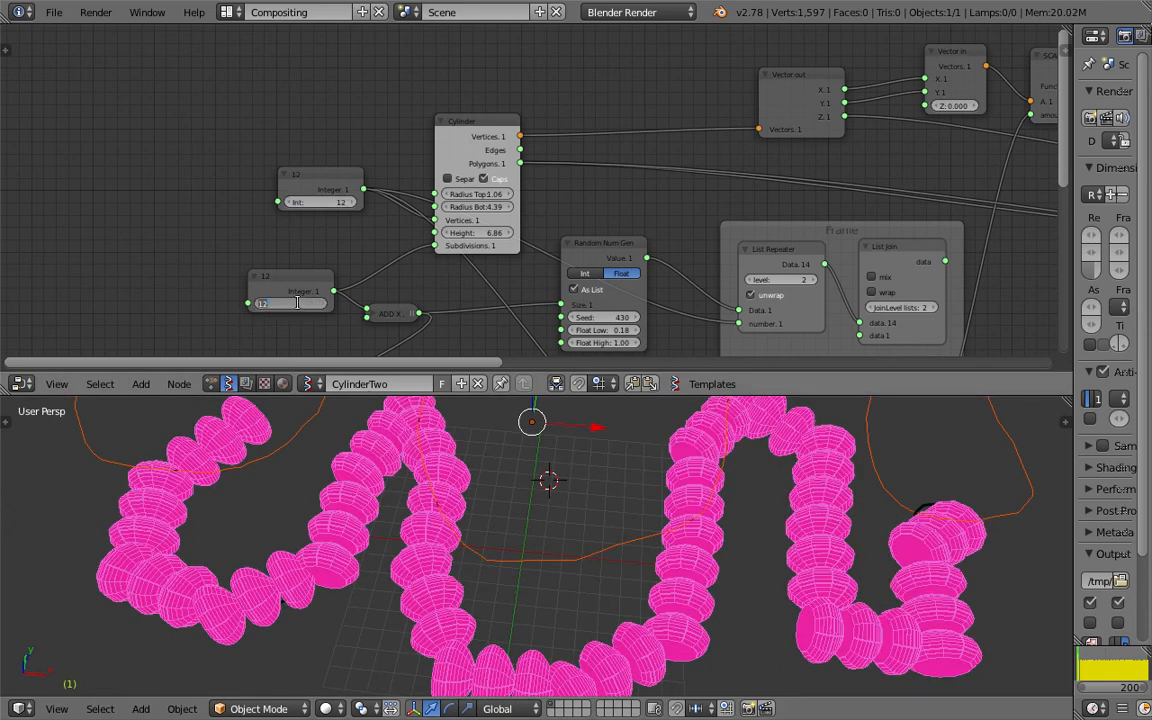
pyautogui.press('Return')
pyautogui.moveTo(676, 584); pyautogui.dragTo(645, 571, button='middle')
# Try a Range Float count of 12 and inspect the duplicated cylinders along the curve.
pyautogui.moveTo(1040, 350); pyautogui.dragTo(846, 309, button='middle')
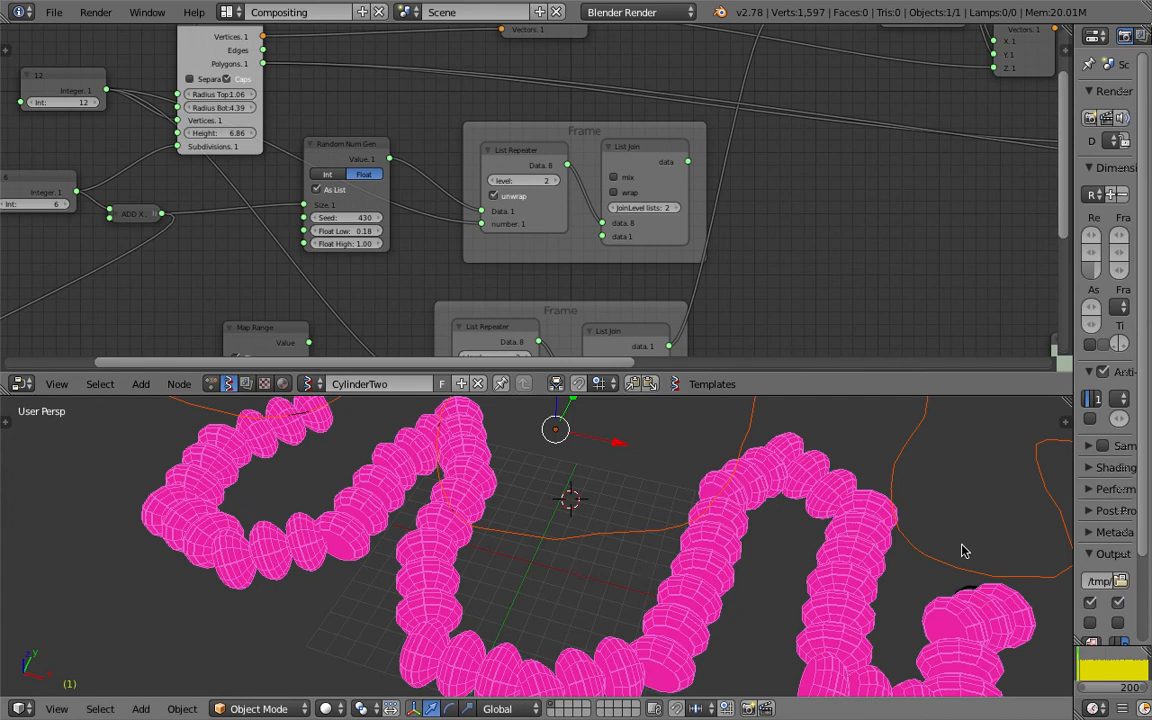
pyautogui.scroll(-4, 850, 500)
pyautogui.moveTo(865, 262); pyautogui.dragTo(472, 275, button='middle')
pyautogui.moveTo(642, 267); pyautogui.dragTo(519, 213, button='middle')
pyautogui.hotkey('ctrl', 's')
pyautogui.click(517, 216)
pyautogui.moveTo(660, 311); pyautogui.dragTo(623, 283, button='middle')
pyautogui.click(621, 280)
pyautogui.write('12')
pyautogui.press('Return')
pyautogui.moveTo(658, 577); pyautogui.dragTo(683, 610, button='middle')
pyautogui.moveTo(643, 548); pyautogui.dragTo(680, 602, button='middle')
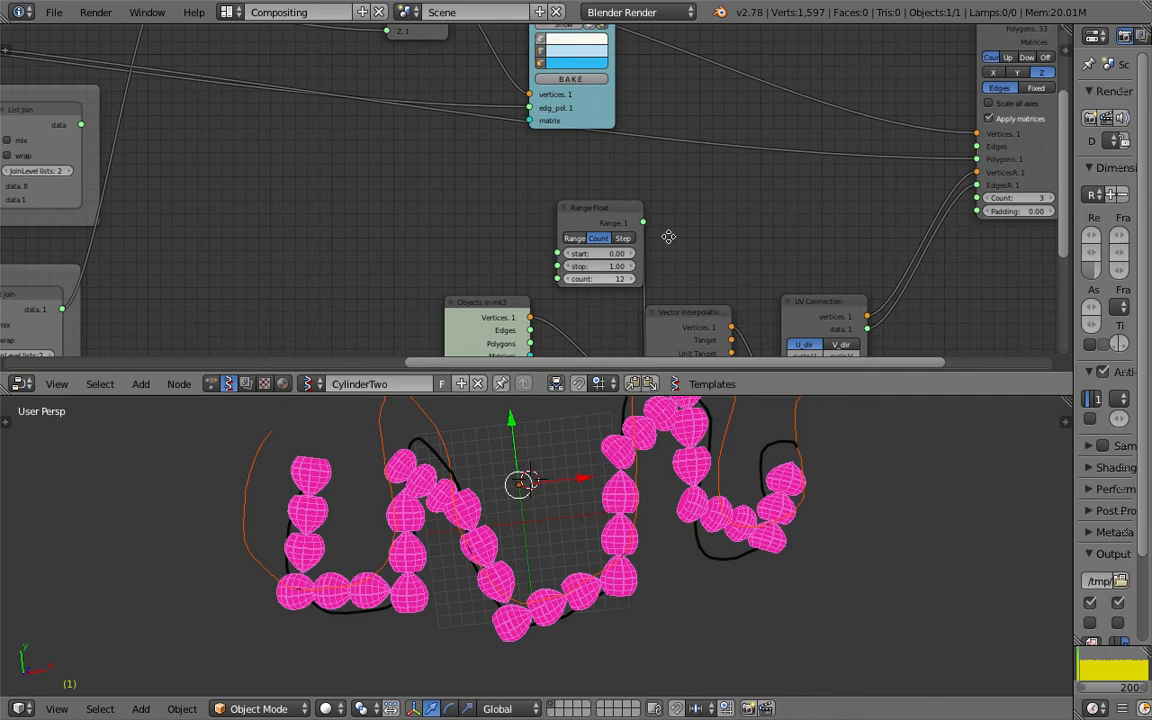
# Set the count of the Duplicate objects along edge node to 1.
pyautogui.moveTo(674, 247); pyautogui.dragTo(489, 131, button='middle')
pyautogui.hotkey('ctrl', 's')
pyautogui.click(491, 133)
pyautogui.moveTo(560, 227); pyautogui.dragTo(489, 183, button='middle')
pyautogui.scroll(2, 489, 183)
pyautogui.moveTo(607, 249); pyautogui.dragTo(558, 271, button='middle')
pyautogui.moveTo(740, 137); pyautogui.dragTo(566, 254, button='middle')
pyautogui.hotkey('ctrl', 's')
pyautogui.click(566, 254)
pyautogui.moveTo(600, 207); pyautogui.dragTo(679, 257, button='middle')
pyautogui.click(602, 186)
pyautogui.write('1')
pyautogui.press('Return')
# Raise the Range Float count to 21 and turn on Scale all axes for the duplicated objects.
pyautogui.moveTo(151, 306); pyautogui.dragTo(262, 306, button='middle')
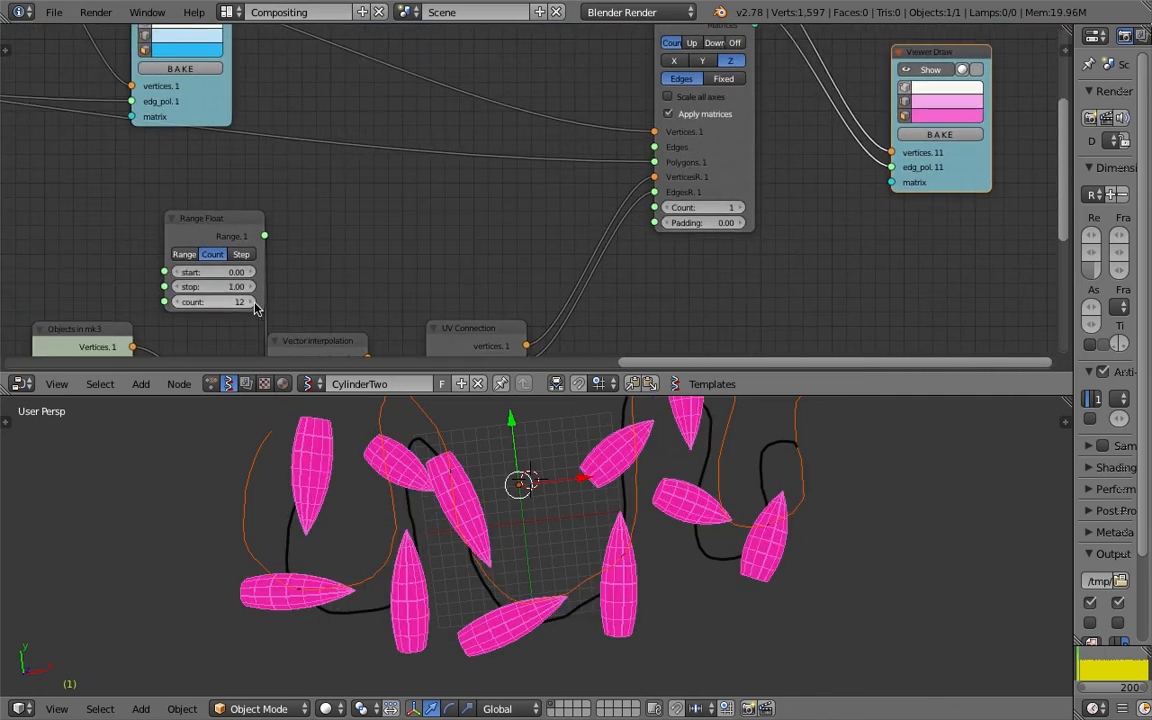
pyautogui.click(253, 302)
pyautogui.click(253, 302)
pyautogui.click(253, 302)
pyautogui.click(253, 302)
pyautogui.click(253, 303)
pyautogui.click(253, 303)
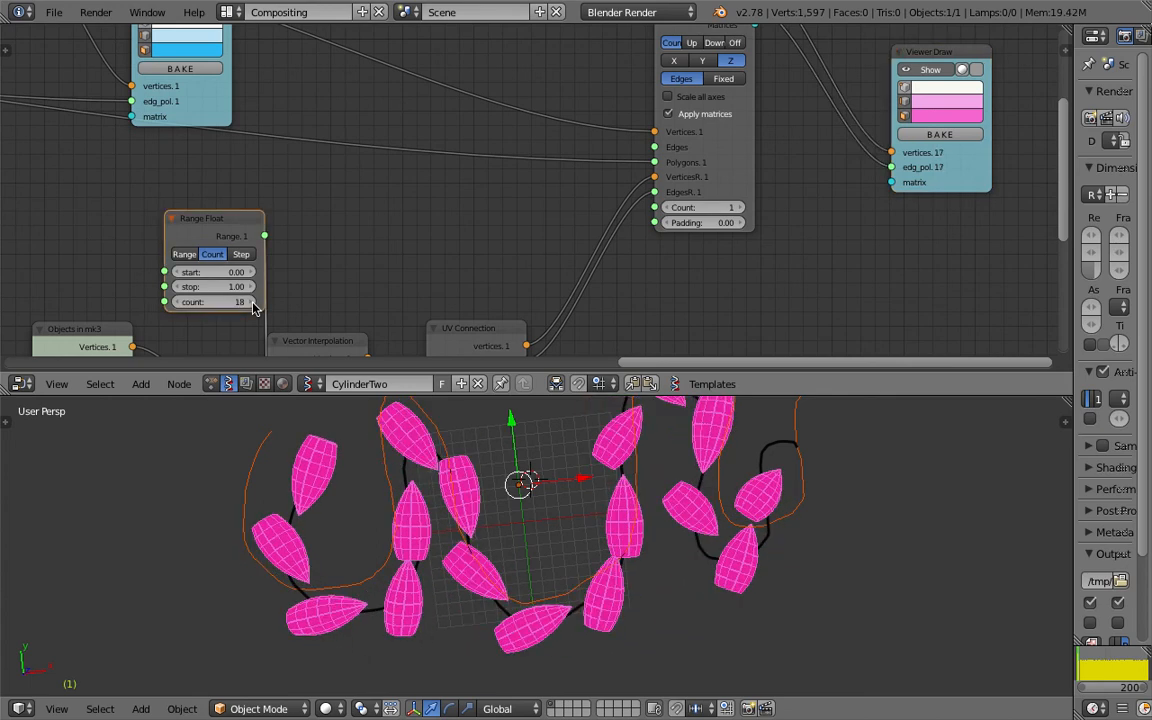
pyautogui.click(253, 303)
pyautogui.click(253, 303)
pyautogui.click(253, 303)
pyautogui.click(716, 97)
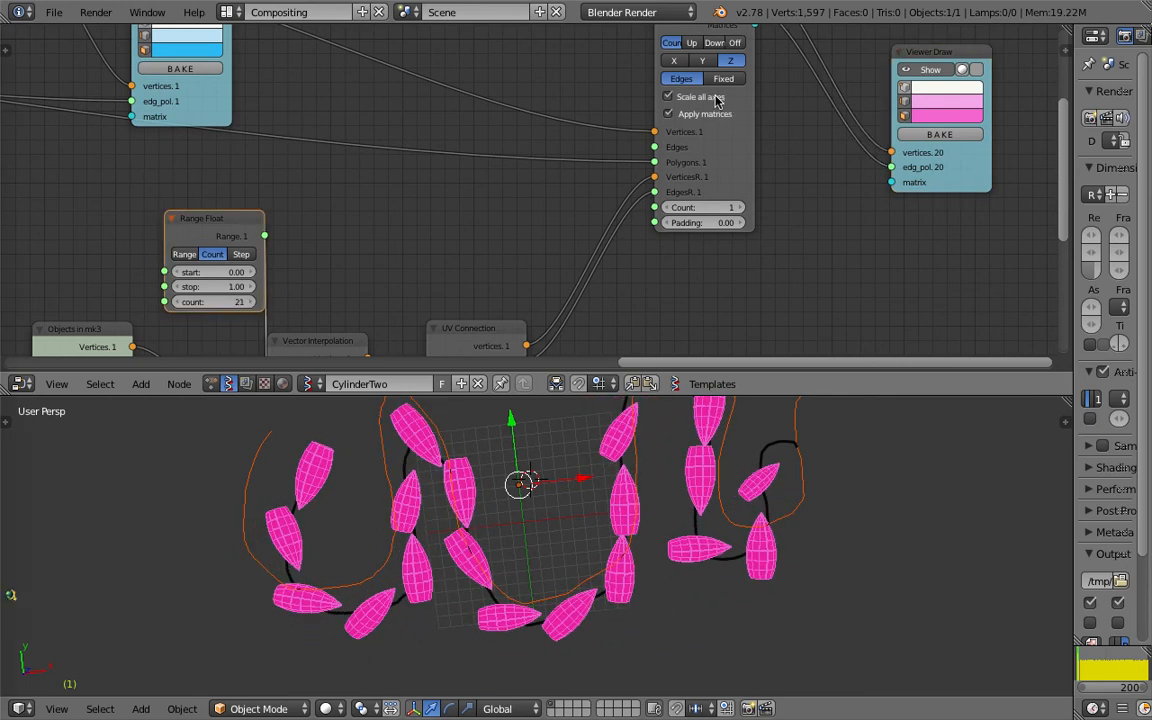
# Turn off Scale all axes on the Duplicate objects node and raise the Range Float count to 23.
pyautogui.click(716, 97)
pyautogui.click(248, 303)
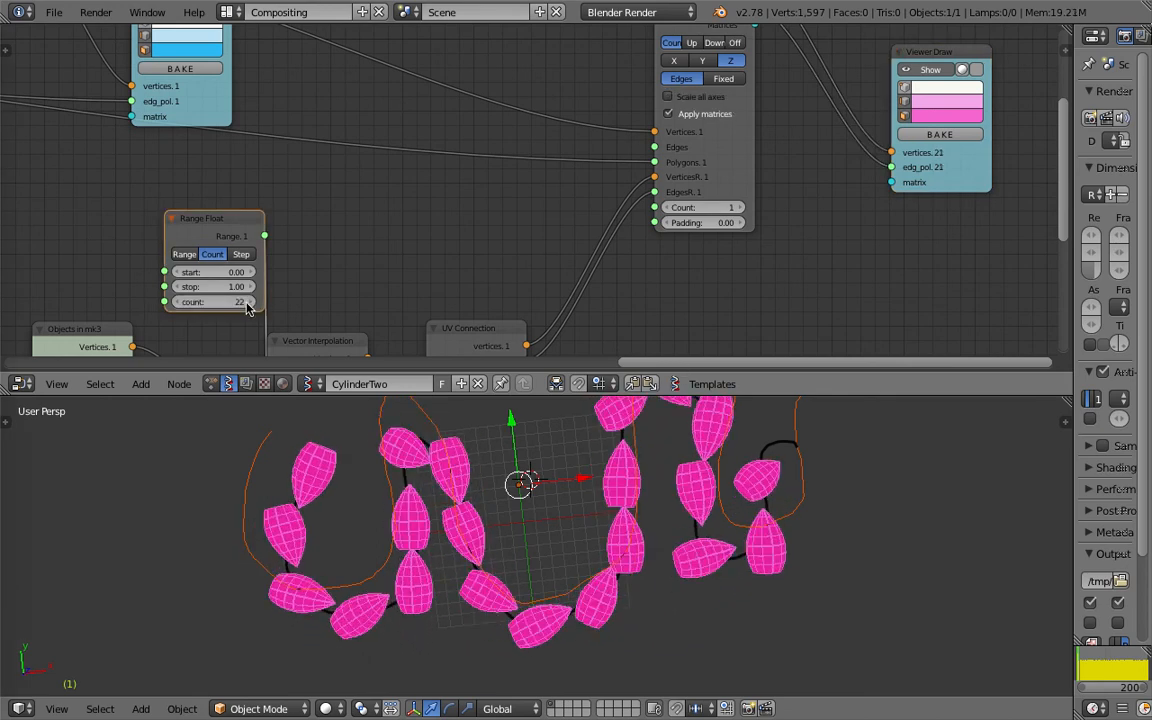
pyautogui.click(249, 303)
# Try X as the axis of the Duplicate objects node without full-axis scaling, and restore Z.
pyautogui.click(678, 61)
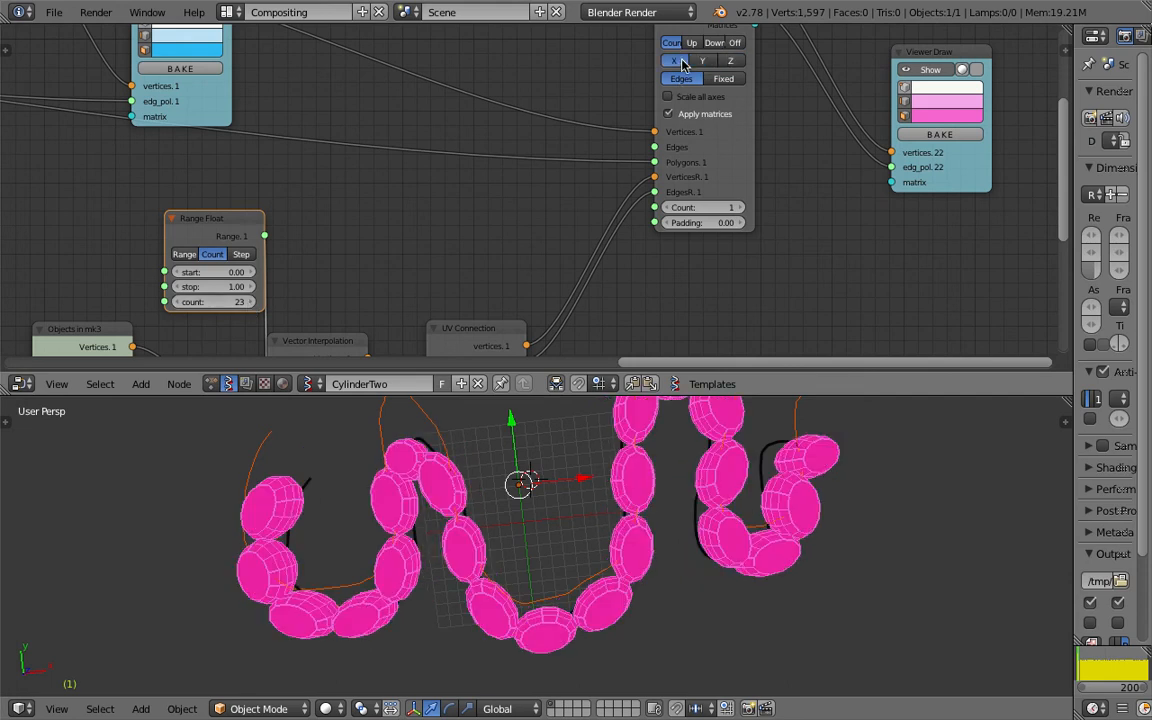
pyautogui.click(727, 61)
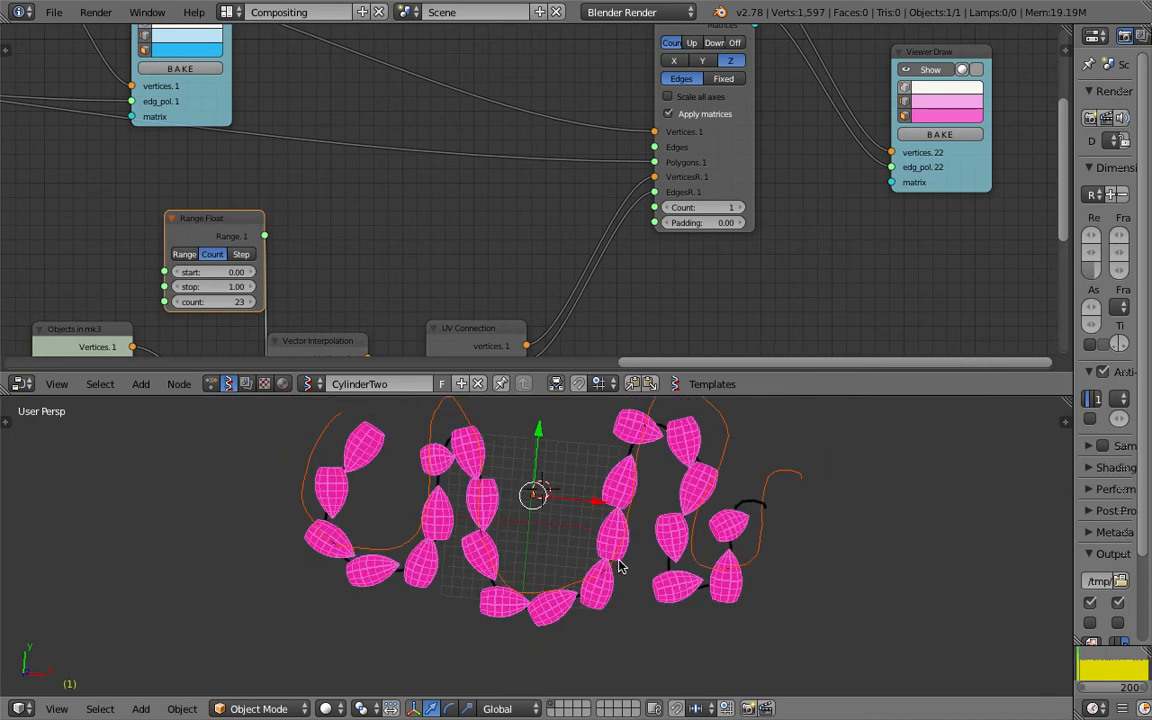
pyautogui.moveTo(717, 223)
pyautogui.mouseDown()
pyautogui.moveTo(760, 223)
pyautogui.moveTo(720, 223)
pyautogui.mouseUp()
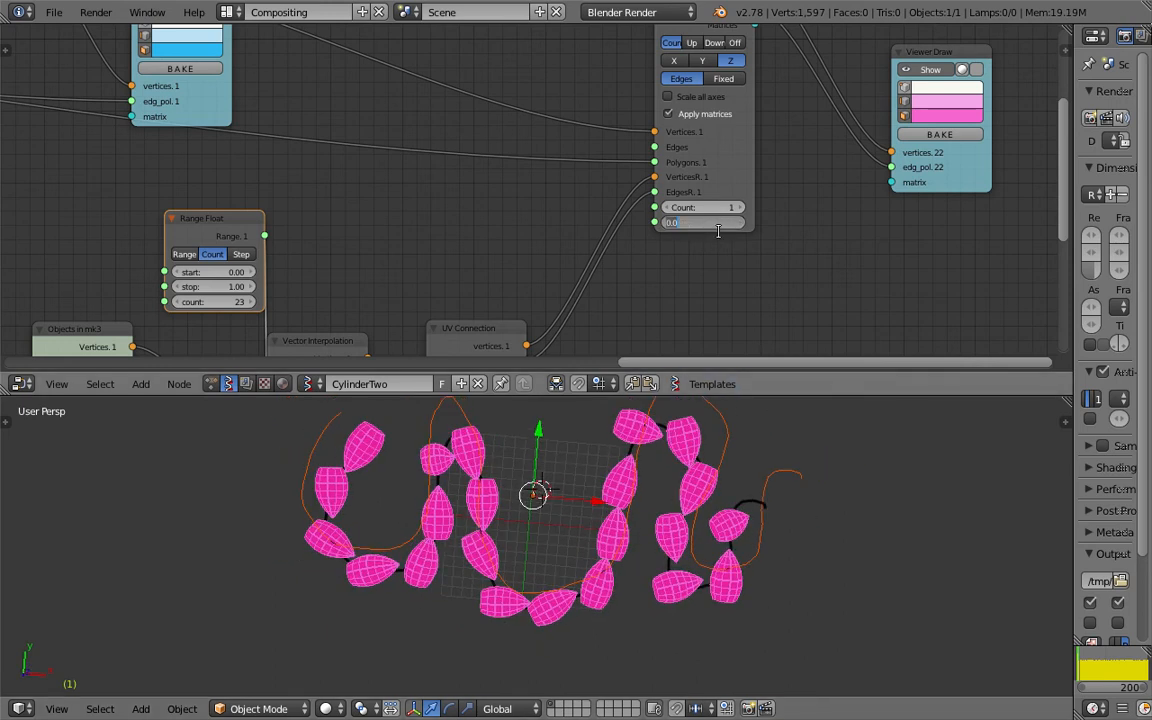
# Turn Scale all axes back on for the duplicated objects.
pyautogui.click(698, 97)
pyautogui.click(698, 99)
pyautogui.click(698, 100)
# Try the X axis for the duplicates with Scale all axes on, and return to Z.
pyautogui.moveTo(615, 110); pyautogui.dragTo(609, 155, button='middle')
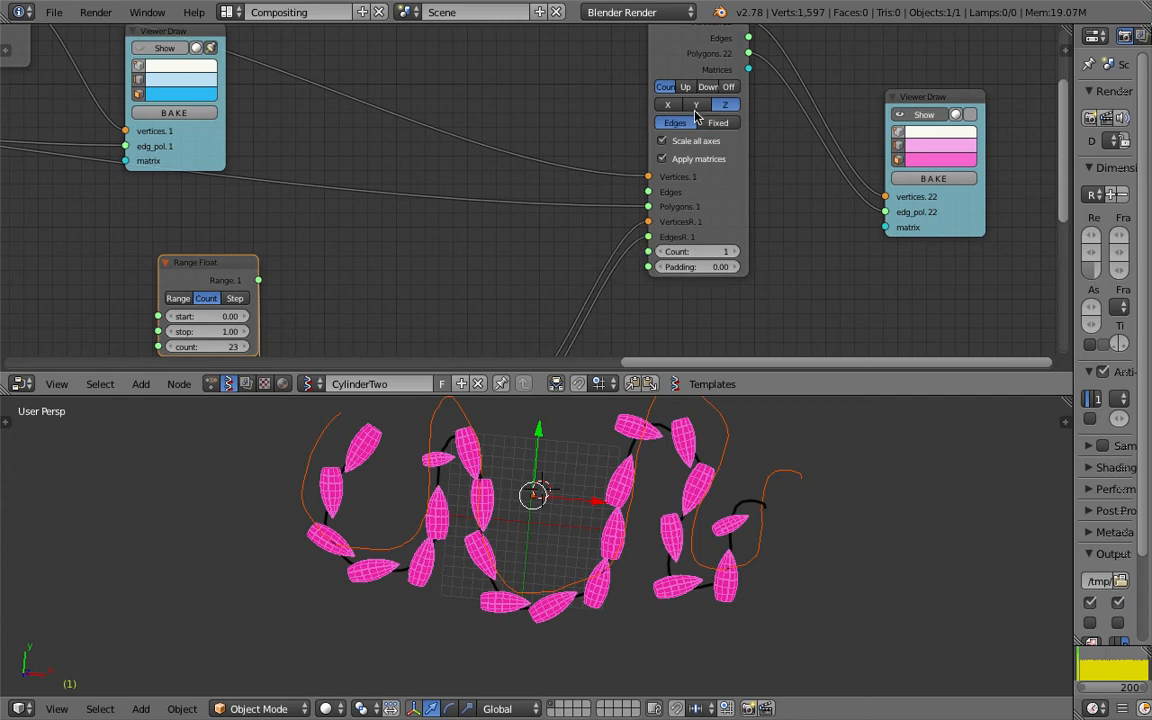
pyautogui.click(670, 105)
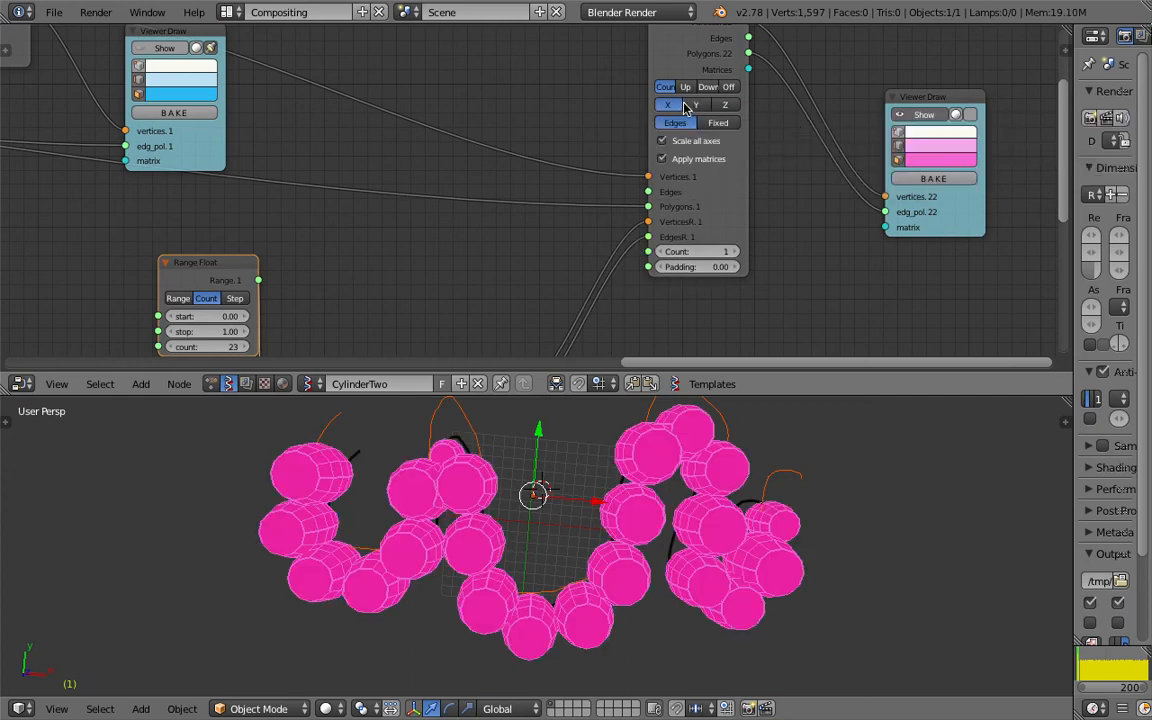
pyautogui.click(725, 105)
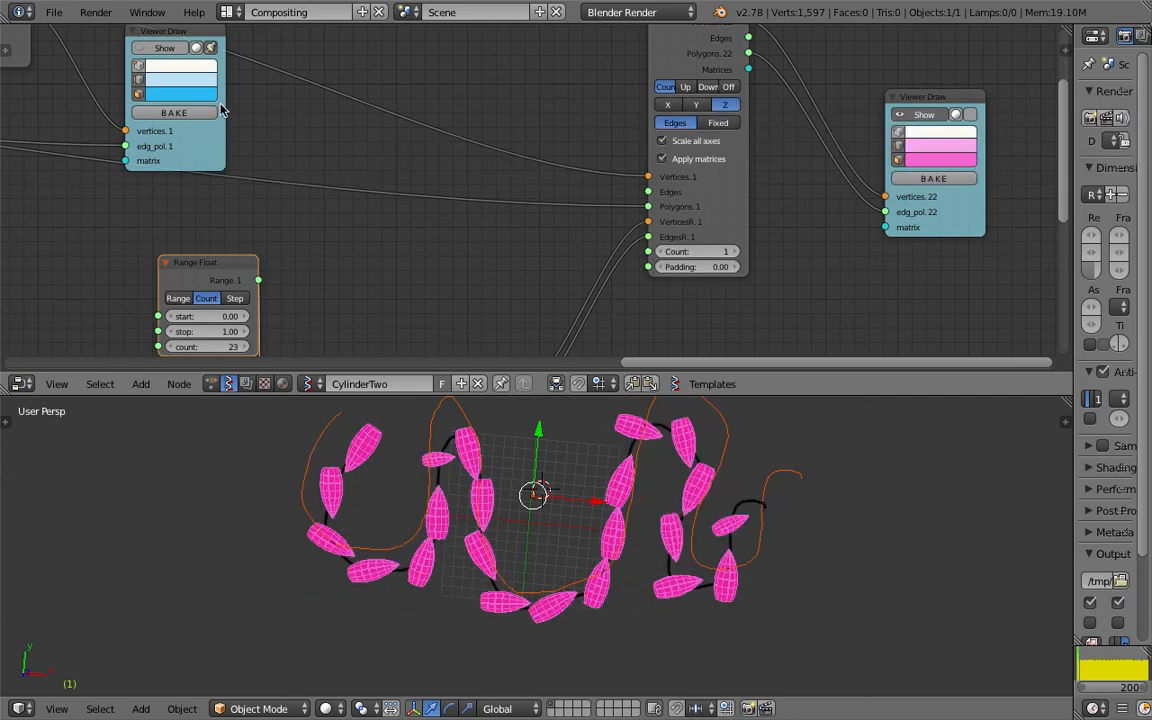
# Raise the Range Float count to 26 and save over cylinder_hacking_two_002.blend.
pyautogui.moveTo(295, 223); pyautogui.dragTo(338, 137, button='middle')
pyautogui.moveTo(272, 261)
pyautogui.mouseDown()
pyautogui.moveTo(320, 261)
pyautogui.moveTo(290, 261)
pyautogui.mouseUp()
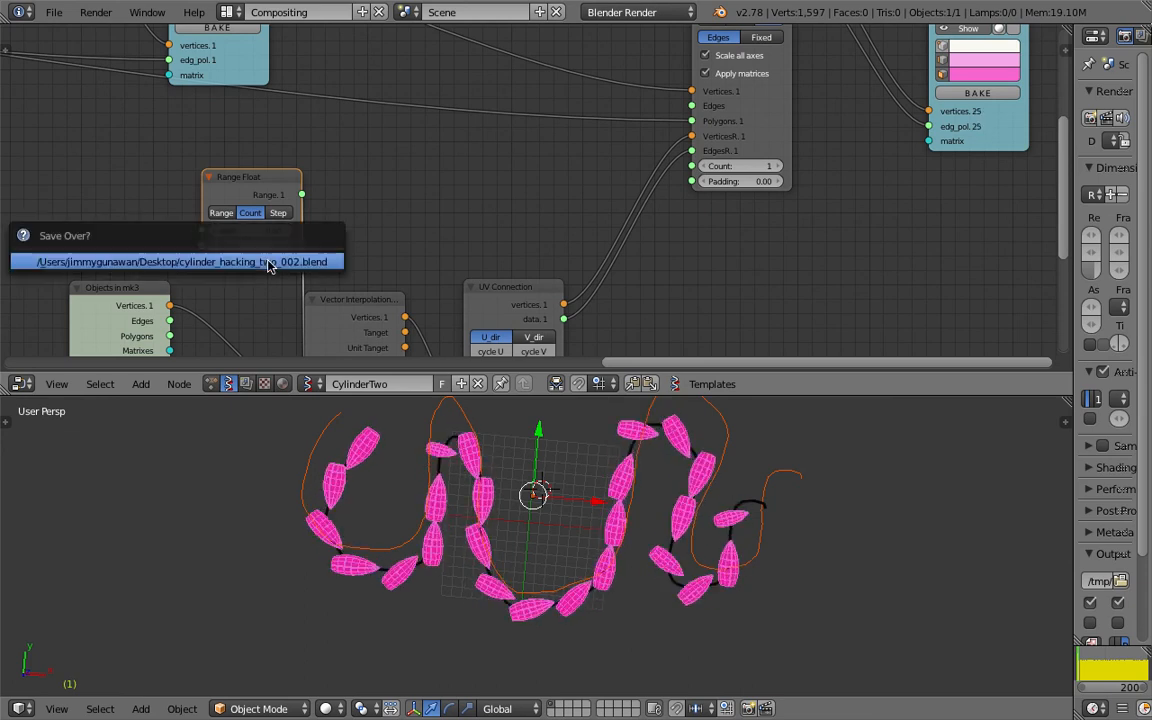
pyautogui.moveTo(400, 450); pyautogui.dragTo(300, 525, button='middle')
pyautogui.moveTo(422, 498); pyautogui.dragTo(447, 541, button='middle')
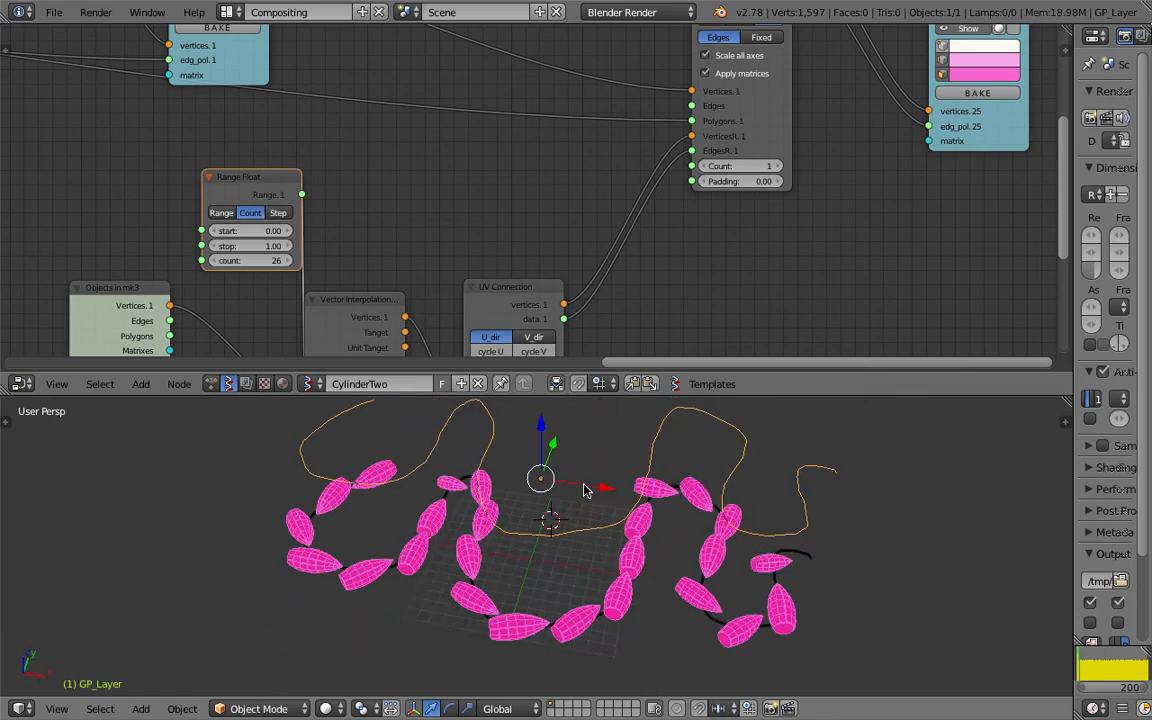
# Inspect the cylinders along the curve and save over the existing blend file again.
pyautogui.moveTo(600, 548); pyautogui.dragTo(649, 624, button='middle')
pyautogui.hotkey('ctrl', 's')
pyautogui.click(636, 537)
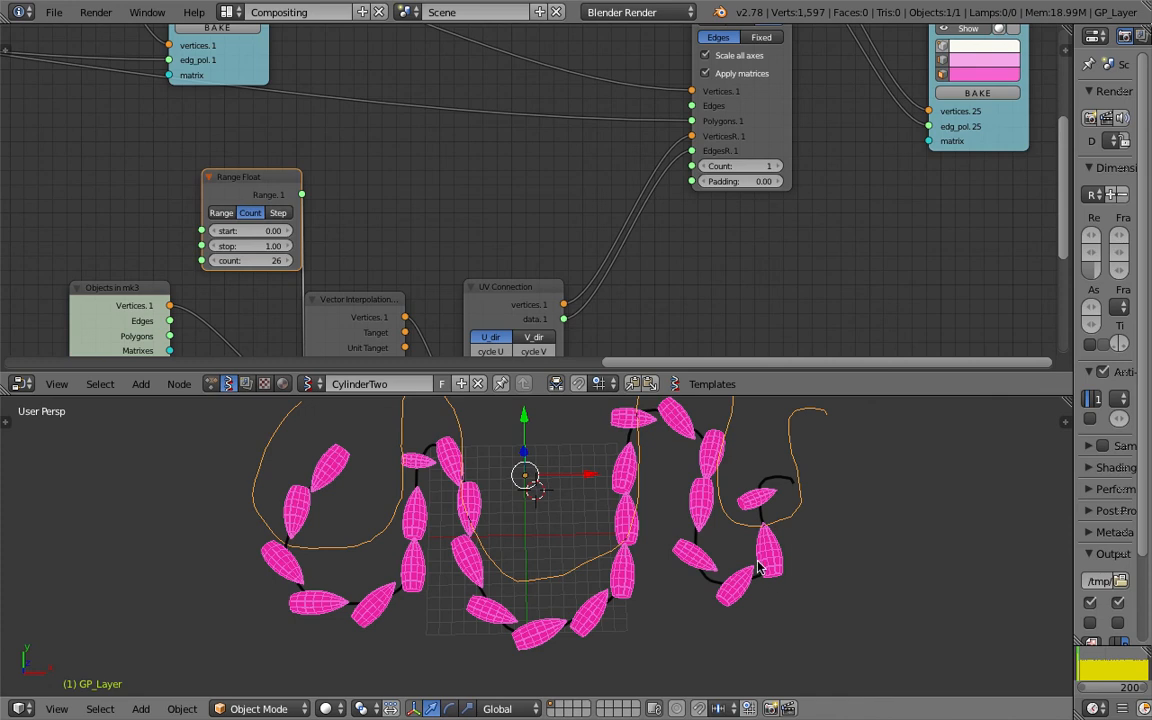
pyautogui.moveTo(774, 561); pyautogui.dragTo(771, 591, button='middle')
pyautogui.hotkey('ctrl', 's')
pyautogui.click(771, 591)
# Move the pink Viewer Draw node slightly up and away from the Duplicate objects node.
pyautogui.scroll(-4, 689, 98)
pyautogui.moveTo(699, 135)
pyautogui.mouseDown(button='middle')
pyautogui.moveTo(656, 165)
pyautogui.moveTo(641, 211)
pyautogui.moveTo(600, 236)
pyautogui.mouseUp(button='middle')
pyautogui.scroll(2, 653, 175)
pyautogui.scroll(3, 633, 200)
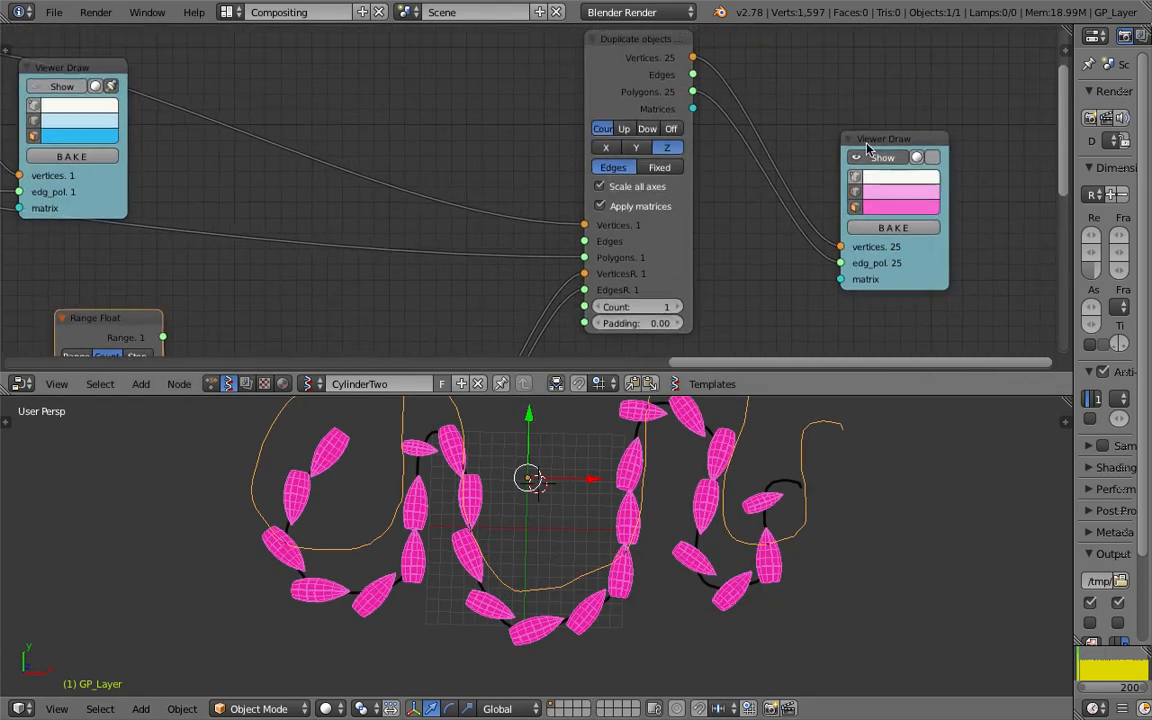
pyautogui.moveTo(870, 140); pyautogui.dragTo(900, 99)
# Compare the duplicates with Scale all axes on and off, leaving the option off.
pyautogui.click(638, 188)
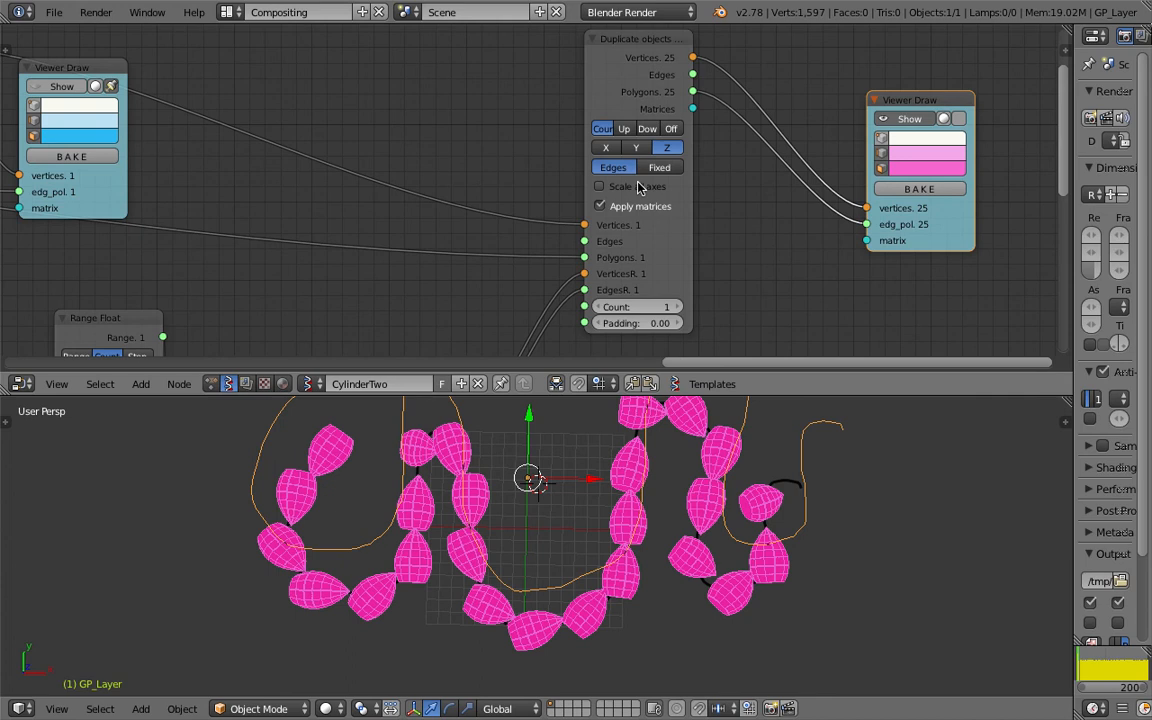
pyautogui.click(638, 188)
pyautogui.click(638, 188)
pyautogui.moveTo(560, 440); pyautogui.dragTo(610, 400, button='middle')
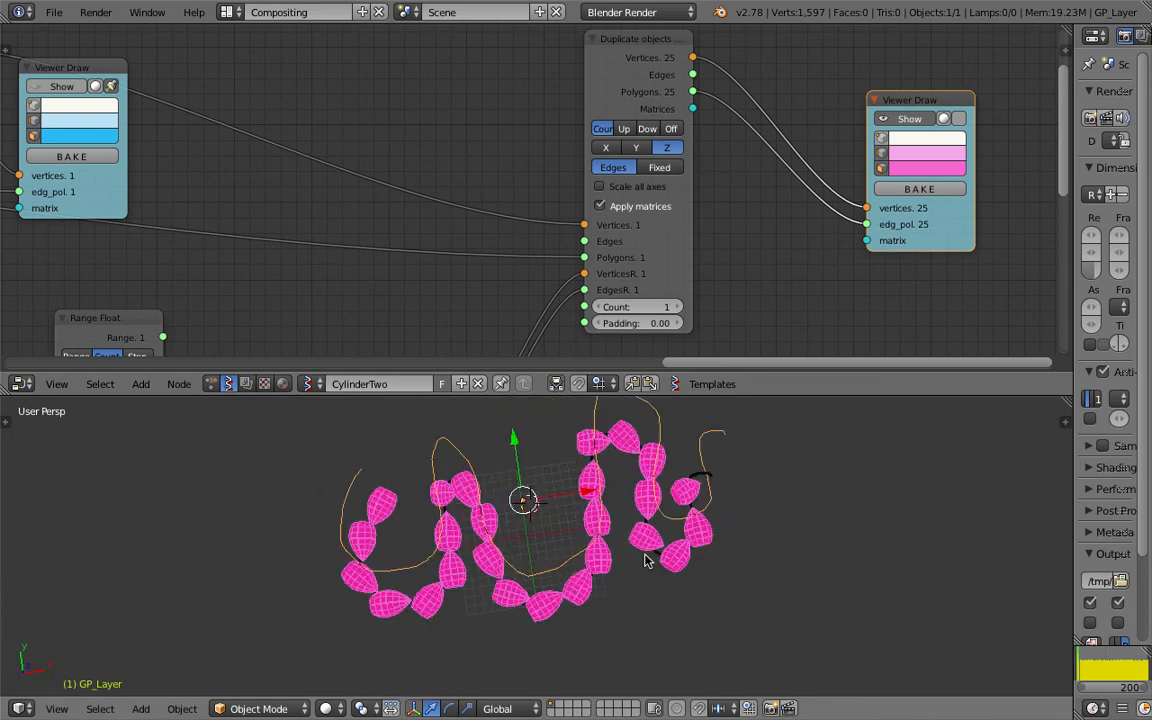
pyautogui.moveTo(455, 285); pyautogui.dragTo(698, 243, button='middle')
pyautogui.moveTo(886, 282); pyautogui.dragTo(693, 282, button='middle')
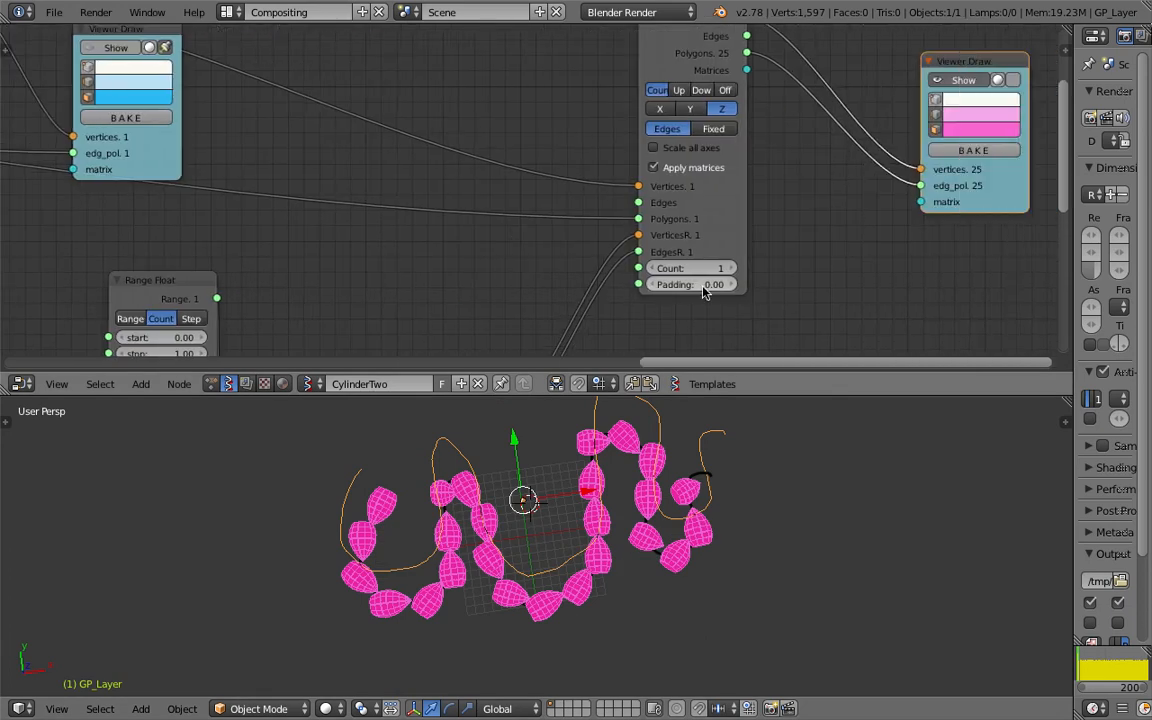
pyautogui.moveTo(690, 284); pyautogui.dragTo(727, 317)
pyautogui.click(704, 286)
pyautogui.press('Return')
pyautogui.moveTo(733, 556); pyautogui.dragTo(590, 626, button='middle')
pyautogui.scroll(4, 694, 507)
pyautogui.scroll(-3, 643, 555)
pyautogui.scroll(2, 592, 630)
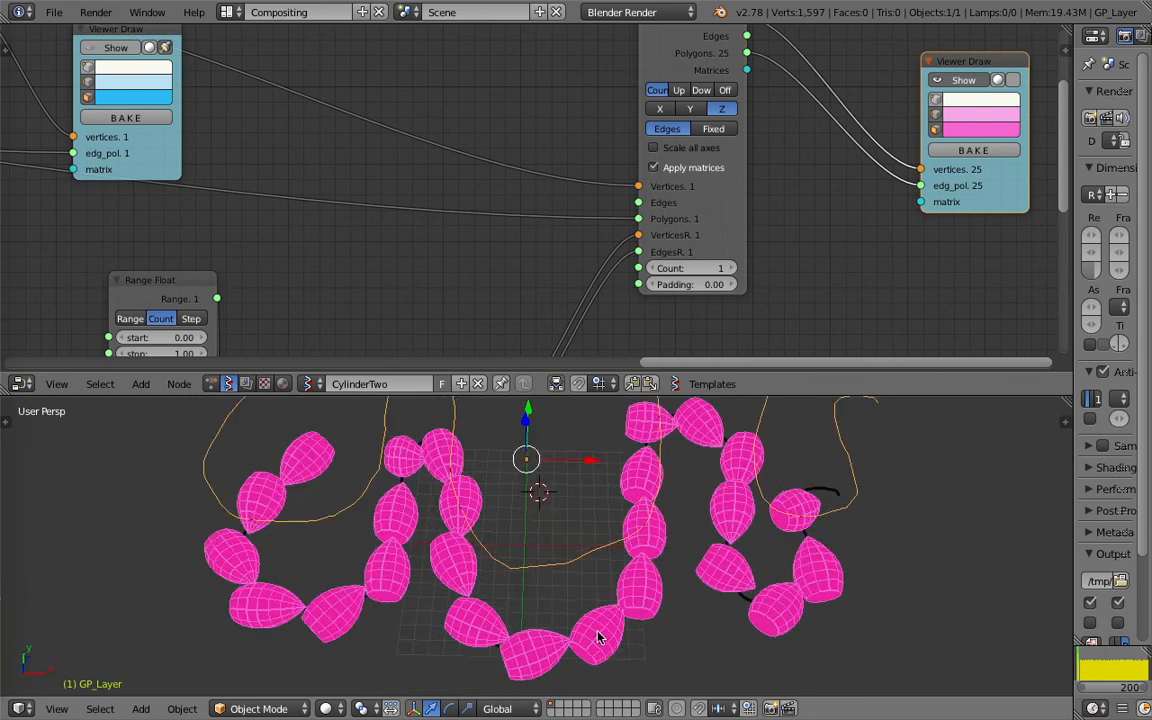